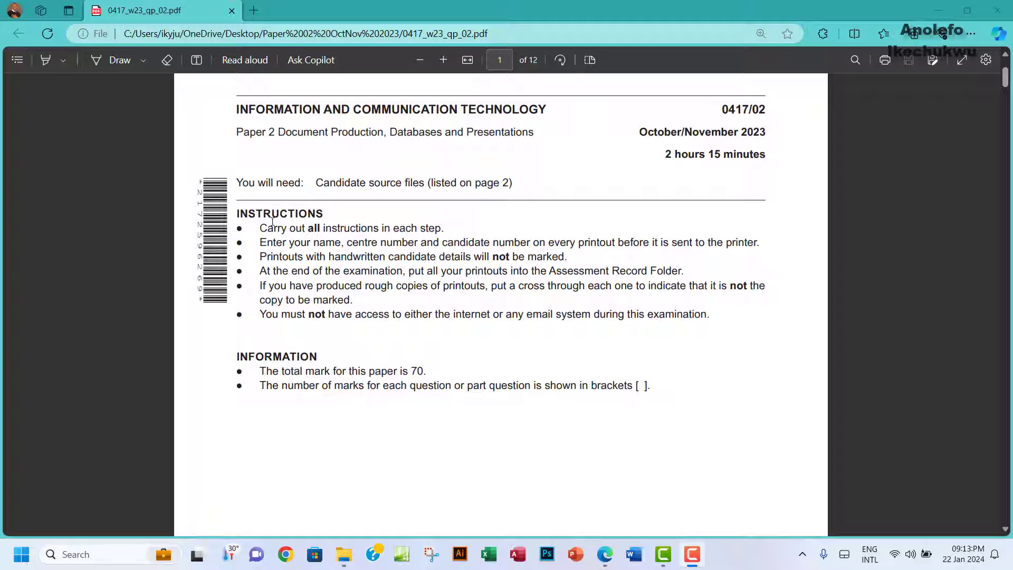
Step: Read the exam instructions, source-file list and Task 1 in the PDF, then switch to File Explorer
left_click_drag(264, 213, 652, 385)
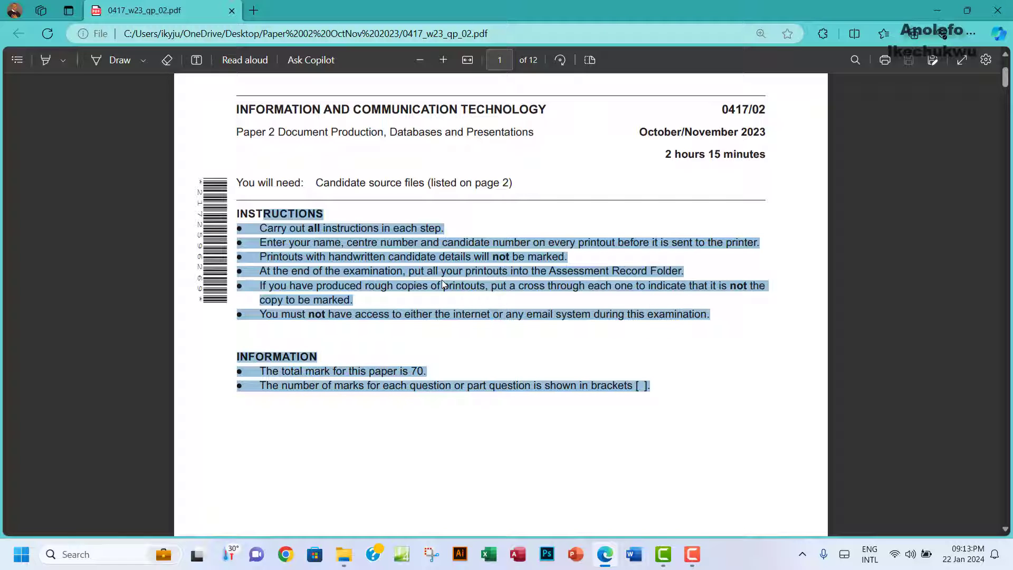
scroll(443, 285, "down", 10)
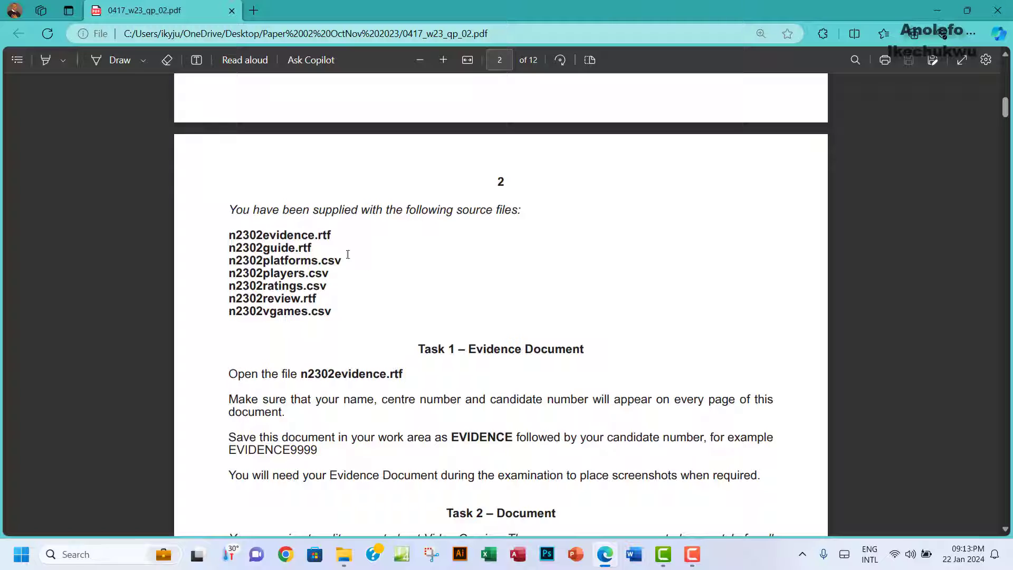
left_click_drag(260, 238, 325, 312)
scroll(315, 260, "down", 3)
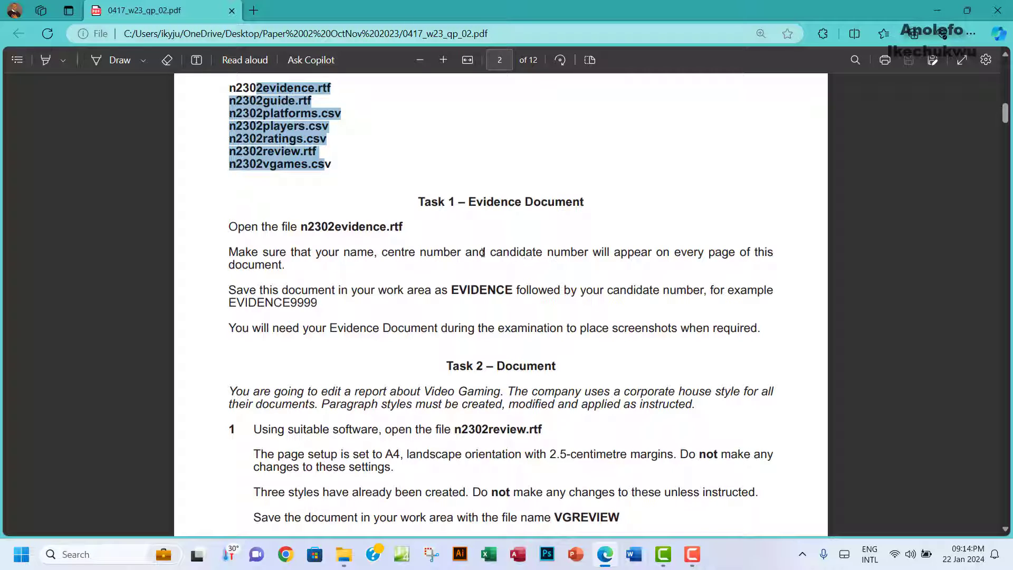
left_click(348, 558)
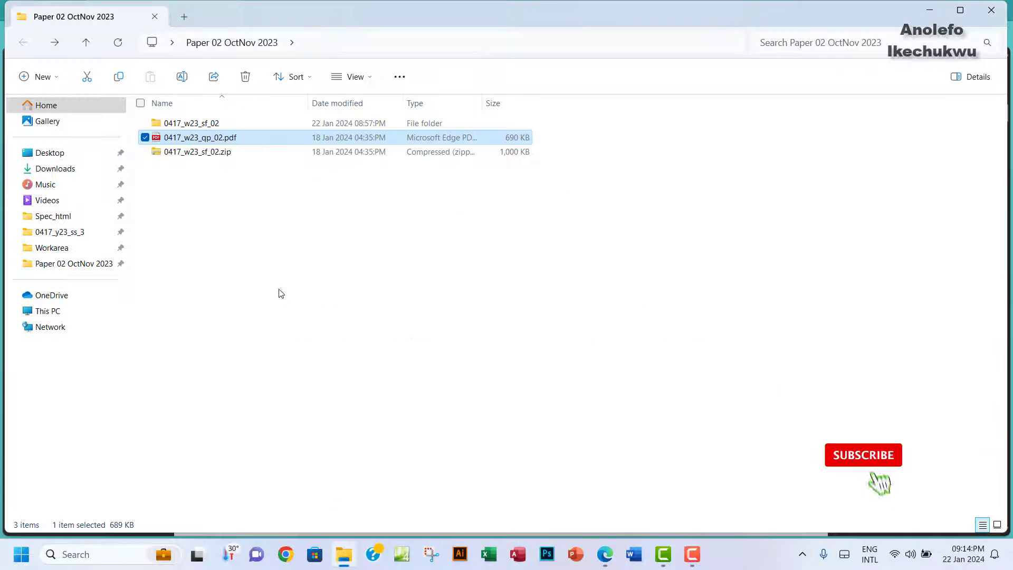
Step: Open n2302evidence.rtf in Word from the 0417_w23_sf_02 folder
left_click(201, 125)
double_click(201, 126)
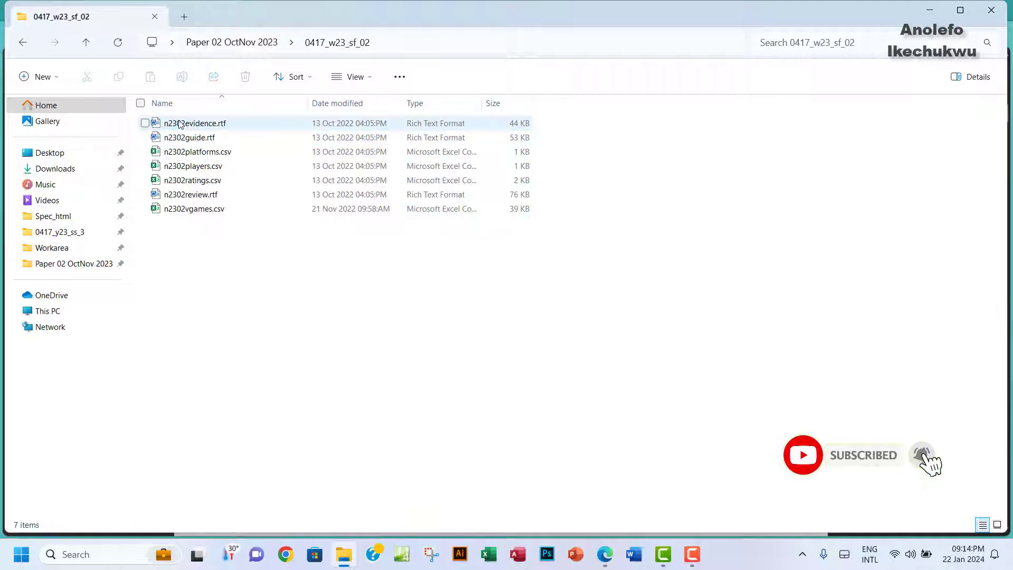
left_click(197, 126)
double_click(199, 127)
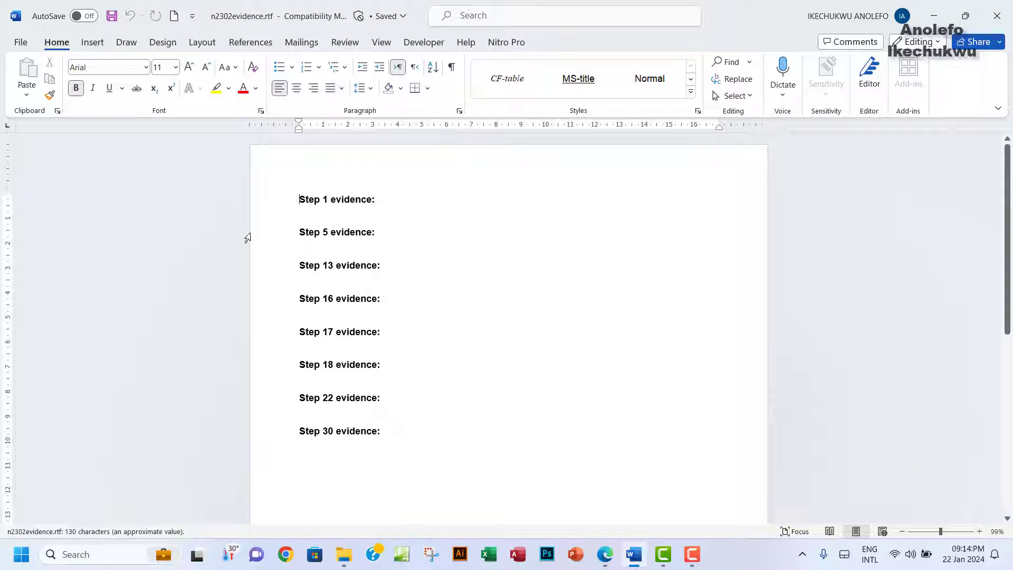
Step: Type the candidate's name, centre number and candidate number into the page header, then close it
double_click(298, 170)
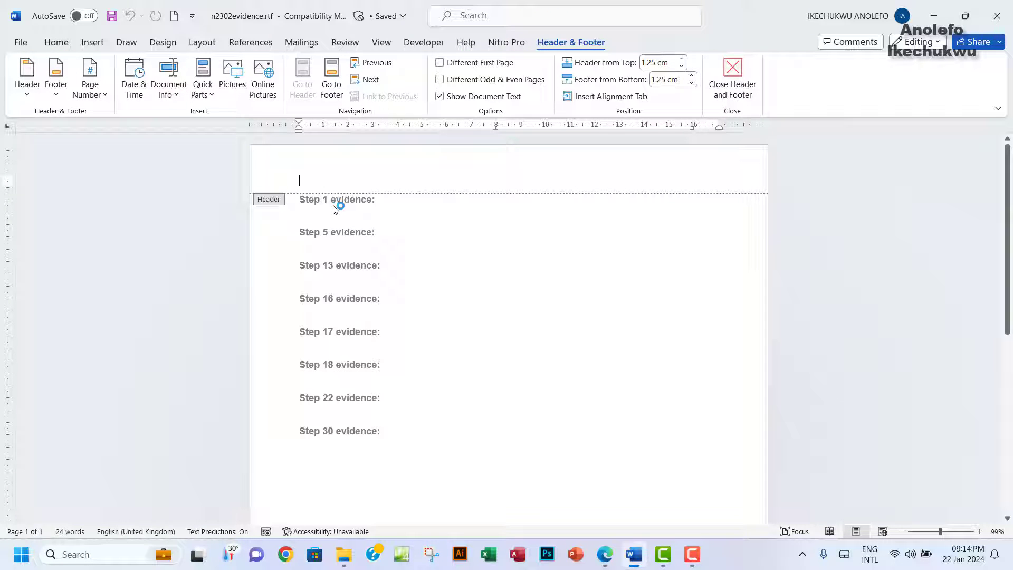
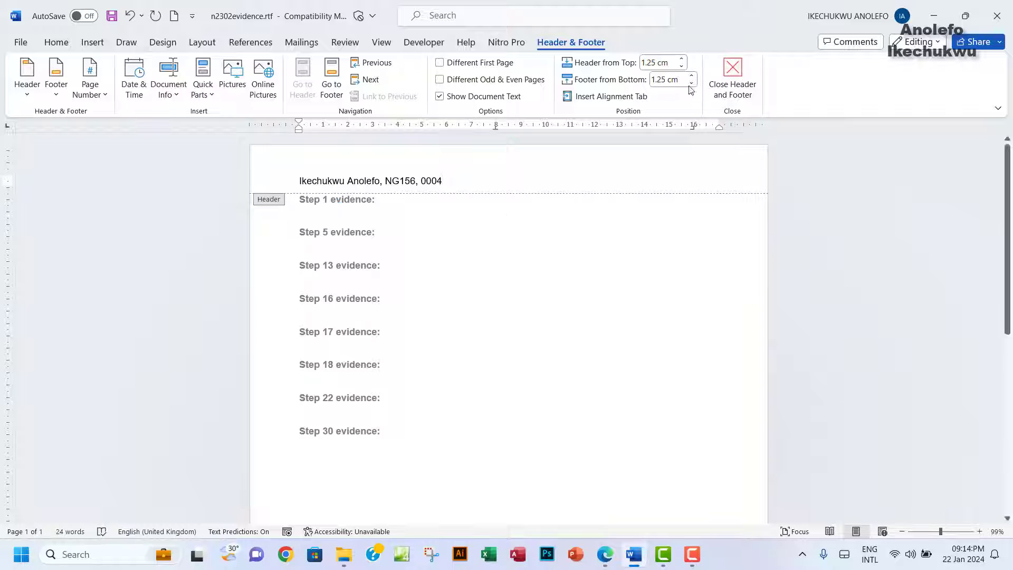
left_click(732, 76)
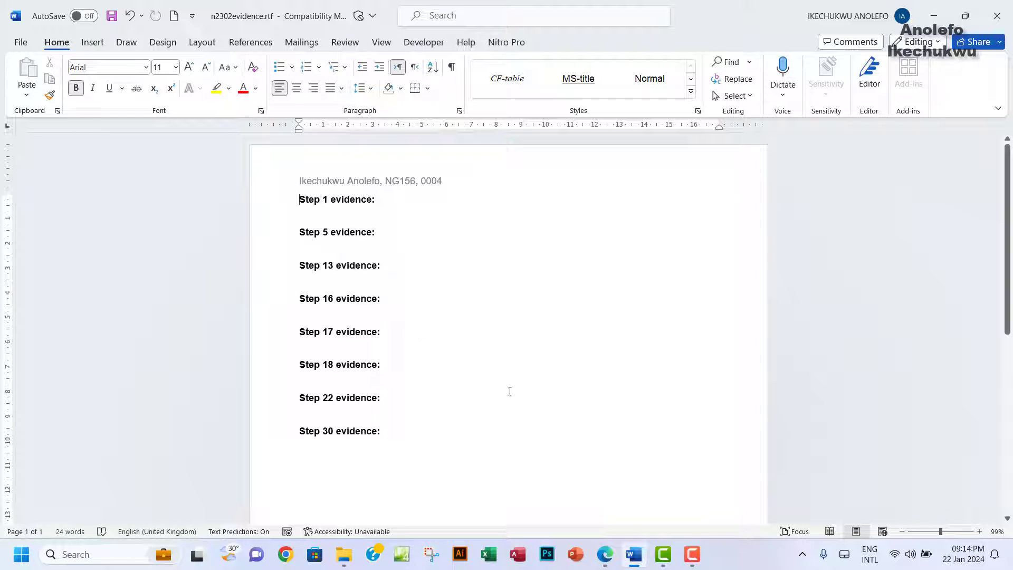
left_click(605, 554)
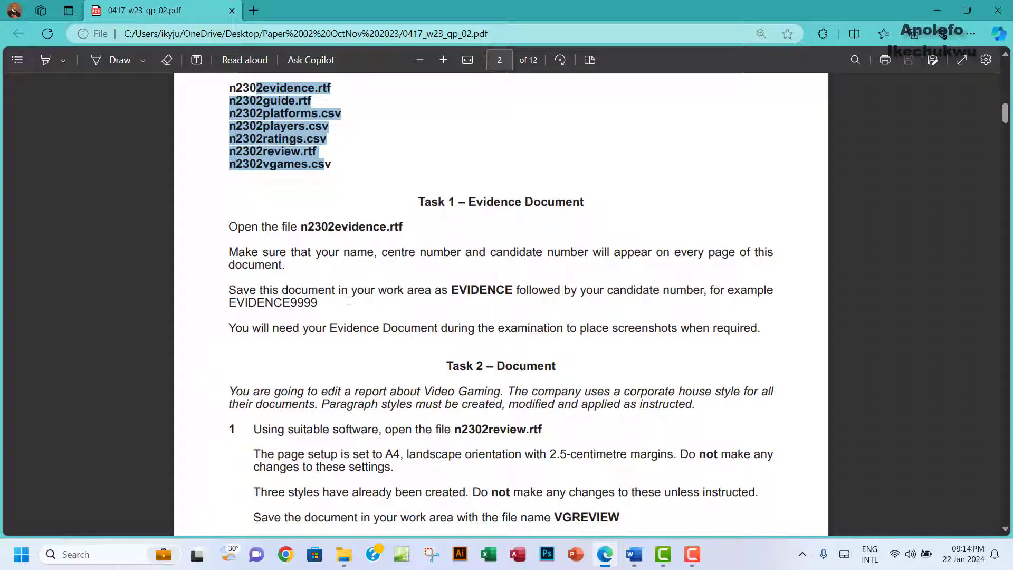
double_click(454, 290)
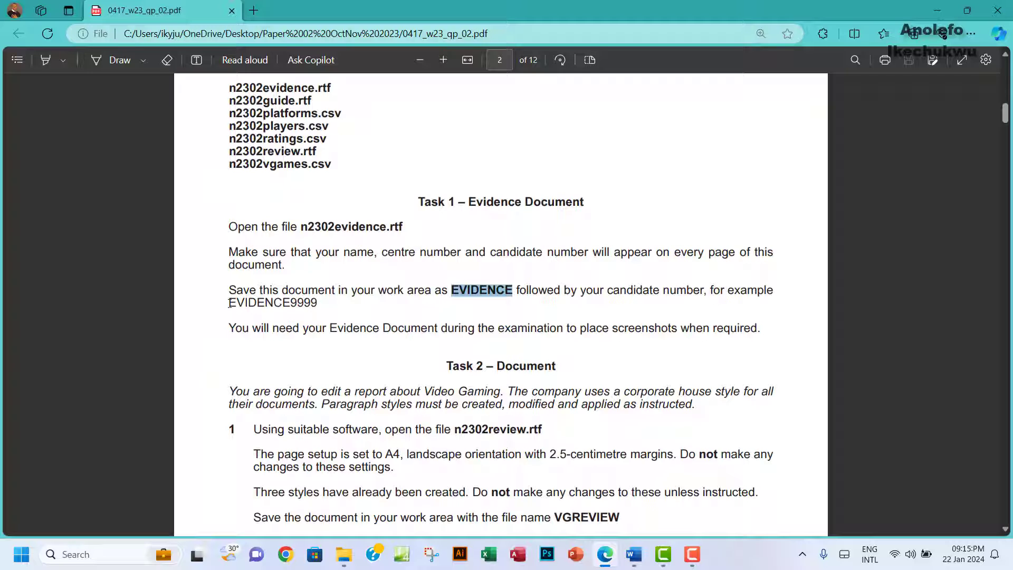
left_click_drag(229, 303, 317, 303)
key("alt+Tab")
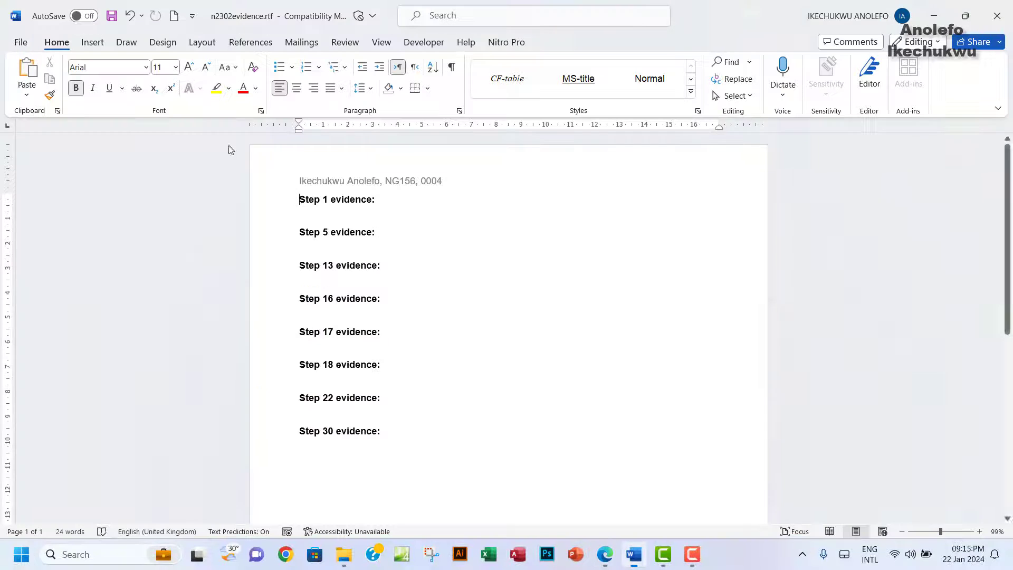
Step: Start Save As and browse into the 0417_w23_sf_02 folder
left_click(20, 42)
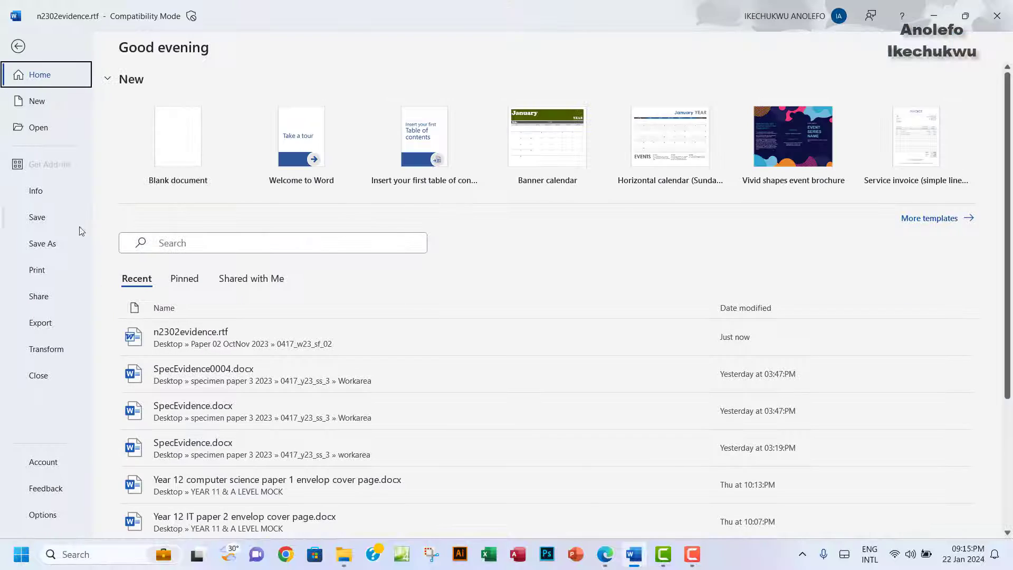
left_click(46, 246)
left_click(185, 306)
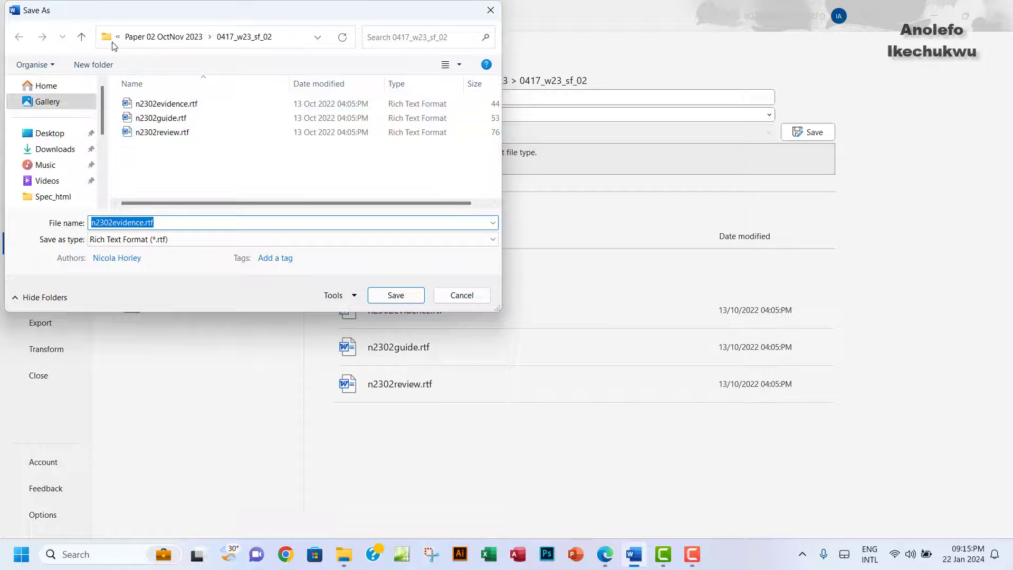
left_click(81, 37)
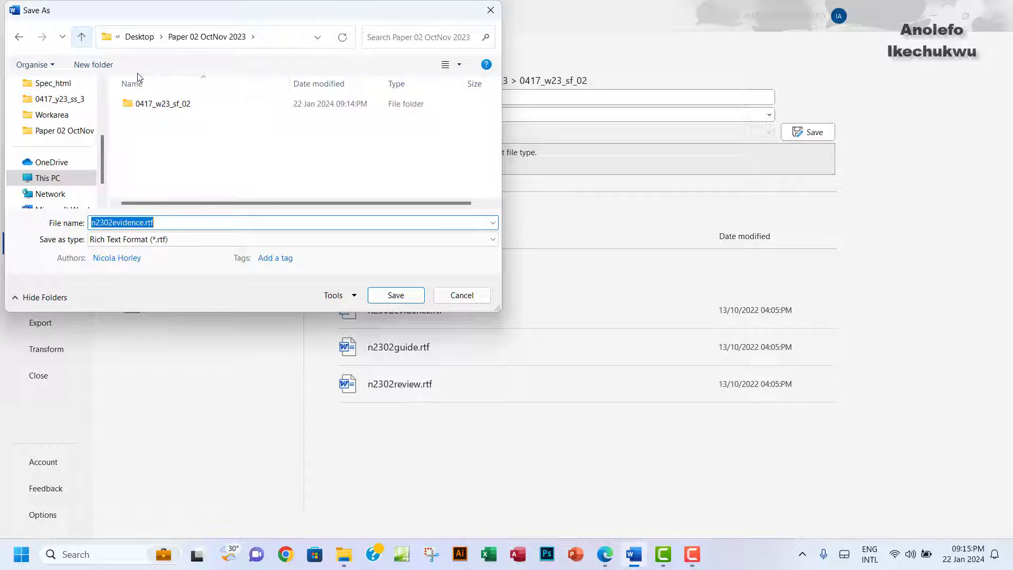
double_click(168, 105)
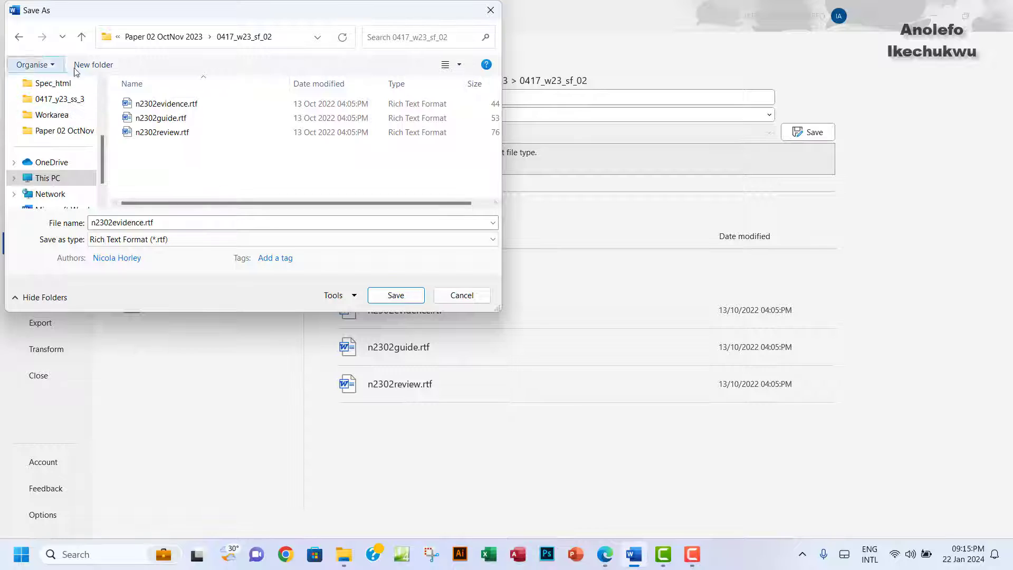
Step: Create a new folder named workarea and open it
left_click(96, 71)
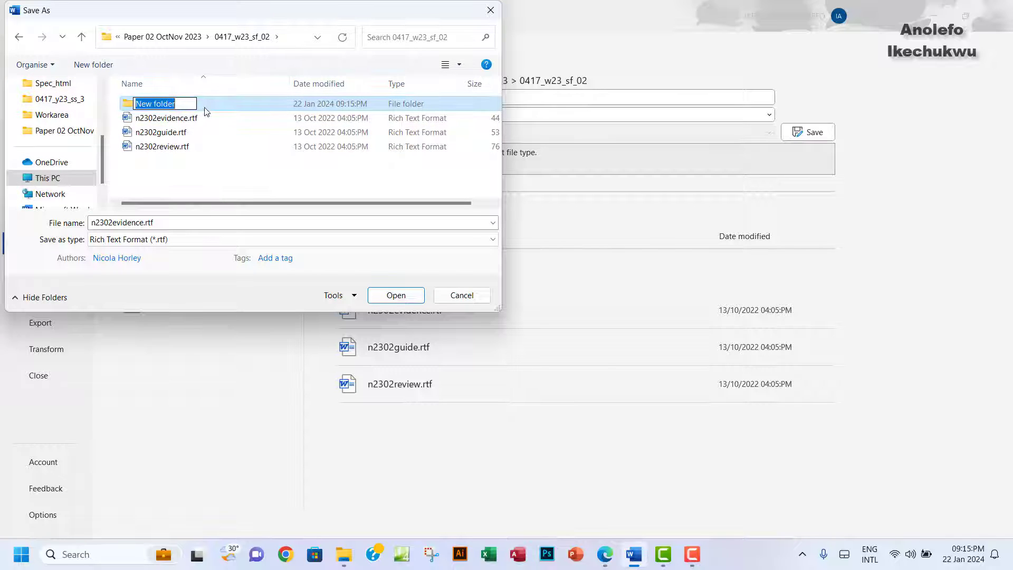
type("Wo")
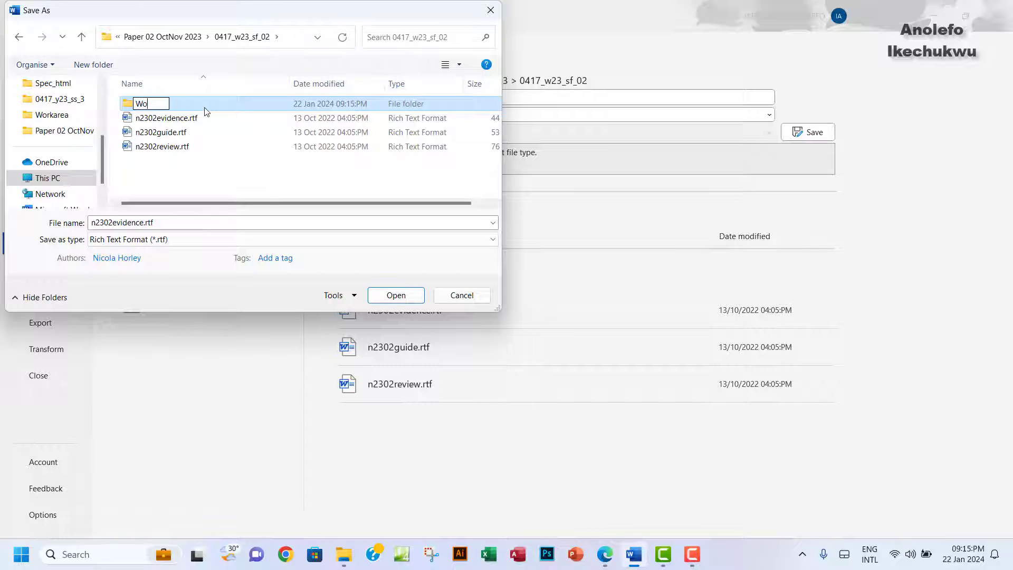
key("BackSpace")
key("BackSpace")
type("W")
key("BackSpace")
type("we")
key("BackSpace")
type("orkarea")
key("Return")
double_click(204, 109)
Step: Name the file EVIDENCE and set the type to Word Document (*.docx)
left_click(170, 223)
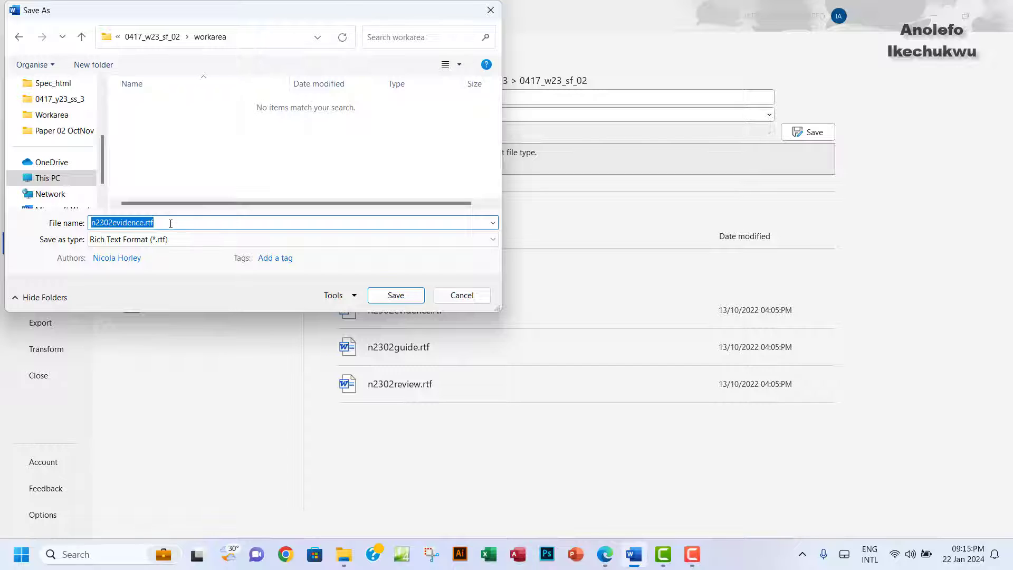
type("EVIDENCE")
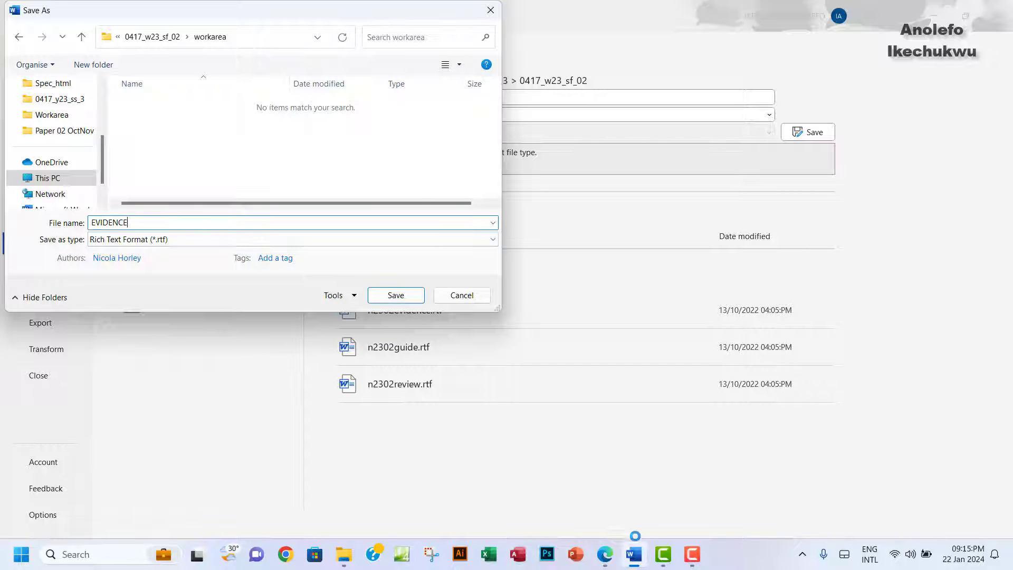
left_click(605, 554)
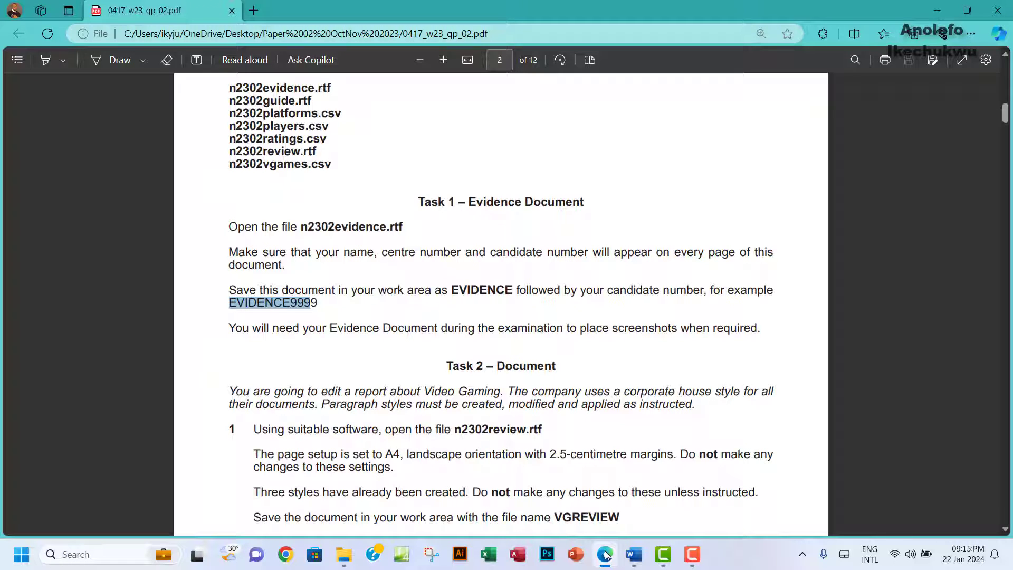
left_click(633, 554)
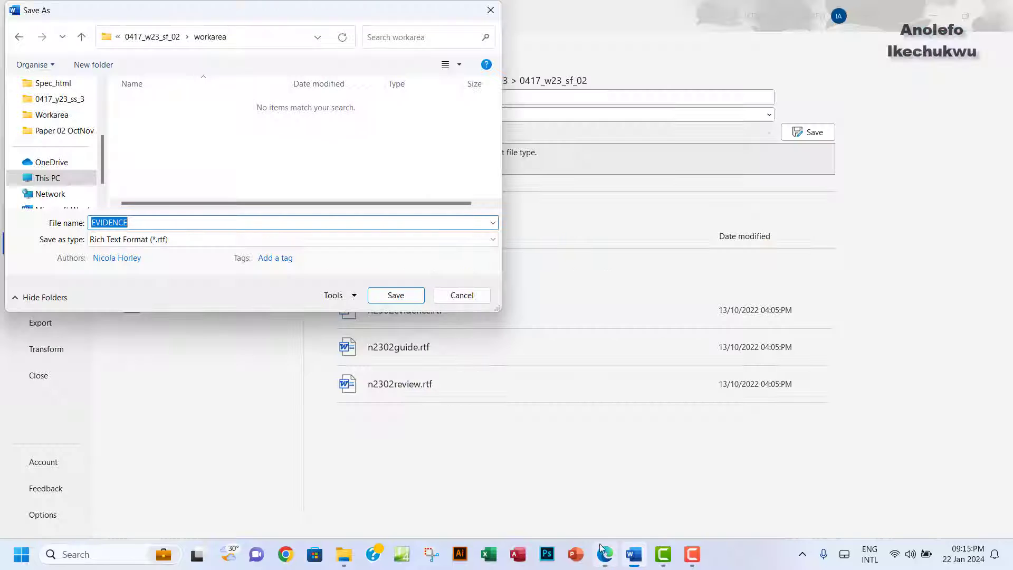
left_click(169, 240)
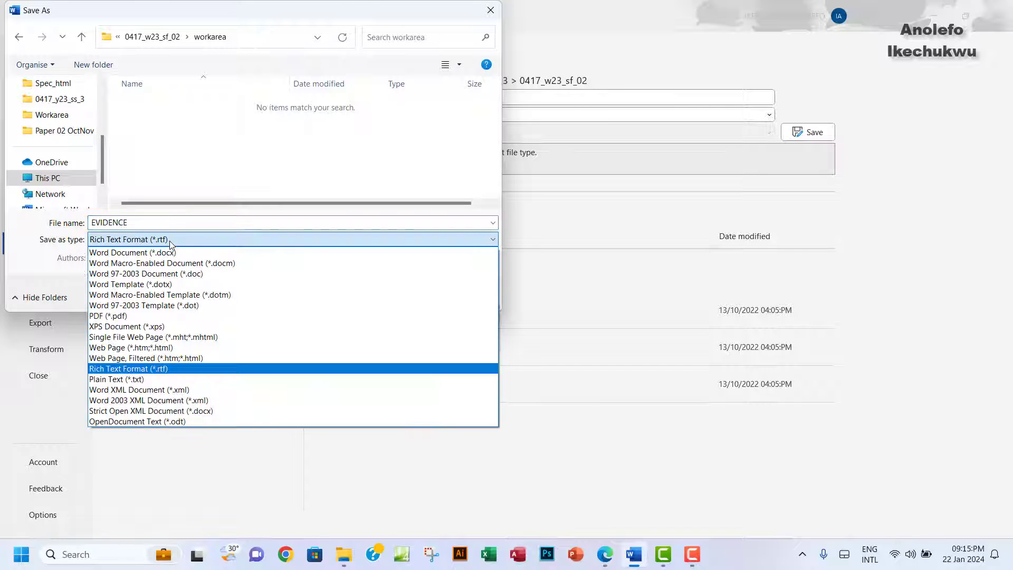
left_click(169, 252)
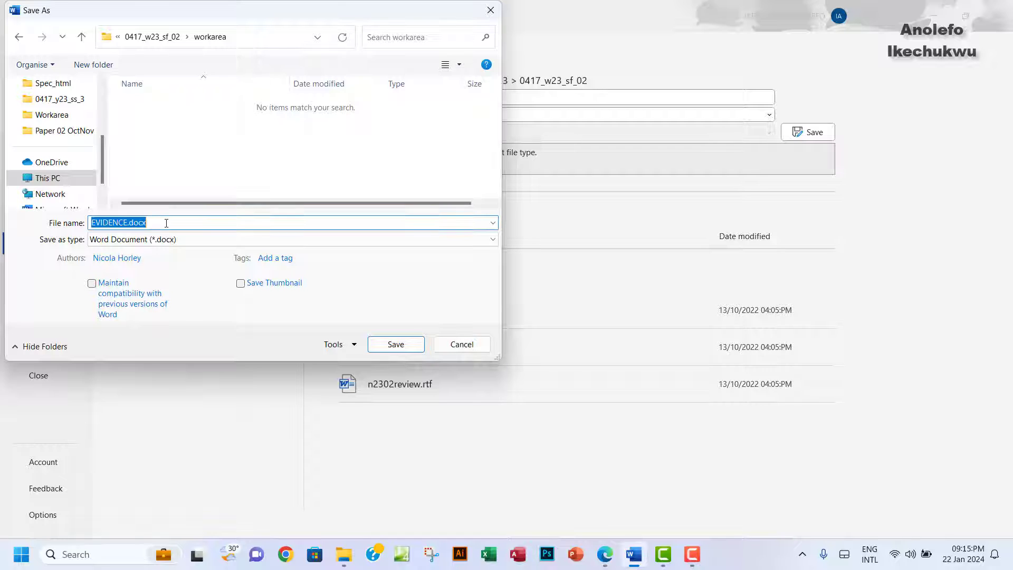
Step: Append candidate number 0004 to the name and save as EVIDENCE0004.docx
left_click(166, 224)
key("BackSpace")
key("BackSpace")
key("BackSpace")
key("BackSpace")
key("BackSpace")
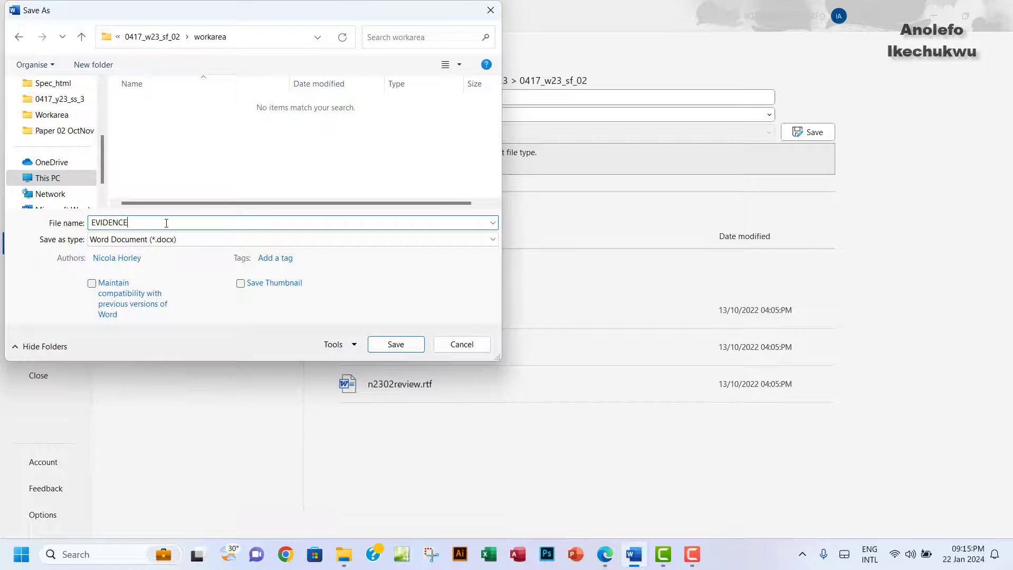
type("0004")
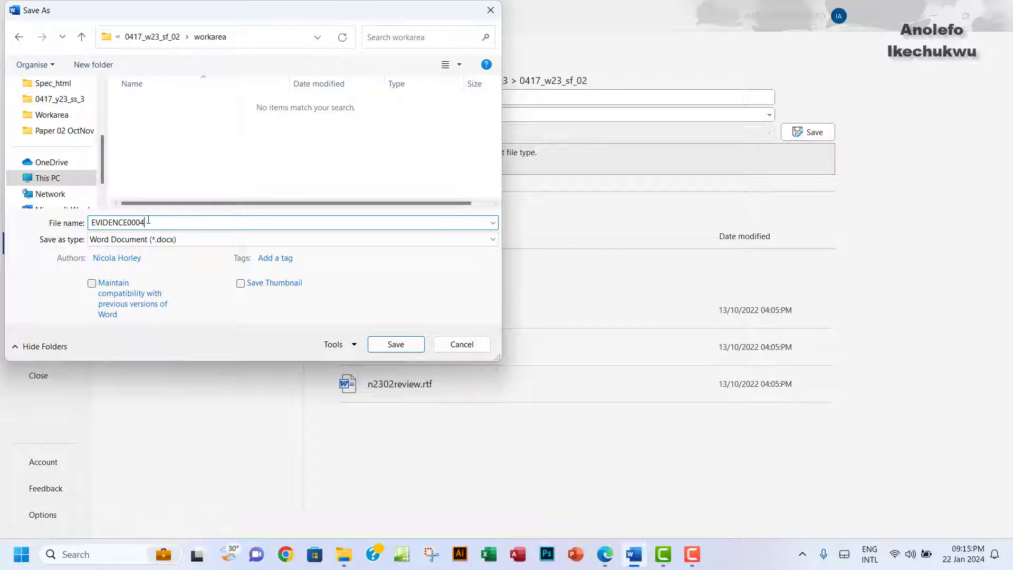
key("shift+Left")
key("shift+Left")
key("shift+Left")
key("shift+Left")
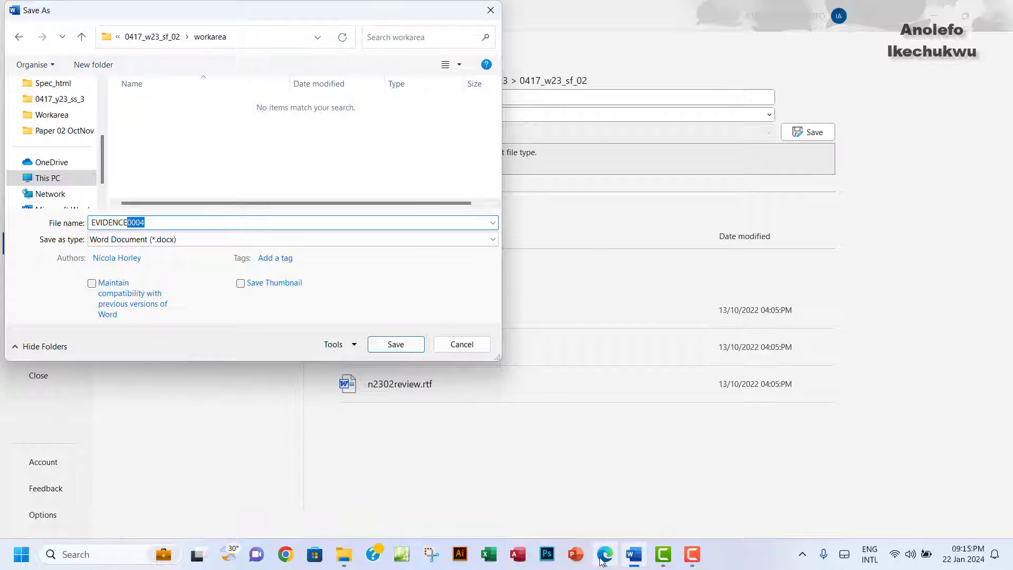
left_click(604, 555)
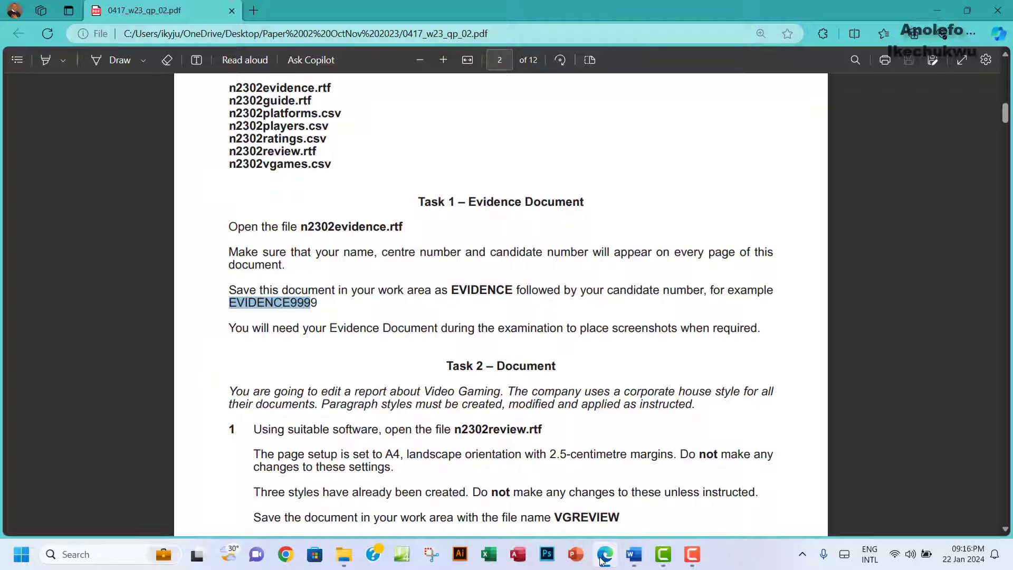
left_click(603, 556)
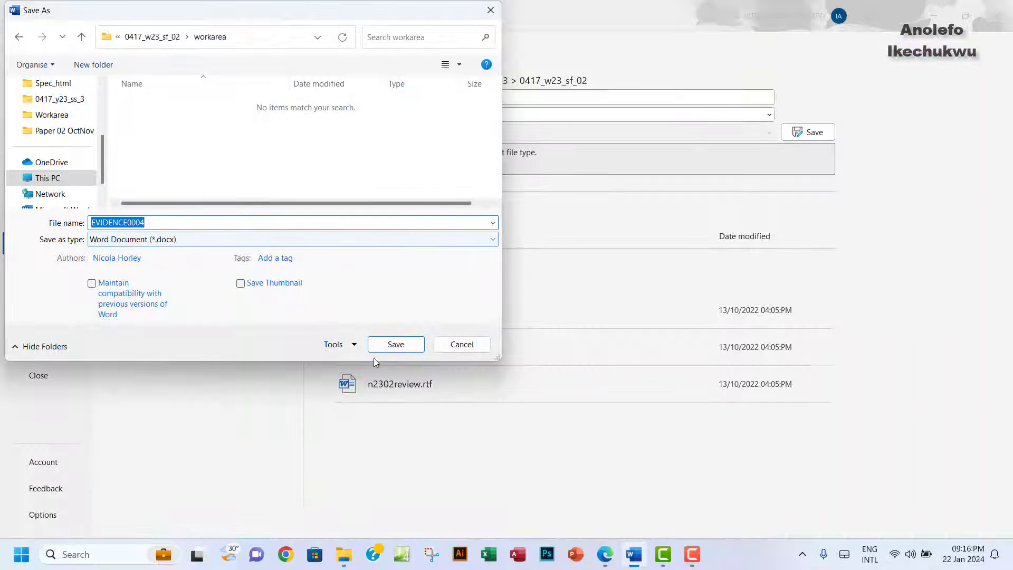
left_click(401, 349)
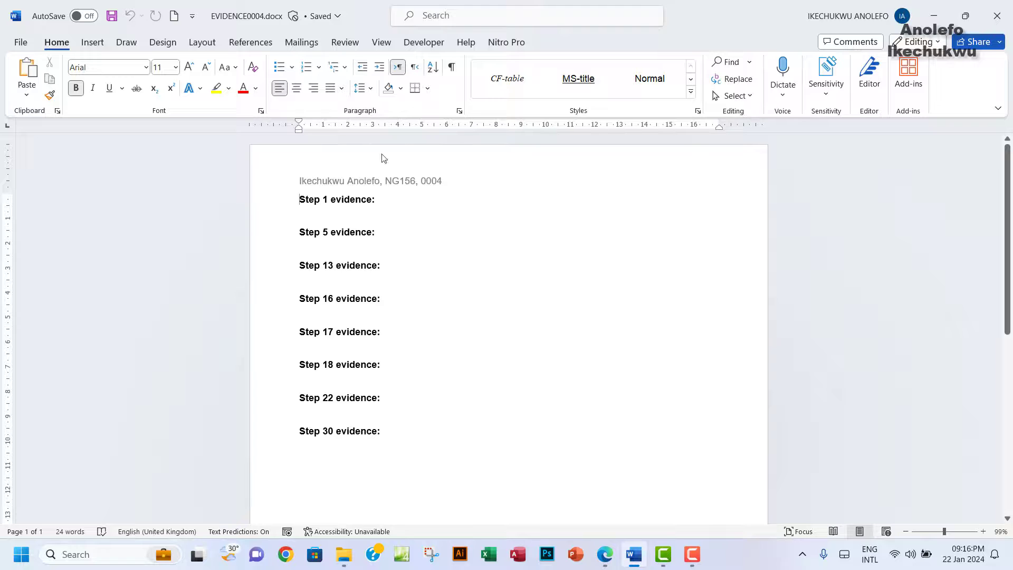
Step: Highlight the Task 1 instructions green in the PDF, then bring up the source-files folder
left_click(604, 554)
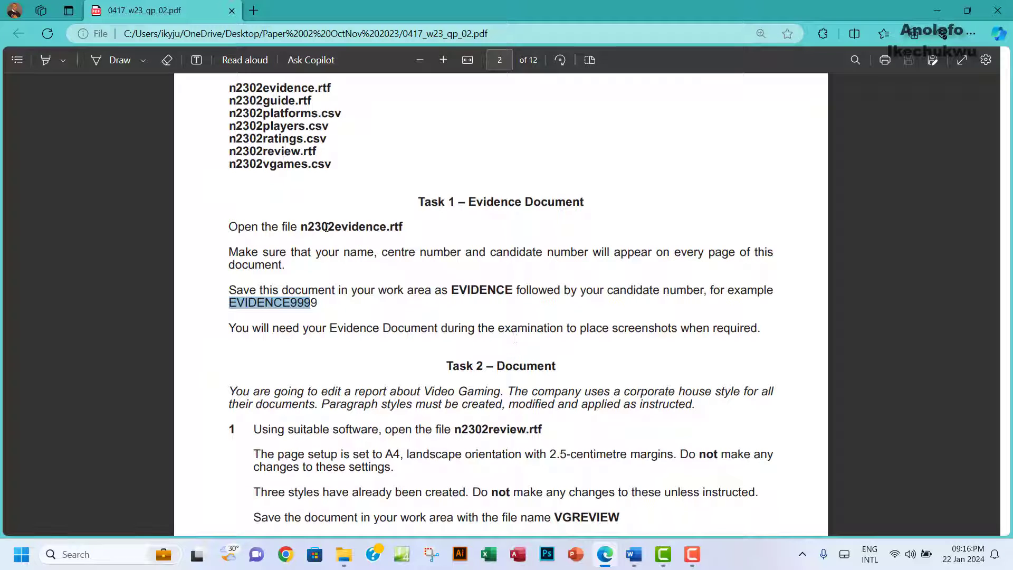
left_click_drag(230, 228, 760, 330)
mouse_move(789, 236)
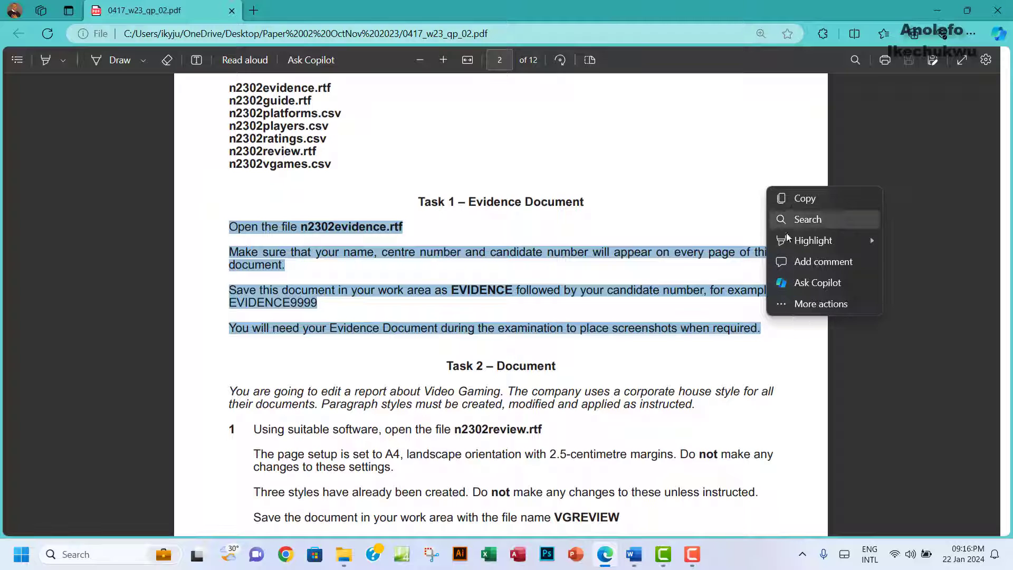
left_click(871, 262)
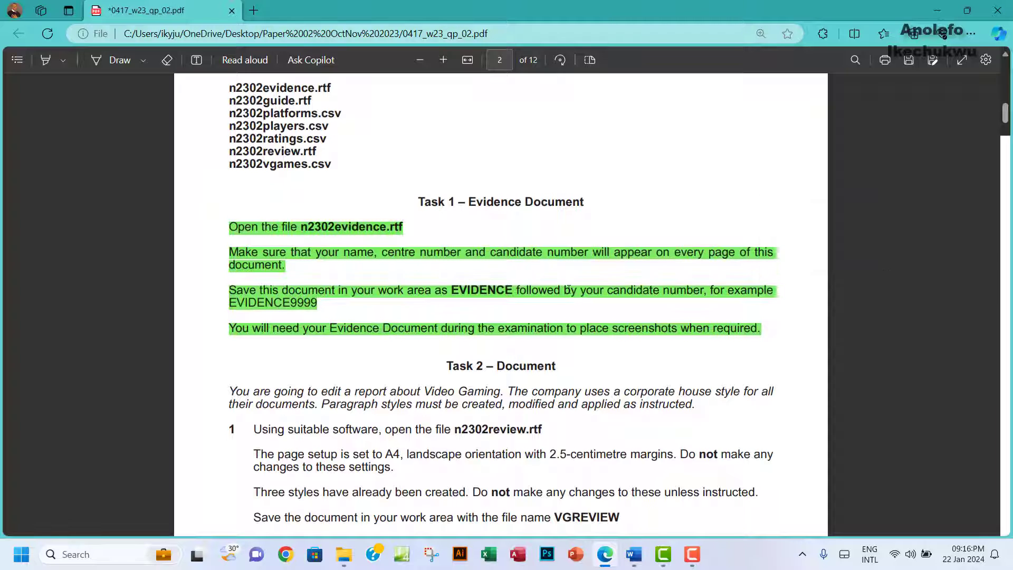
scroll(568, 289, "down", 4)
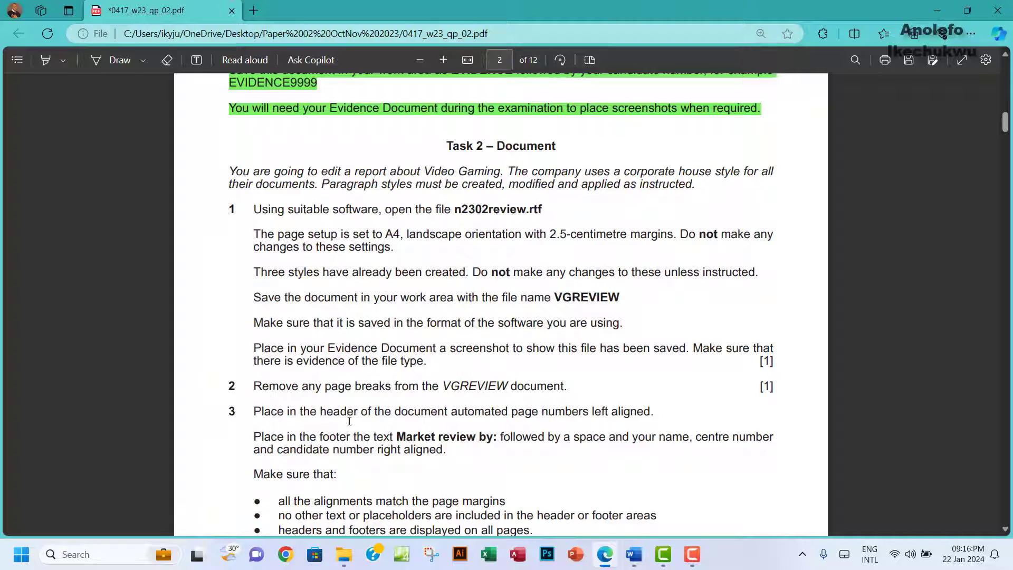
left_click(343, 554)
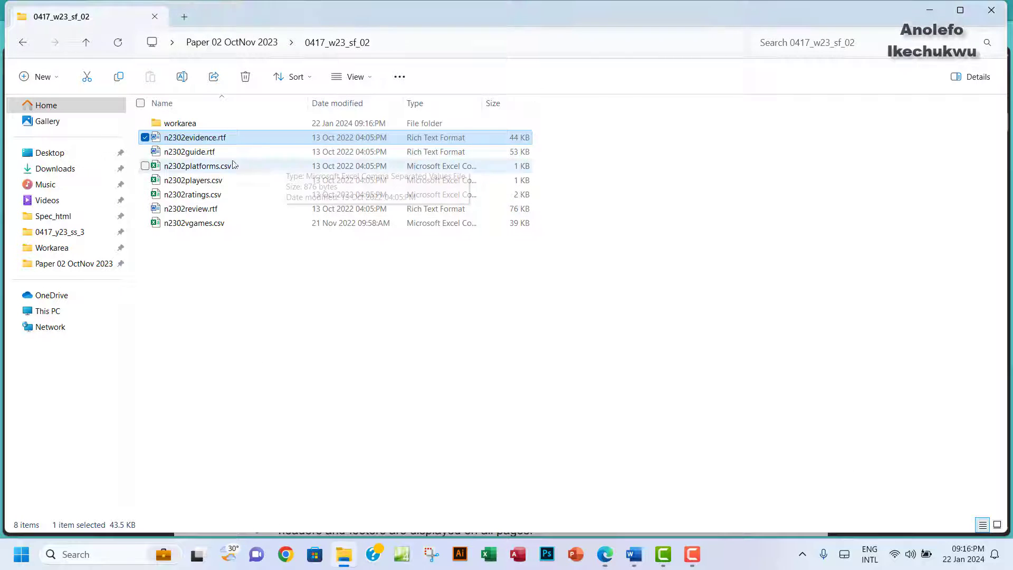
Step: Open n2302review.rtf in Word and check the exam paper's page setup requirement
double_click(190, 209)
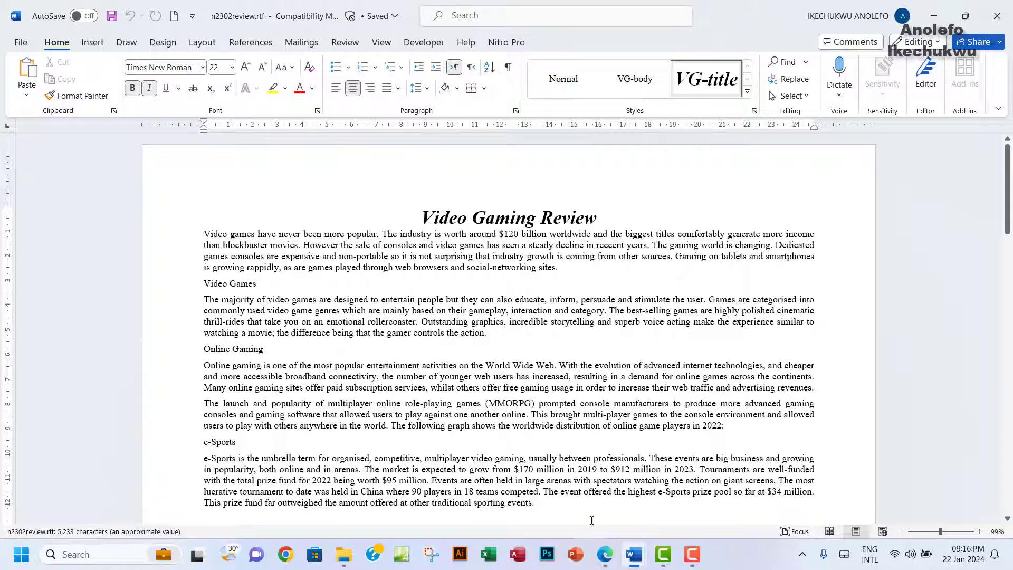
left_click(605, 555)
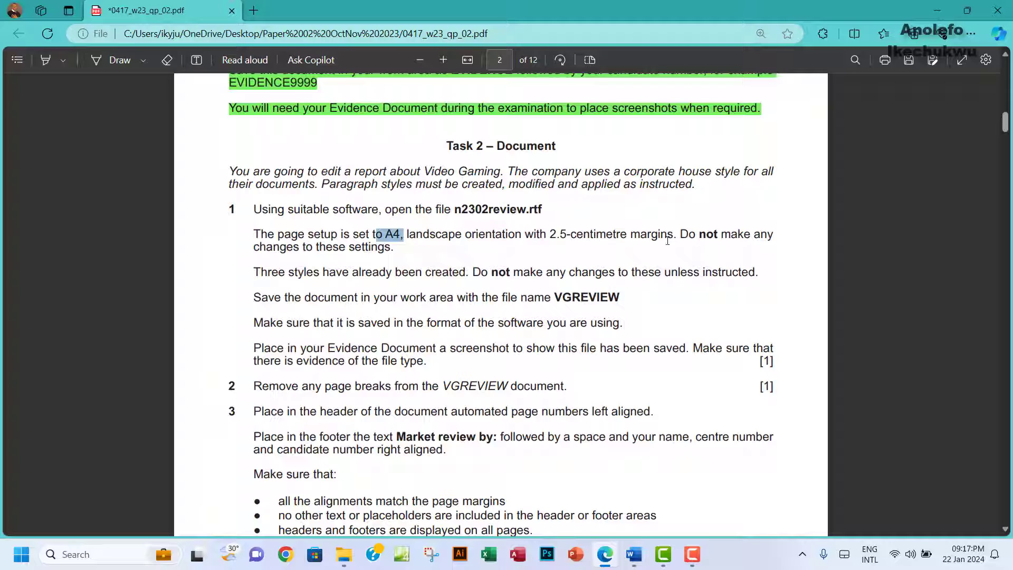
left_click_drag(415, 235, 584, 232)
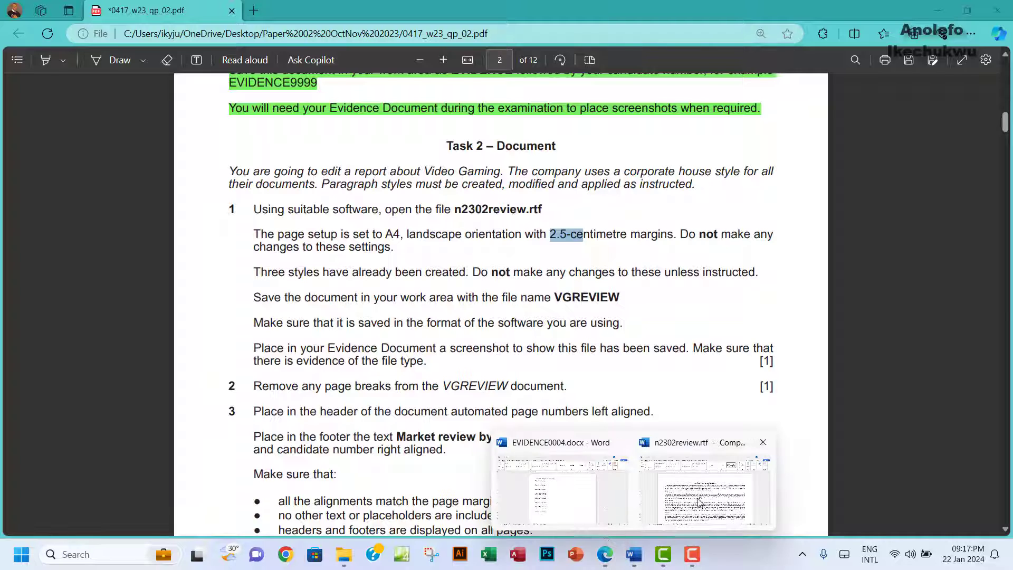
left_click(680, 496)
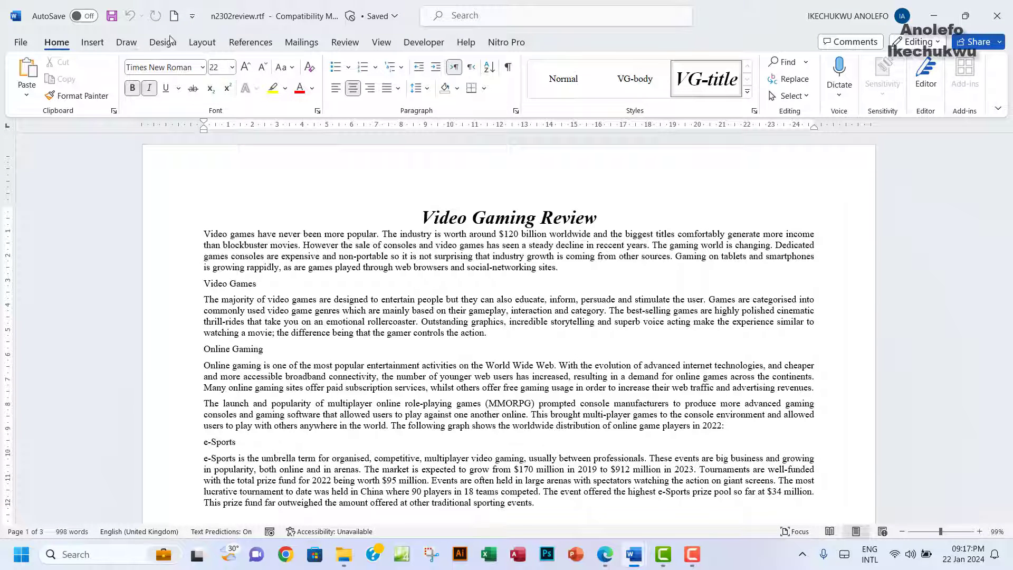
left_click(198, 44)
Step: Confirm in Page Setup that the document has 2.5 cm margins, landscape orientation and A4 paper
left_click(28, 74)
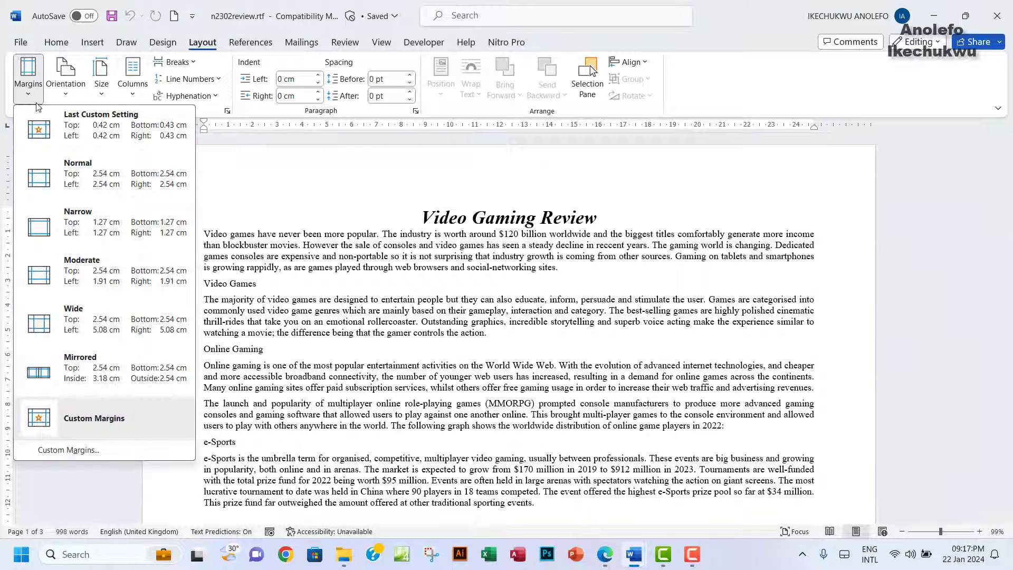
left_click(74, 449)
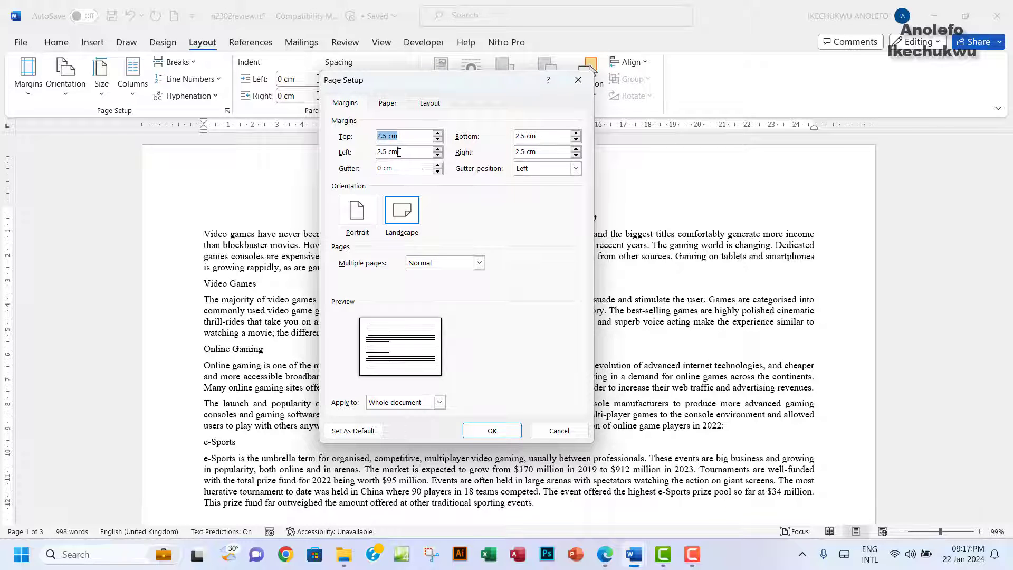
left_click_drag(399, 152, 367, 154)
left_click(604, 555)
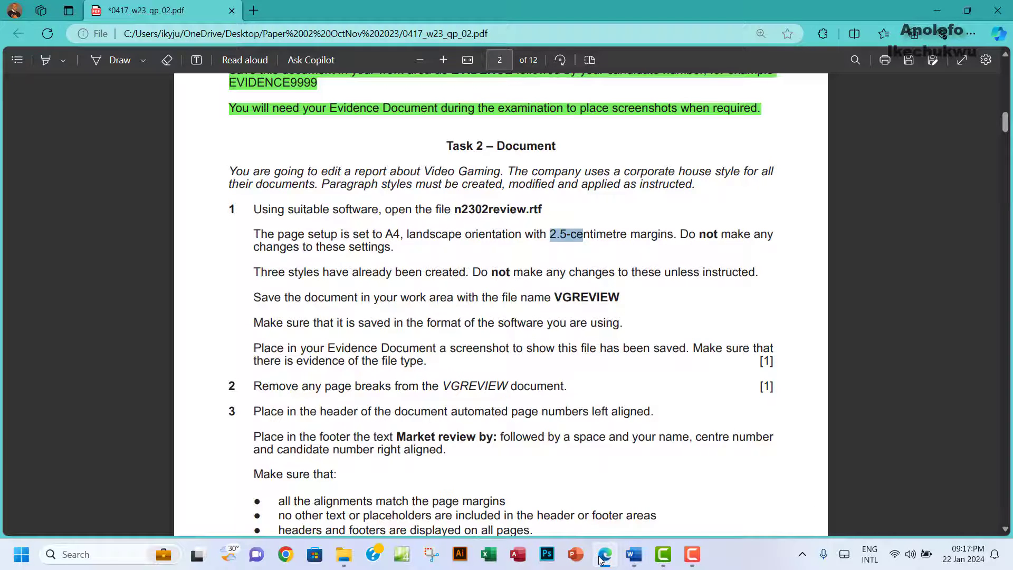
left_click(603, 555)
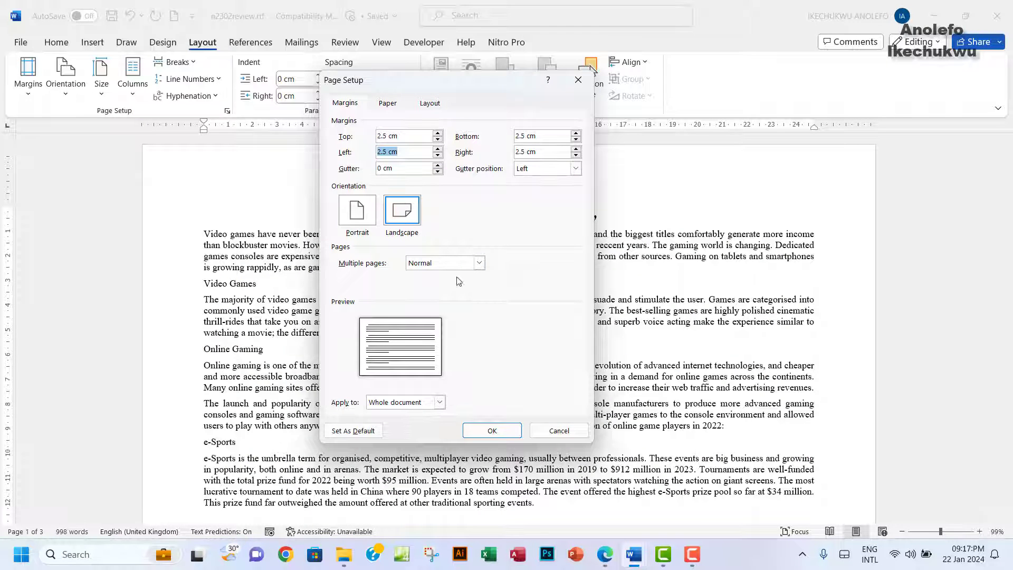
left_click(605, 562)
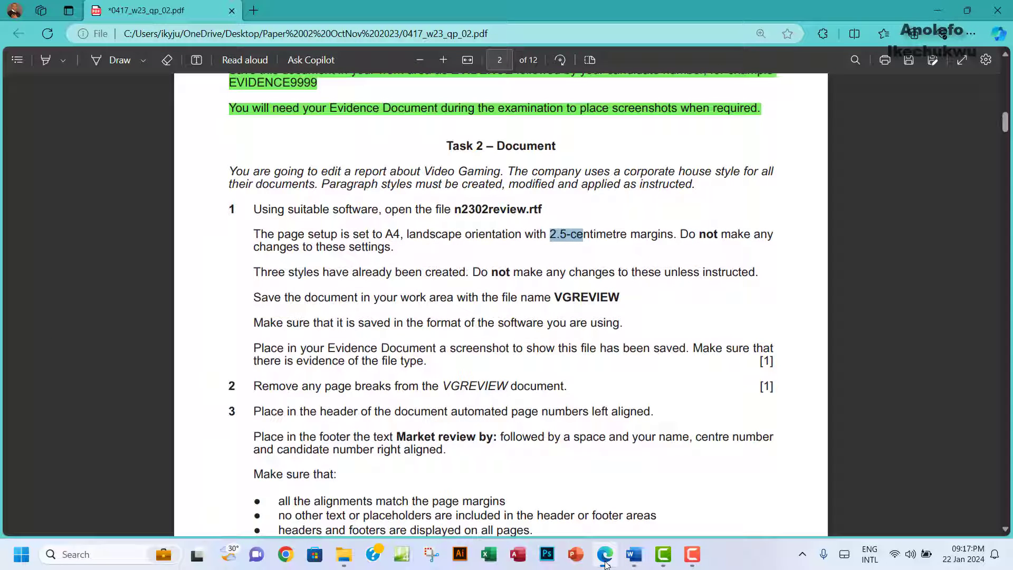
left_click(606, 562)
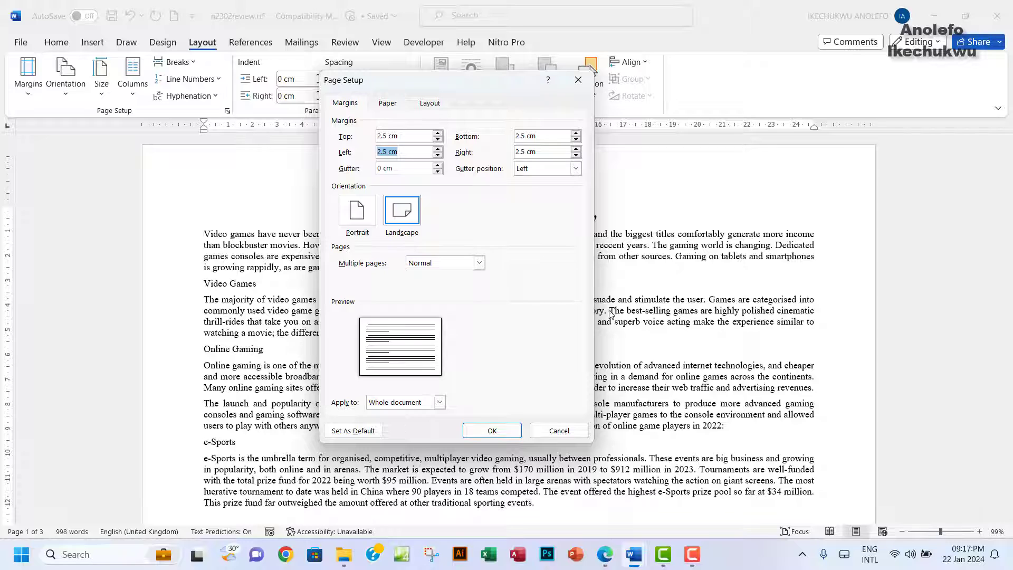
left_click(386, 102)
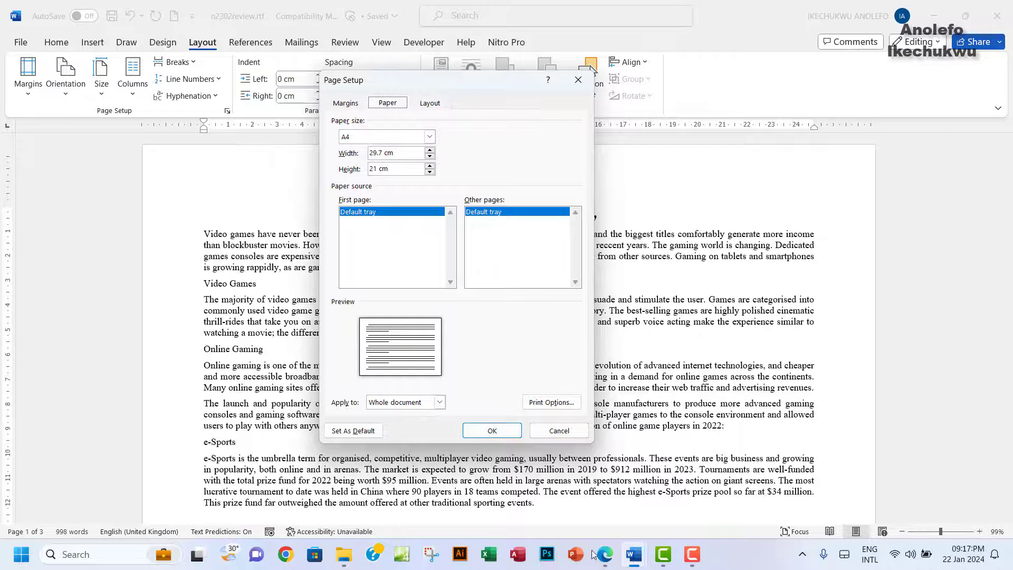
left_click(605, 559)
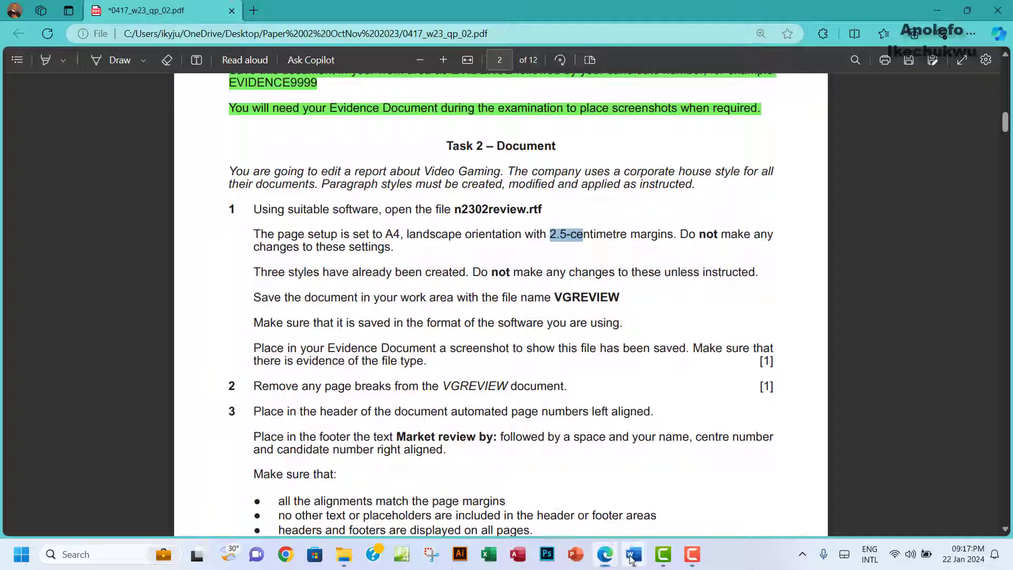
mouse_move(635, 551)
left_click(652, 489)
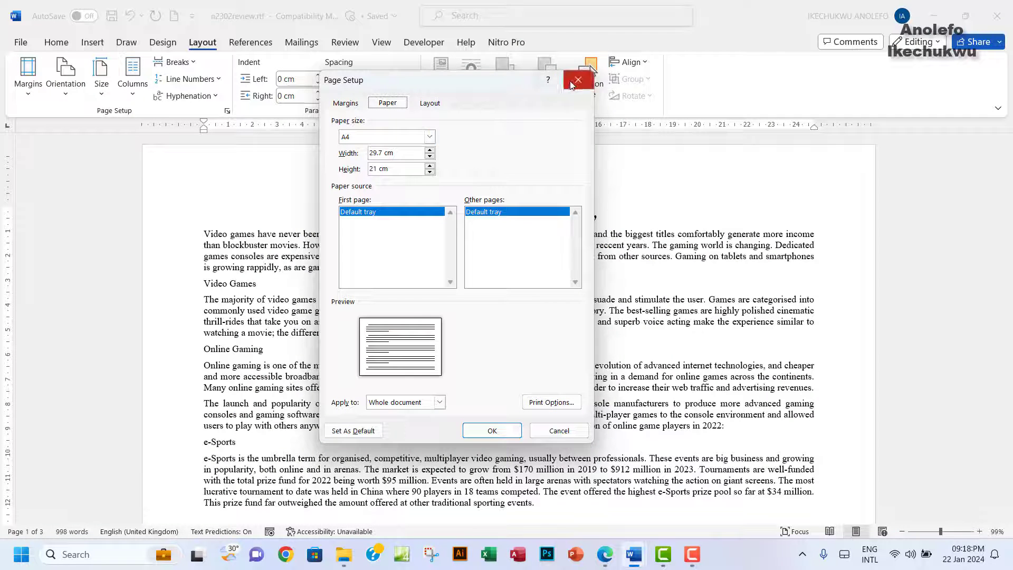
left_click(578, 79)
Step: Check the VG-body, VG-list and VG-title styles in the Styles pane, then return to the exam paper
left_click(62, 45)
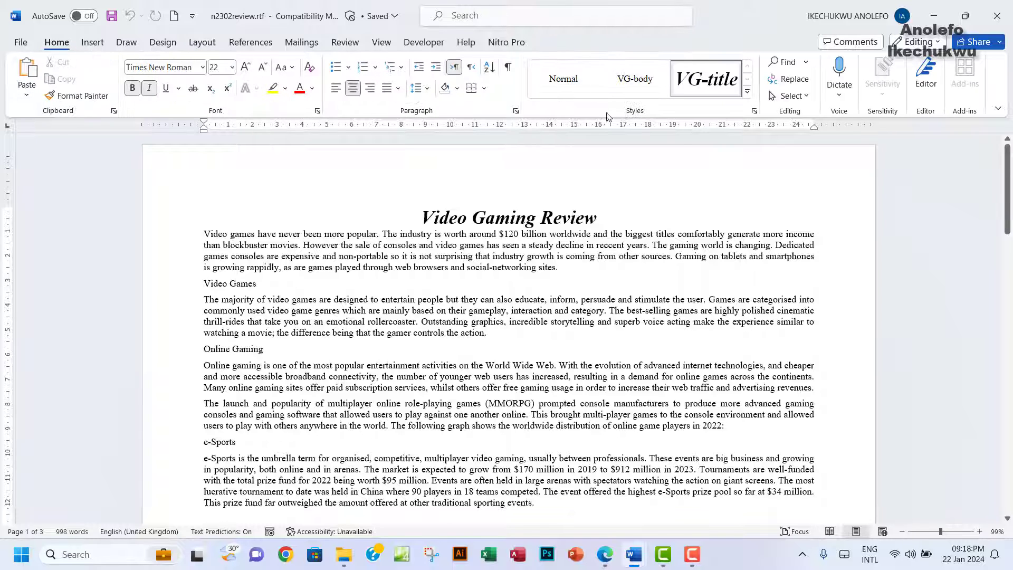
left_click(750, 96)
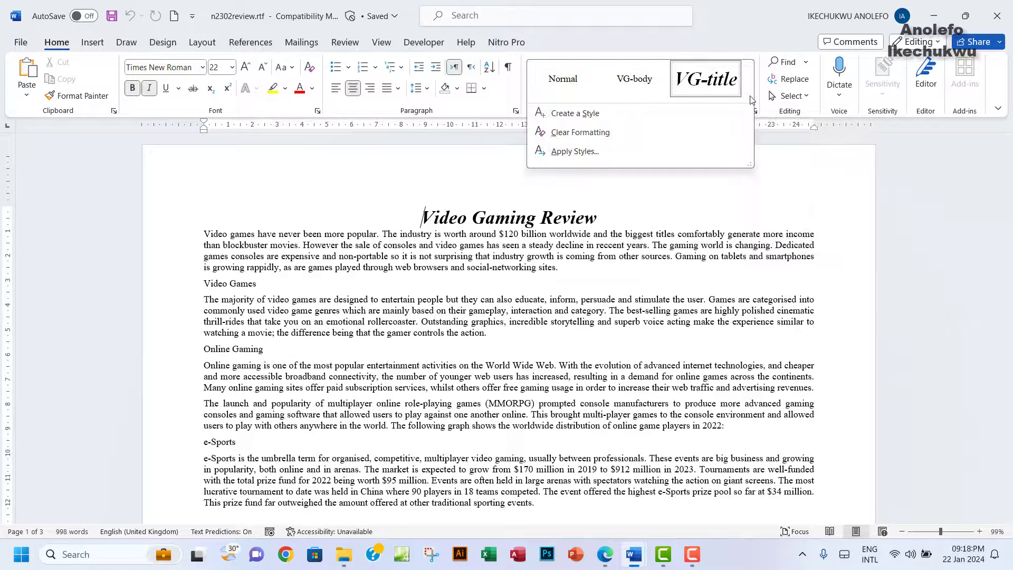
left_click(893, 159)
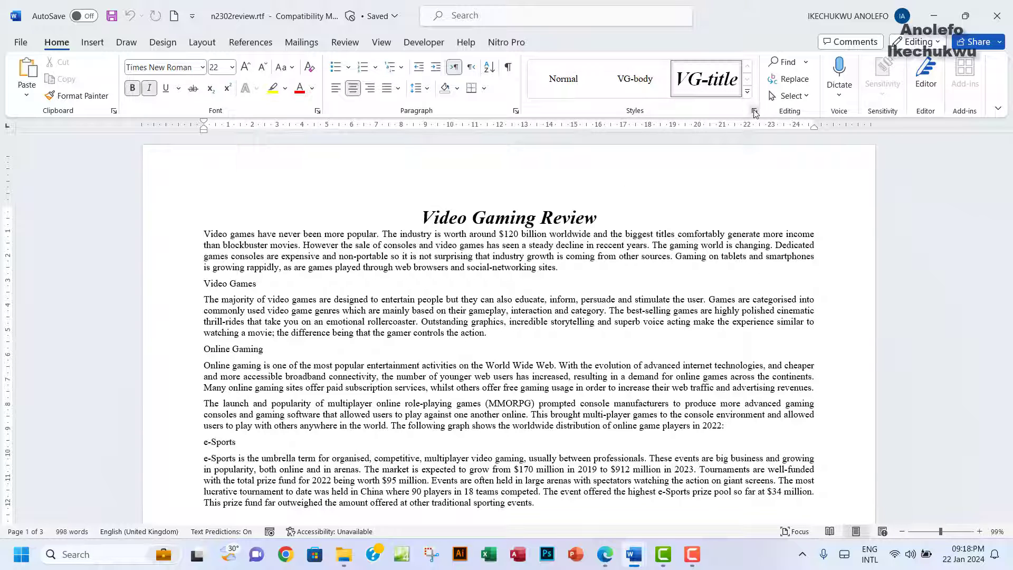
left_click(754, 111)
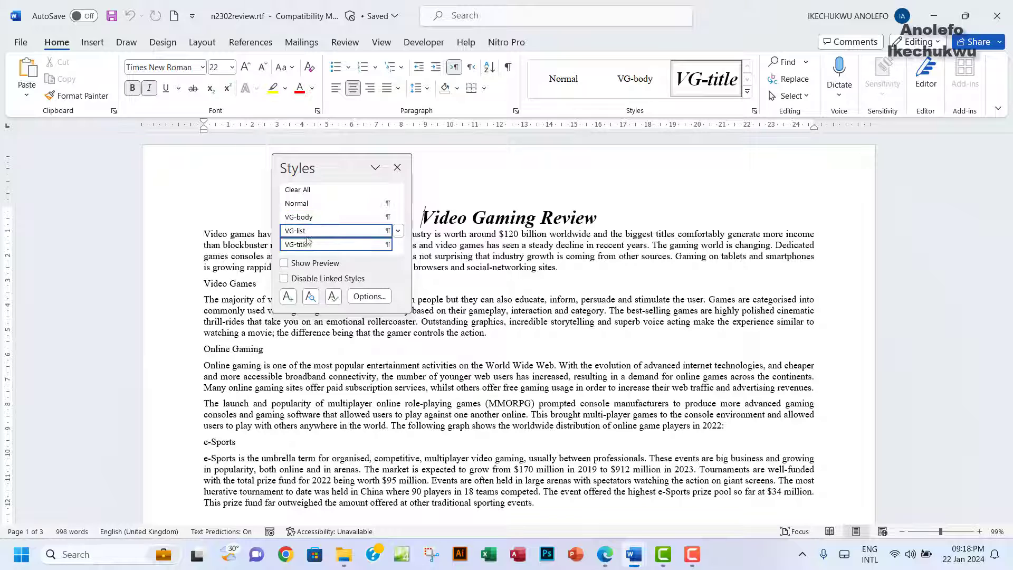
mouse_move(283, 247)
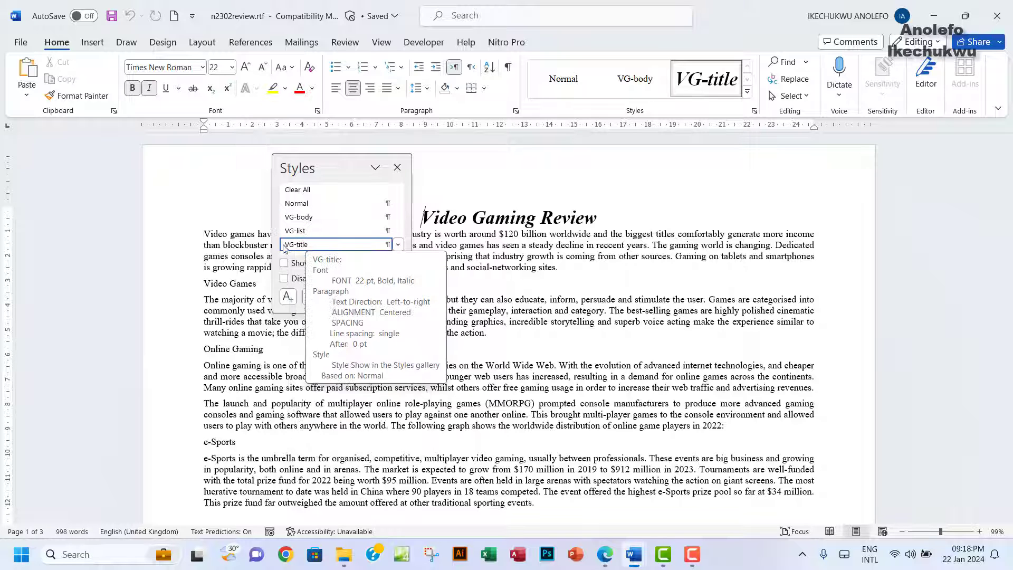
mouse_move(323, 242)
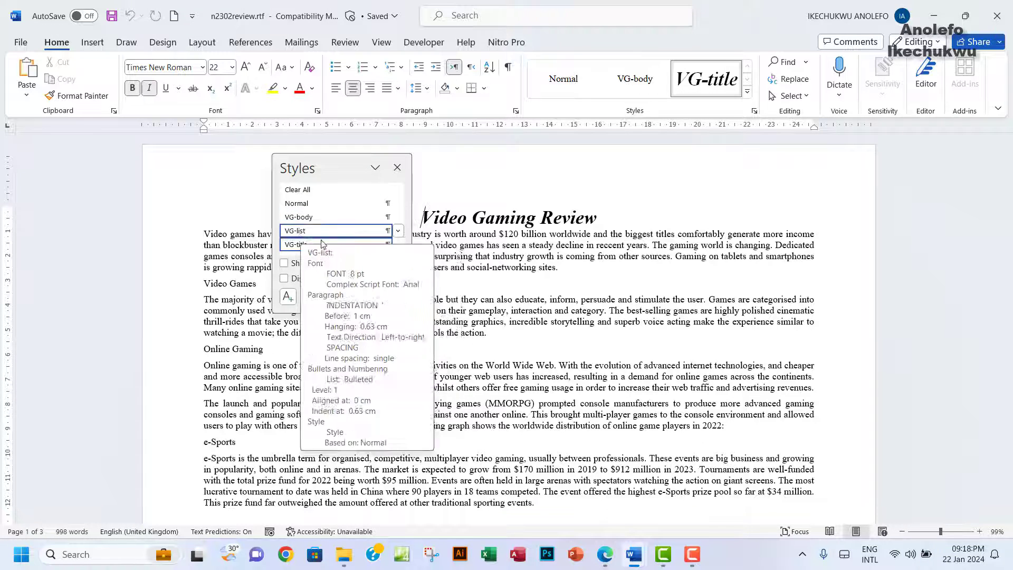
mouse_move(282, 205)
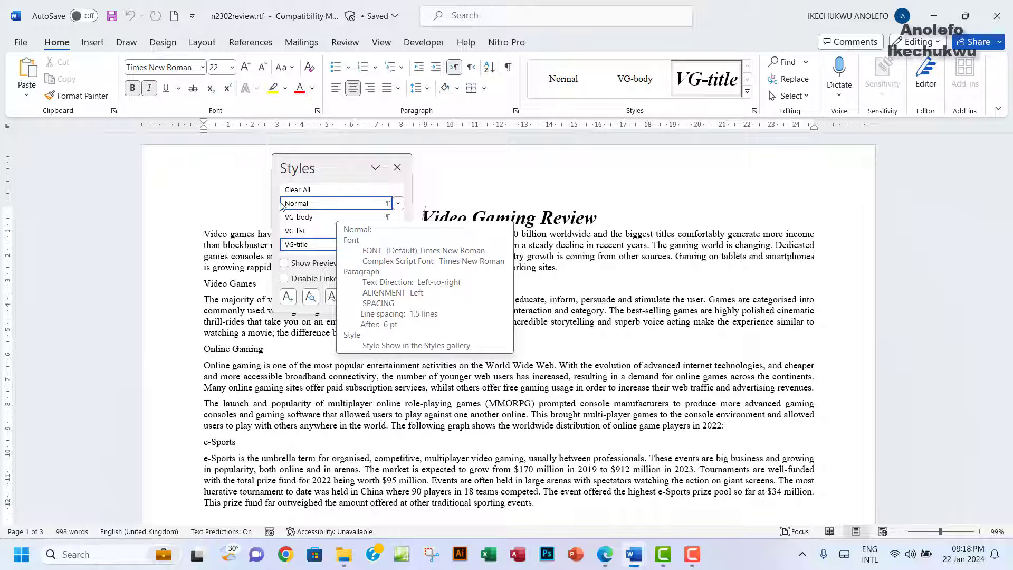
left_click(397, 168)
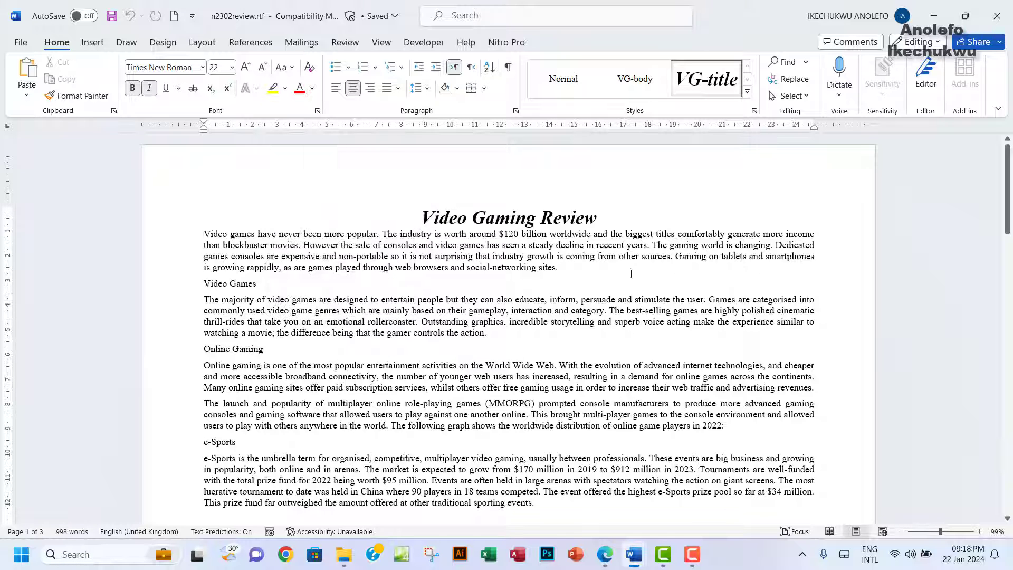
left_click(605, 554)
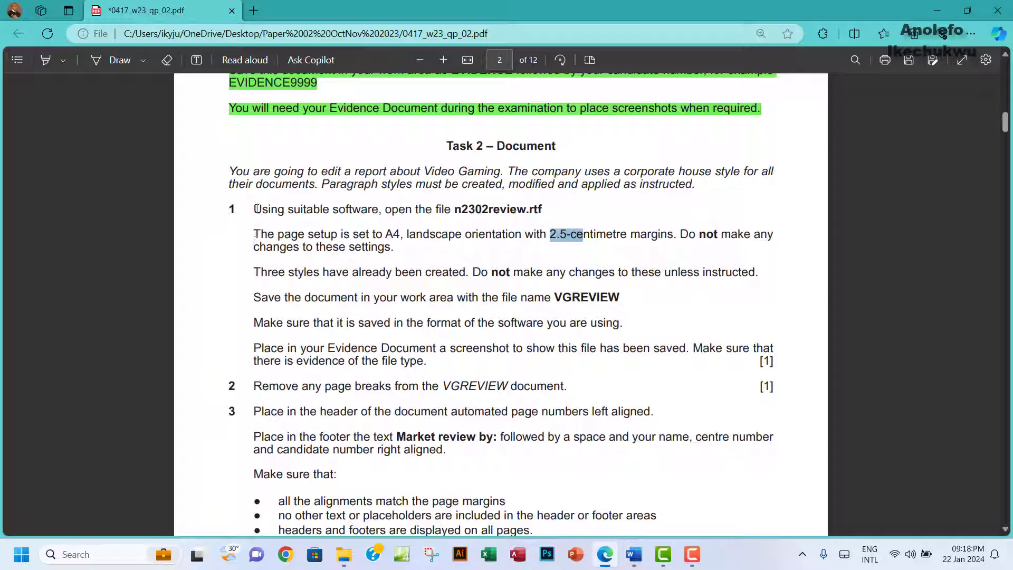
Step: Highlight item 1's first three instructions green, note the VGREVIEW file name, and return to Word
left_click_drag(255, 209, 760, 271)
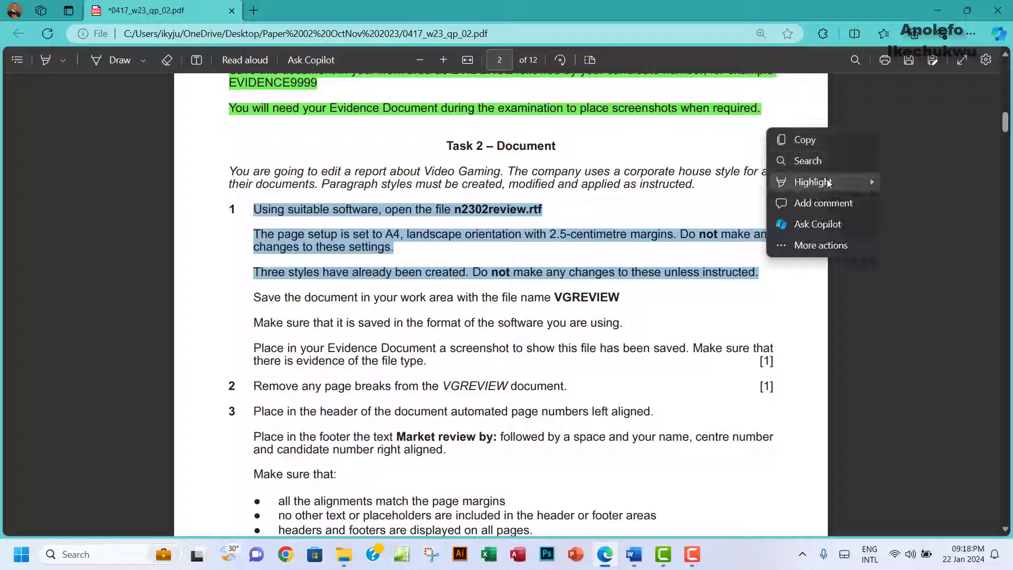
mouse_move(844, 182)
left_click(907, 199)
scroll(506, 284, "down", 2)
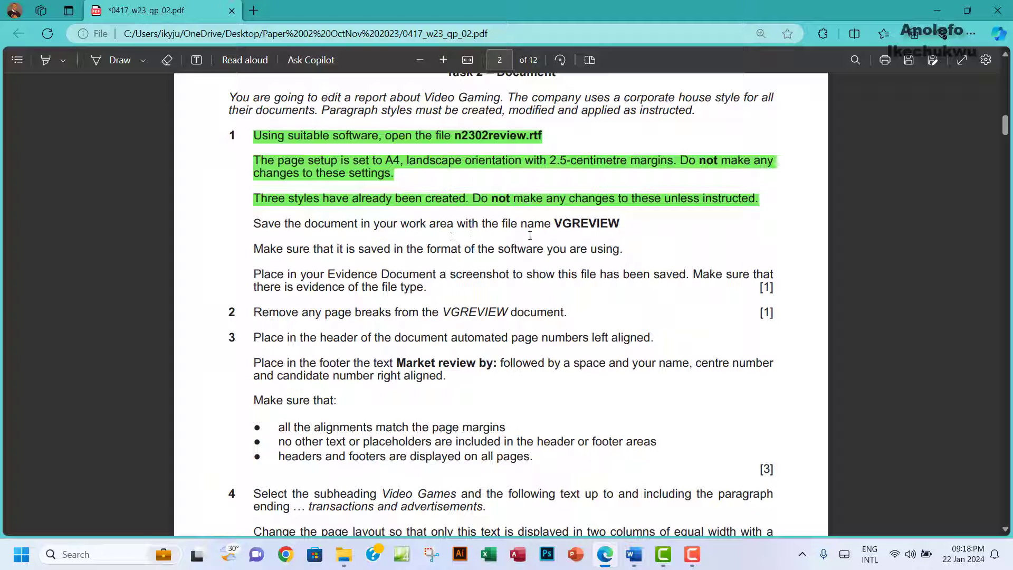
double_click(565, 224)
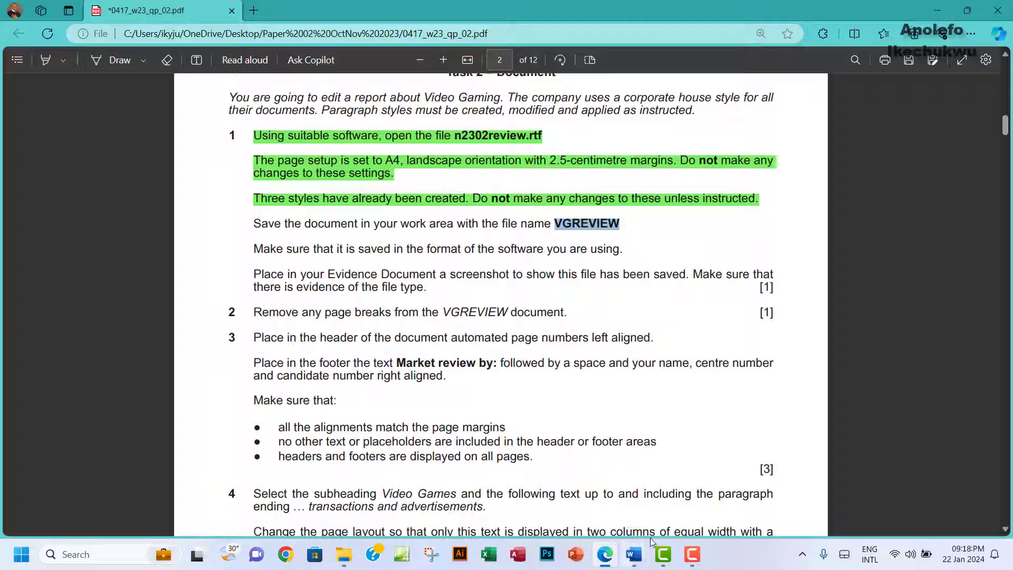
mouse_move(634, 554)
left_click(695, 496)
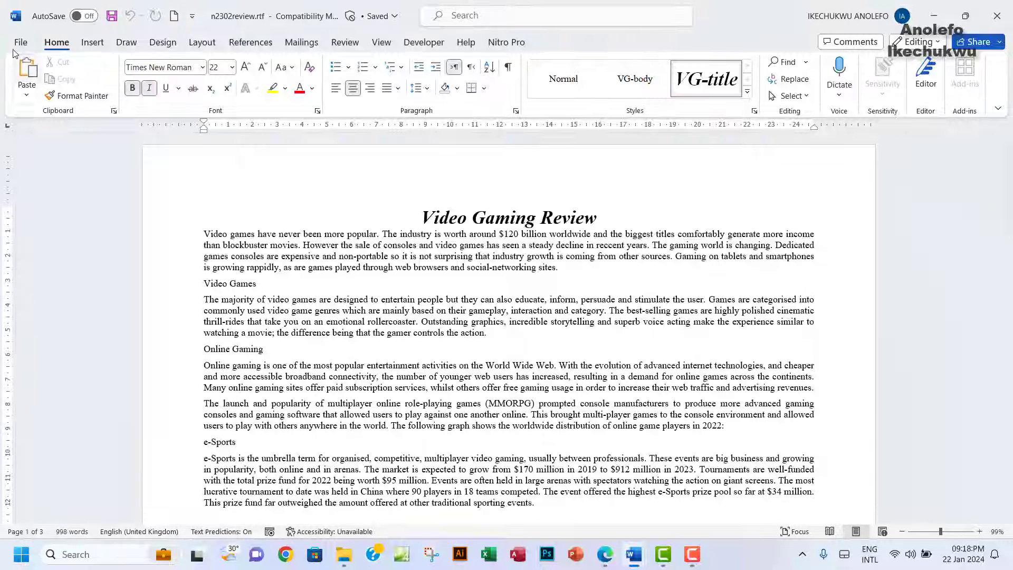
Step: Set up Save As in the workarea folder with name VGREVIEW and type Word Document (*.docx)
left_click(16, 41)
left_click(42, 243)
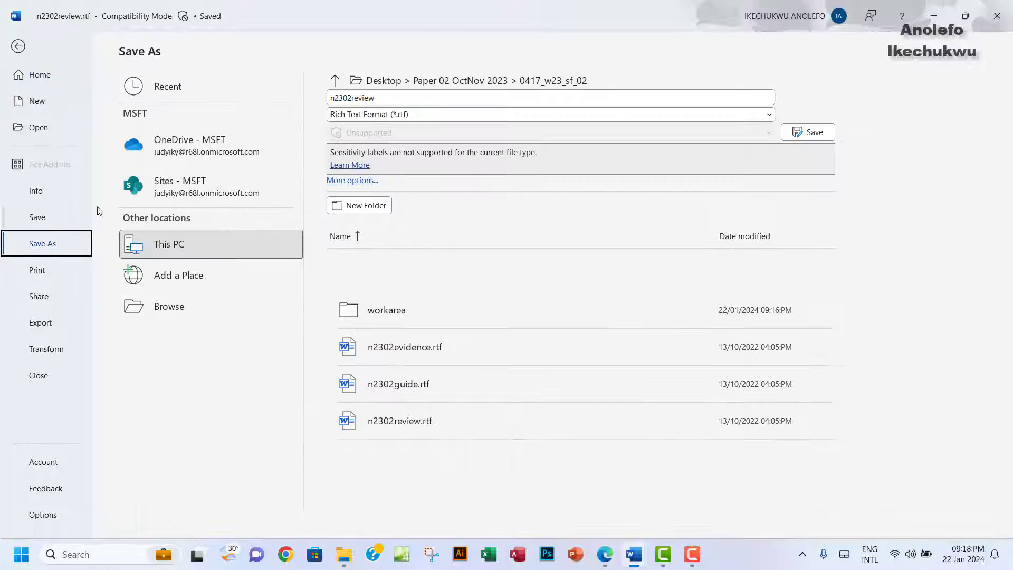
left_click(170, 307)
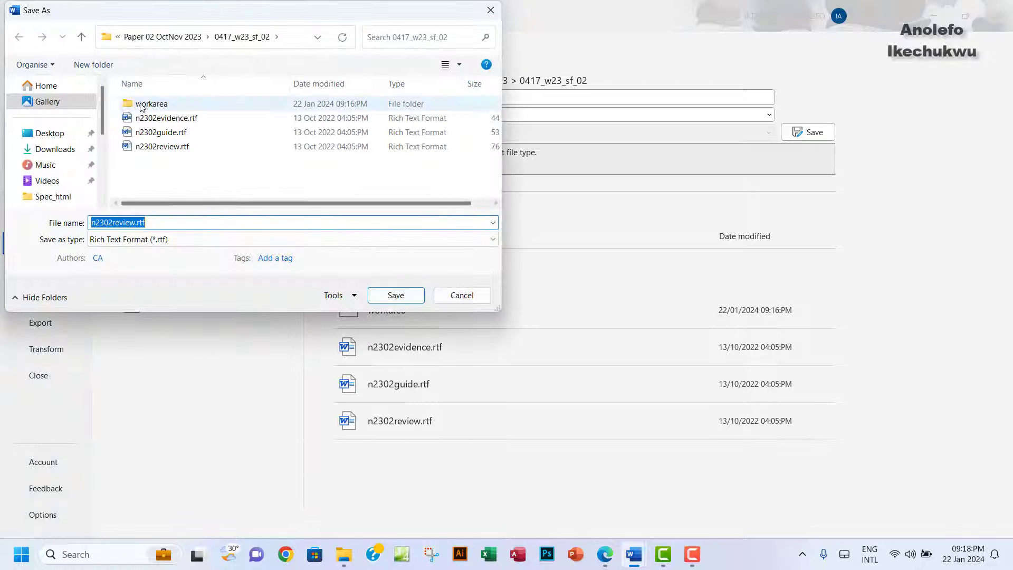
double_click(165, 106)
double_click(152, 222)
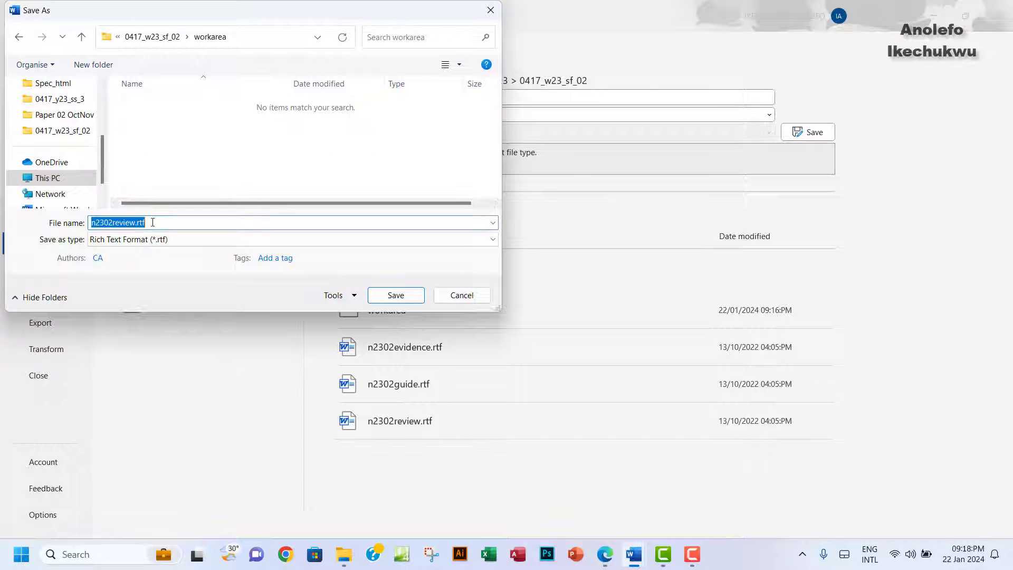
type("VGREVIEW")
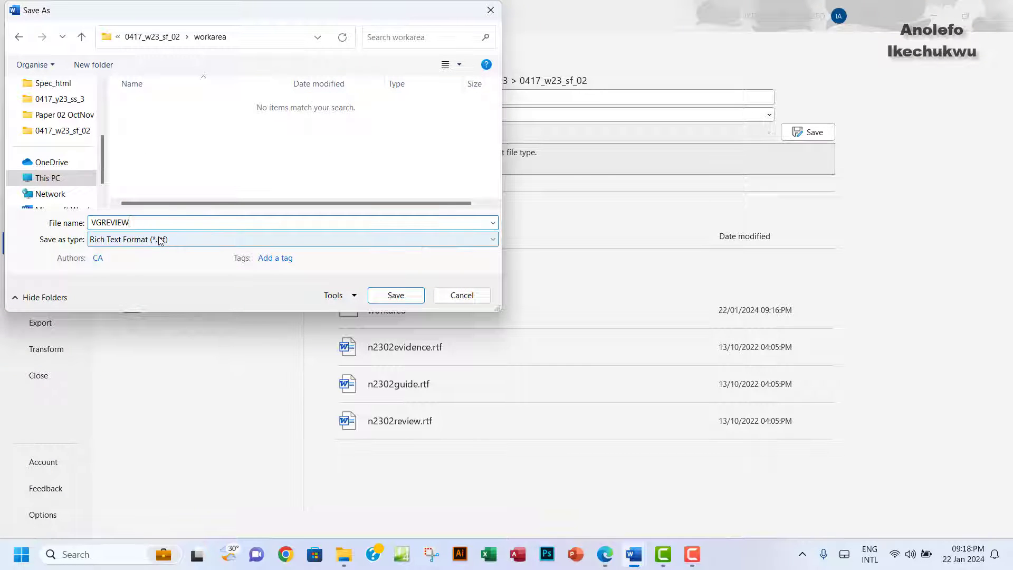
left_click(185, 240)
left_click(136, 255)
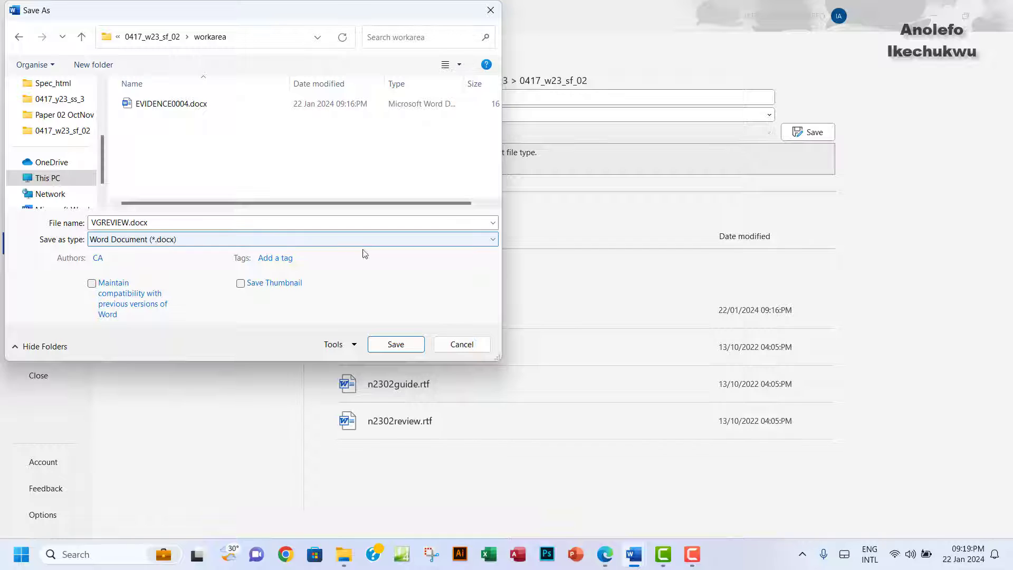
Step: Highlight the saving instructions green in the PDF, then complete the save as VGREVIEW.docx
left_click(605, 564)
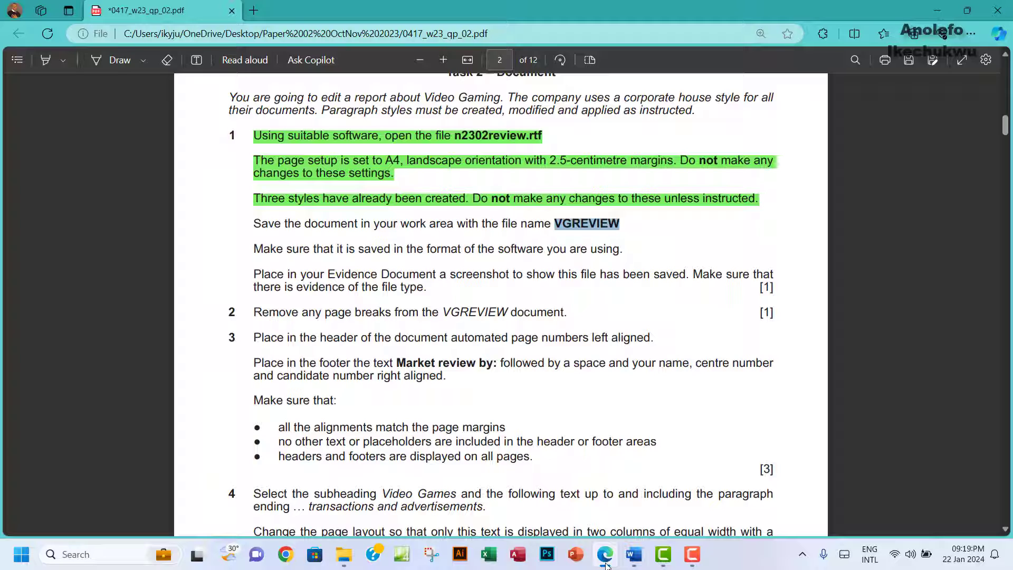
left_click_drag(250, 227, 621, 252)
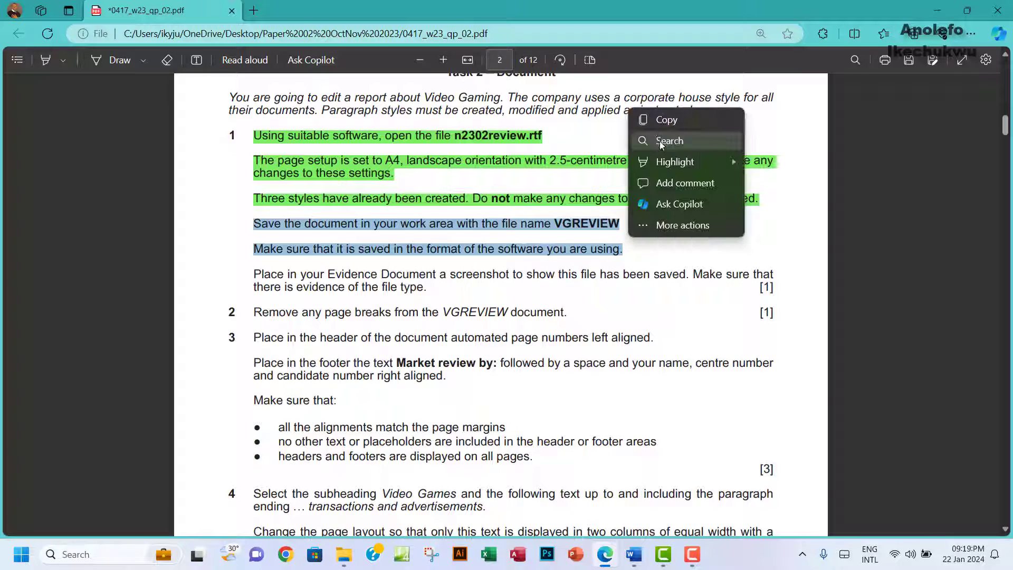
mouse_move(674, 163)
left_click(765, 179)
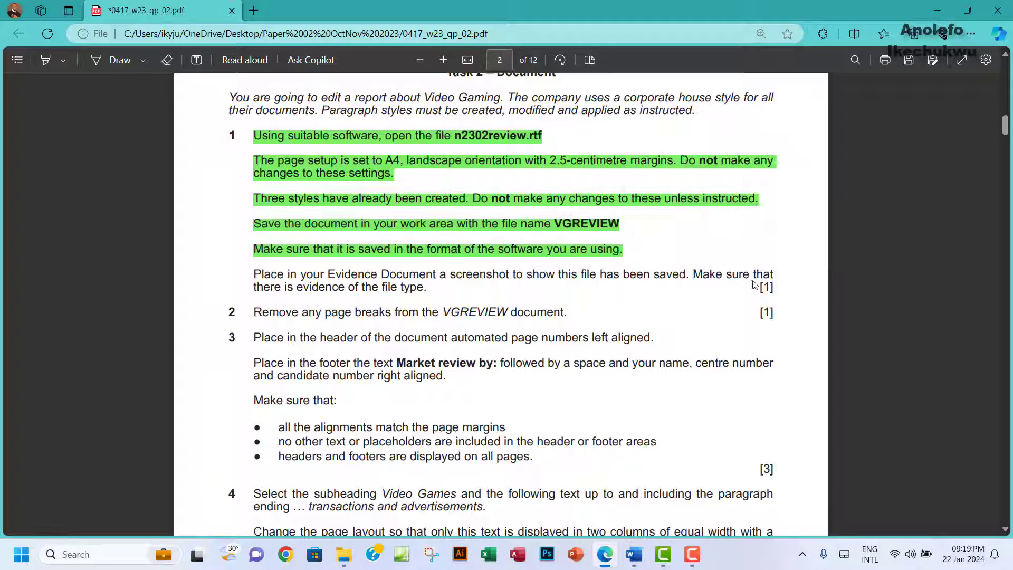
mouse_move(634, 554)
left_click(714, 487)
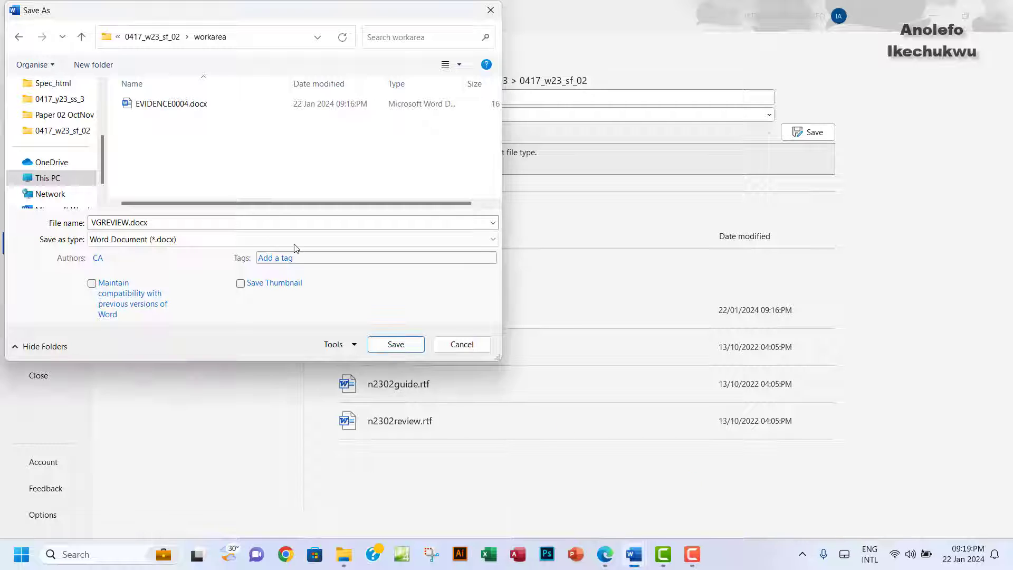
left_click(391, 343)
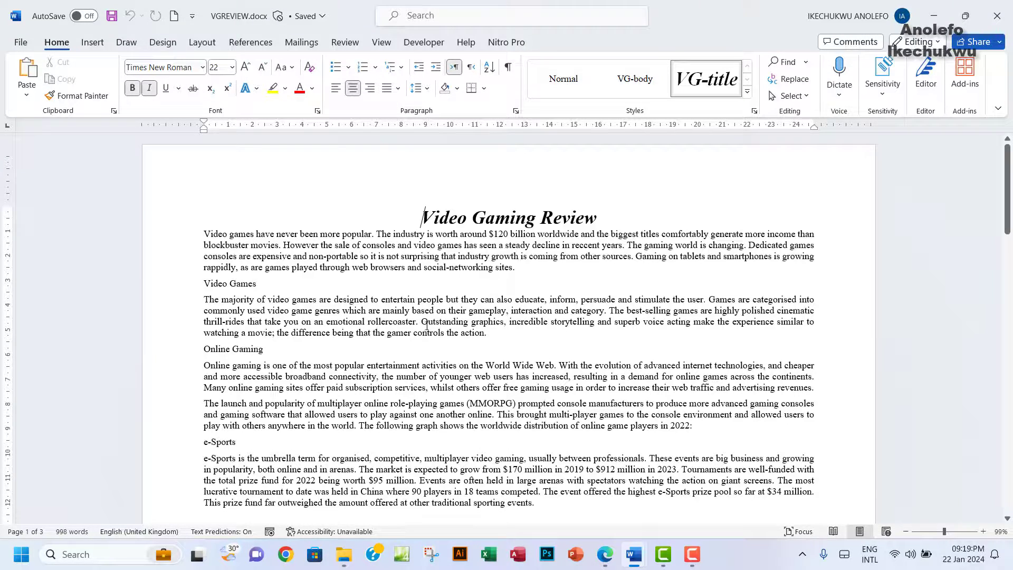
Step: Reread the 'file type' evidence instruction in the exam PDF, then bring the 0417_w23_sf_02 folder forward
left_click(605, 554)
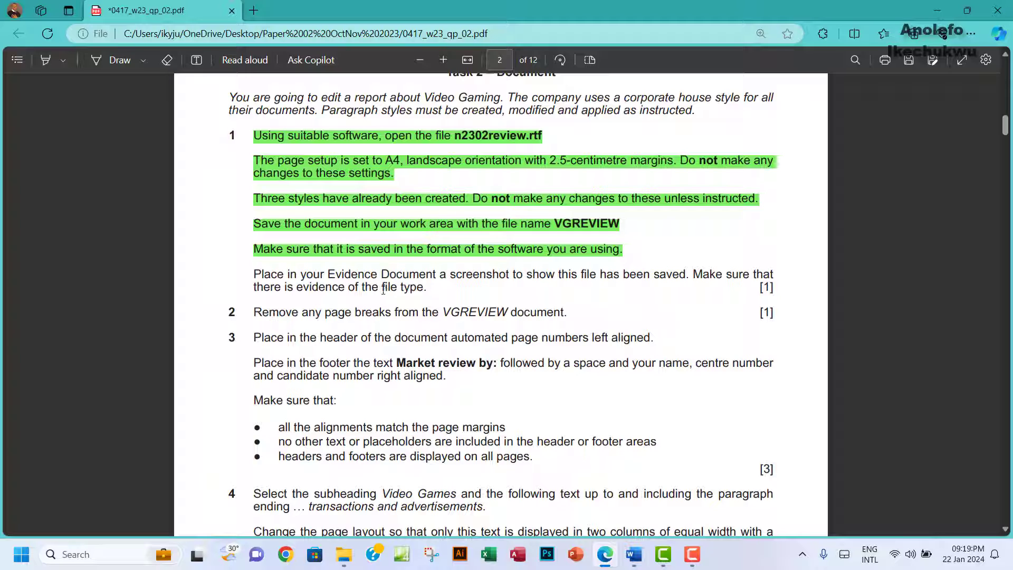
left_click_drag(383, 289, 425, 289)
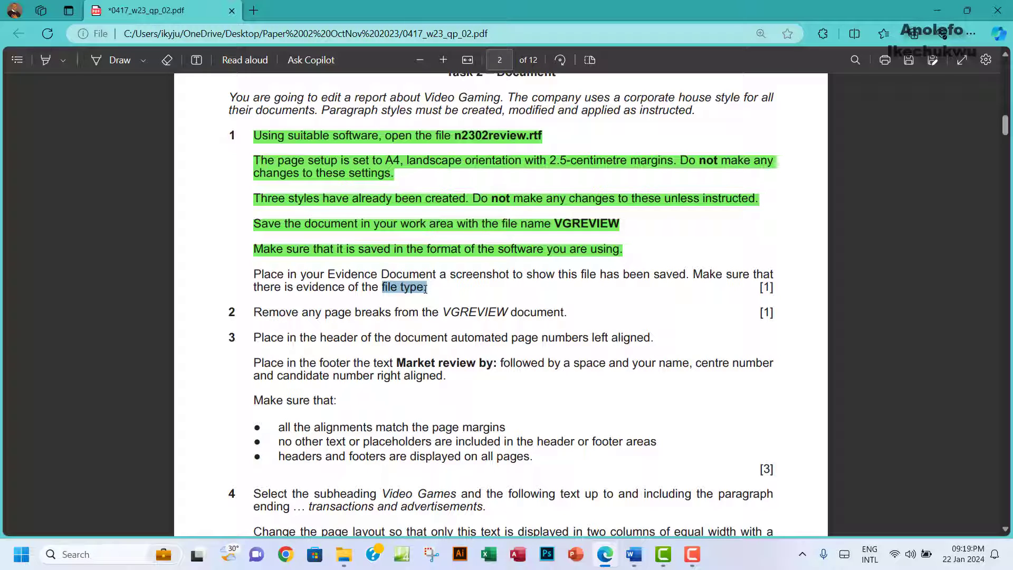
left_click(344, 555)
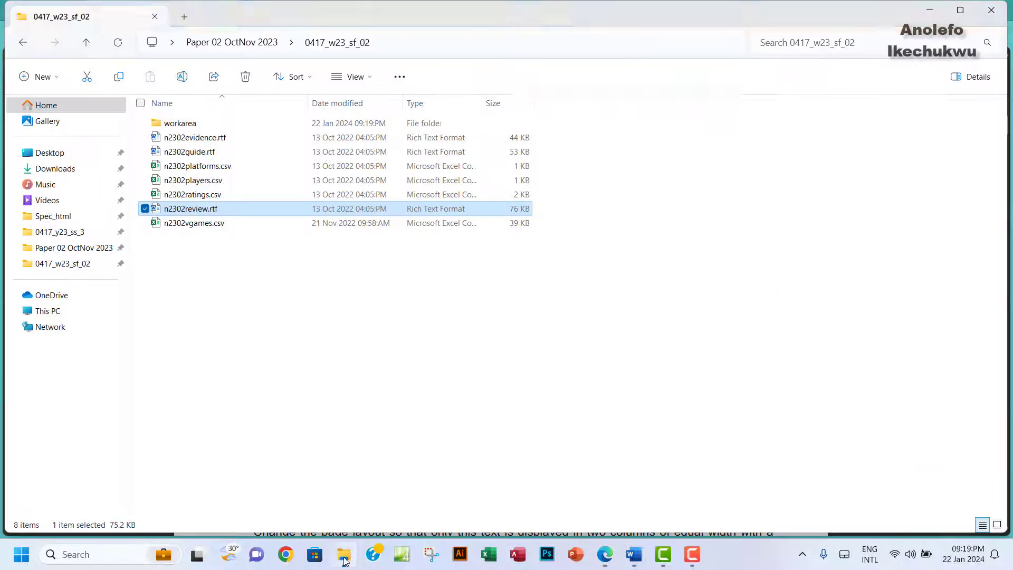
Step: Open the workarea folder listing EVIDENCE0004.docx and VGREVIEW.docx, and start Snipping Tool
double_click(185, 124)
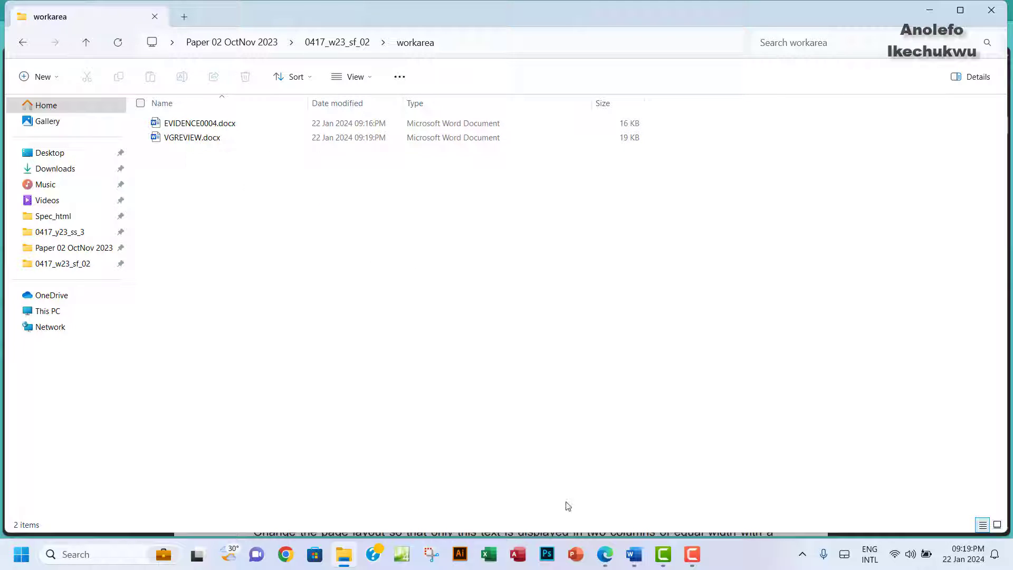
left_click(431, 554)
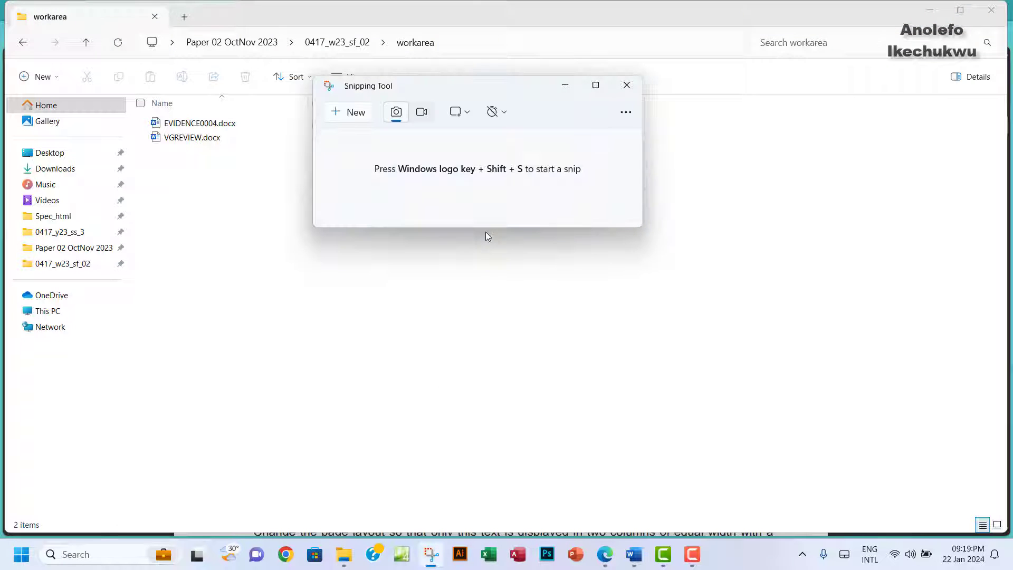
Step: Snip the workarea folder path and file list, retaking the capture once
left_click(349, 112)
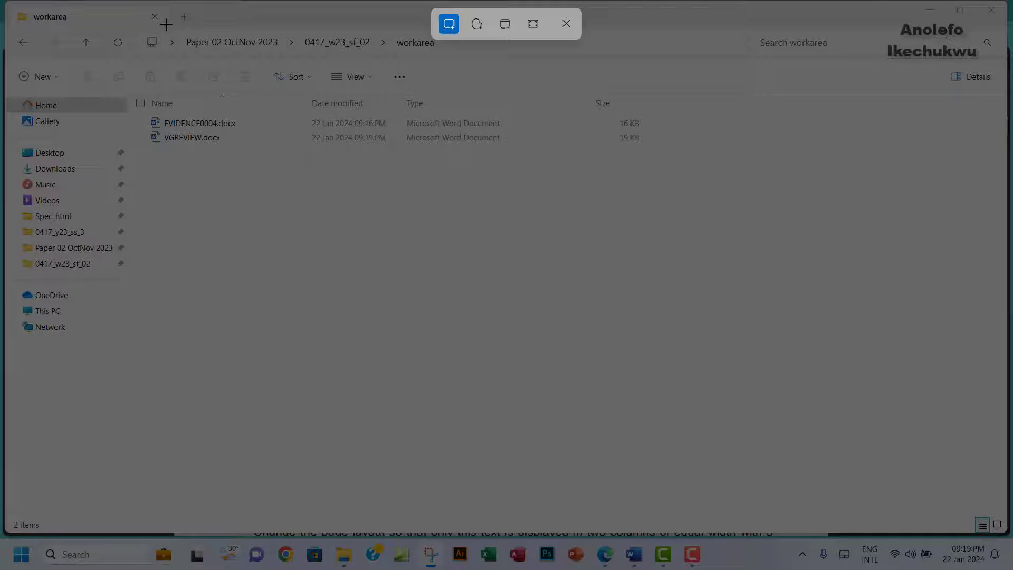
left_click_drag(161, 25, 679, 175)
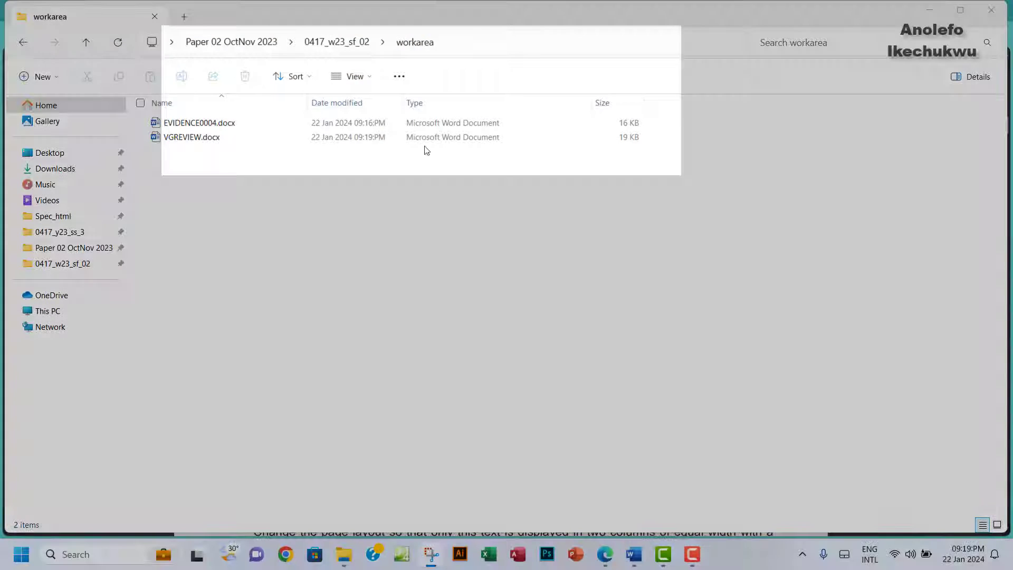
left_click(433, 555)
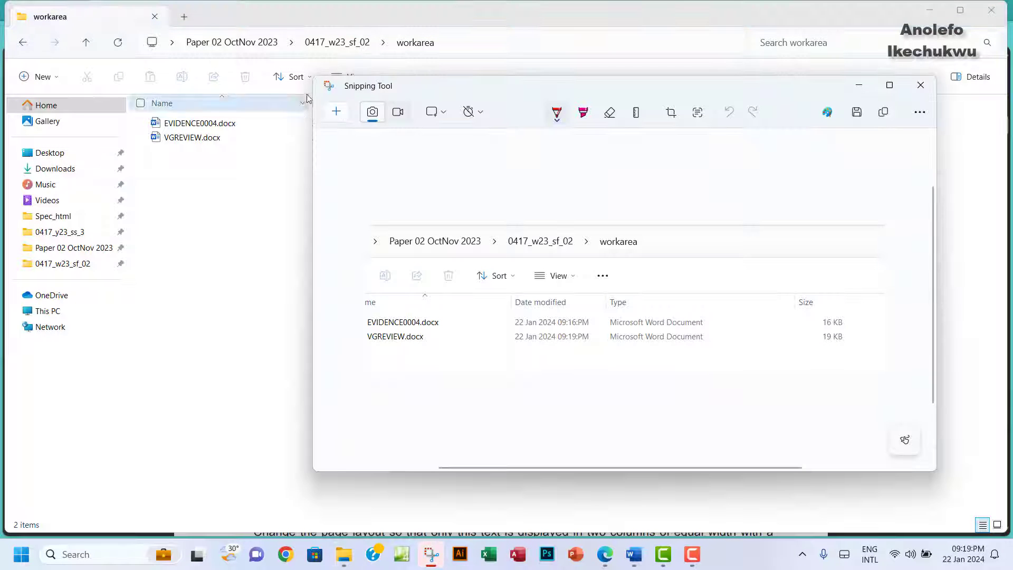
left_click(336, 112)
left_click_drag(137, 31, 695, 147)
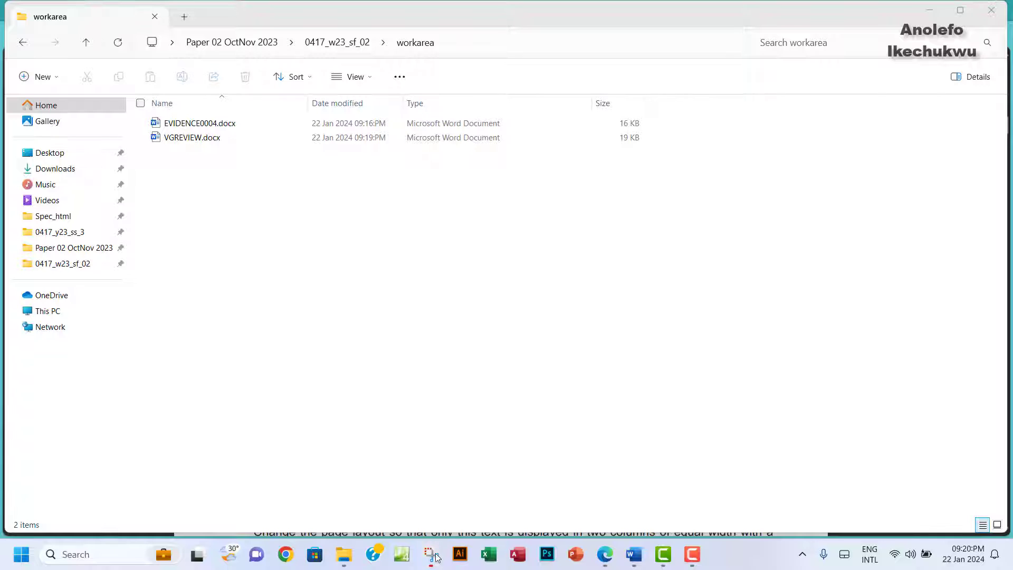
left_click(433, 555)
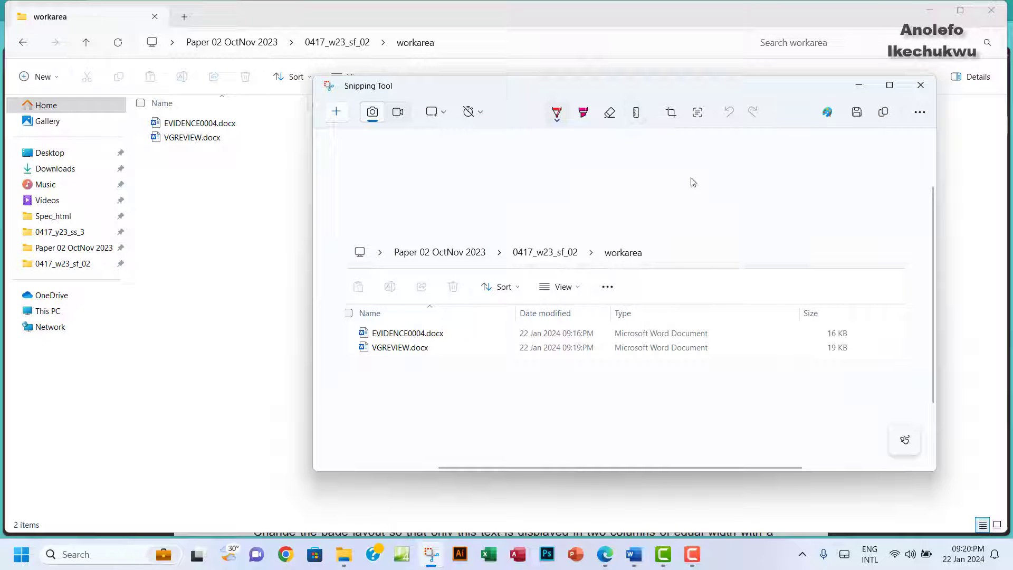
Step: Crop the snip to the column headings and the two Word file rows
left_click(670, 112)
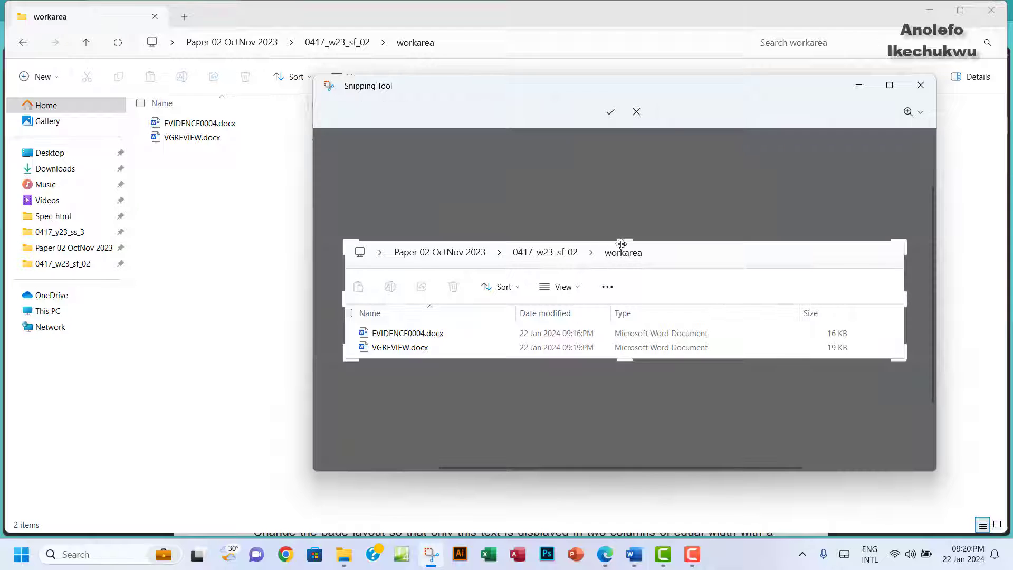
left_click_drag(623, 240, 625, 346)
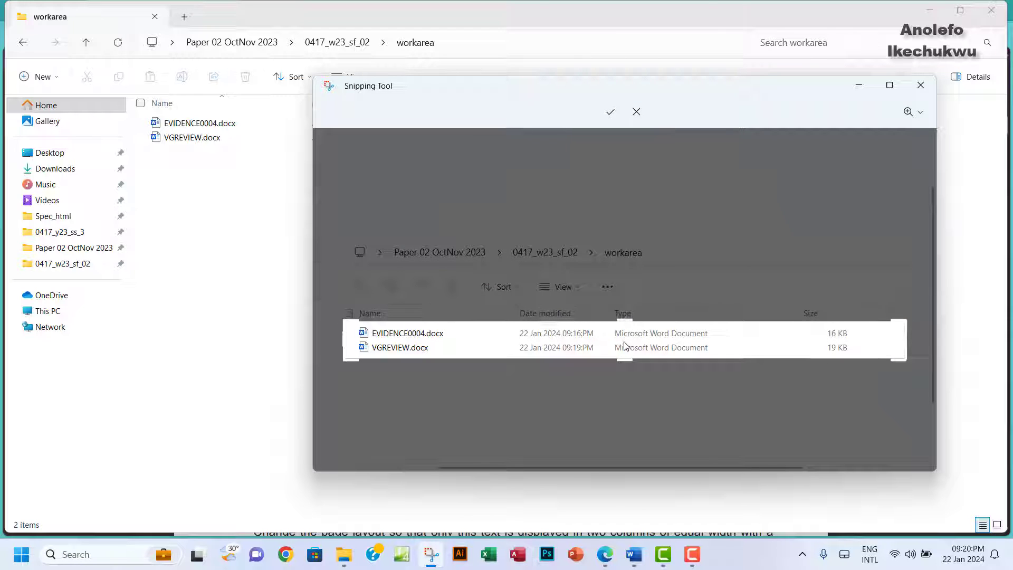
scroll(624, 346, "down", 1)
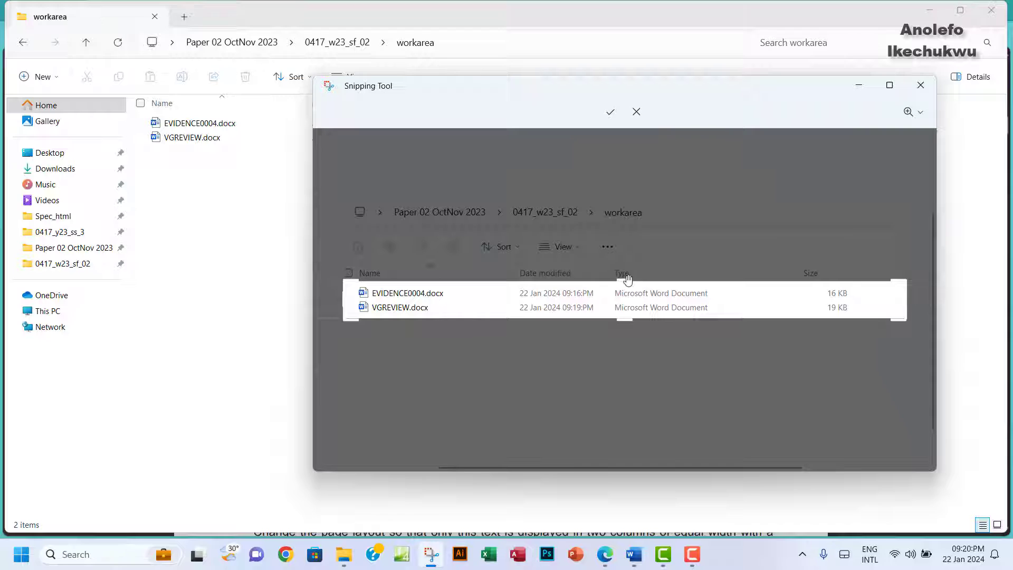
mouse_move(624, 279)
left_mouse_down()
mouse_move(622, 259)
mouse_move(633, 286)
left_mouse_up()
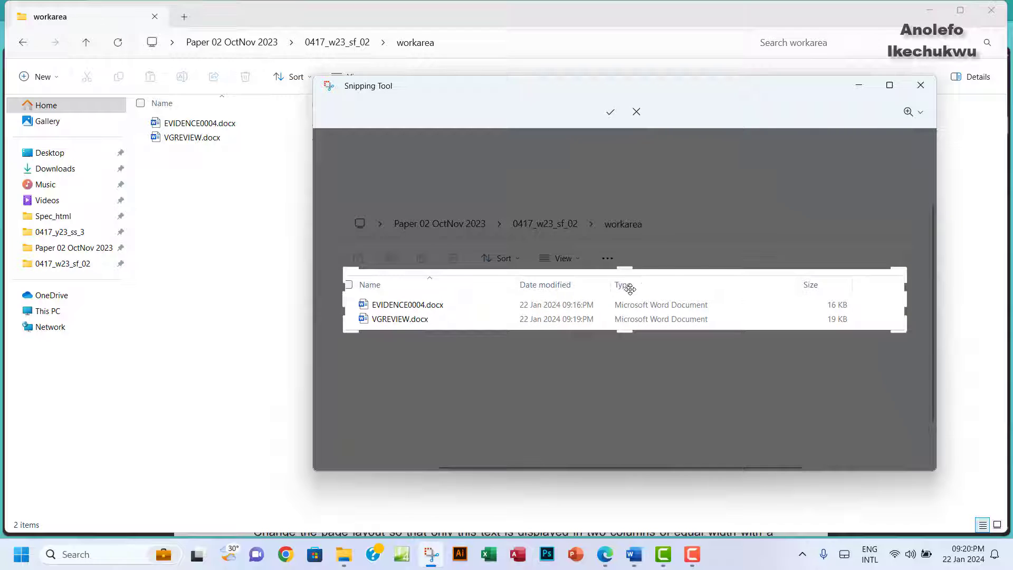
left_click(610, 111)
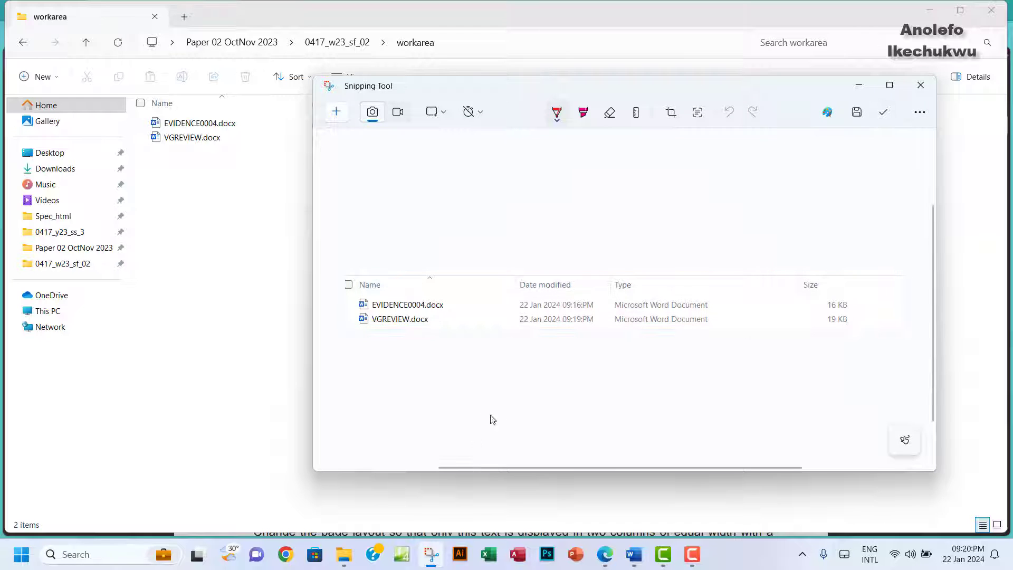
left_click(604, 559)
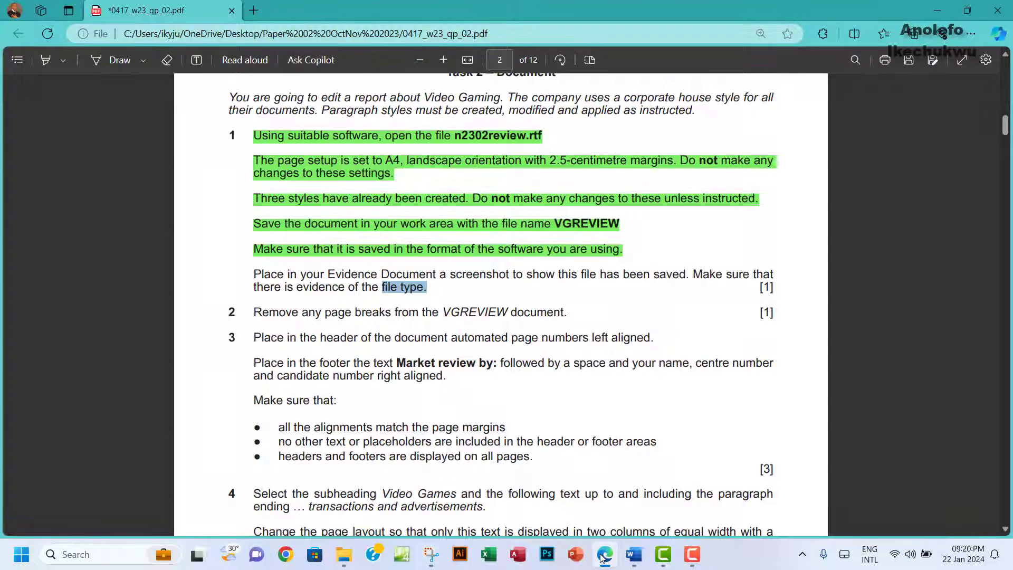
Step: Paste the workarea file-list screenshot below 'Step 1 evidence:' in EVIDENCE0004.docx
mouse_move(633, 554)
left_click(580, 495)
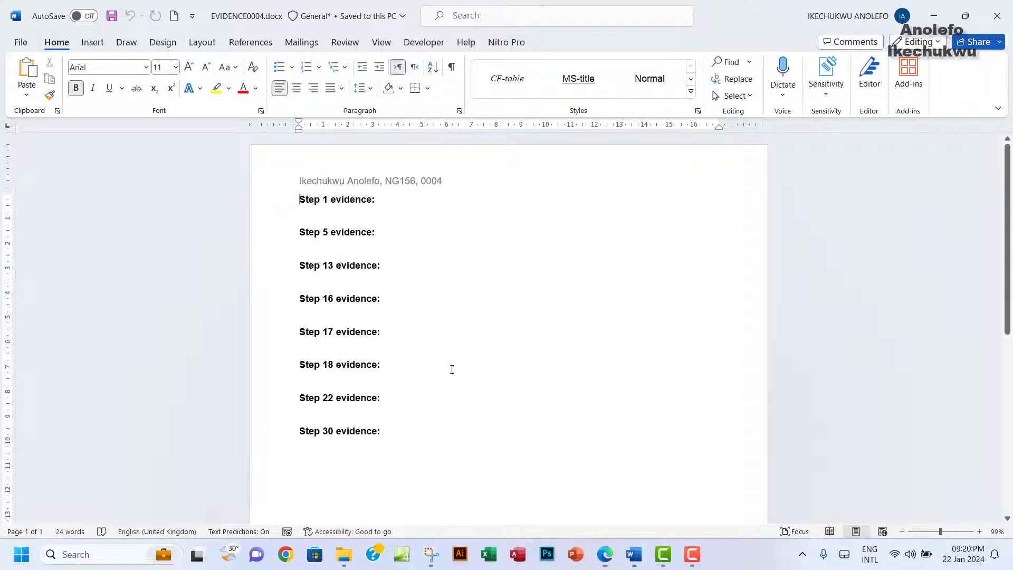
left_click(311, 220)
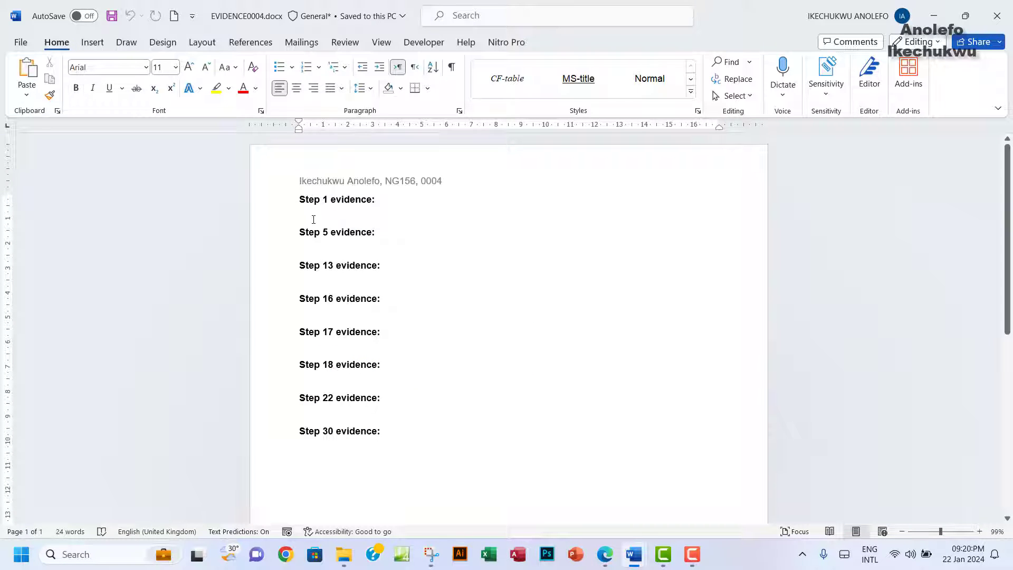
key("ctrl+v")
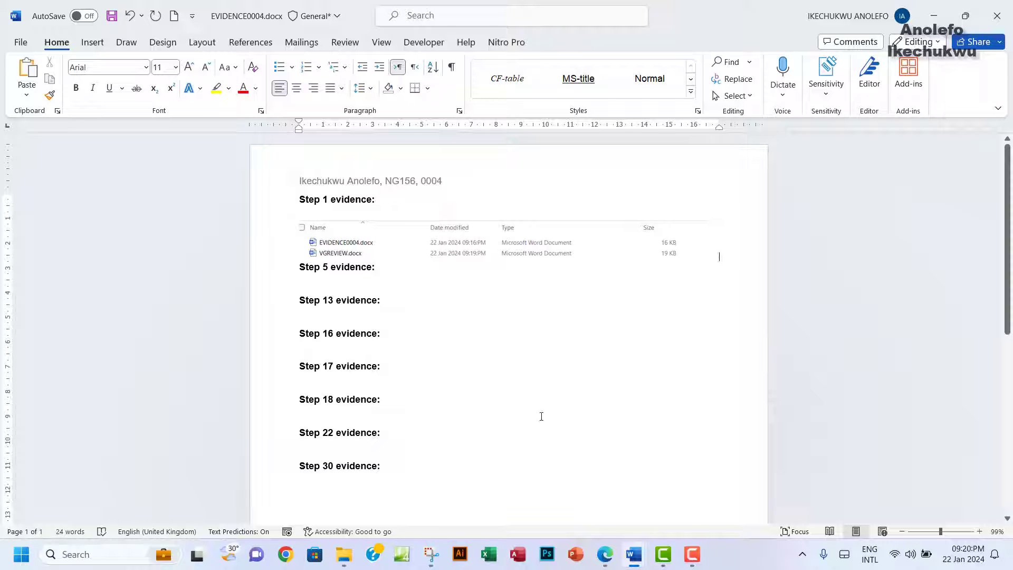
left_click(605, 554)
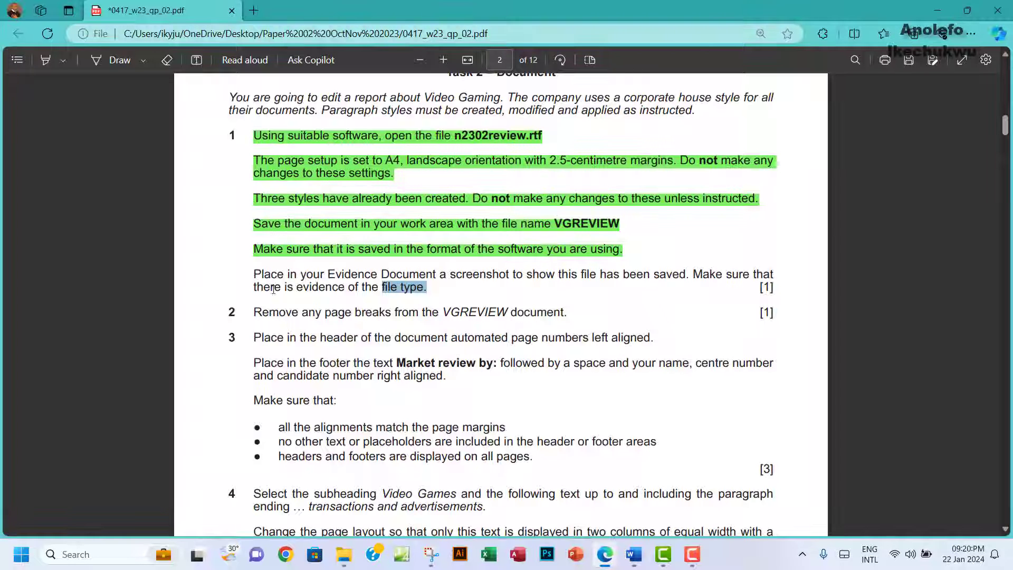
Step: Highlight the 'Place in your Evidence Document…' instruction green, then bring up VGREVIEW.docx
left_click_drag(255, 274, 424, 287)
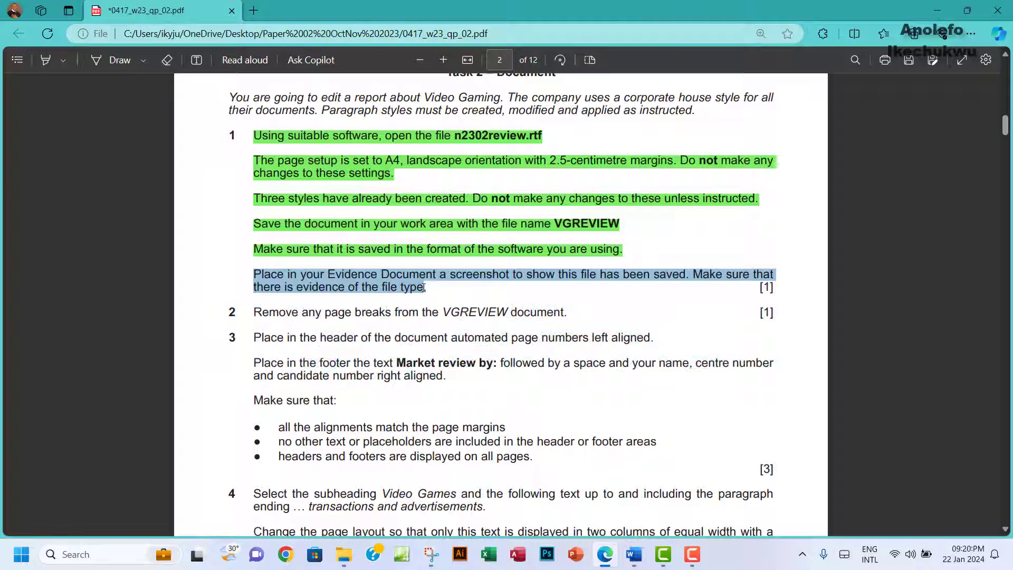
mouse_move(518, 205)
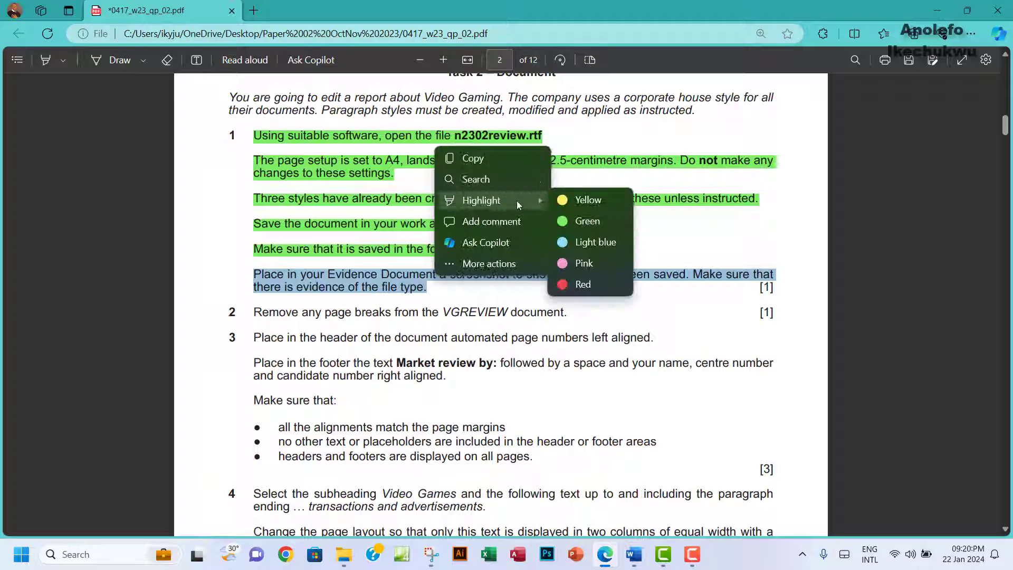
left_click(586, 220)
scroll(319, 195, "down", 3)
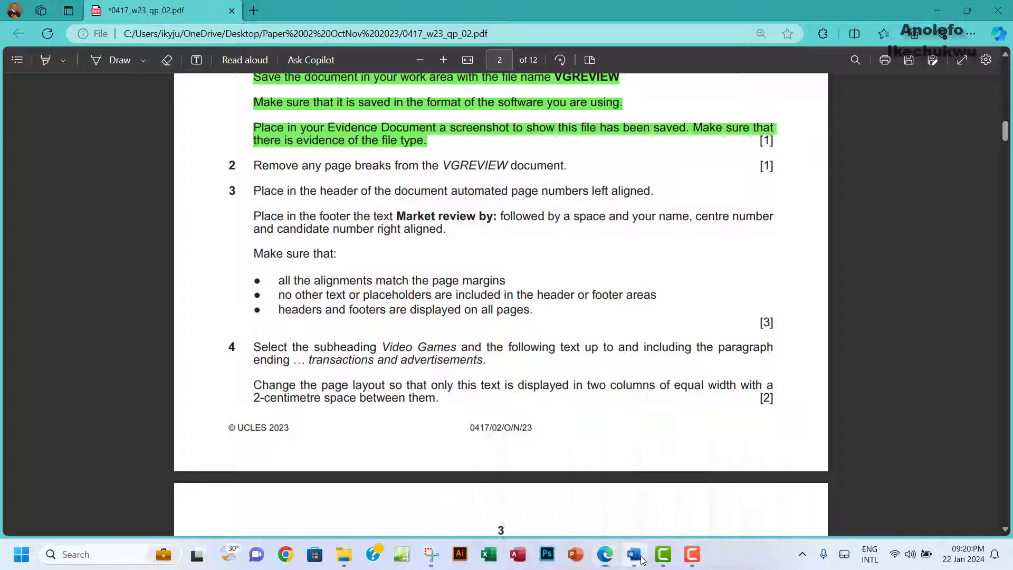
mouse_move(634, 554)
left_click(692, 484)
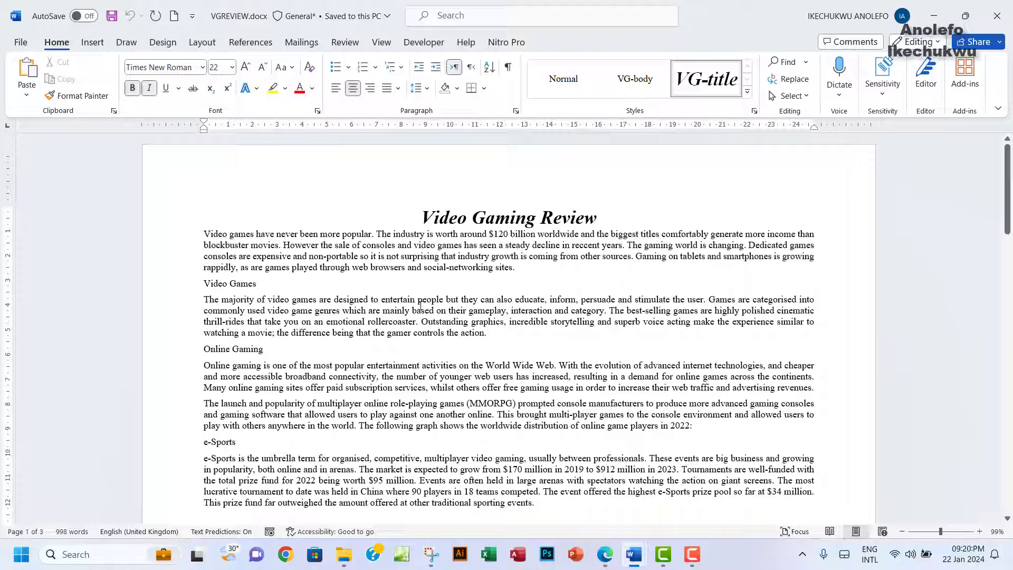
Step: Show formatting marks and delete the page break after 'sporting events.'
left_click(509, 68)
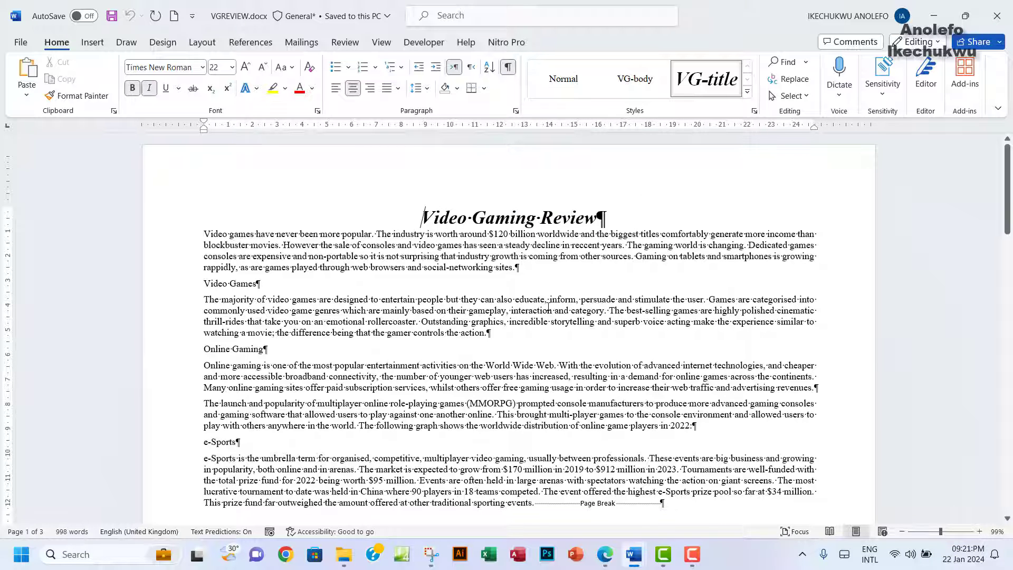
scroll(549, 306, "down", 1)
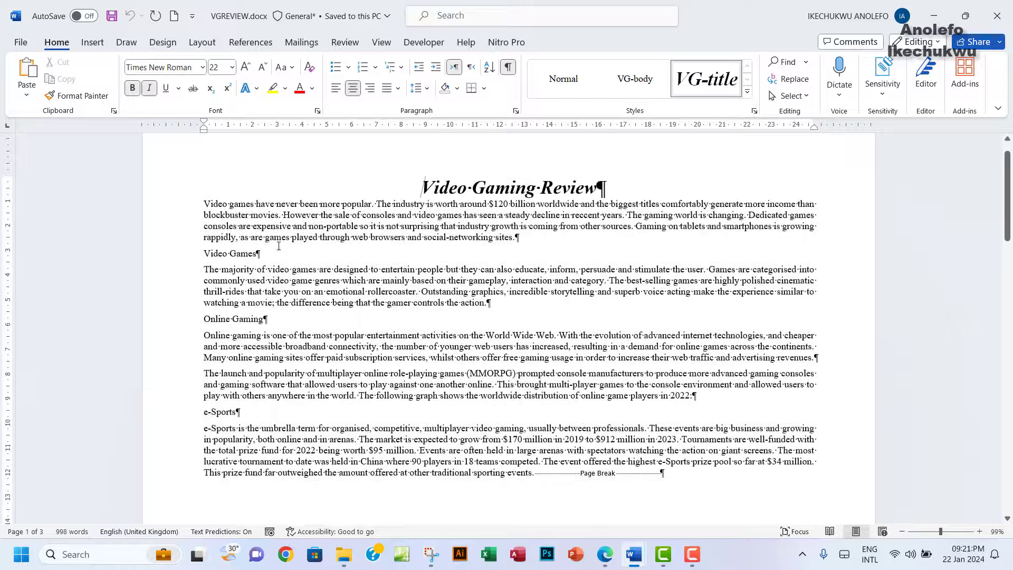
scroll(683, 371, "down", 4)
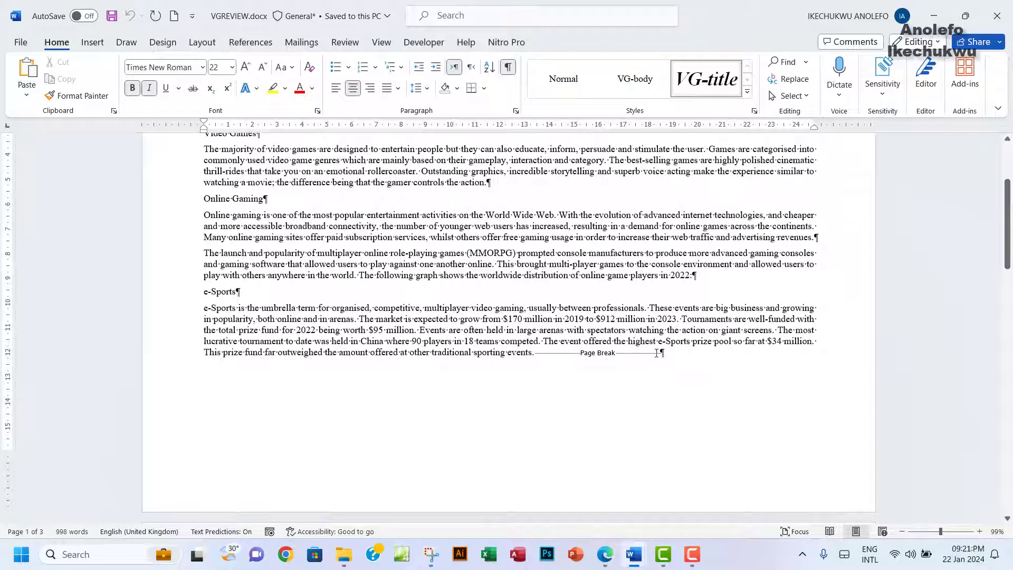
left_click(662, 354)
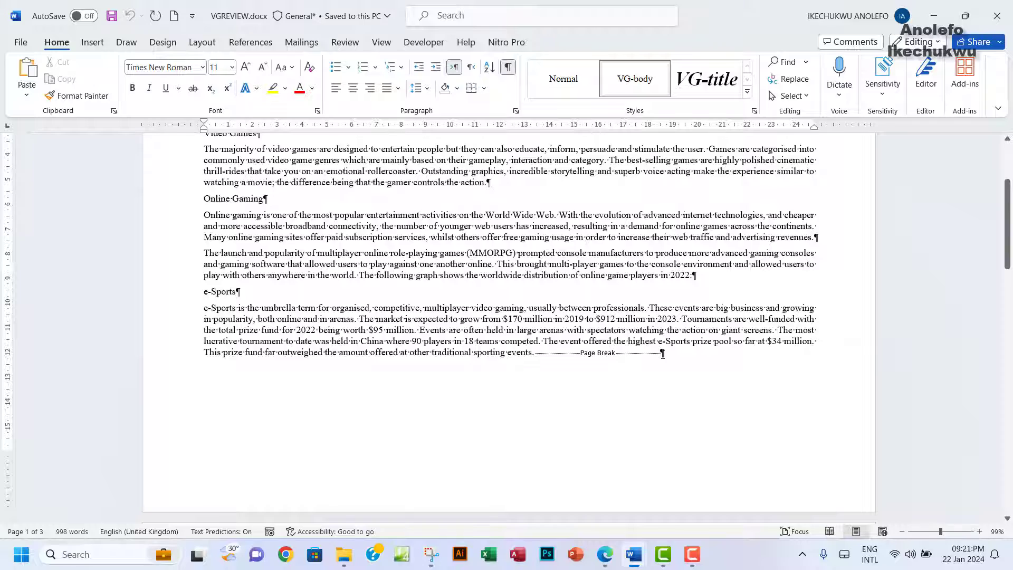
key("BackSpace")
Step: Delete the page break after 'future of gaming.' and hide formatting marks again
scroll(605, 381, "down", 1)
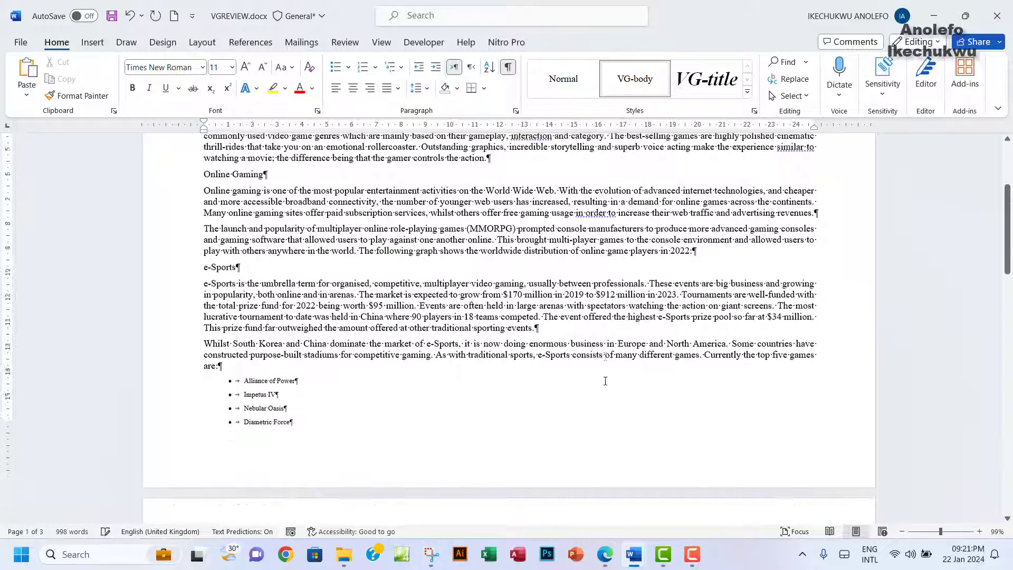
scroll(605, 381, "down", 11)
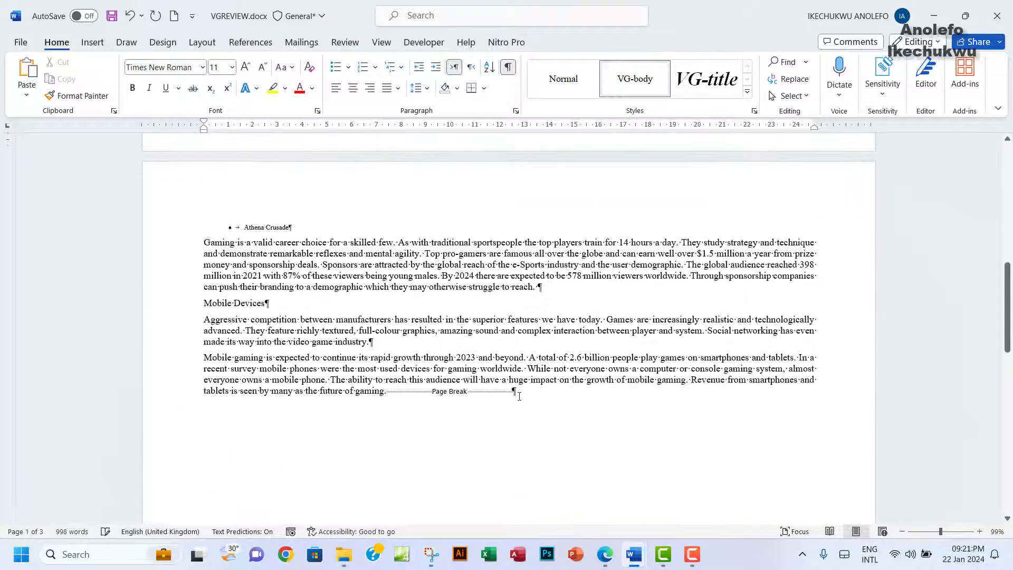
left_click(513, 394)
key("BackSpace")
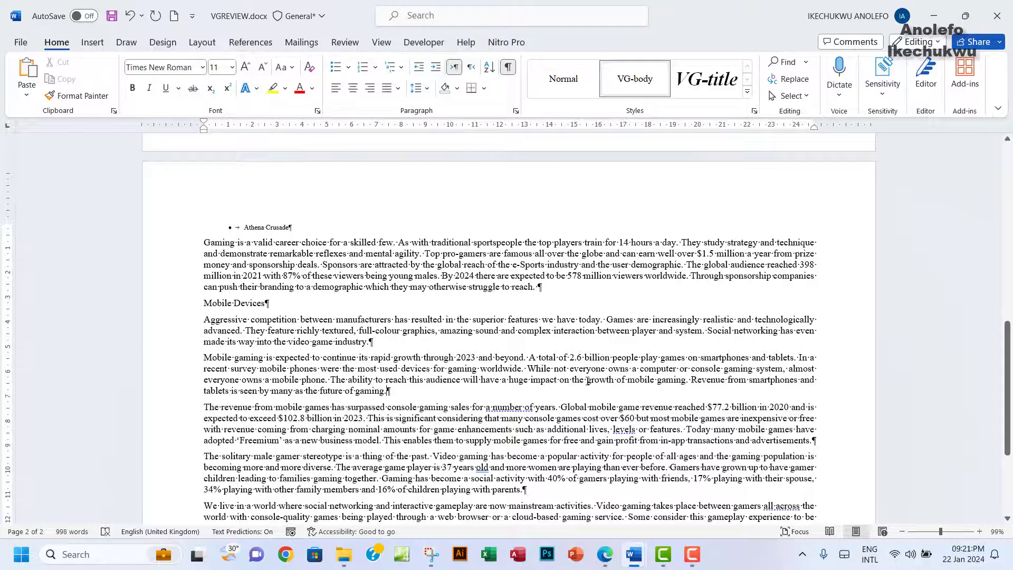
scroll(587, 381, "down", 5)
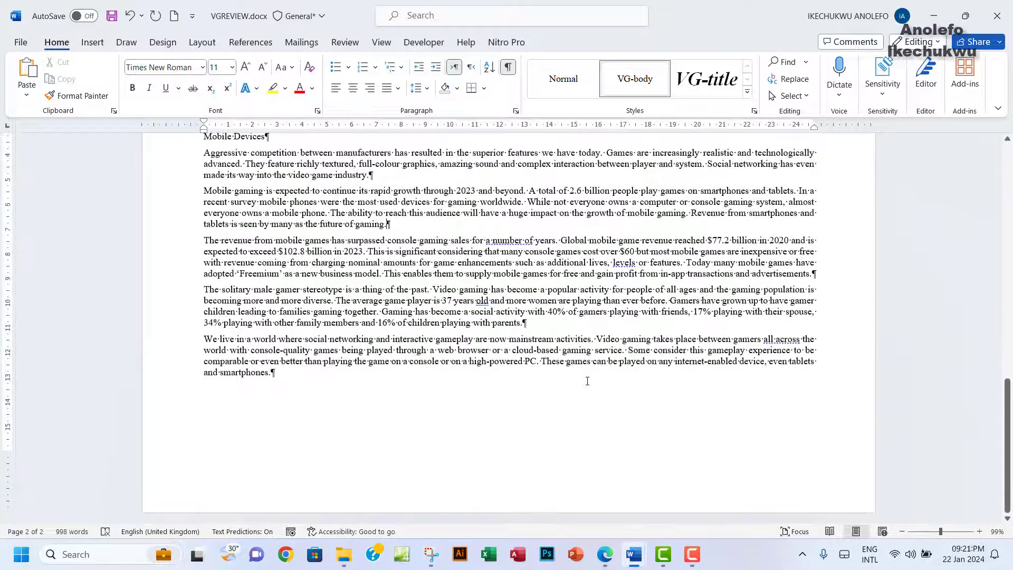
scroll(587, 380, "up", 20)
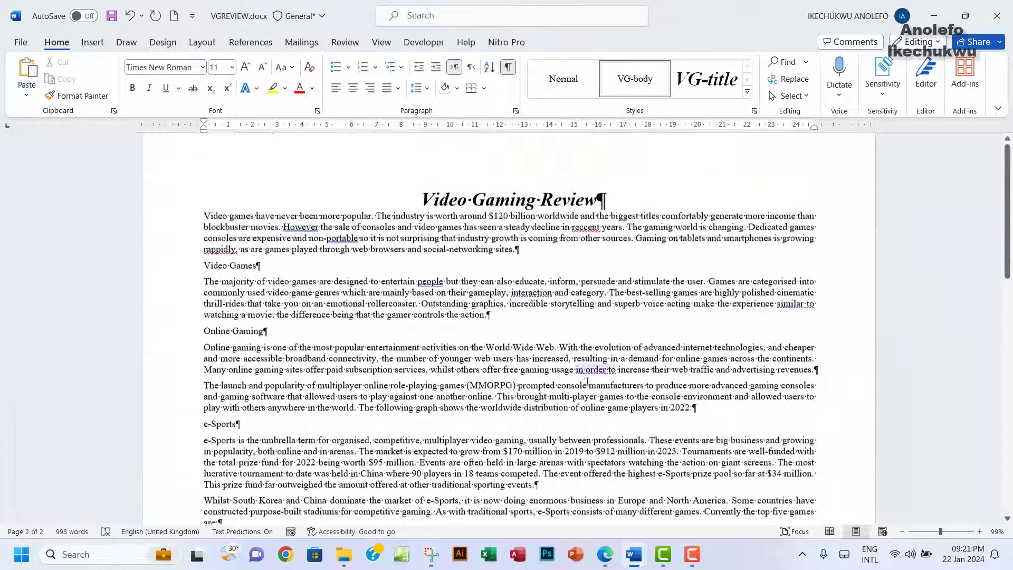
scroll(587, 380, "up", 1)
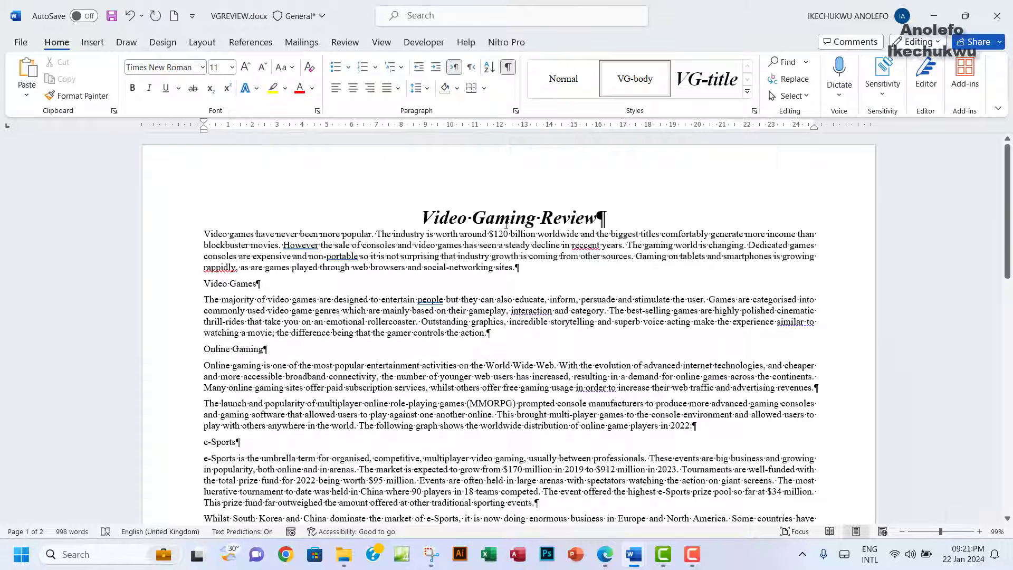
left_click(508, 67)
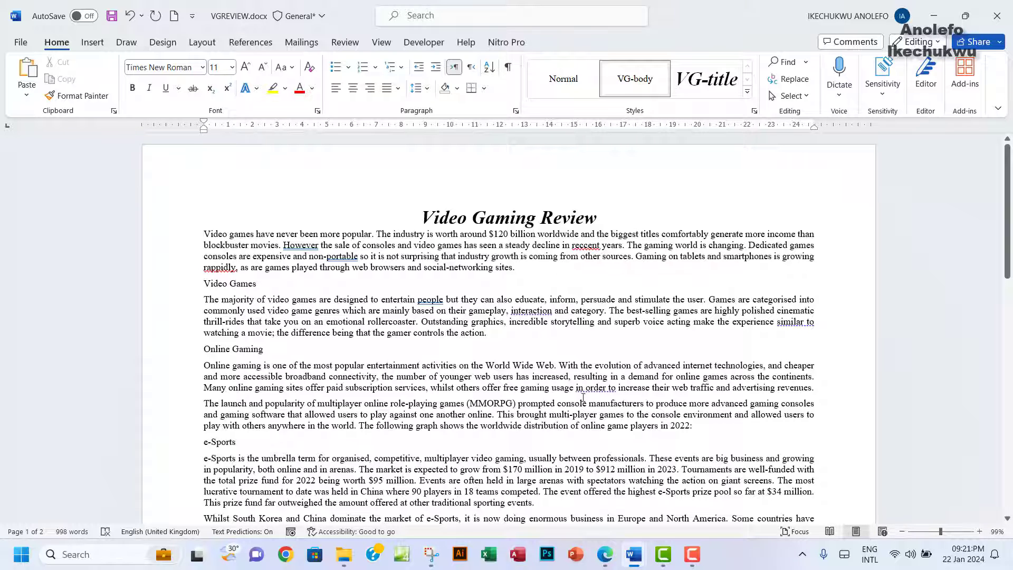
left_click(605, 554)
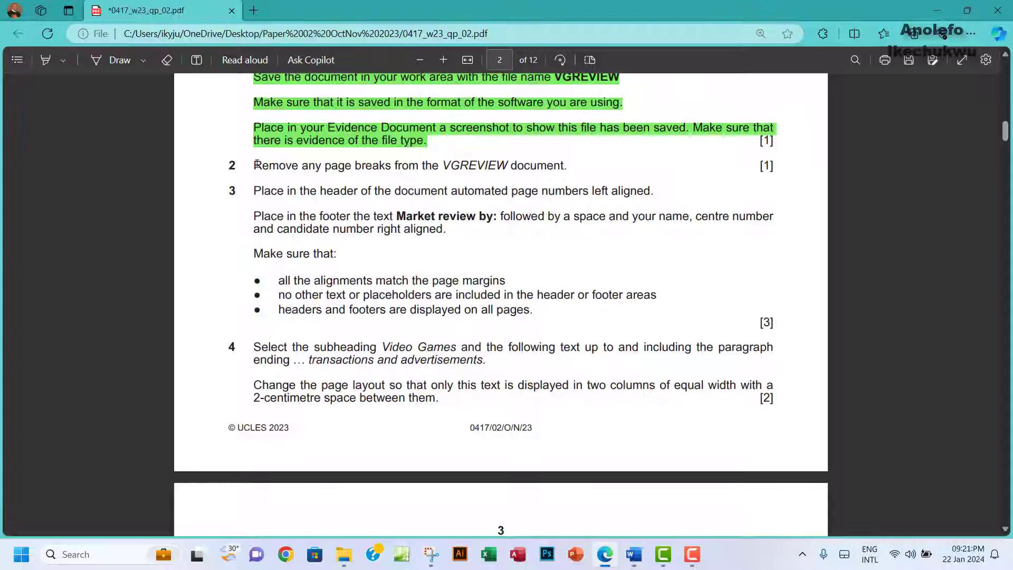
Step: Highlight 'Remove any page breaks from the VGREVIEW document' green in the exam PDF
left_click_drag(256, 165, 575, 168)
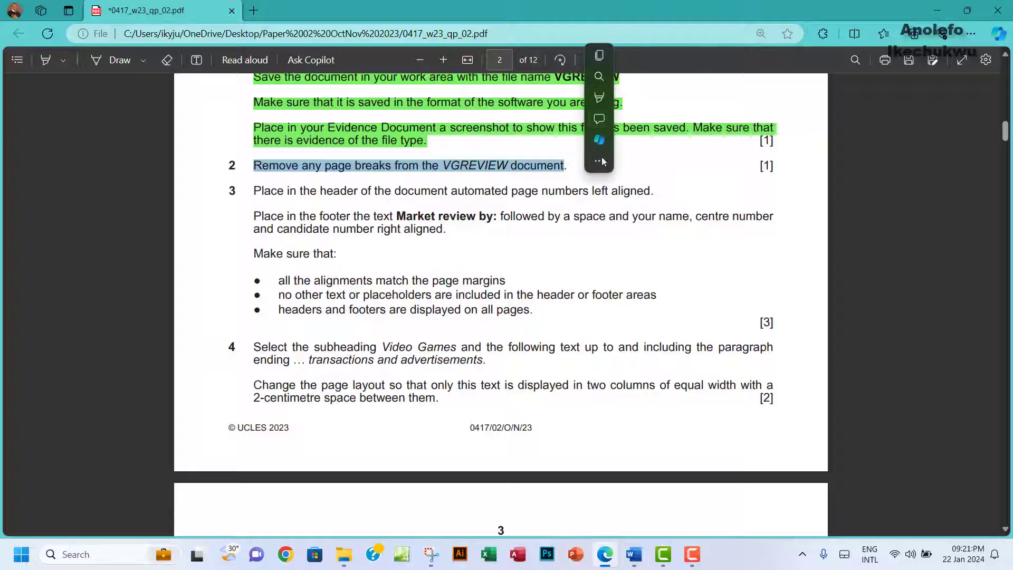
mouse_move(610, 98)
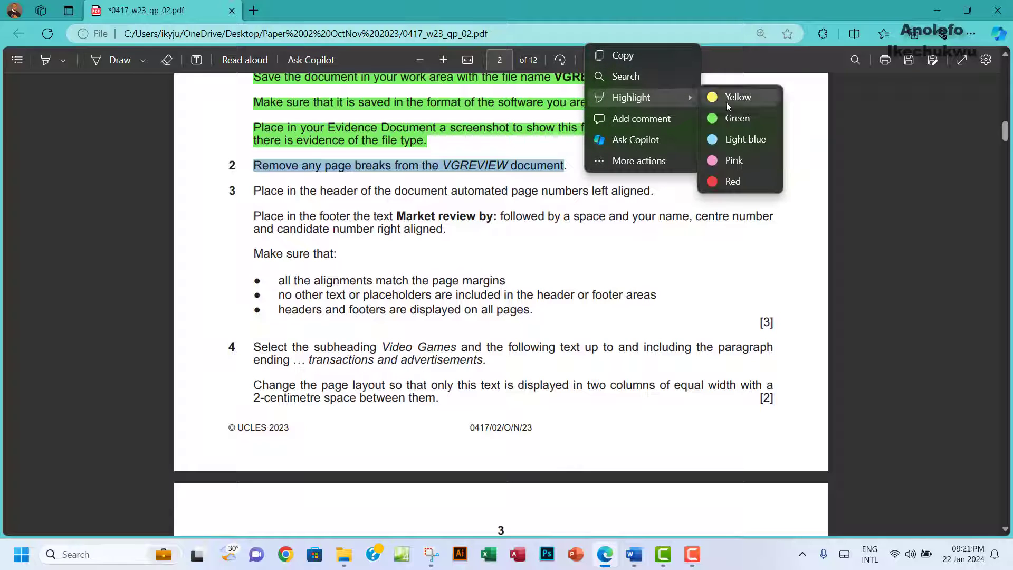
left_click(733, 118)
scroll(558, 246, "down", 2)
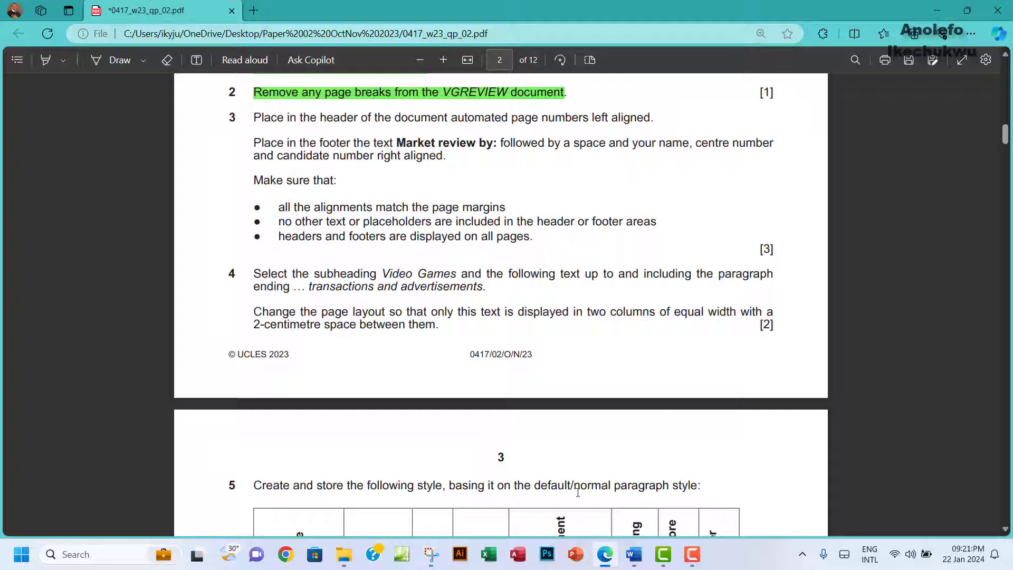
mouse_move(639, 560)
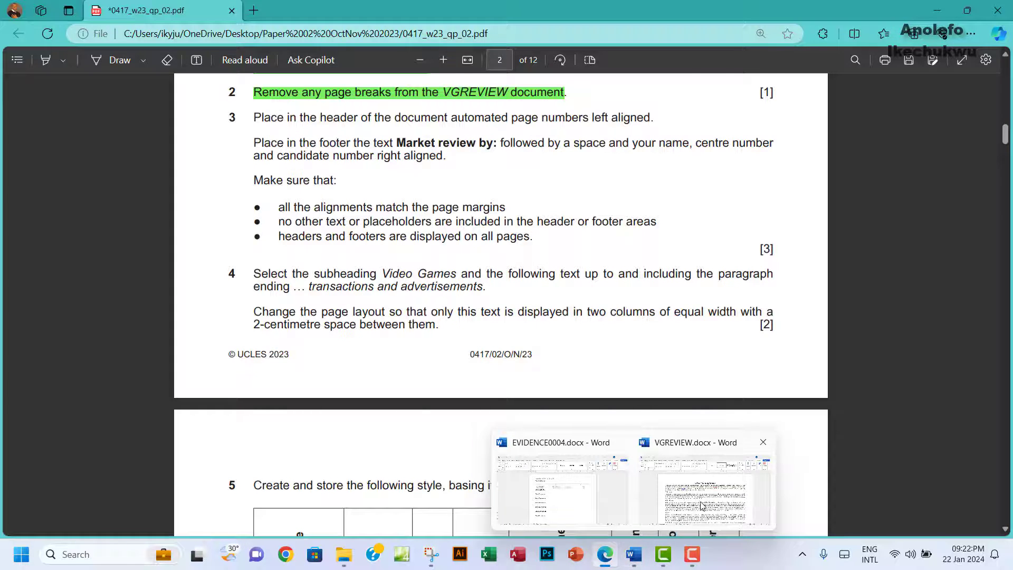
left_click(703, 508)
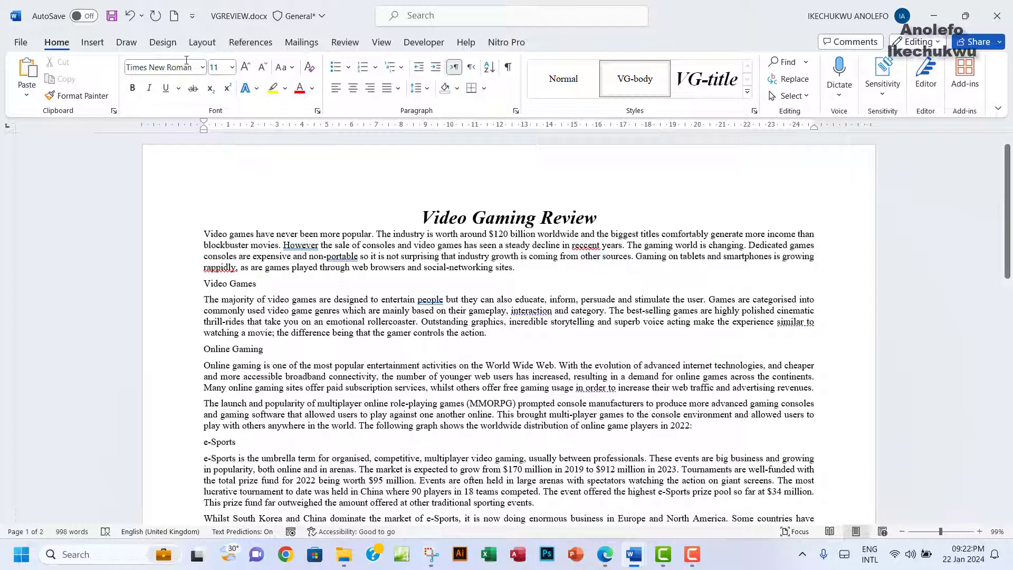
Step: Insert a Blank (Three Columns) header into VGREVIEW
left_click(94, 42)
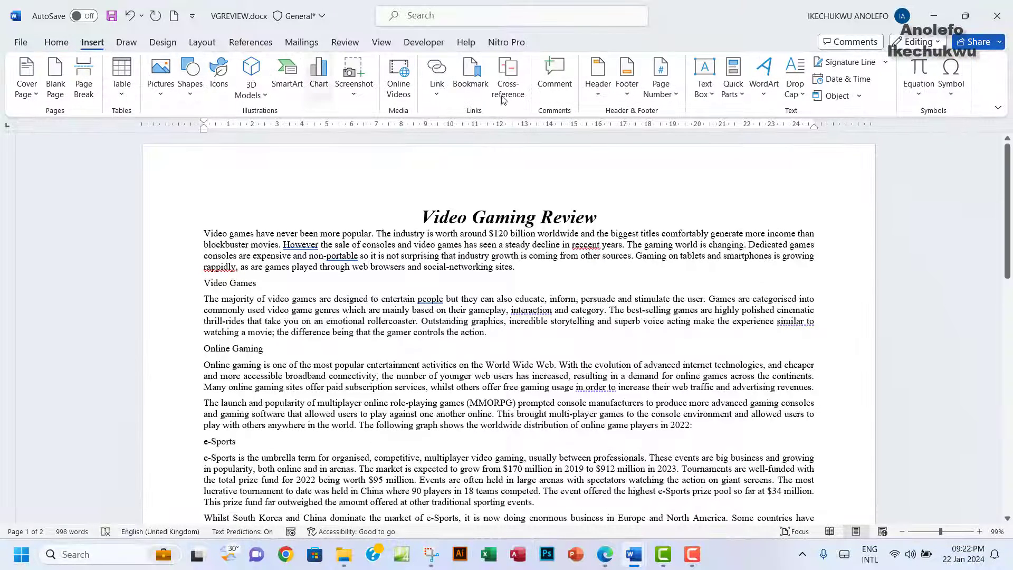
left_click(595, 96)
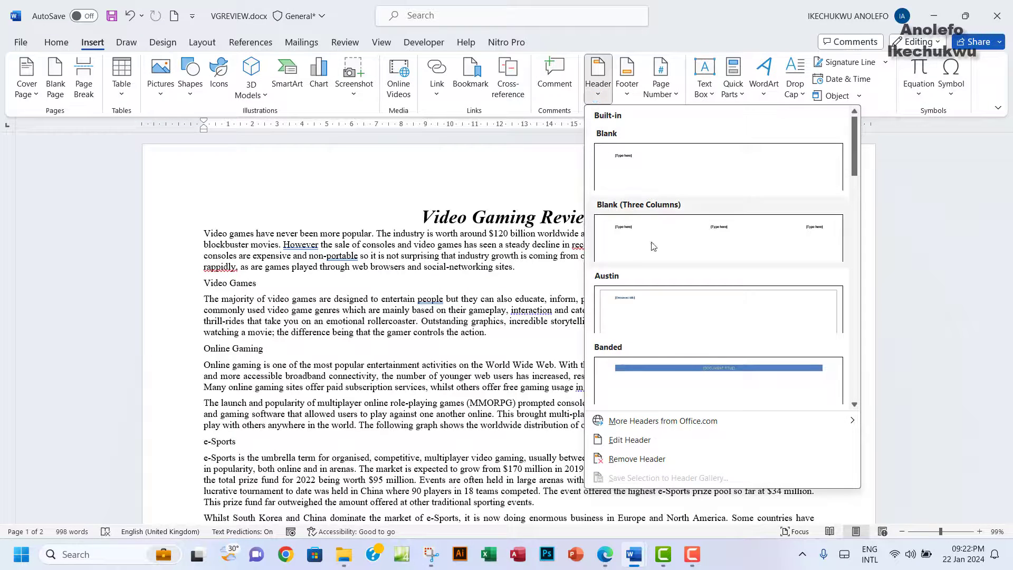
left_click(669, 238)
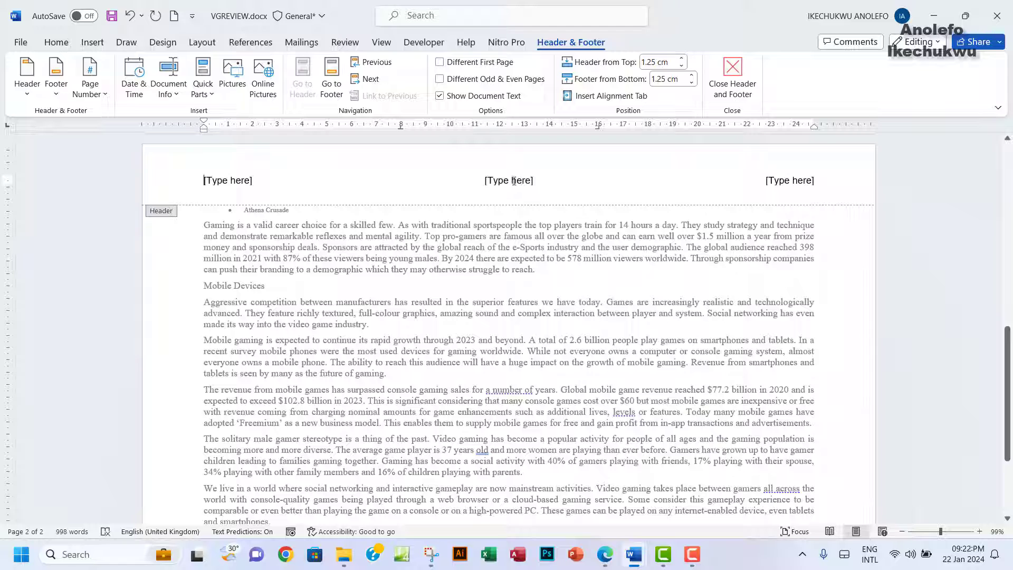
left_click(605, 554)
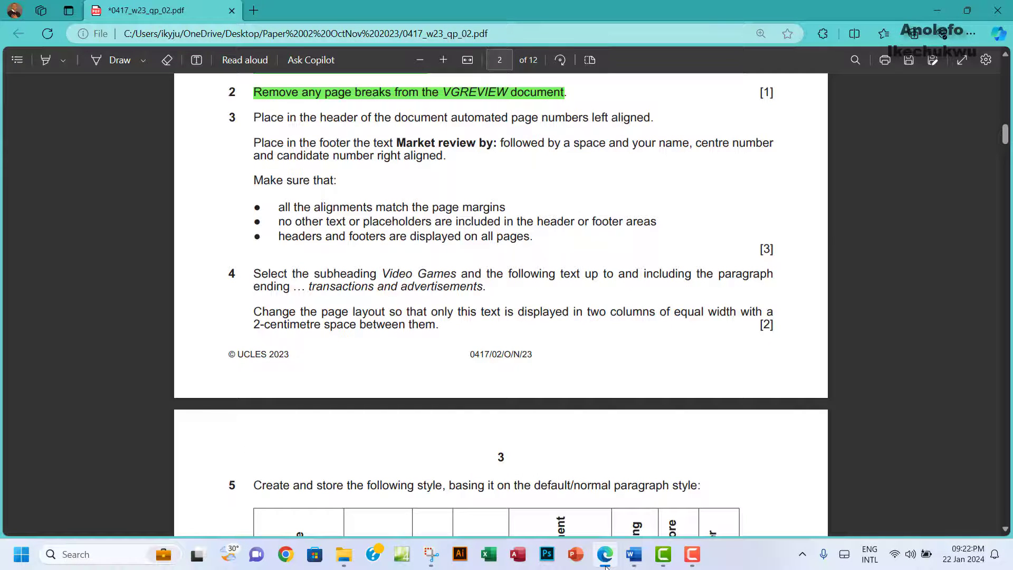
left_click(605, 559)
Step: Clear the centre and right header placeholders and put a Plain Number page number at the left
left_click(502, 179)
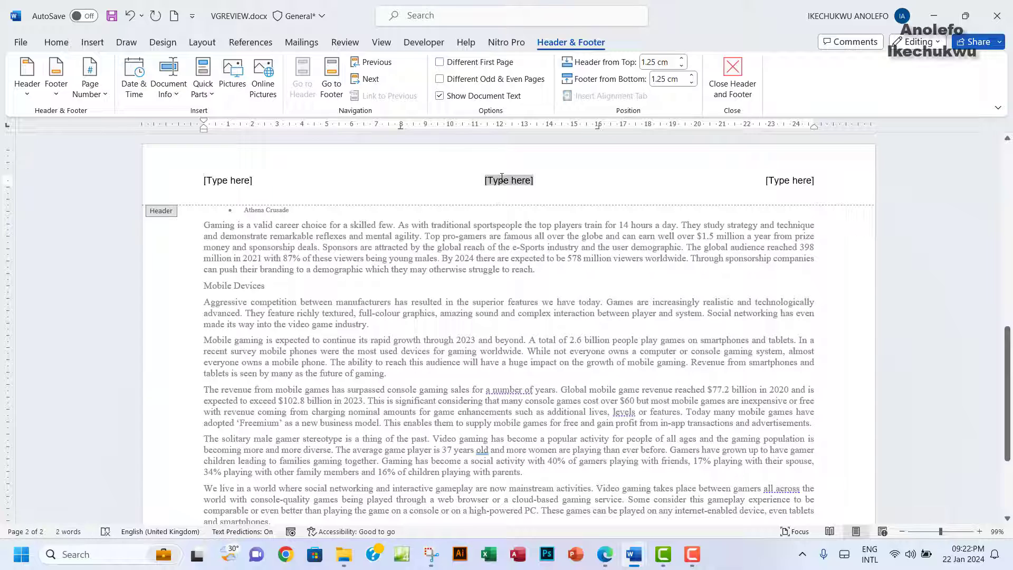
key("Delete")
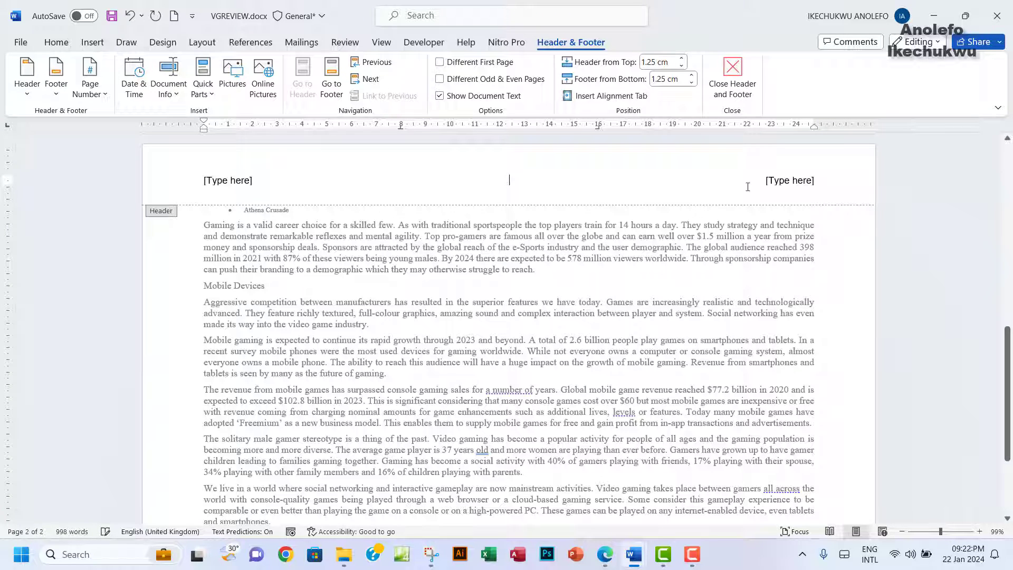
left_click(779, 180)
key("Delete")
left_click(238, 181)
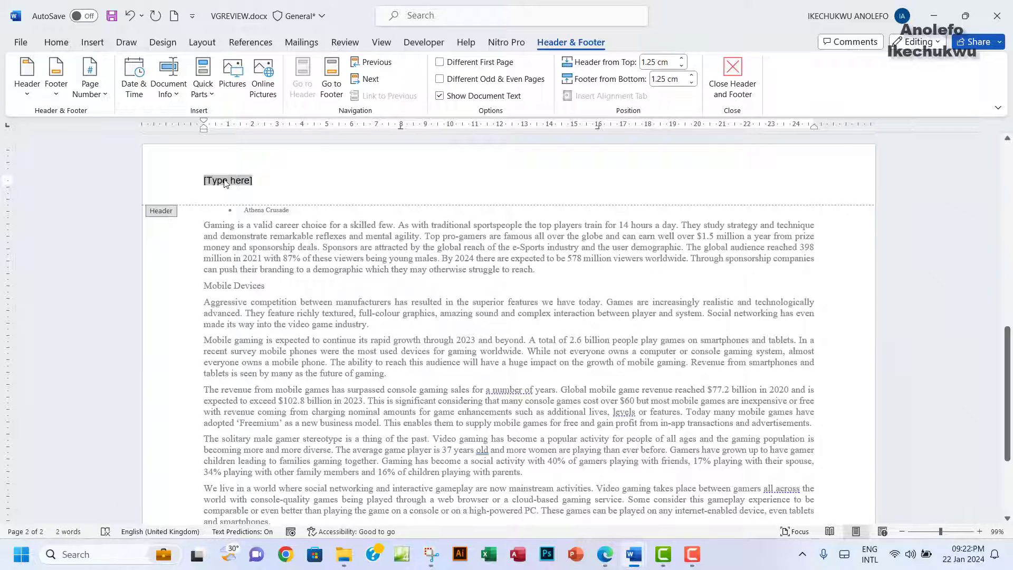
left_click(102, 100)
mouse_move(119, 178)
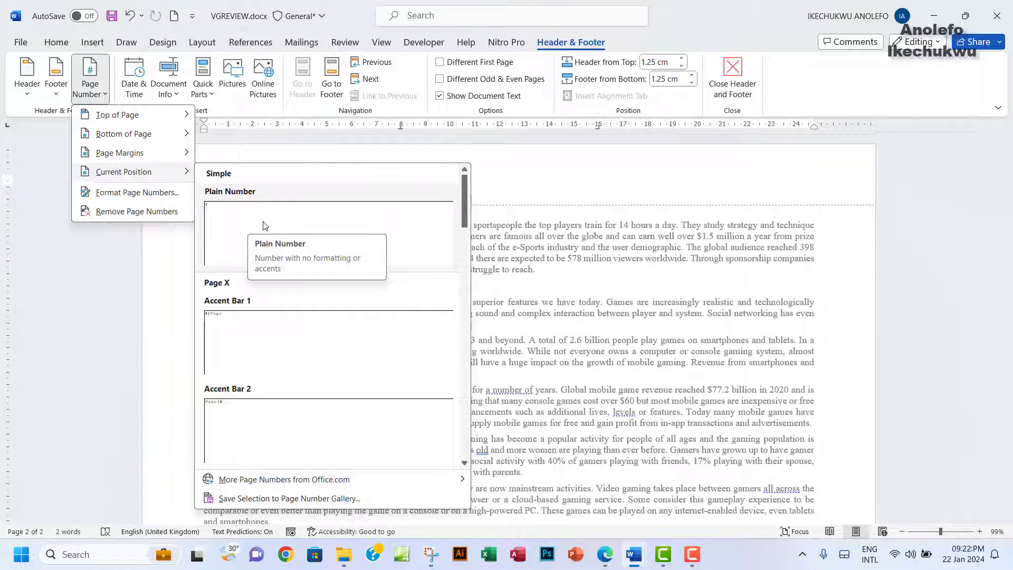
left_click(265, 225)
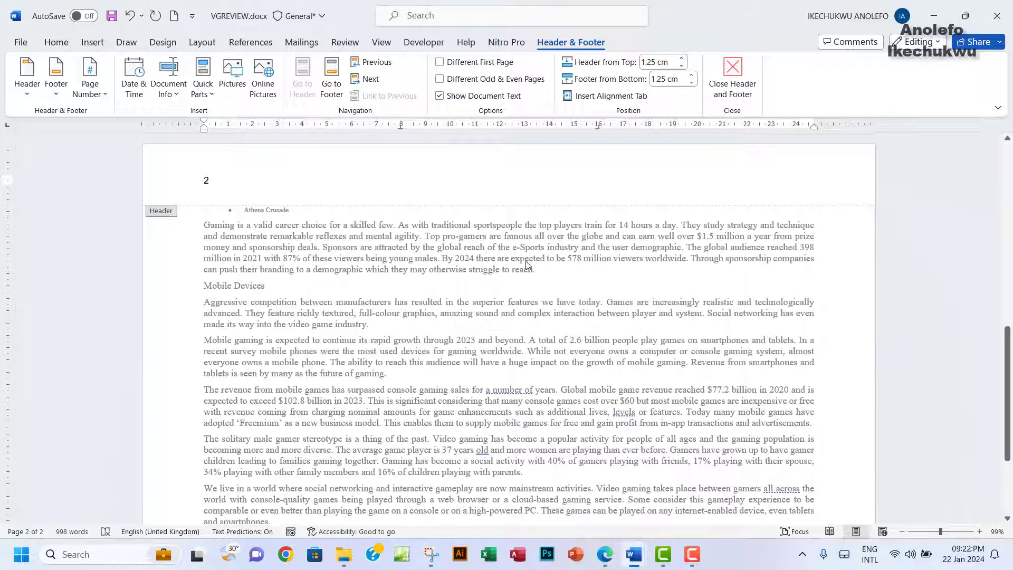
Step: Close the header, review the page numbers, and select the page-number instruction in the exam PDF
left_click(739, 84)
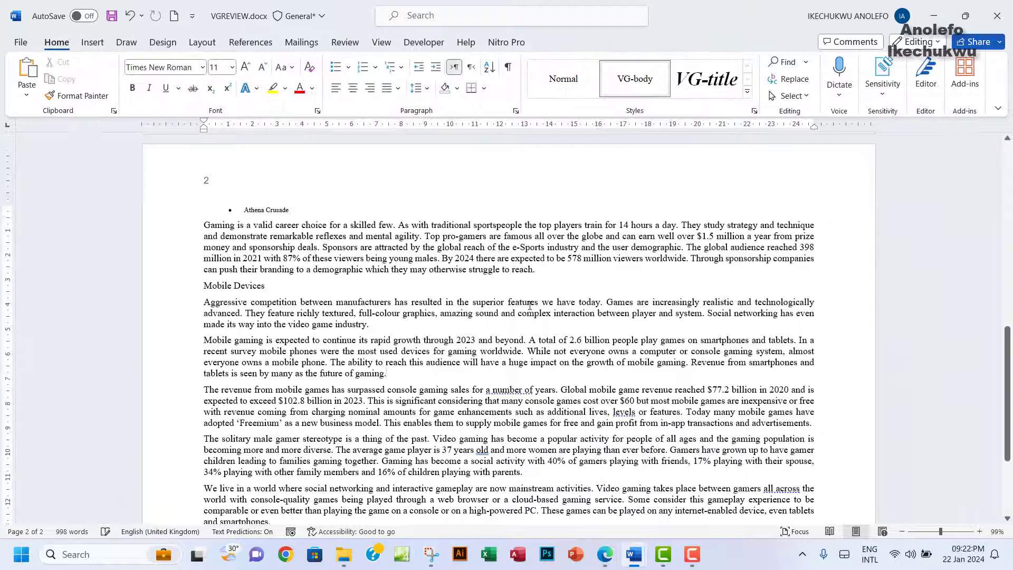
scroll(529, 302, "up", 15)
scroll(529, 306, "down", 15)
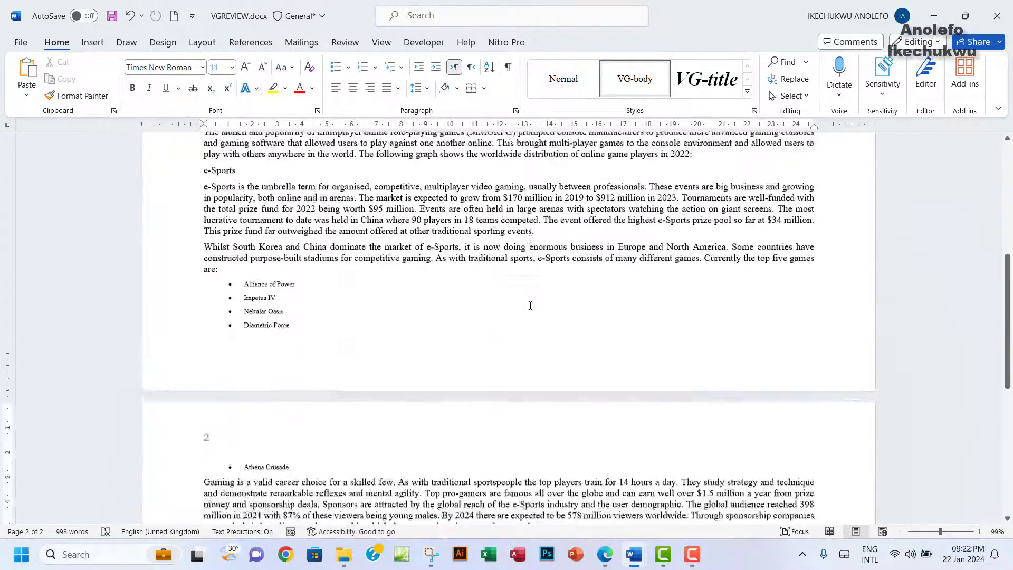
scroll(529, 304, "up", 15)
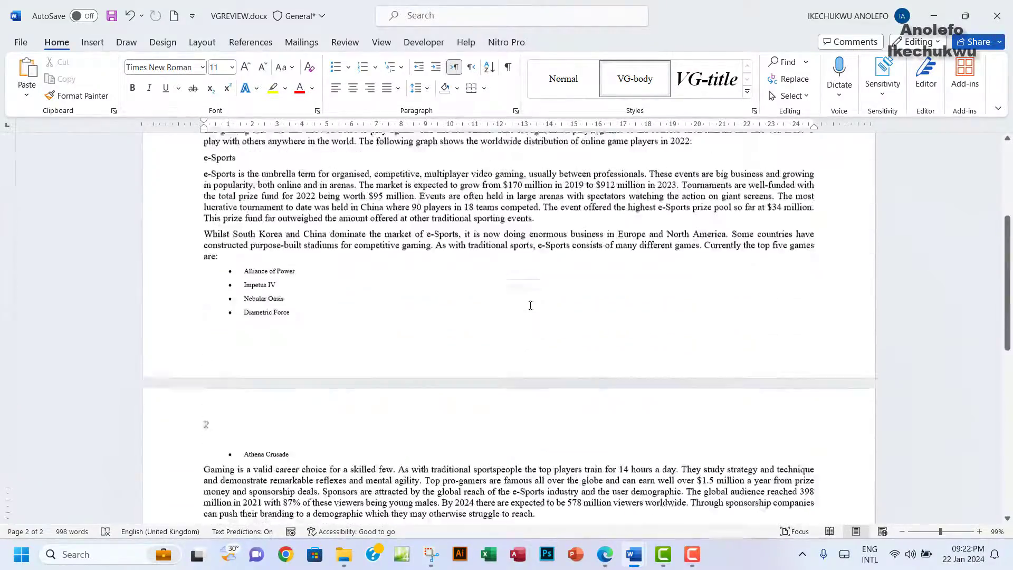
left_click(605, 553)
left_click_drag(254, 117, 669, 119)
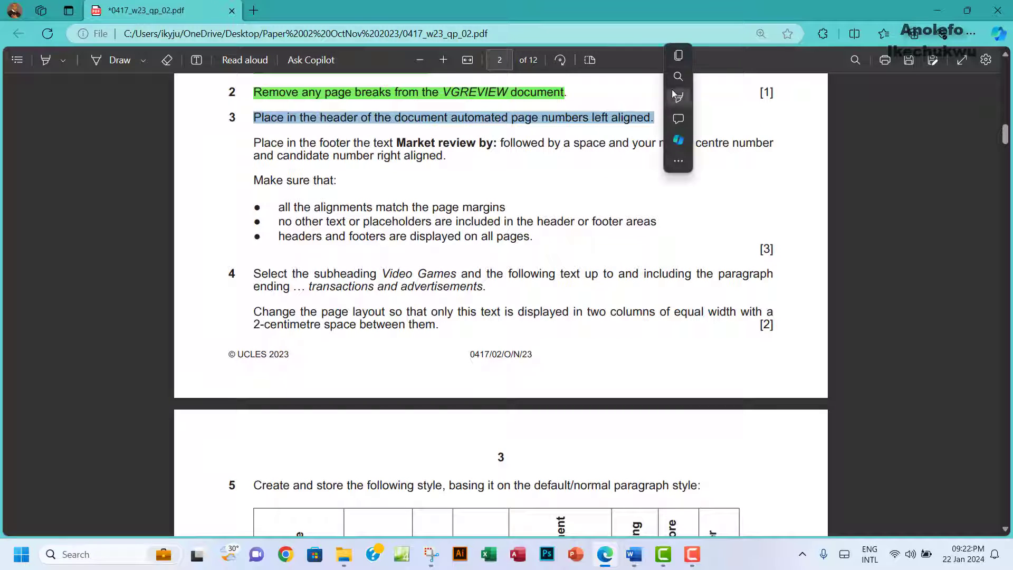
Step: Highlight the page-number instruction green and copy 'Market review by:' from the exam paper
mouse_move(680, 99)
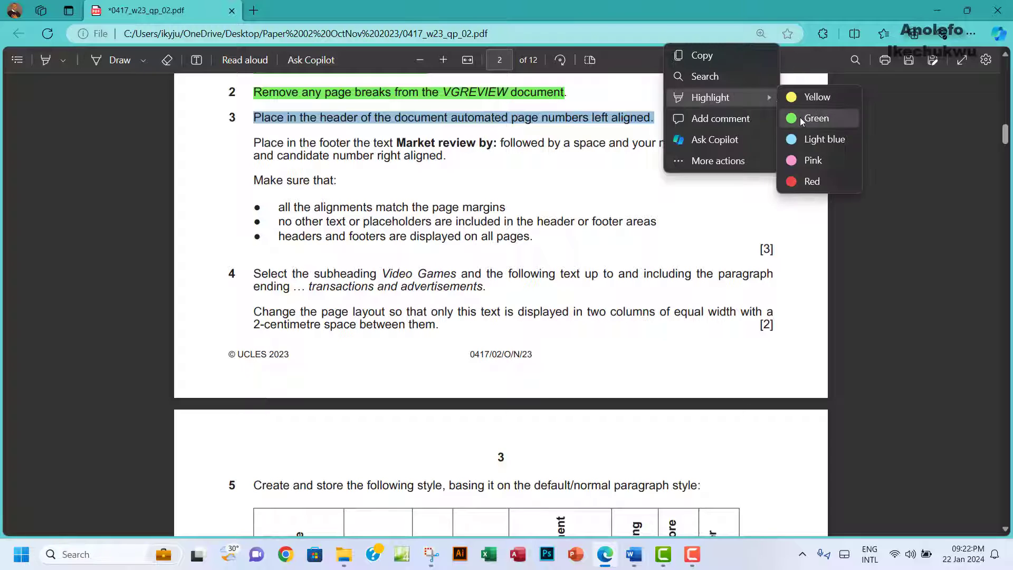
left_click(803, 117)
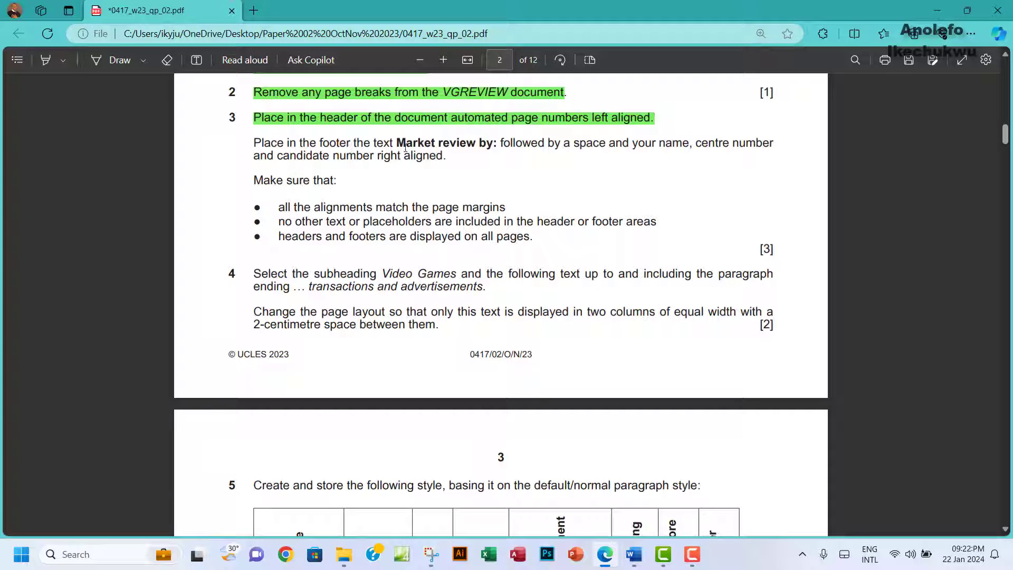
left_click_drag(401, 144, 496, 144)
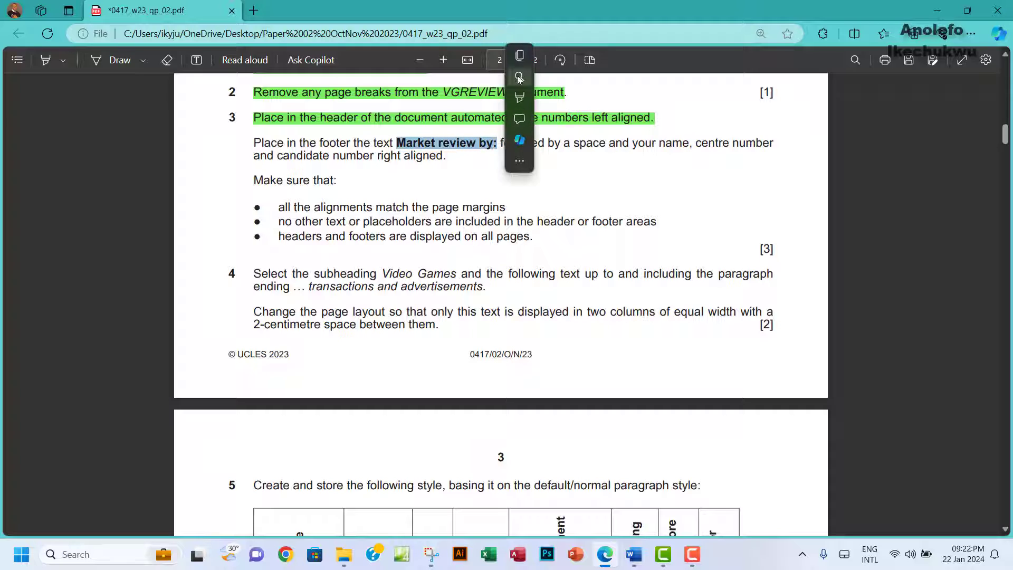
left_click(519, 57)
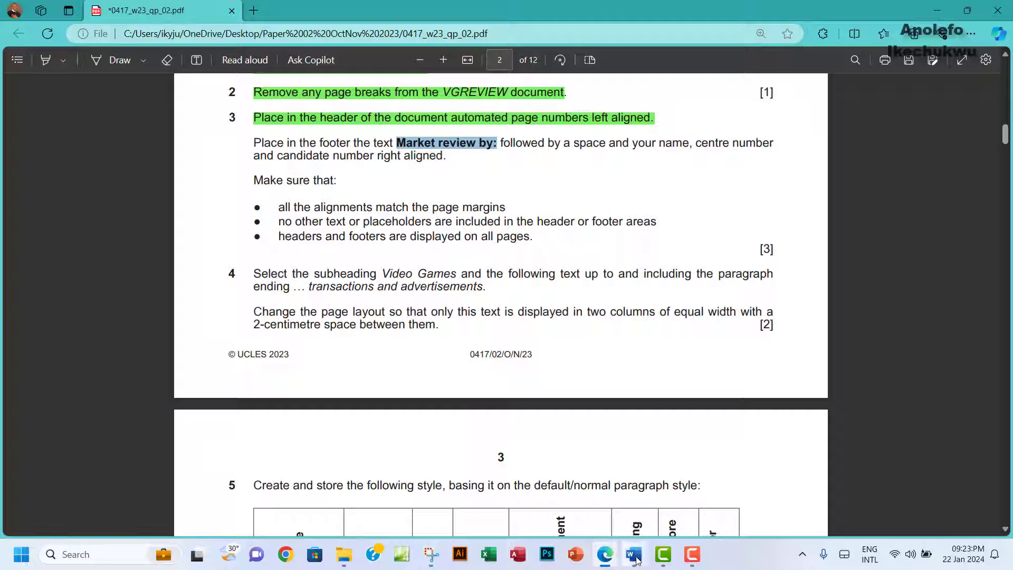
mouse_move(636, 560)
left_click(662, 509)
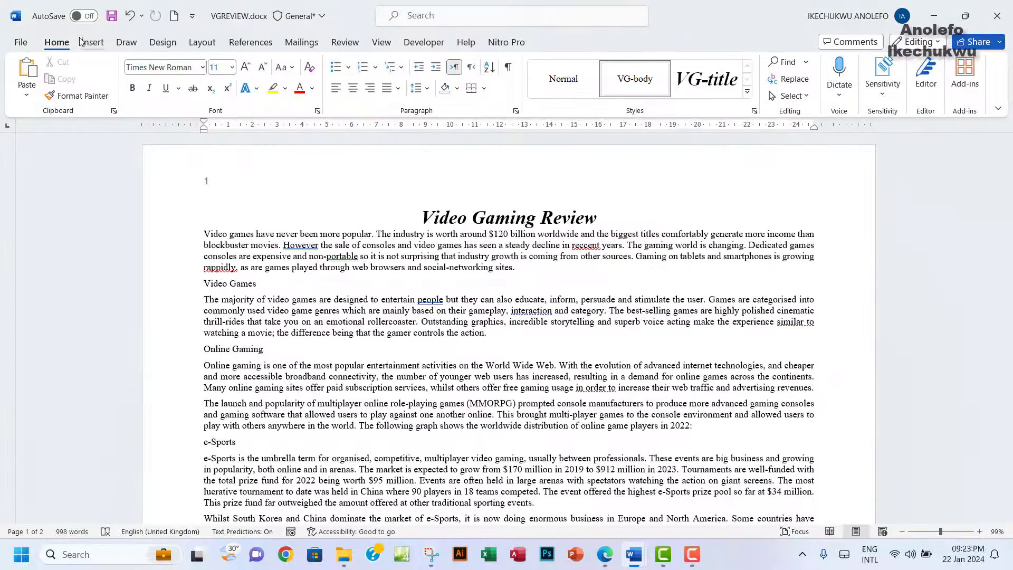
Step: Insert a Blank (Three Columns) footer into VGREVIEW
left_click(82, 41)
left_click(627, 77)
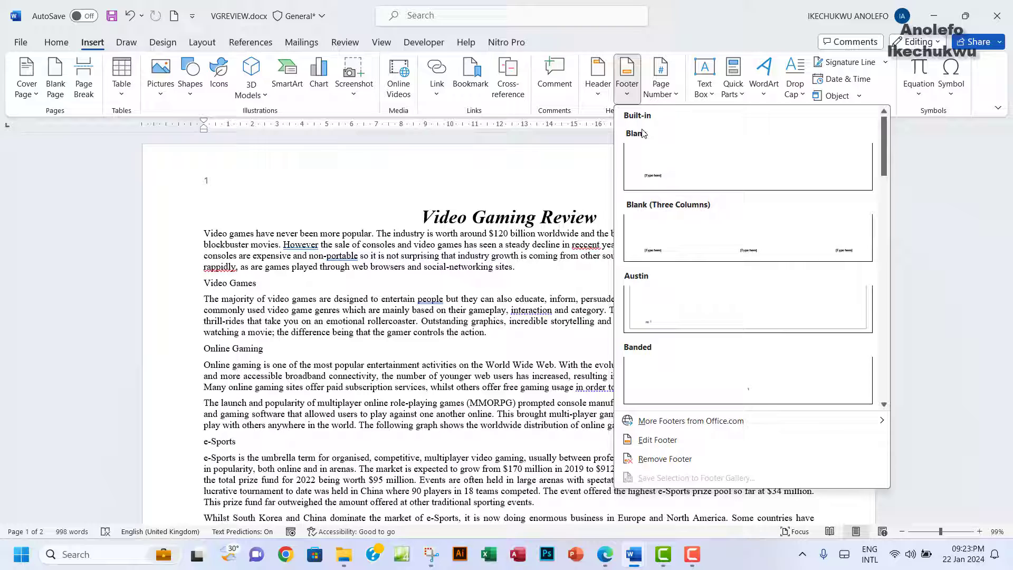
left_click(684, 257)
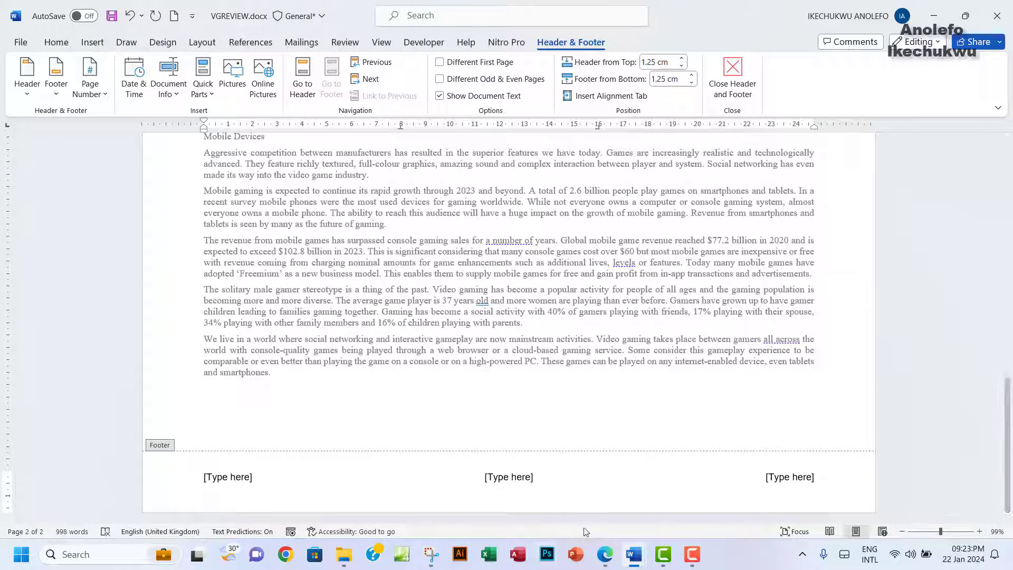
left_click(605, 555)
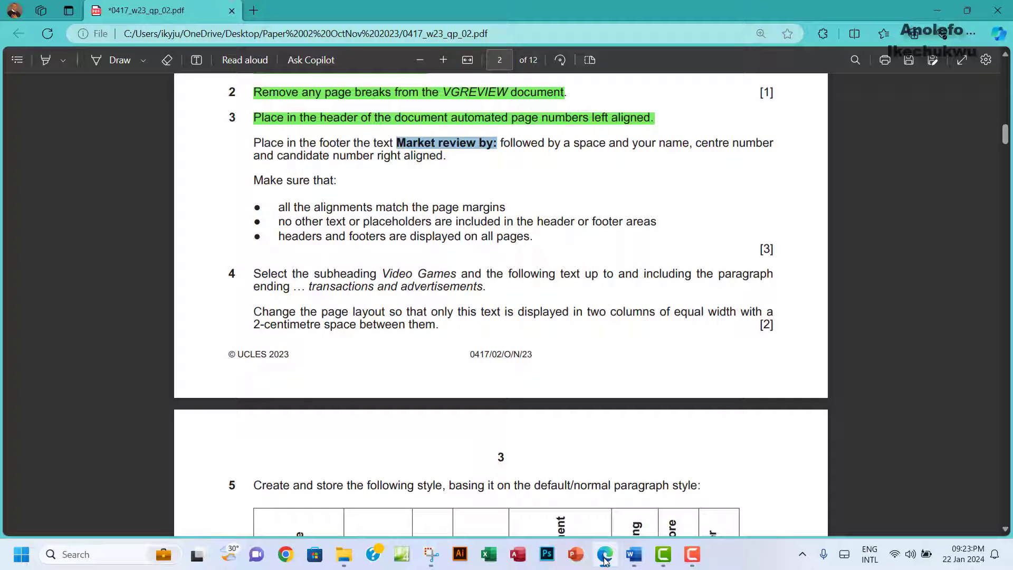
left_click(605, 555)
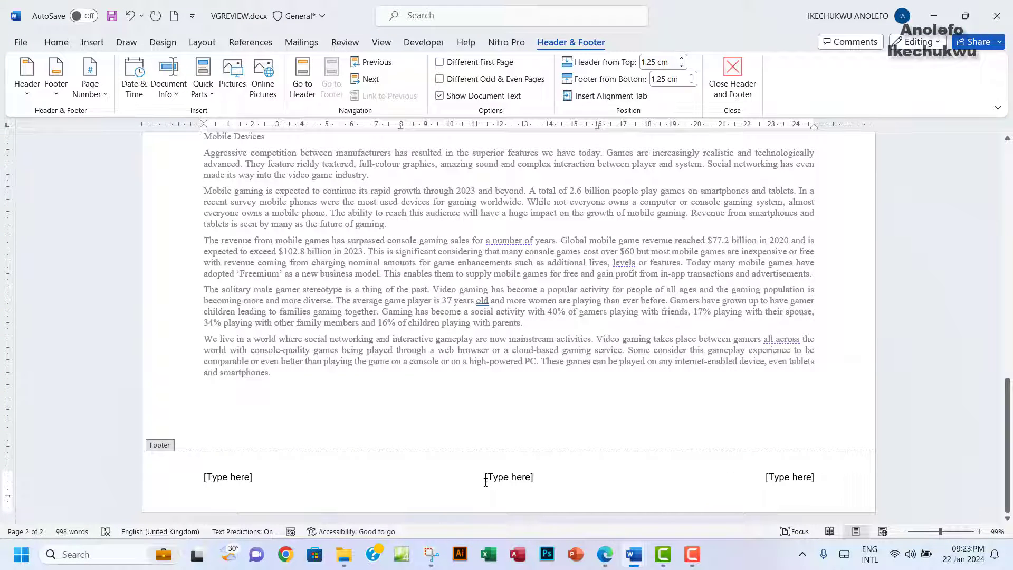
Step: Delete the left and centre footer placeholders and paste 'Market review by:' into the right one
left_click(241, 476)
key("Delete")
left_click(475, 476)
key("Delete")
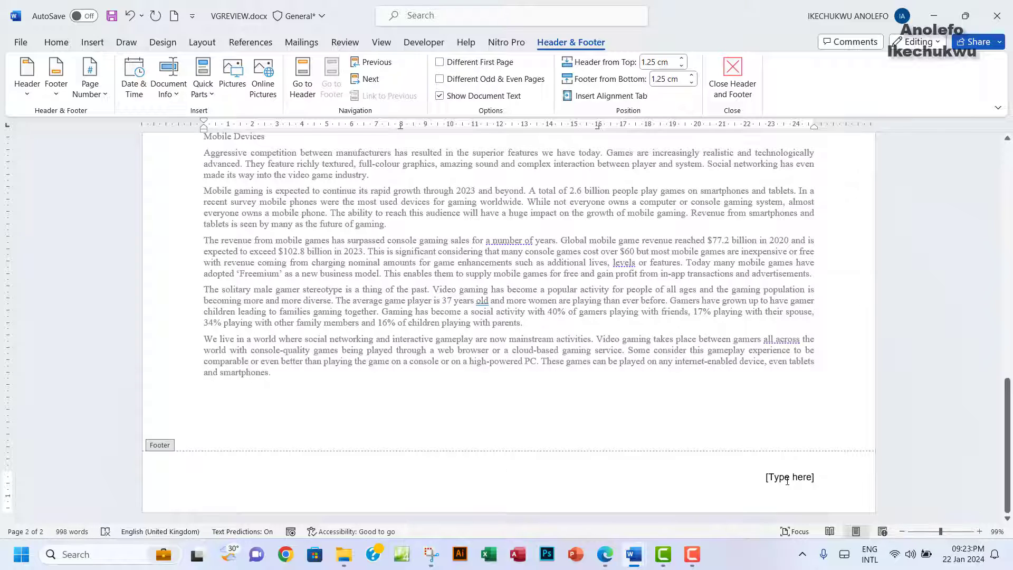
left_click(787, 479)
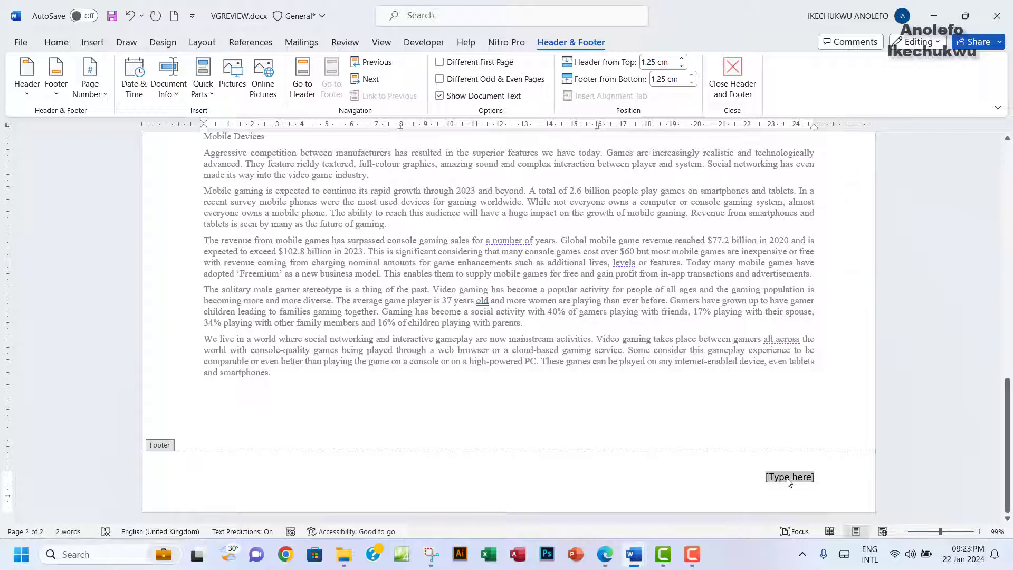
key("ctrl+v")
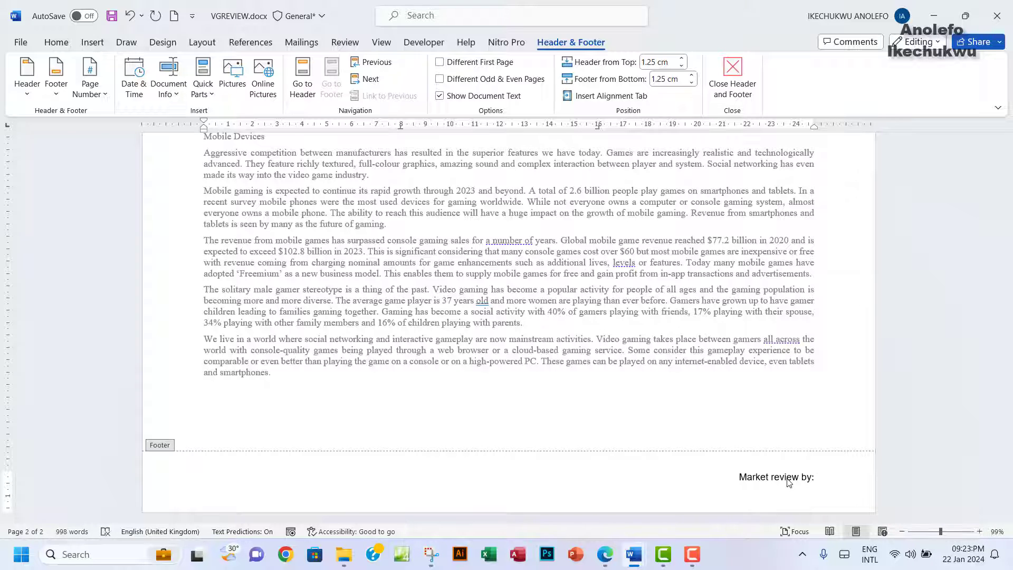
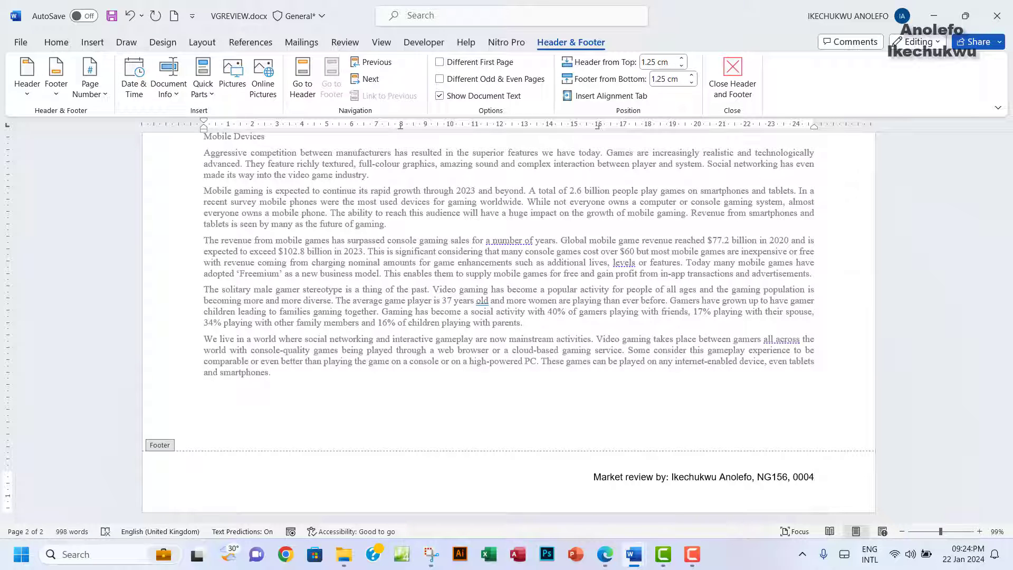
Step: Type the candidate's name, centre number and candidate number after 'Market review by:'
mouse_move(672, 559)
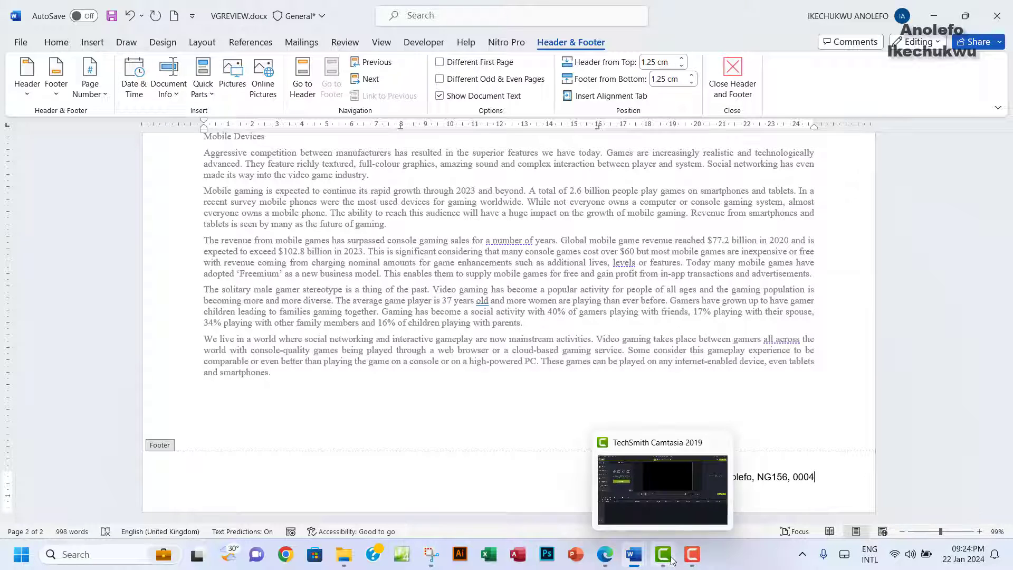
mouse_move(606, 558)
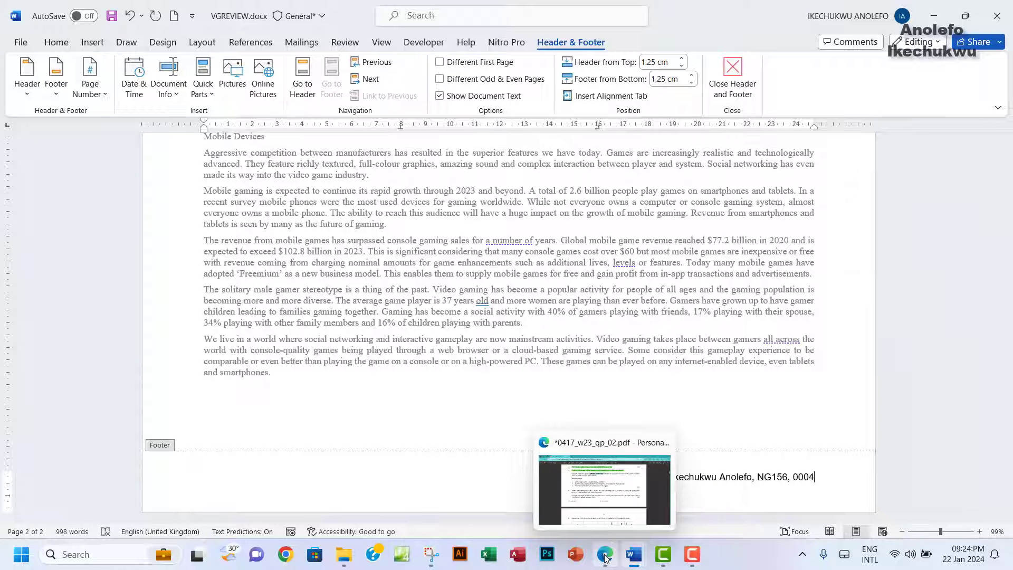
Step: Mark question 3's footer instruction green in the exam PDF, then switch back to VGREVIEW.docx
left_click(606, 555)
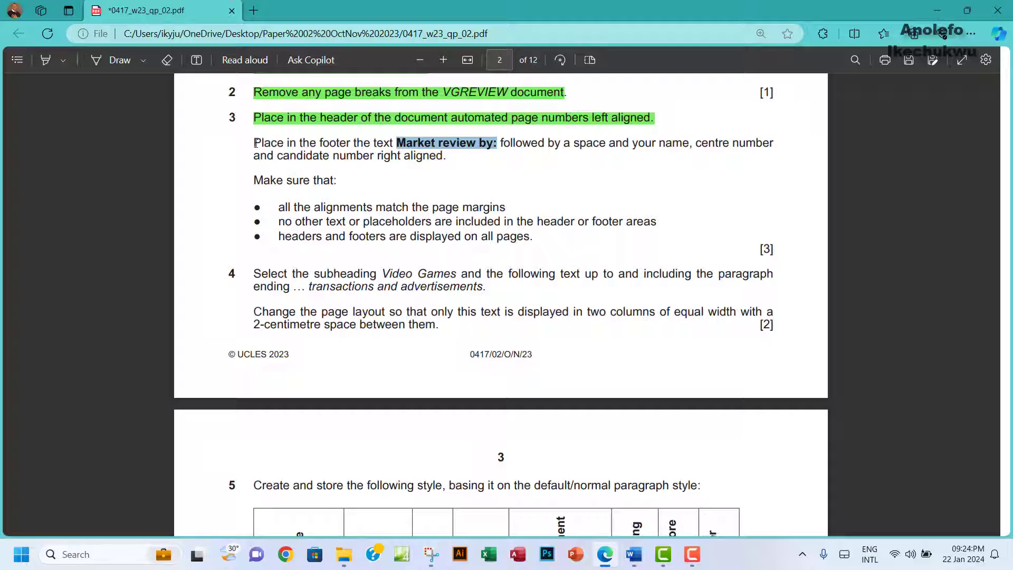
left_click_drag(255, 143, 448, 157)
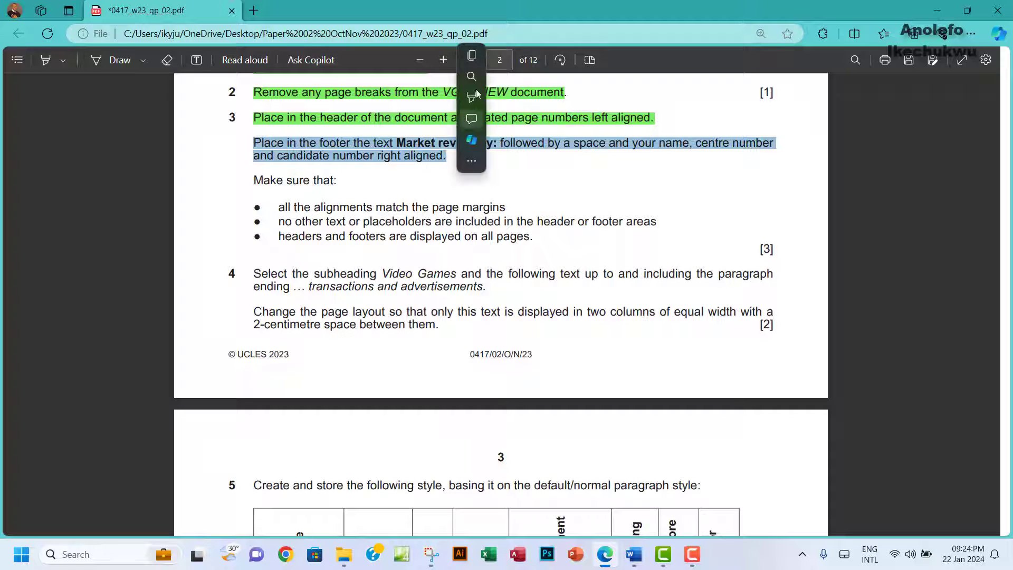
mouse_move(470, 100)
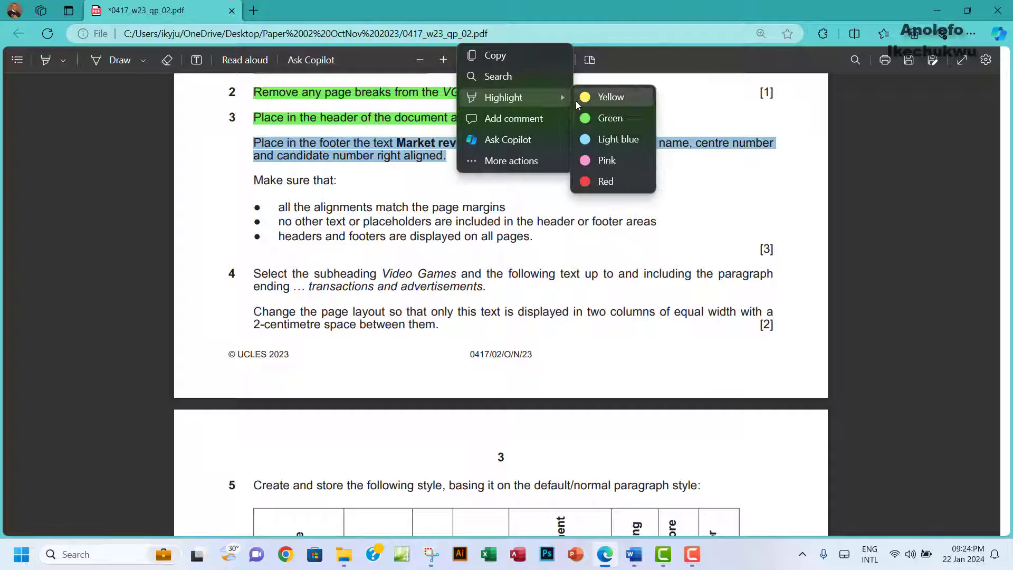
left_click(607, 118)
scroll(299, 125, "down", 2)
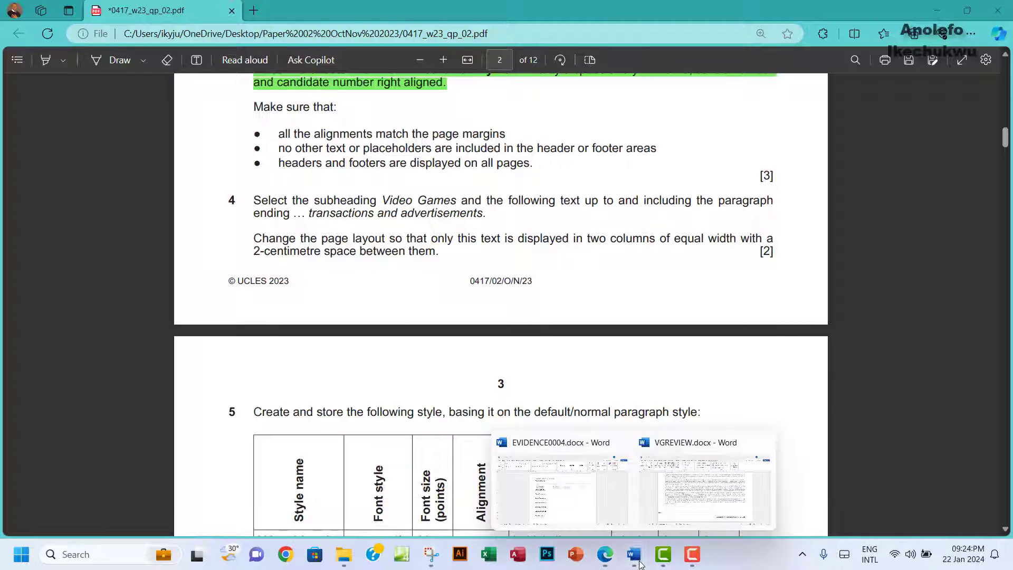
left_click(703, 498)
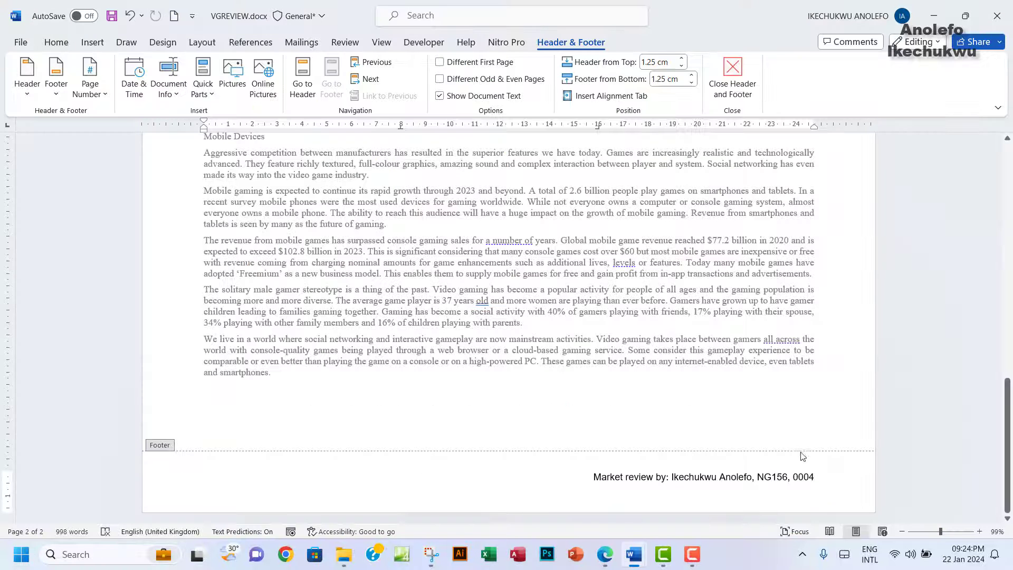
Step: Close the header and footer view and switch back to the exam paper in Edge
left_click(732, 79)
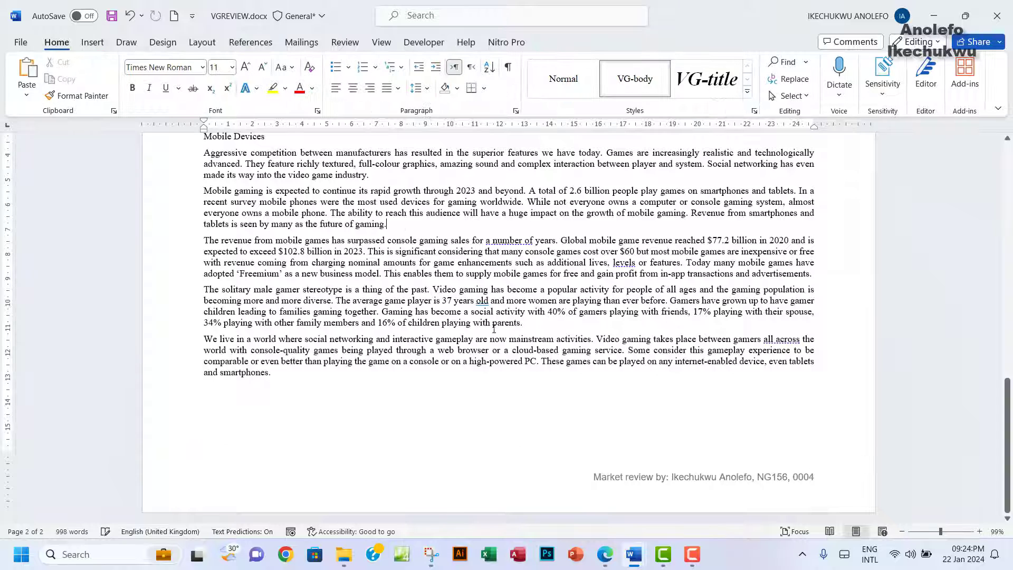
key("alt+Tab")
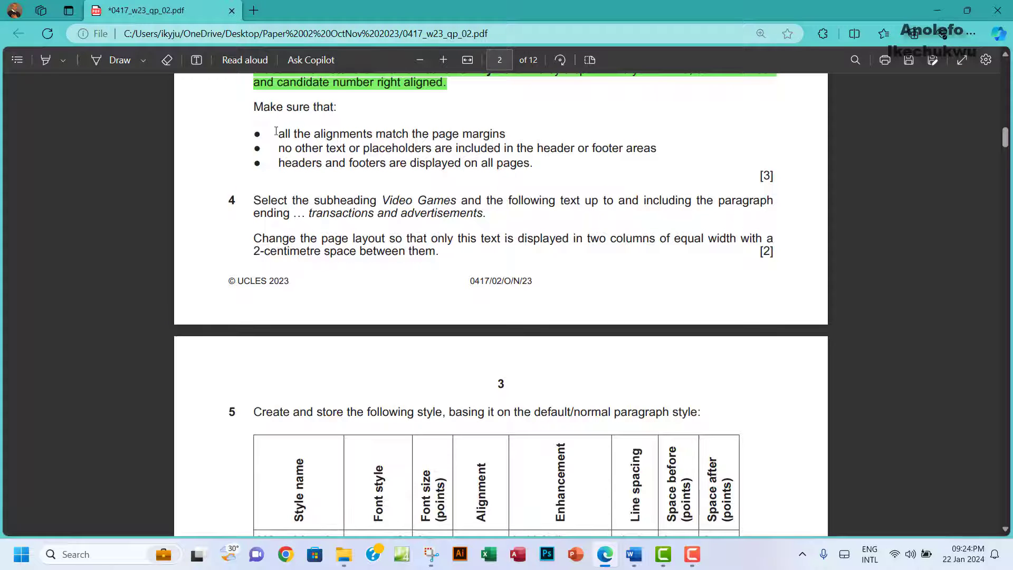
Step: Highlight question 3's 'Make sure that' checklist green in the exam paper
left_click_drag(271, 107, 537, 167)
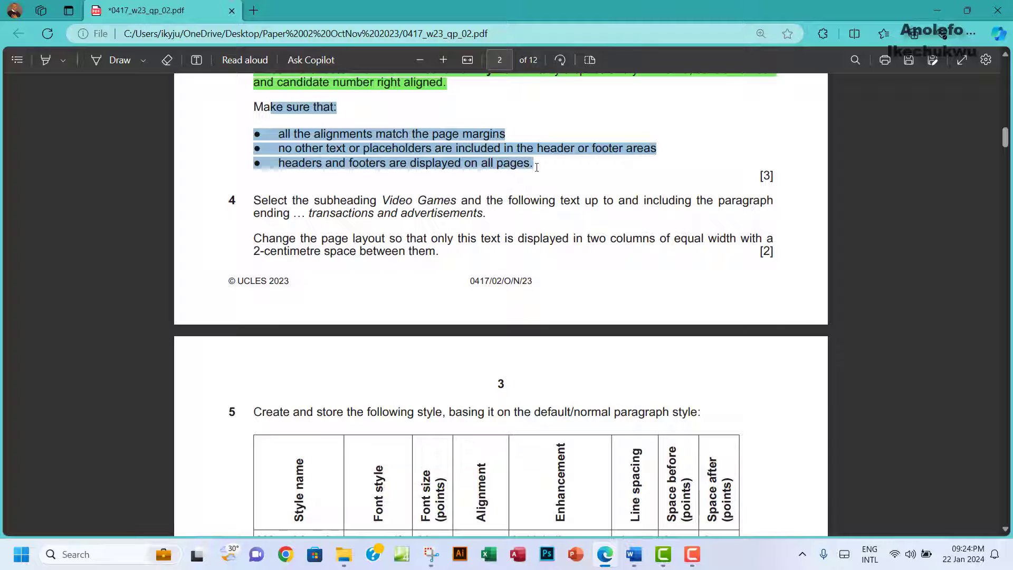
mouse_move(558, 102)
mouse_move(648, 102)
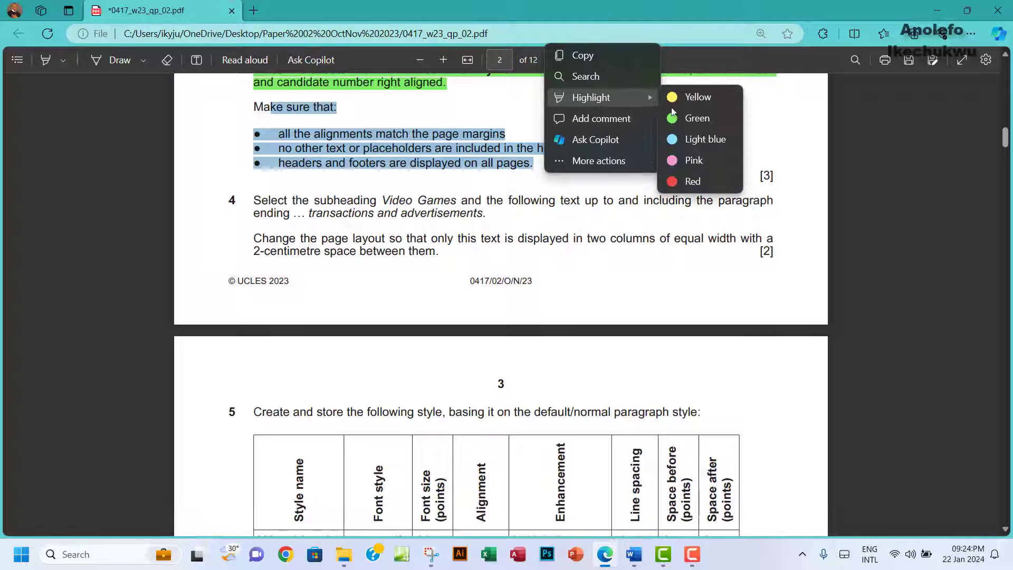
left_click(674, 116)
Step: Read question 4's two-column instruction from Video Games onward, then return to VGREVIEW.docx
scroll(452, 242, "down", 1)
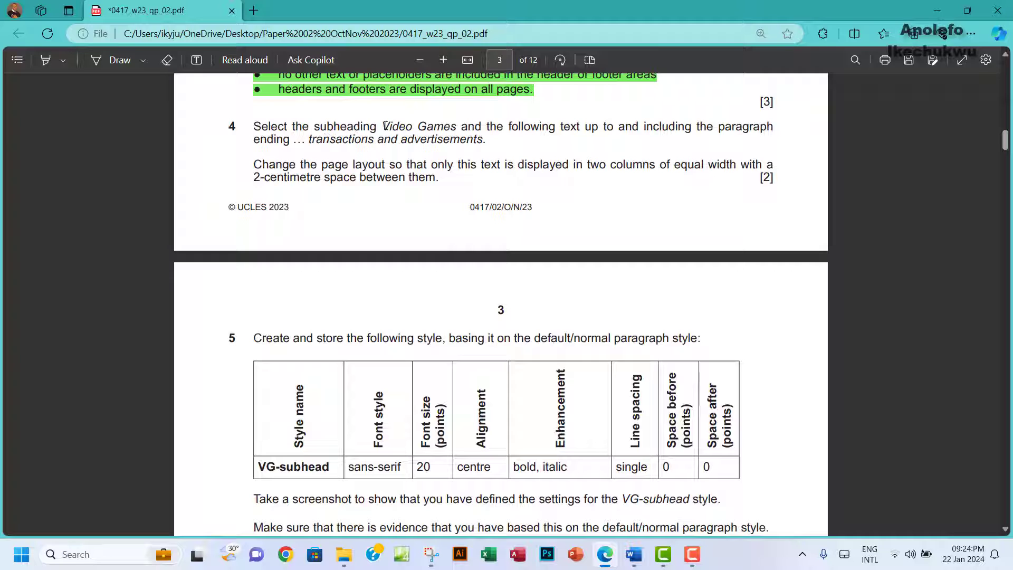
left_click_drag(383, 127, 446, 125)
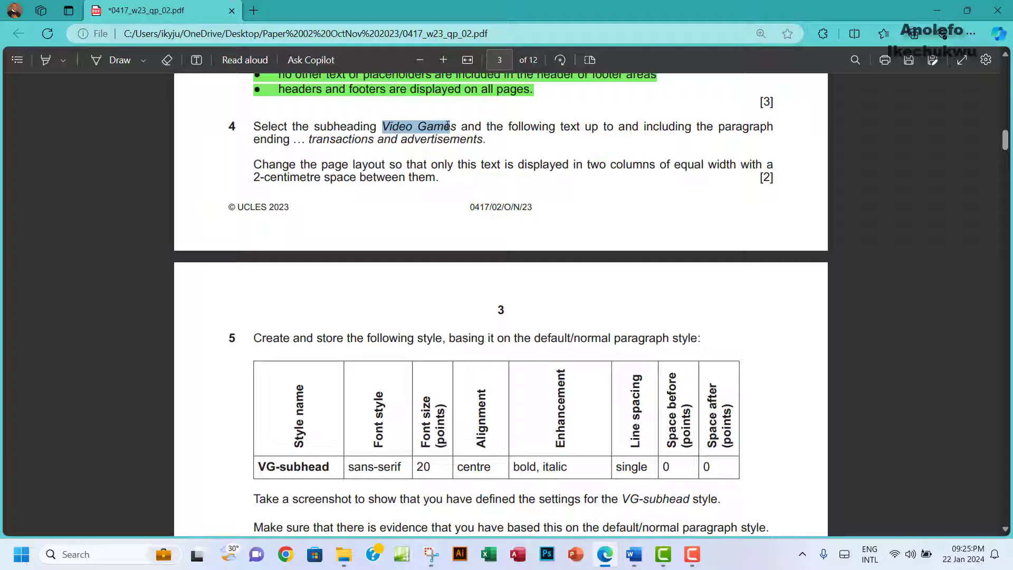
left_click(310, 140)
left_click_drag(310, 139, 493, 146)
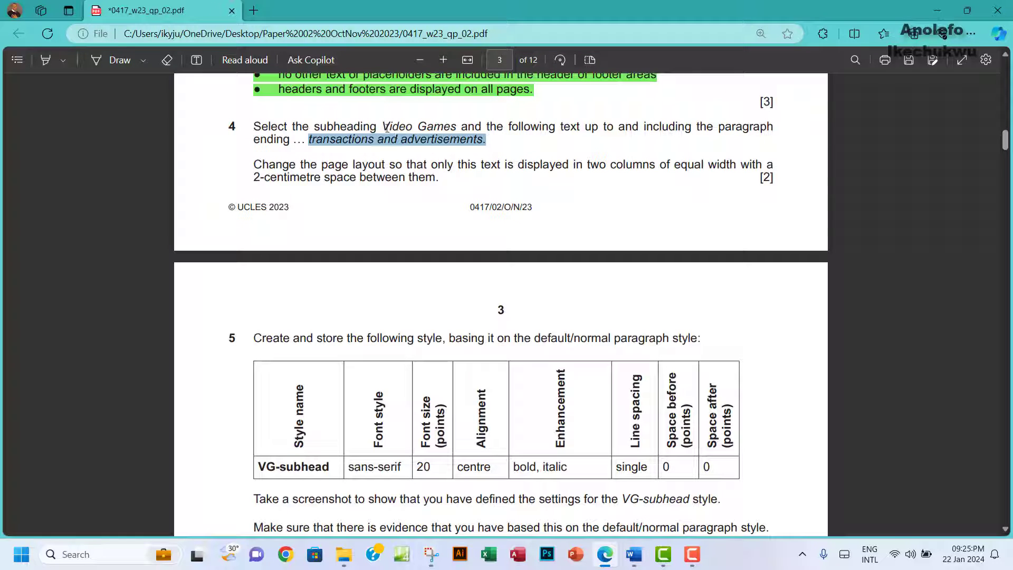
left_click_drag(382, 126, 443, 139)
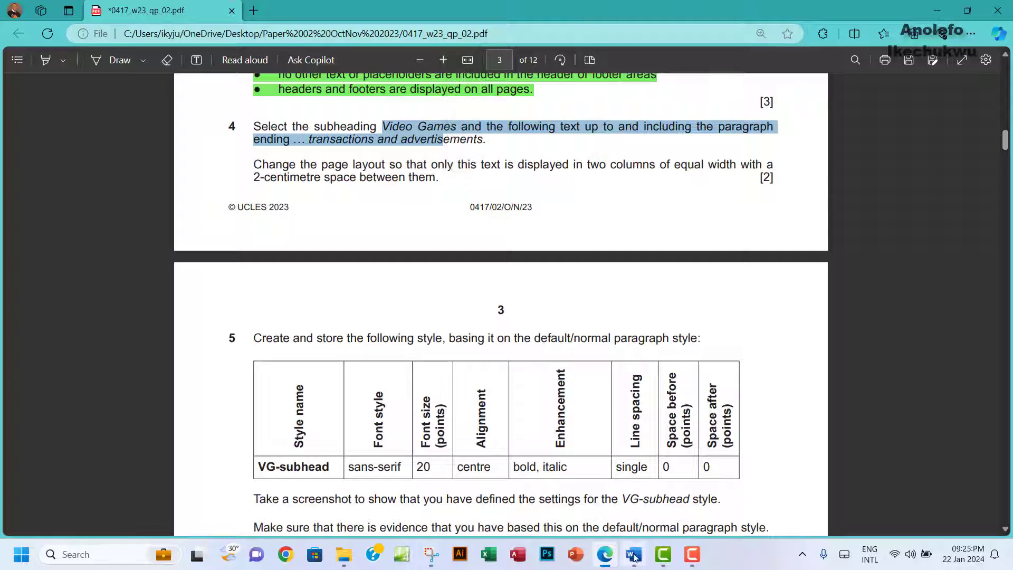
mouse_move(634, 554)
left_click(685, 490)
scroll(278, 220, "up", 15)
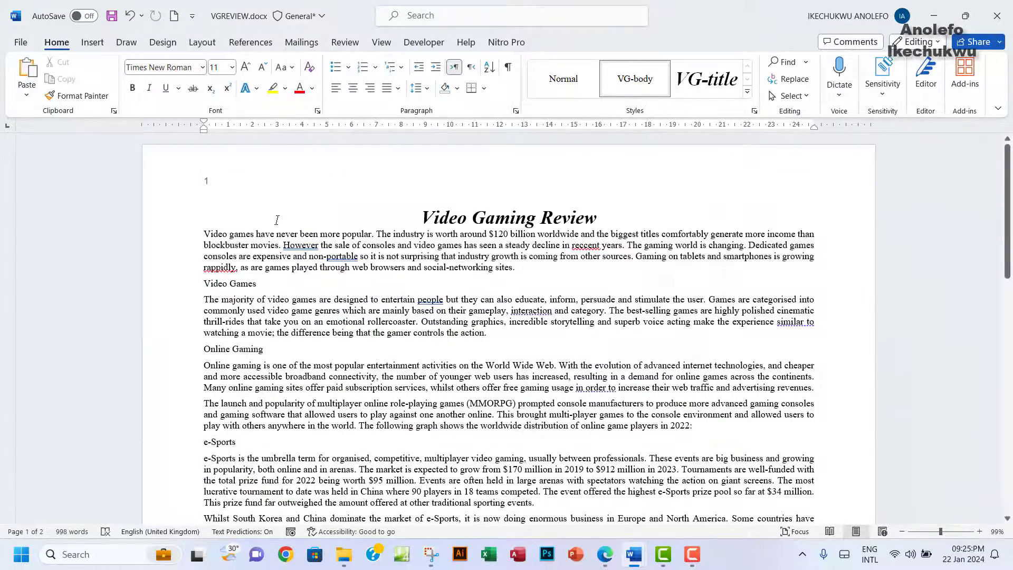
Step: Place the cursor at the Video Games subheading and recheck the exam paper
left_click(201, 284)
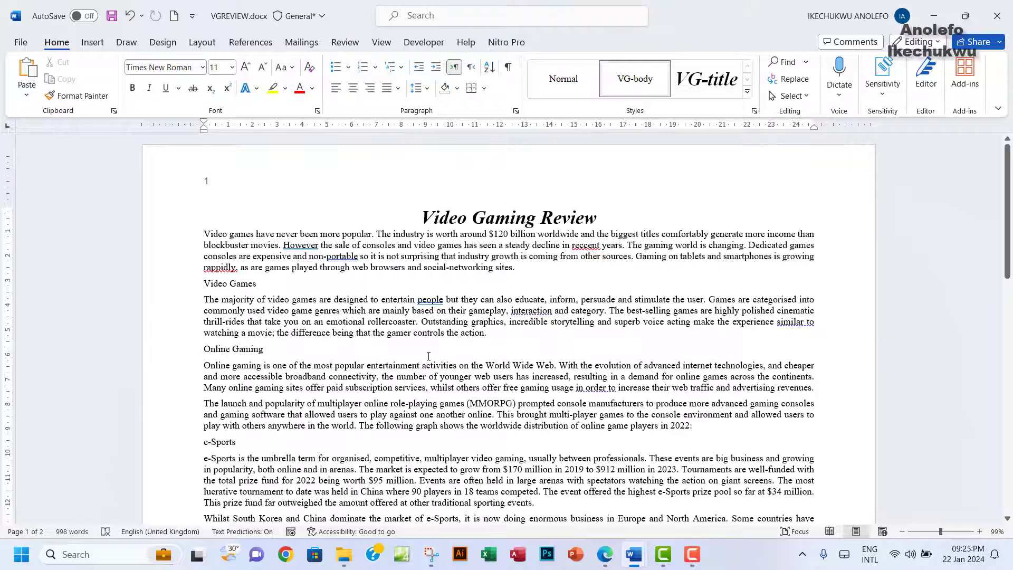
scroll(428, 356, "down", 8)
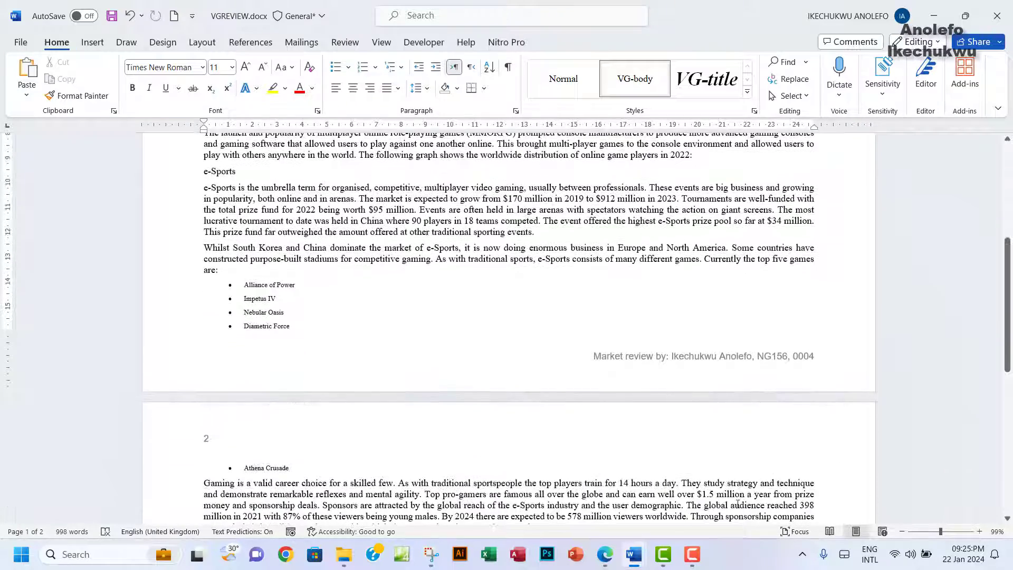
left_click(605, 555)
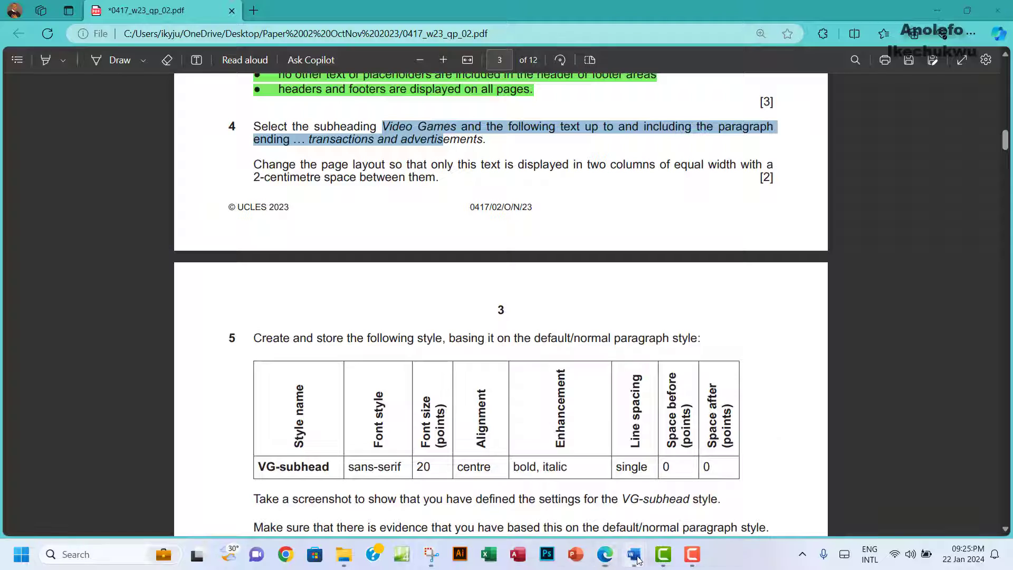
mouse_move(635, 556)
left_click(673, 487)
Step: Open the Navigation search pane in VGREVIEW.docx with Ctrl+F
scroll(553, 373, "down", 5)
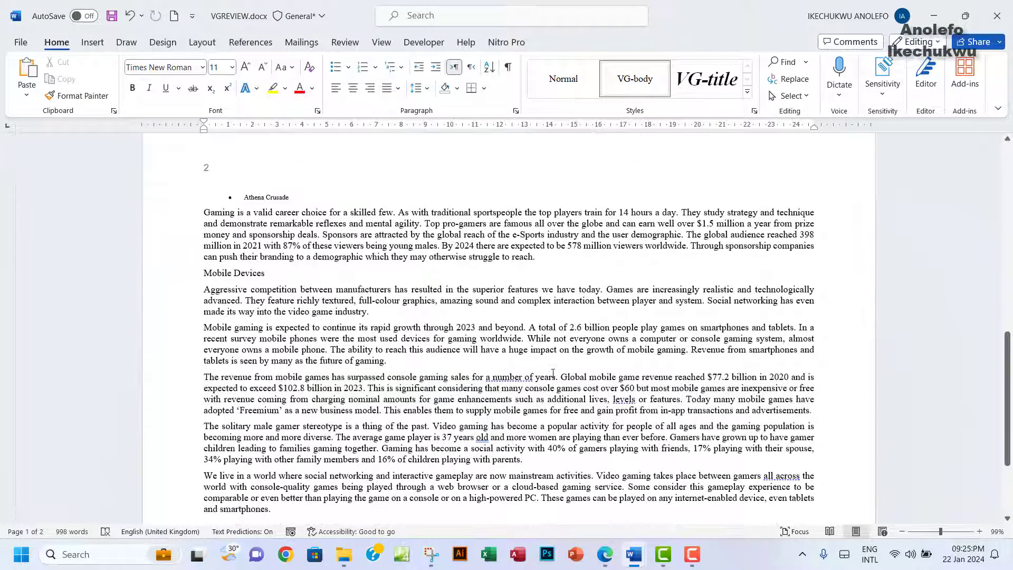
scroll(552, 373, "down", 1)
scroll(553, 373, "up", 2)
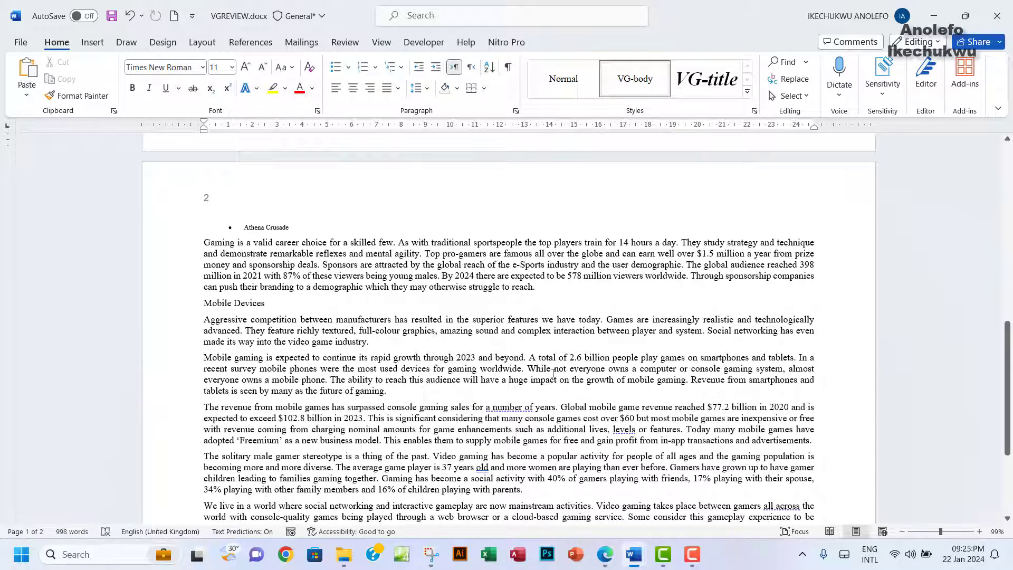
key("ctrl+f")
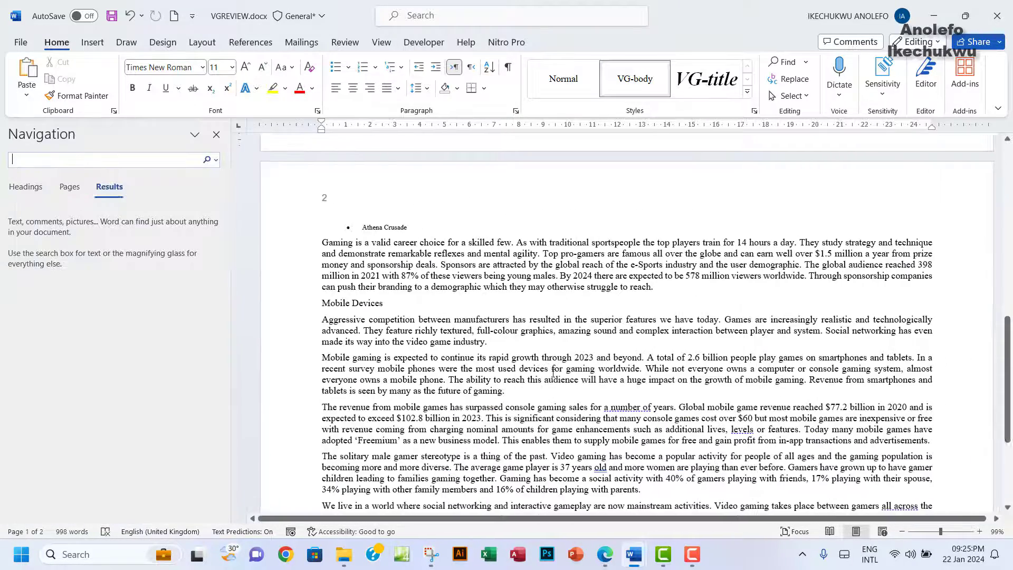
Step: Search for 'transactions and ad' and select from that paragraph up to the Video Games subheading
type("TRA")
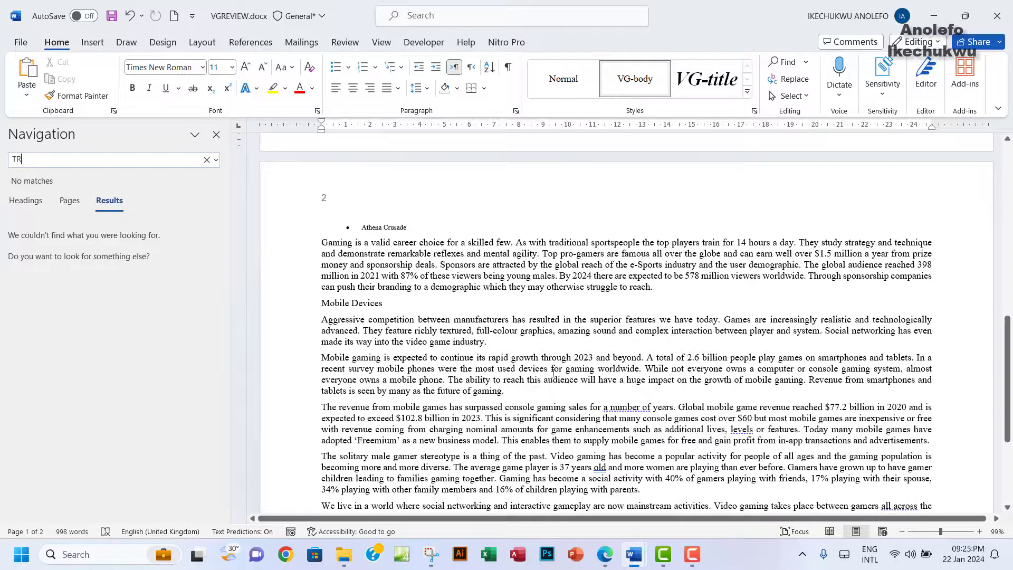
key("BackSpace")
key("BackSpace")
type("rans")
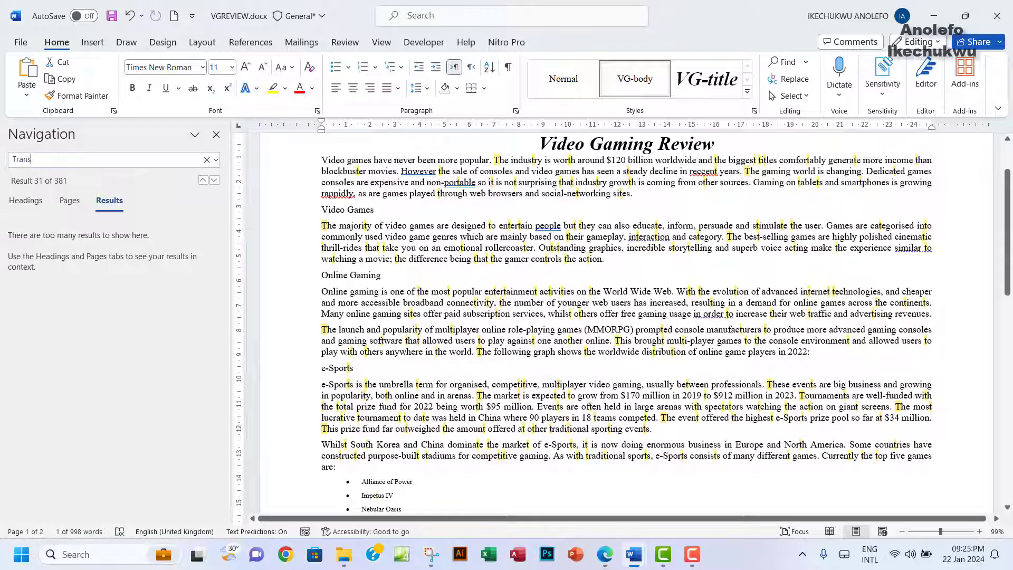
type("actions and ad")
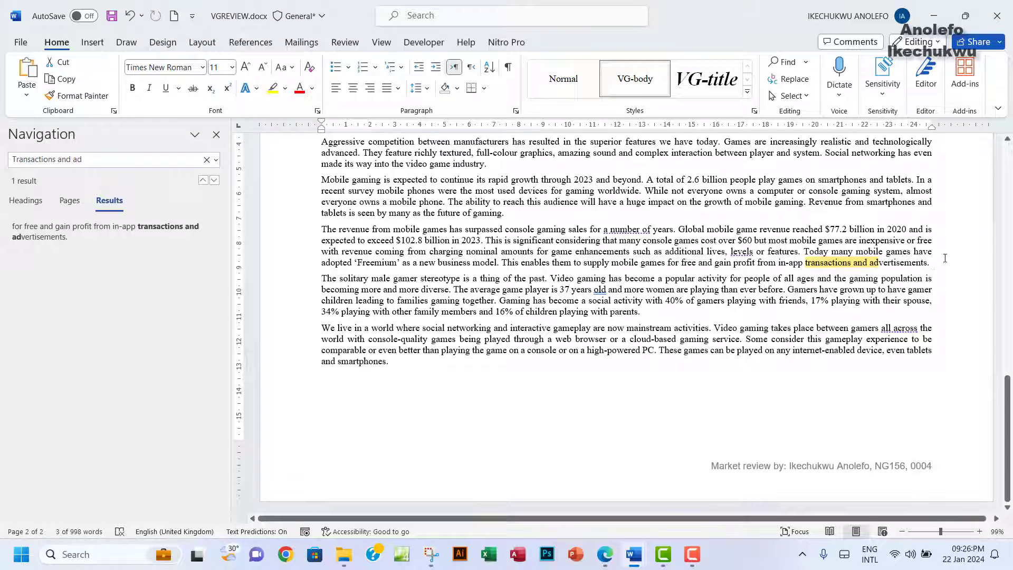
left_click_drag(945, 258, 319, 283)
Step: Close the Navigation pane, keeping the selection, and switch to the exam paper
left_click(217, 135)
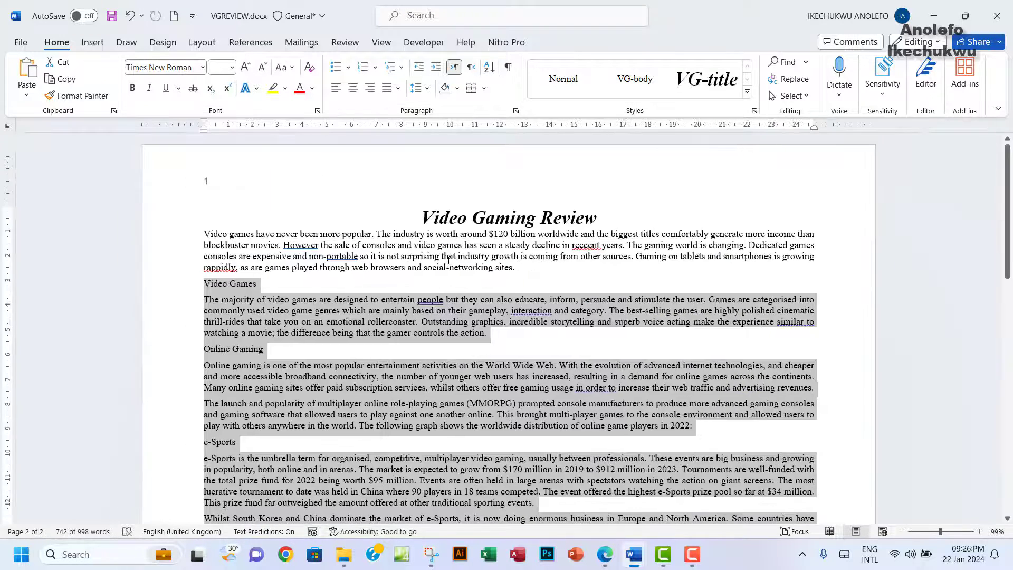
scroll(448, 260, "down", 1)
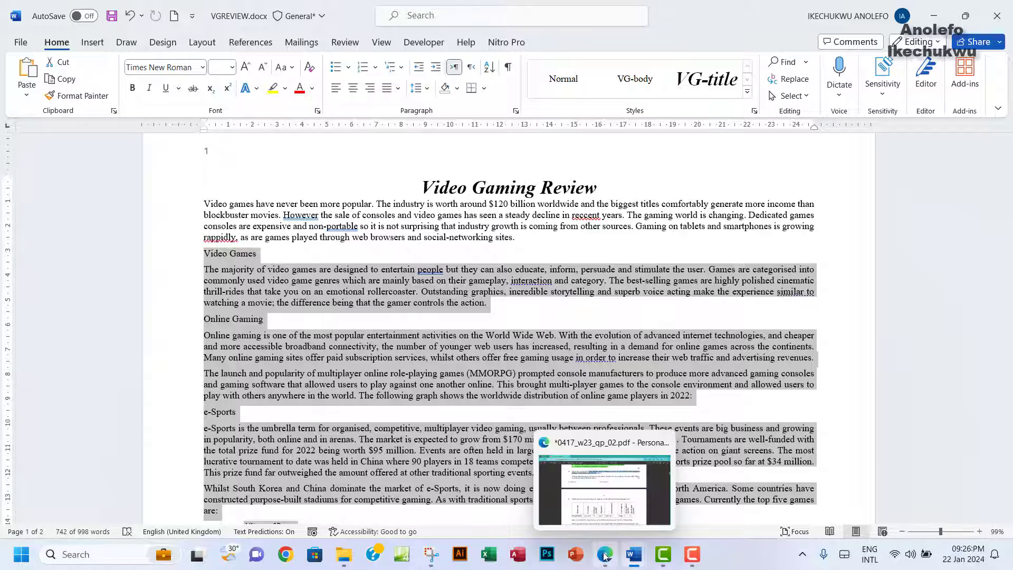
left_click(605, 556)
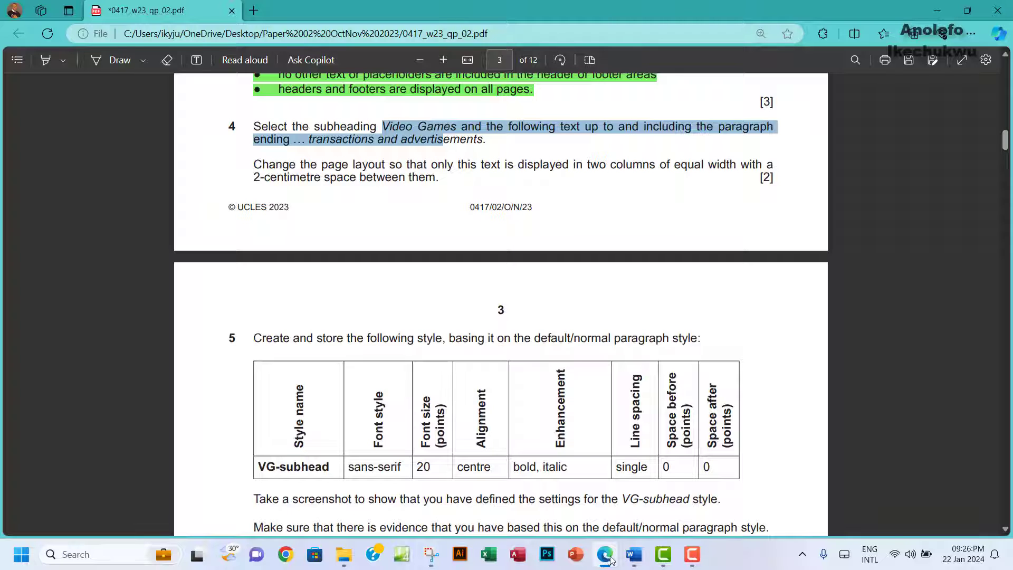
Step: Lay out the selected Video Games text in two equal columns spaced 2 cm apart
mouse_move(633, 554)
left_click(701, 520)
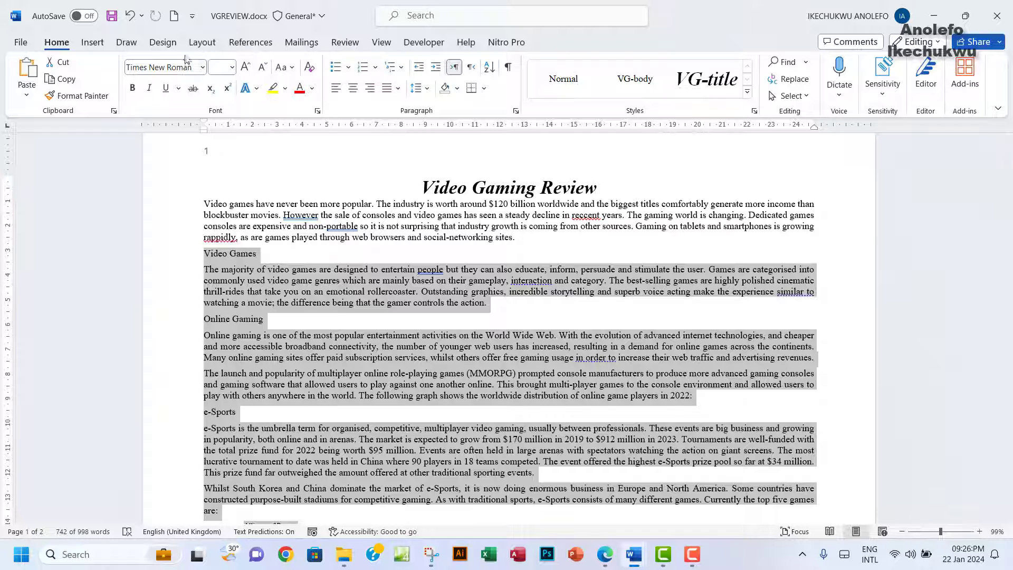
left_click(202, 42)
left_click(134, 97)
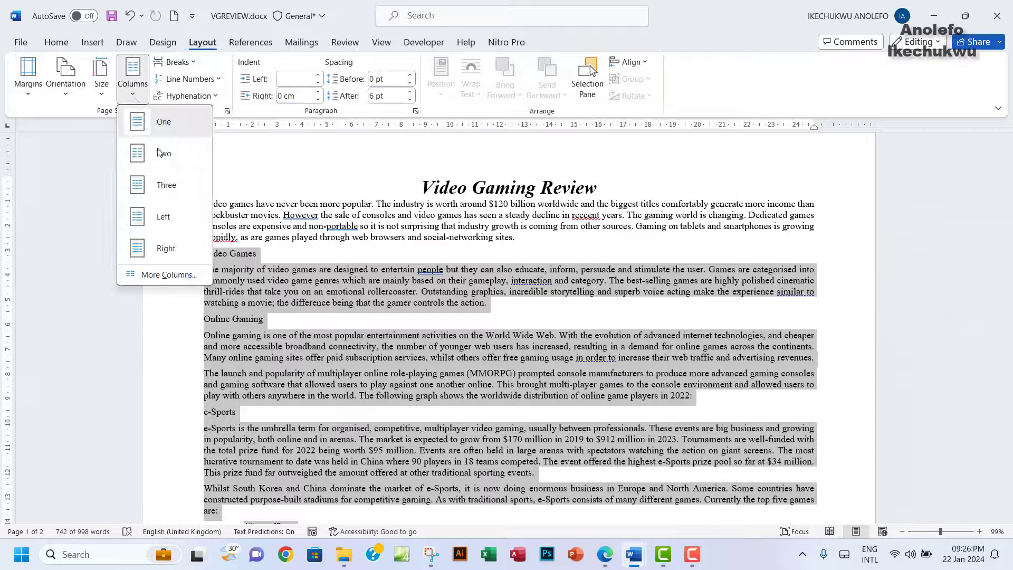
left_click(164, 275)
left_click(450, 187)
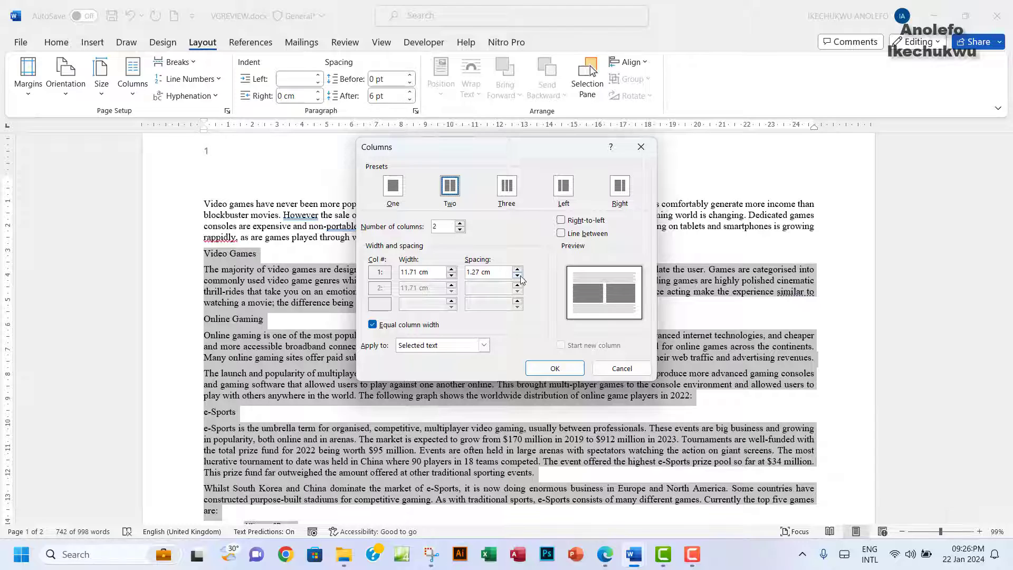
left_click(518, 270)
left_click(518, 269)
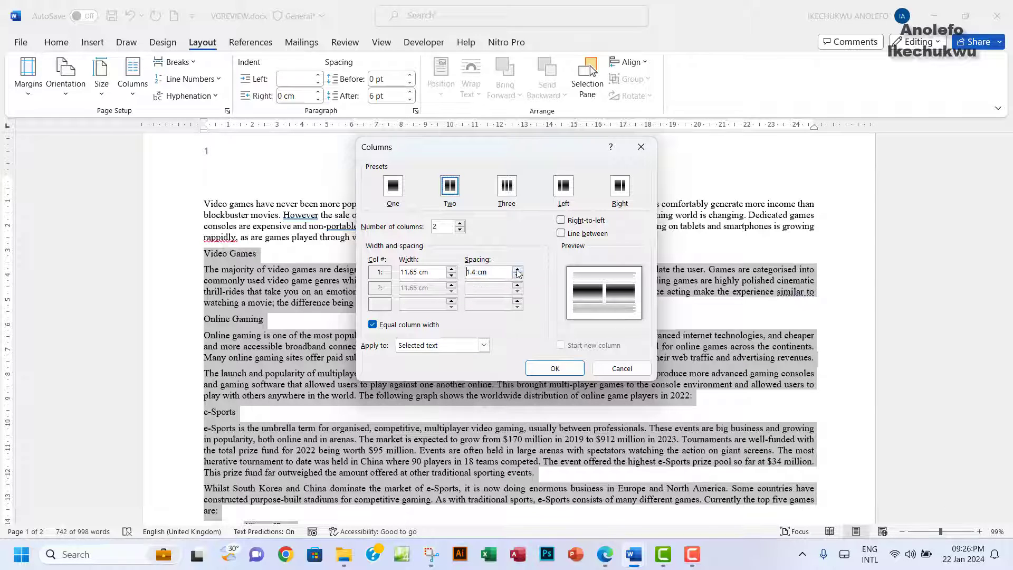
left_click(518, 269)
left_click(554, 367)
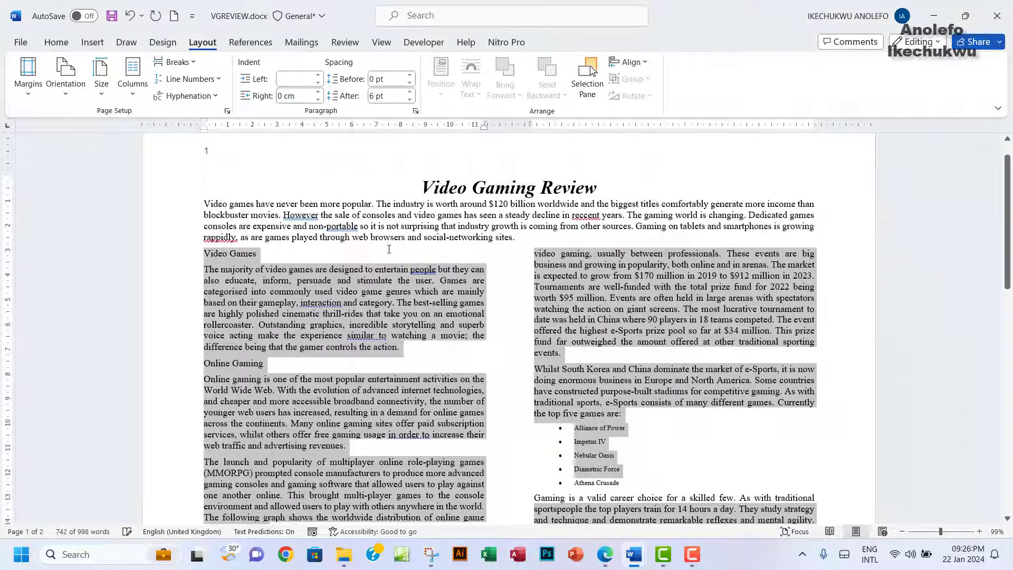
scroll(446, 331, "down", 5)
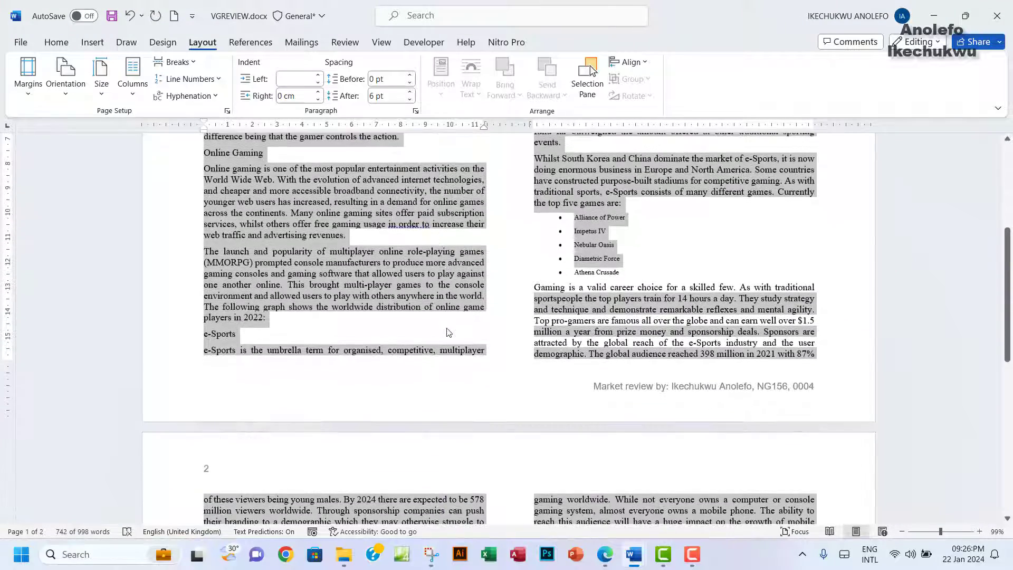
left_click(335, 260)
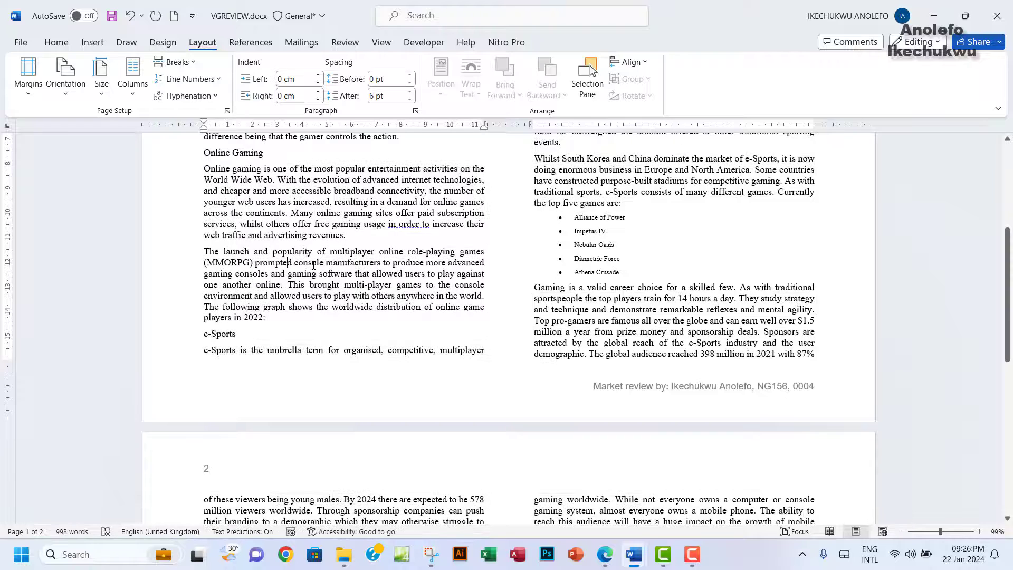
Step: Highlight question 4's completed two-column instruction in the exam paper
left_click(605, 554)
left_click_drag(254, 164, 439, 180)
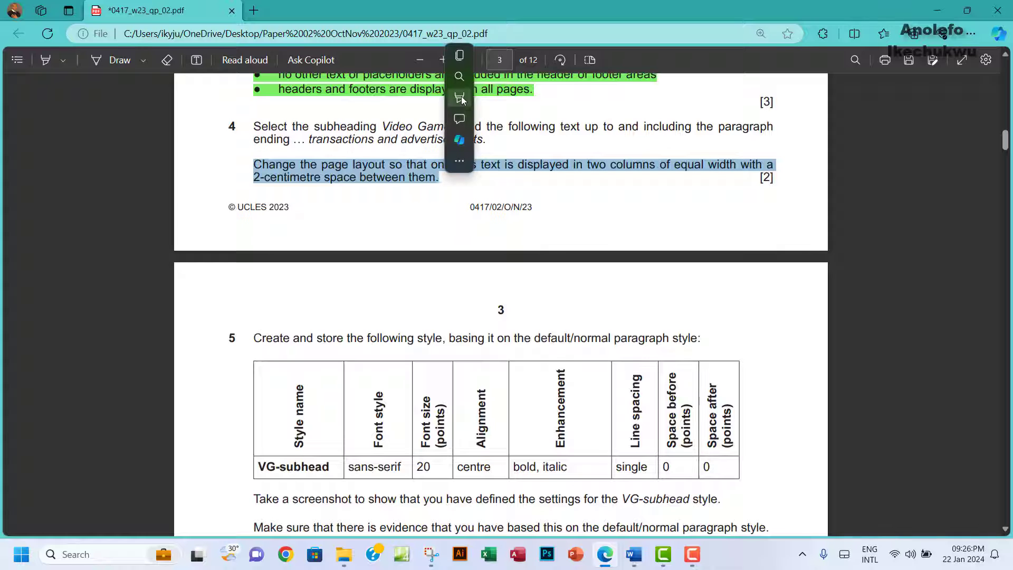
mouse_move(459, 98)
left_click(586, 118)
Step: Read question 5's VG-subhead style specification, then return to VGREVIEW.docx
scroll(559, 241, "down", 4)
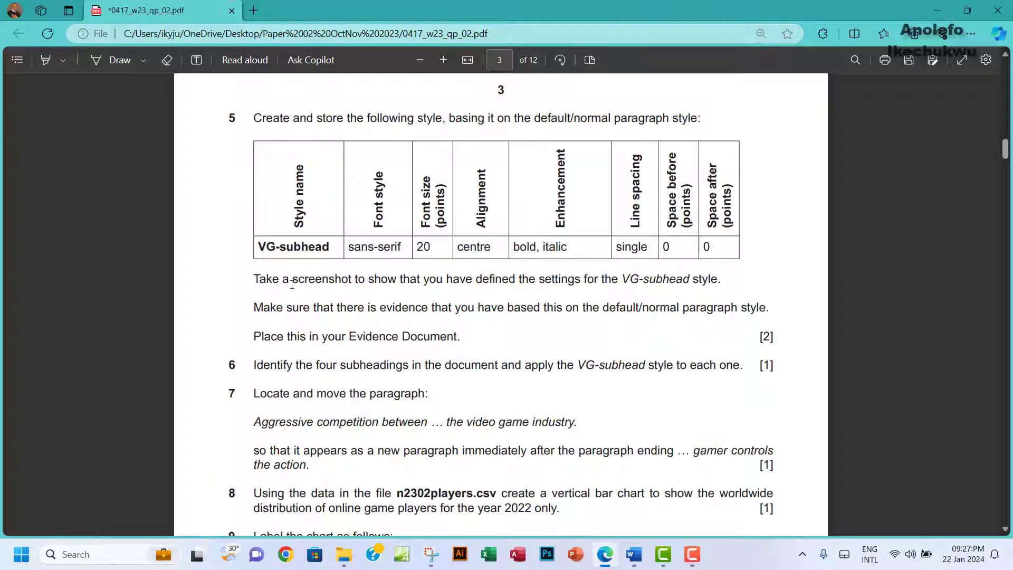
left_click_drag(314, 283, 381, 283)
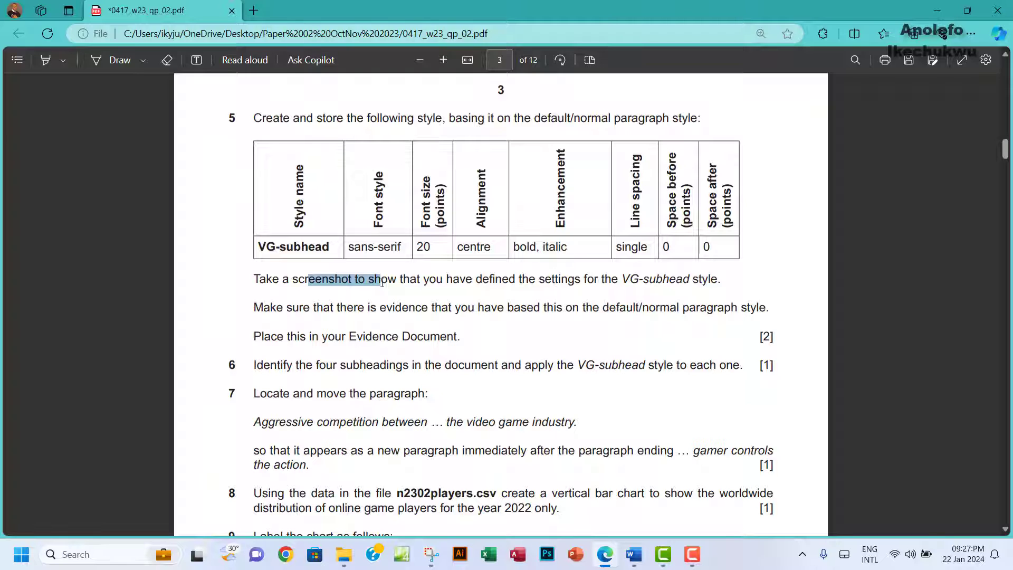
left_click(262, 248)
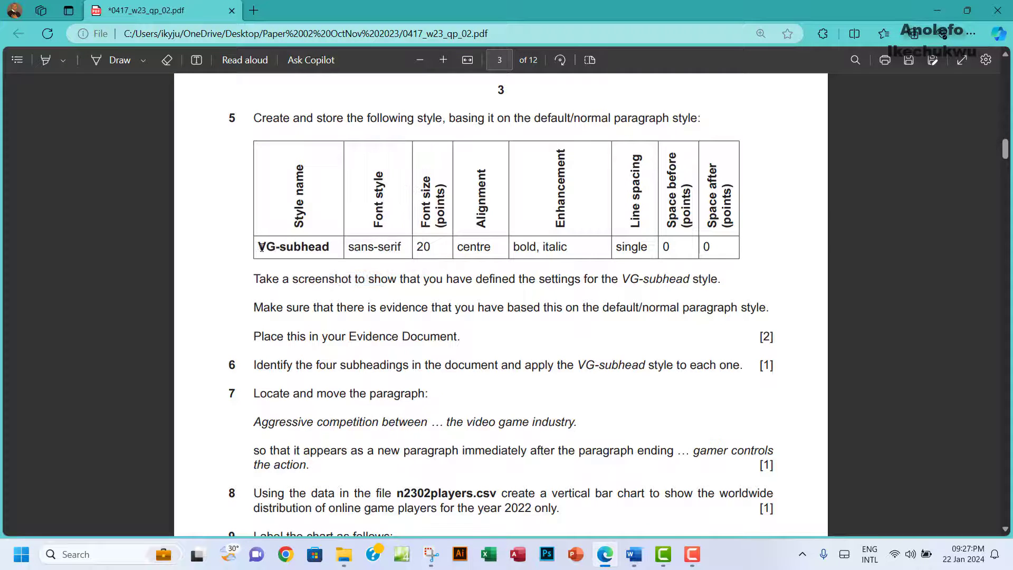
left_click_drag(260, 247, 329, 246)
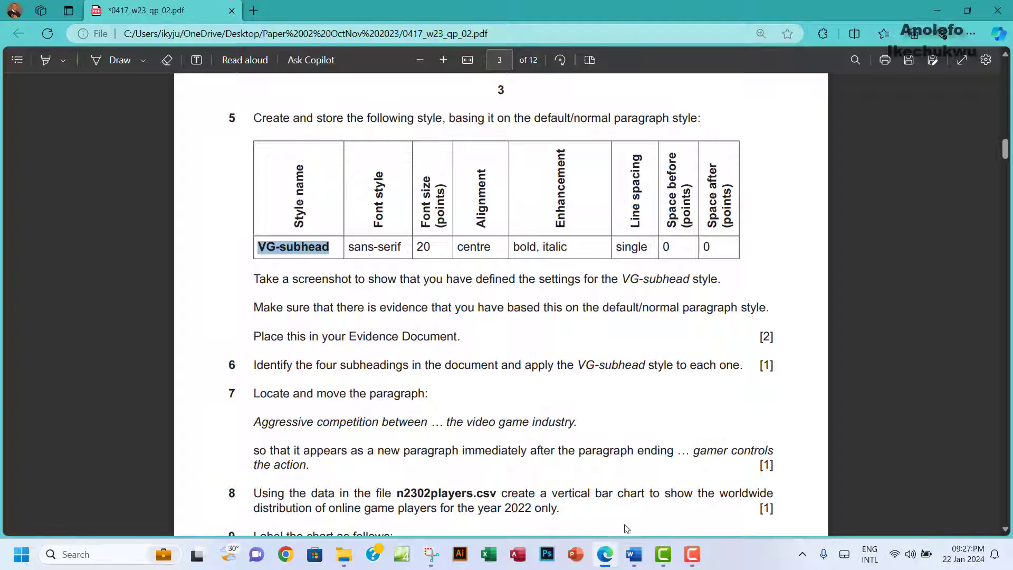
mouse_move(633, 553)
left_click(691, 504)
scroll(277, 309, "up", 8)
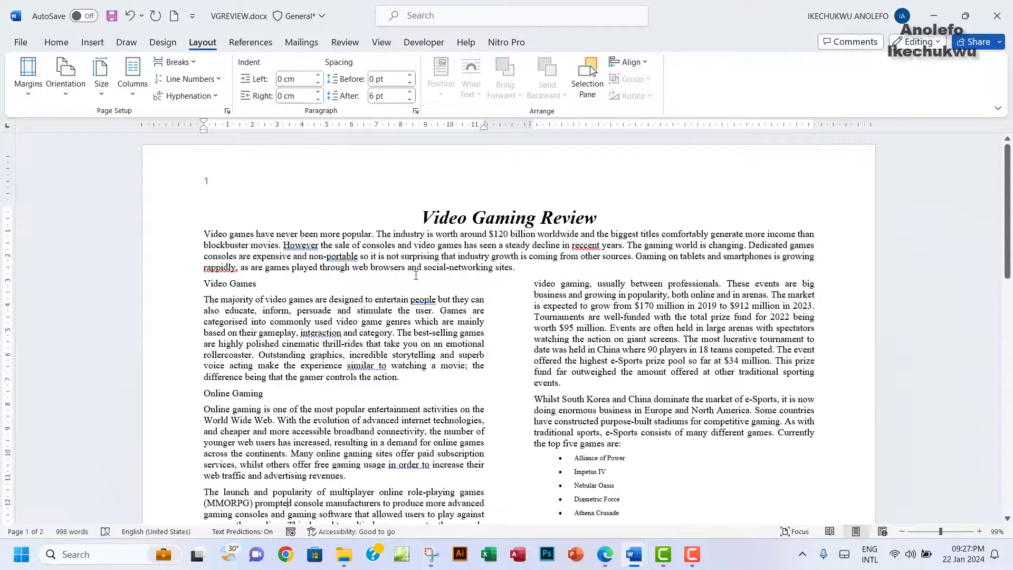
Step: Inspect the title, body and last paragraph formatting across both two-column pages
left_click(422, 216)
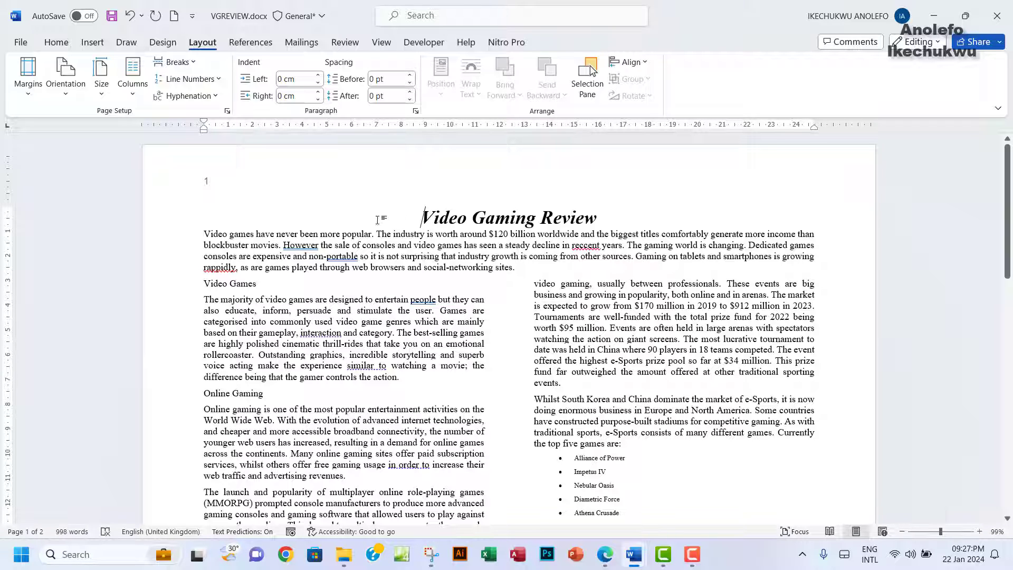
left_click(340, 333)
left_click(420, 217)
scroll(466, 318, "down", 20)
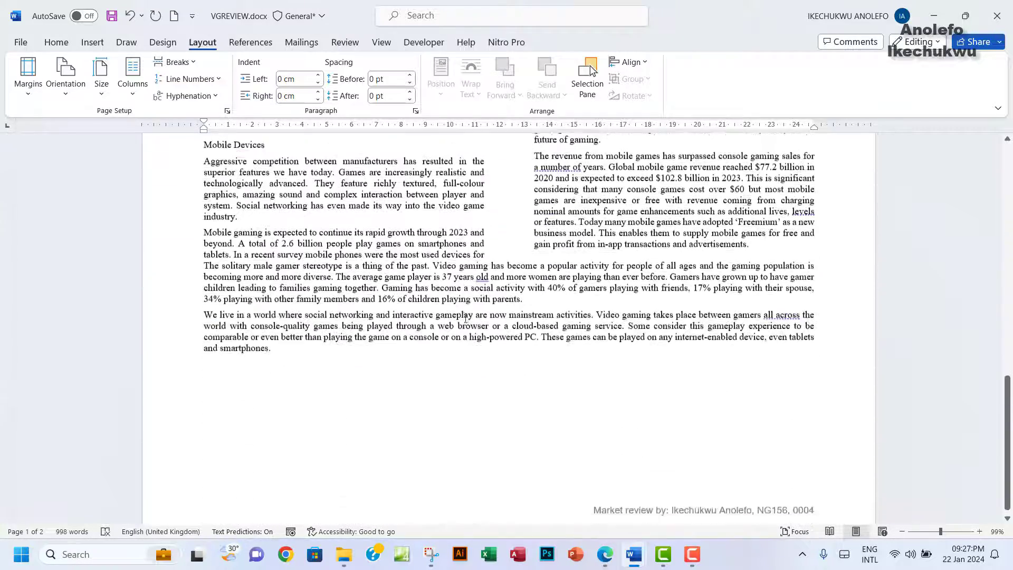
left_click(236, 340)
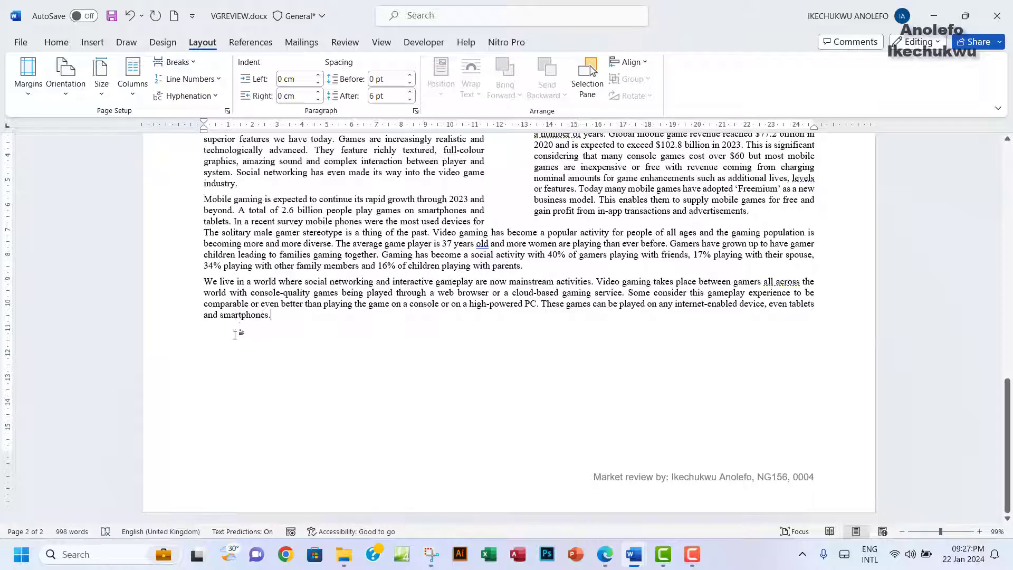
scroll(374, 242, "up", 20)
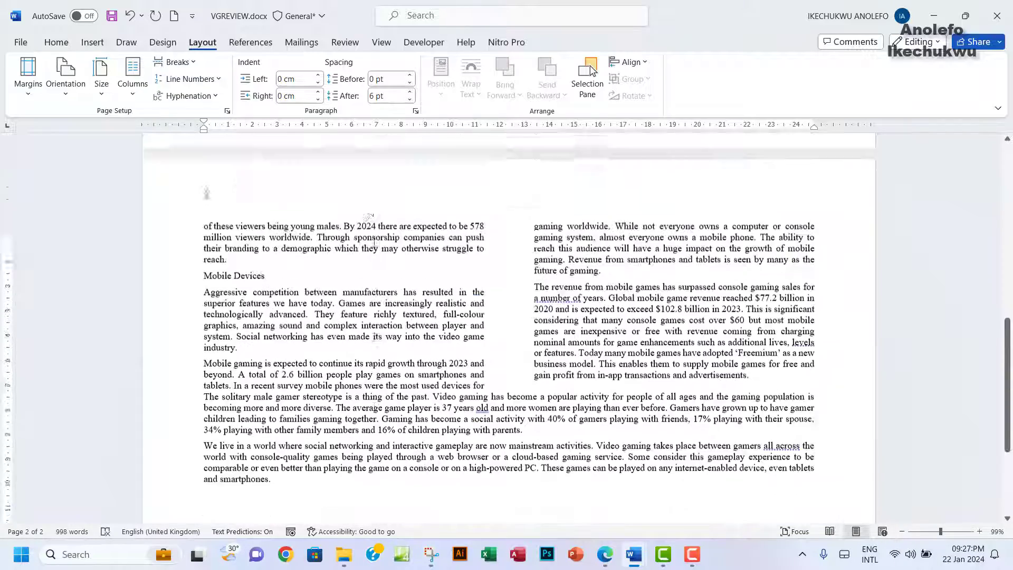
left_click(422, 218)
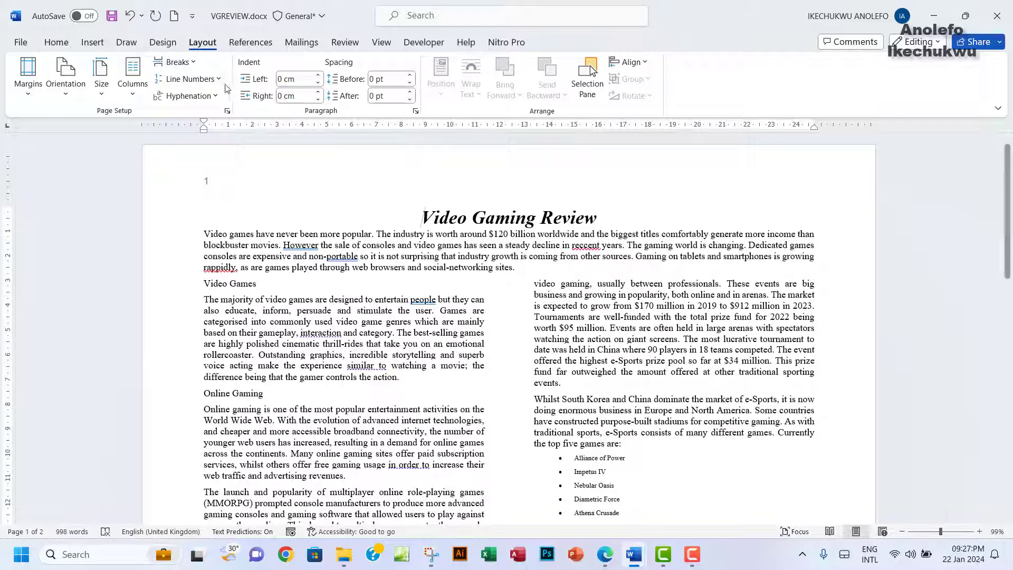
left_click(56, 42)
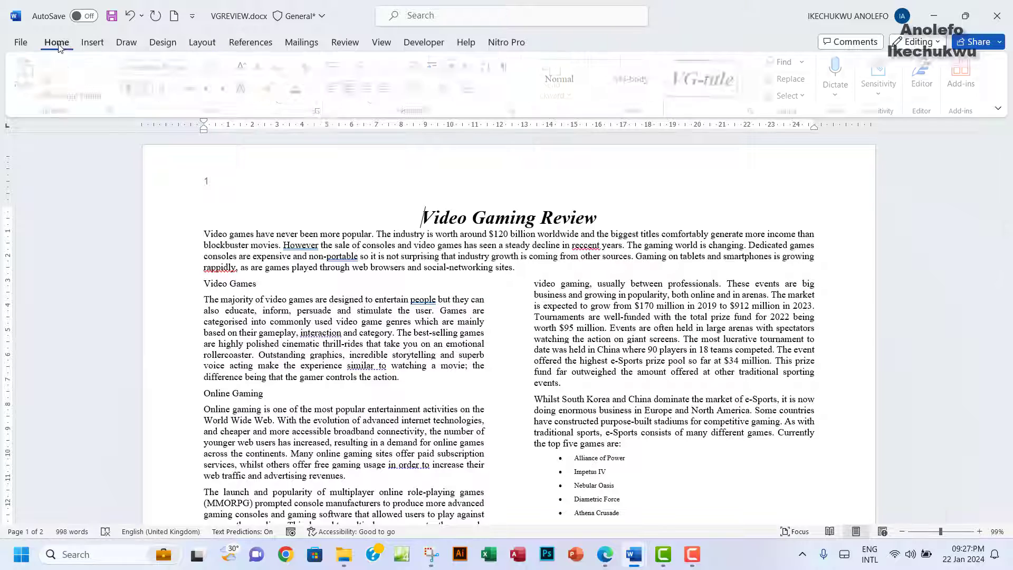
Step: Open the Styles pane, move it off the left column and enlarge it
left_click(755, 111)
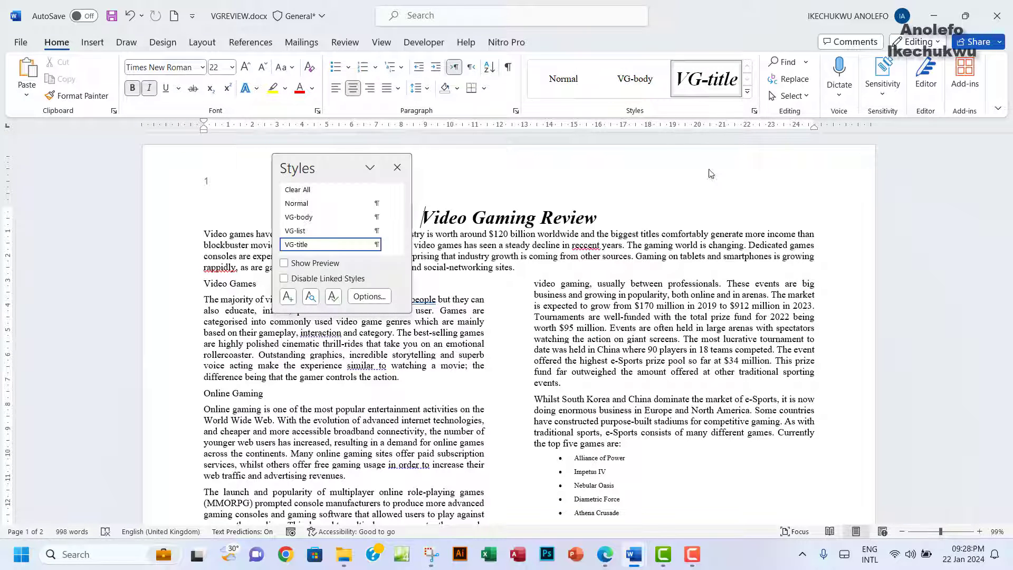
left_click_drag(323, 159, 825, 179)
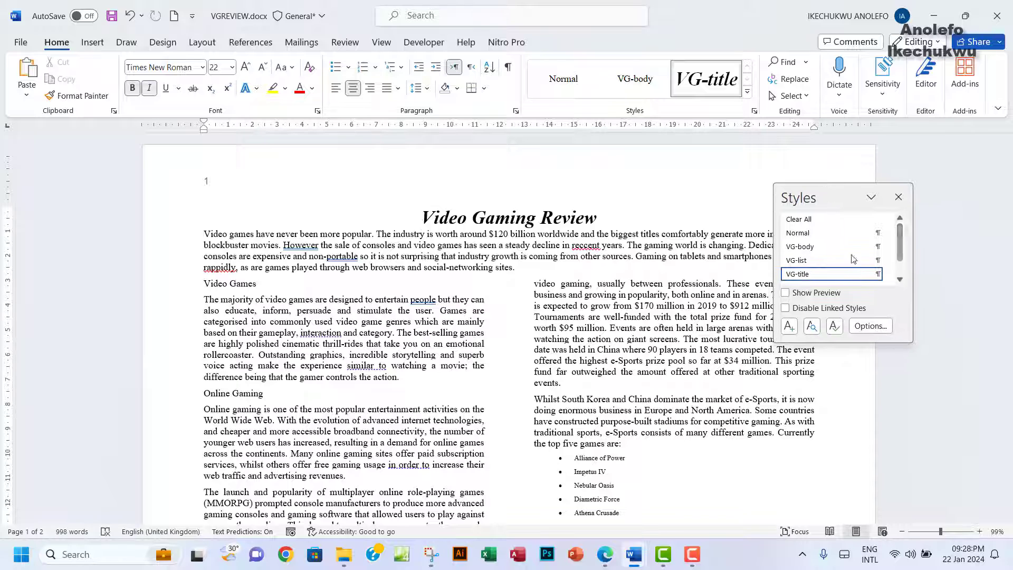
left_click_drag(913, 342, 953, 422)
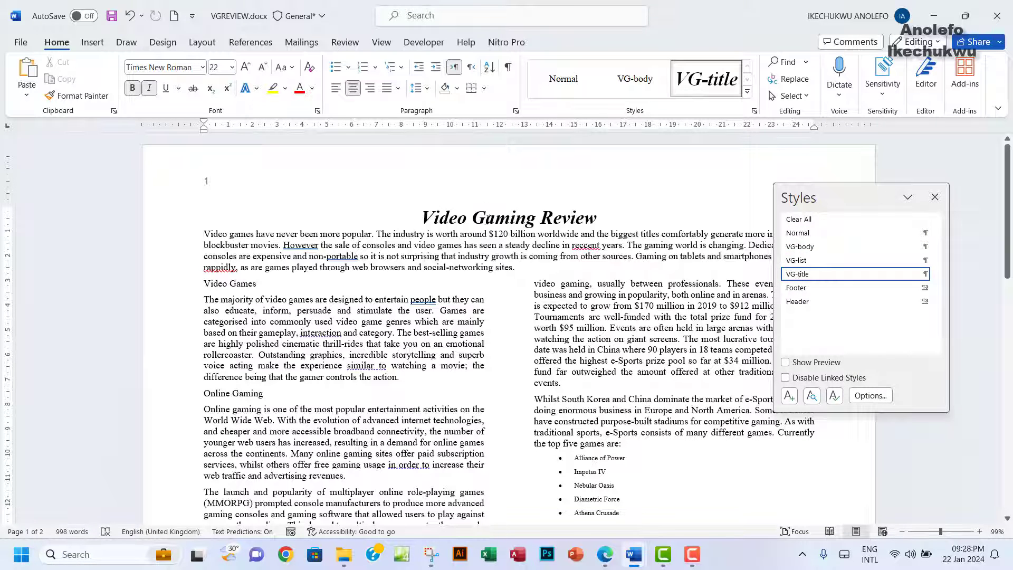
Step: Check the VG-title, body, bulleted list and title styles, and review the VG-subhead specification
mouse_move(815, 278)
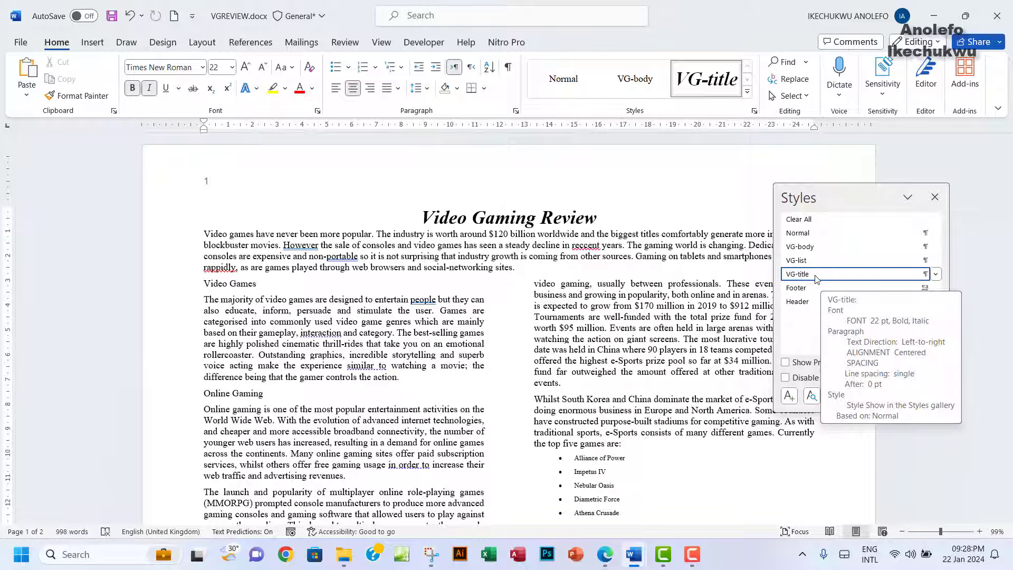
left_click(374, 315)
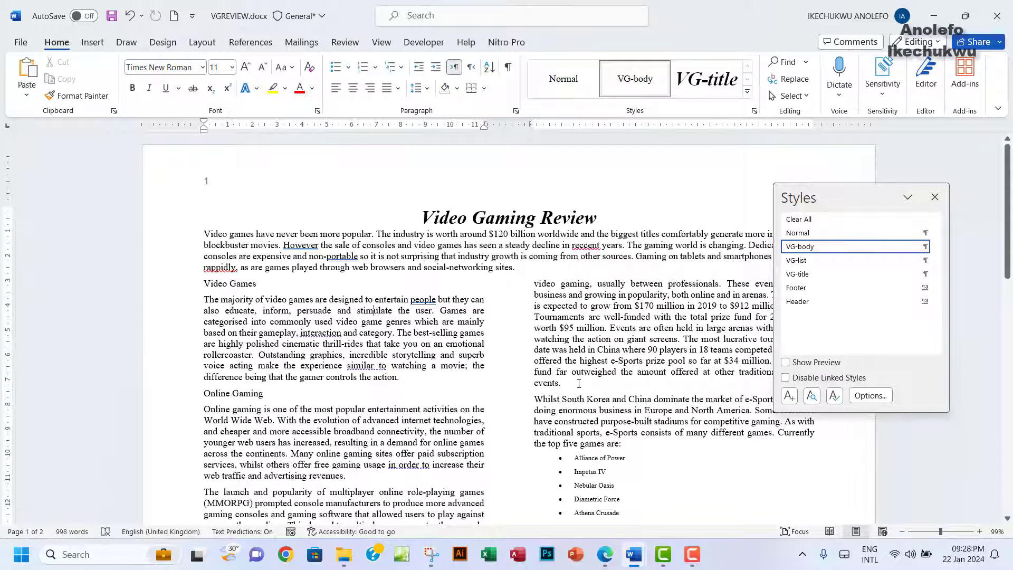
scroll(579, 384, "down", 1)
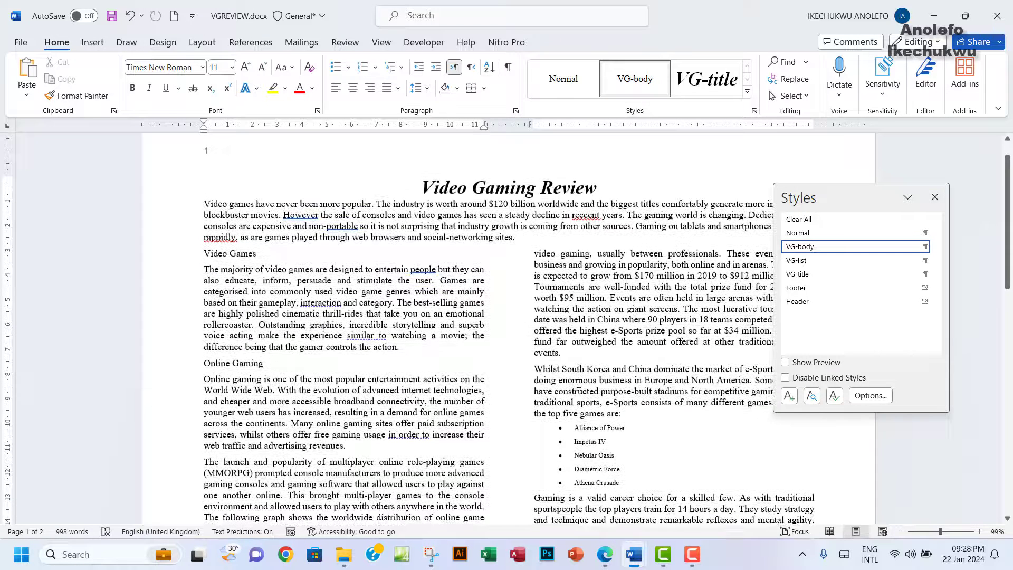
left_click(605, 459)
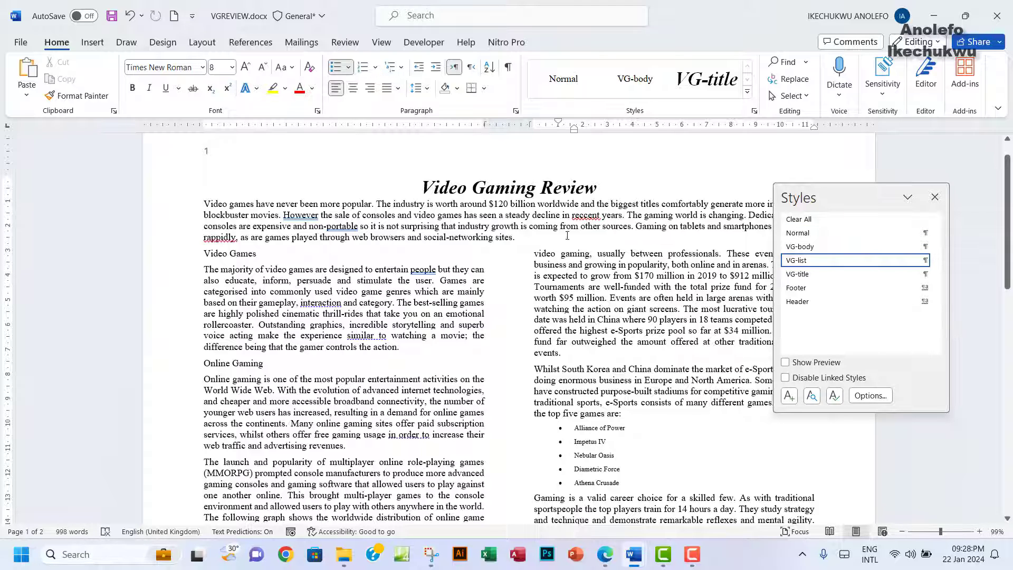
left_click(422, 188)
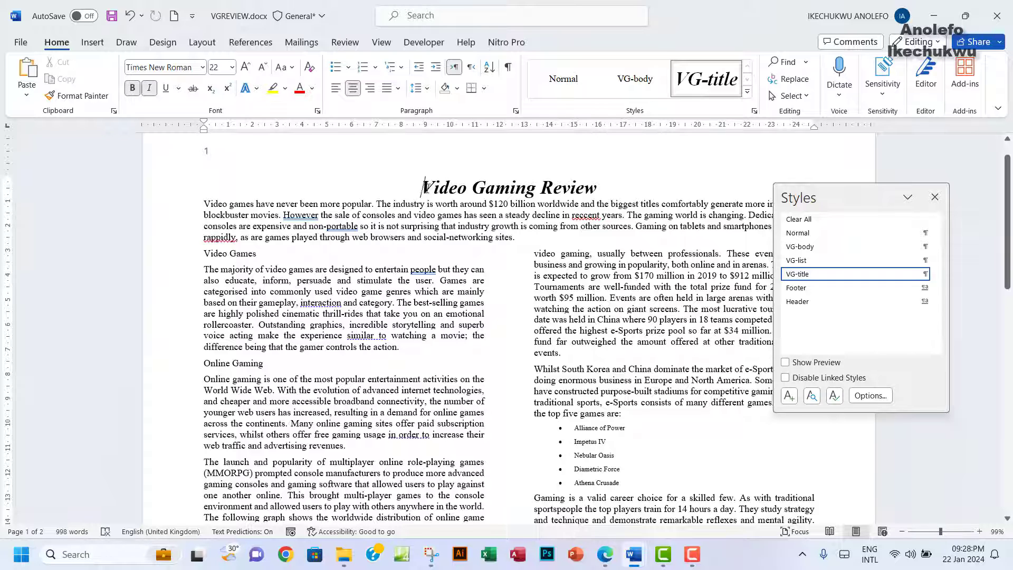
left_click(606, 556)
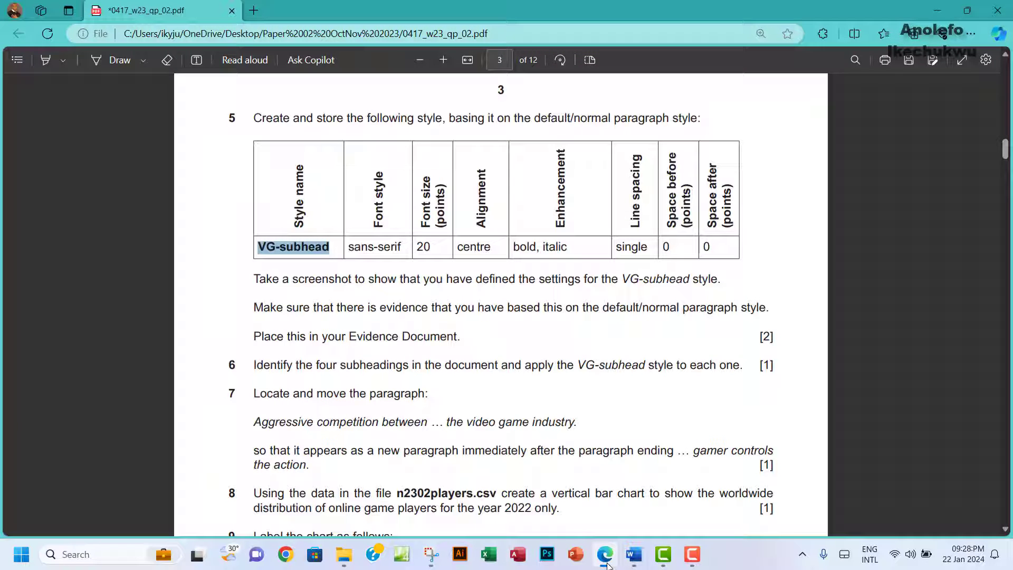
left_click(606, 556)
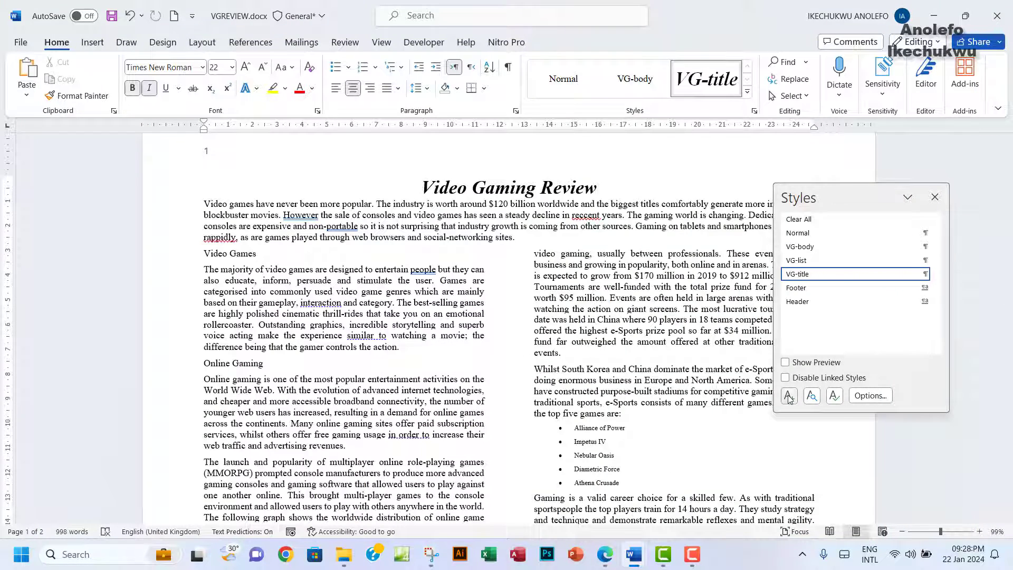
Step: Create a new style named VG-subhead based on Normal
left_click(789, 396)
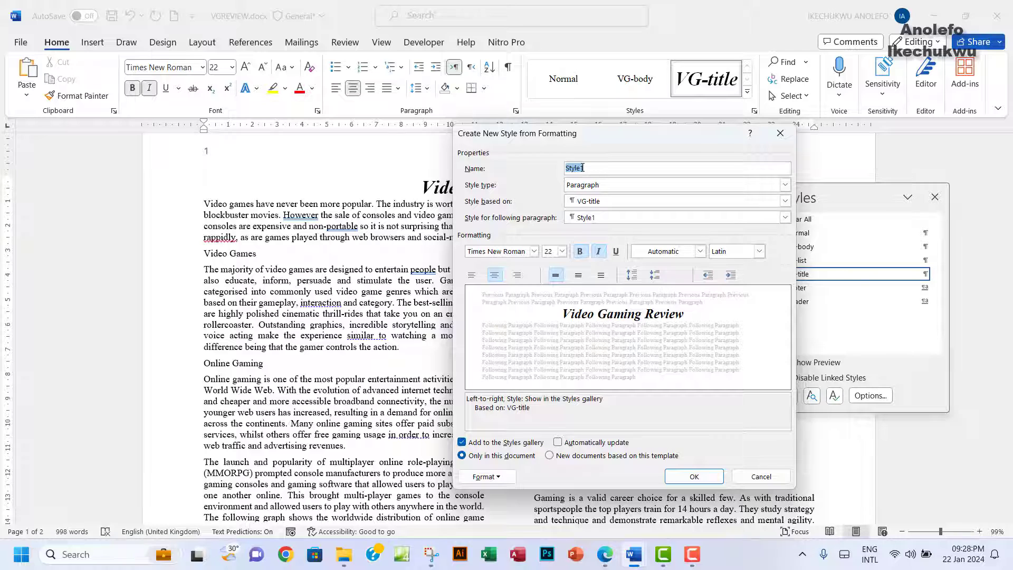
type("VG-subhead")
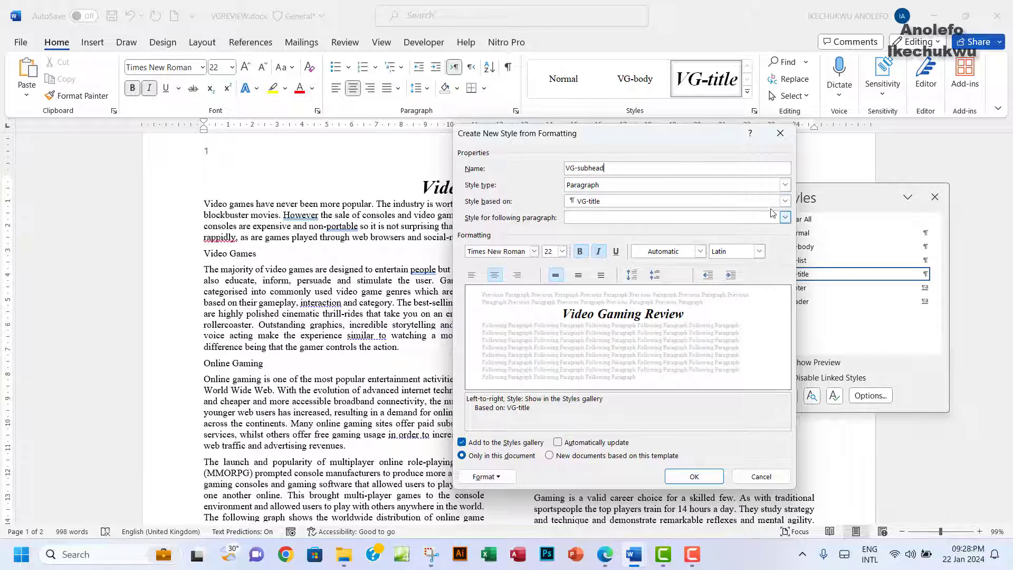
left_click(617, 203)
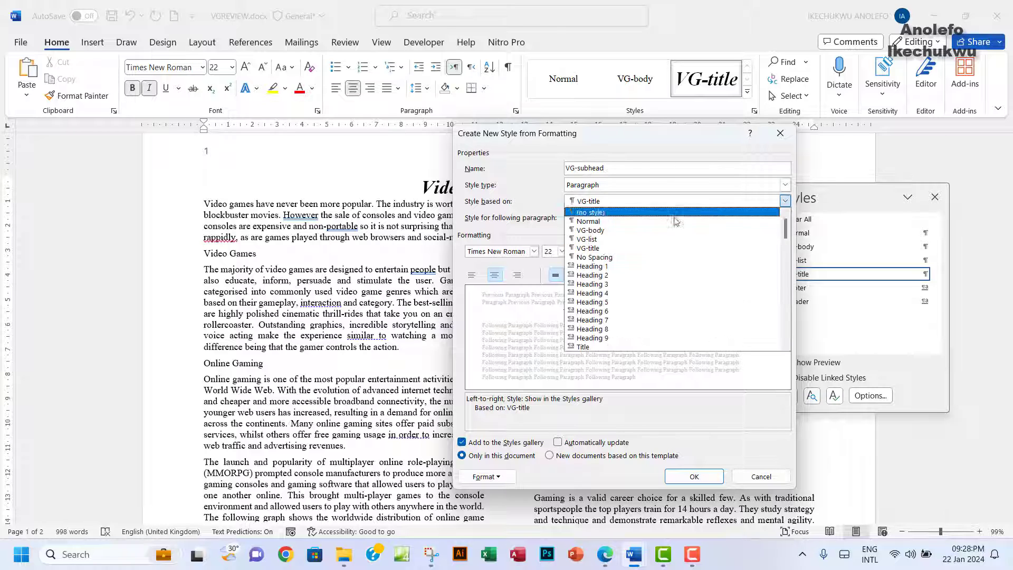
left_click(603, 223)
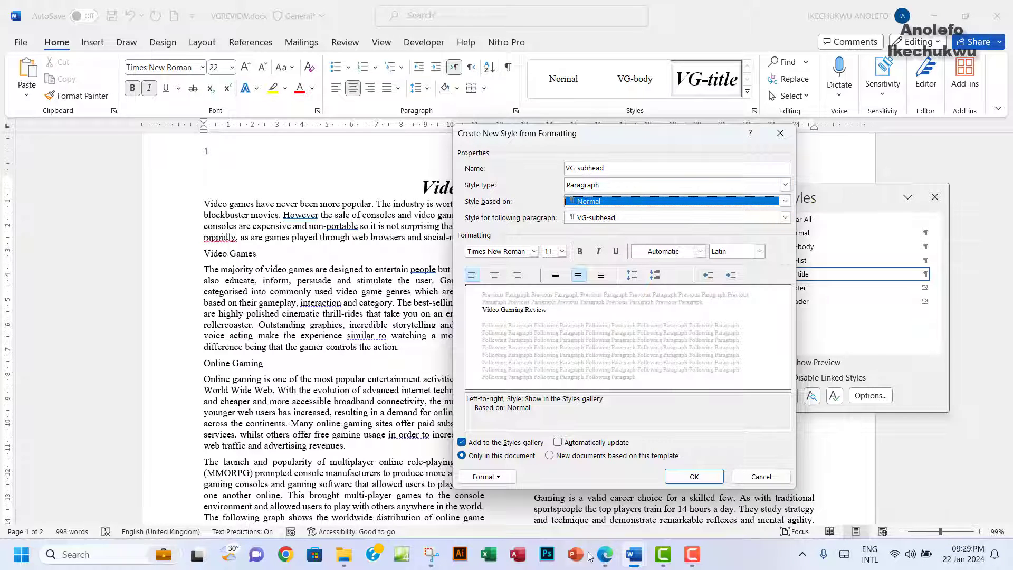
left_click(604, 555)
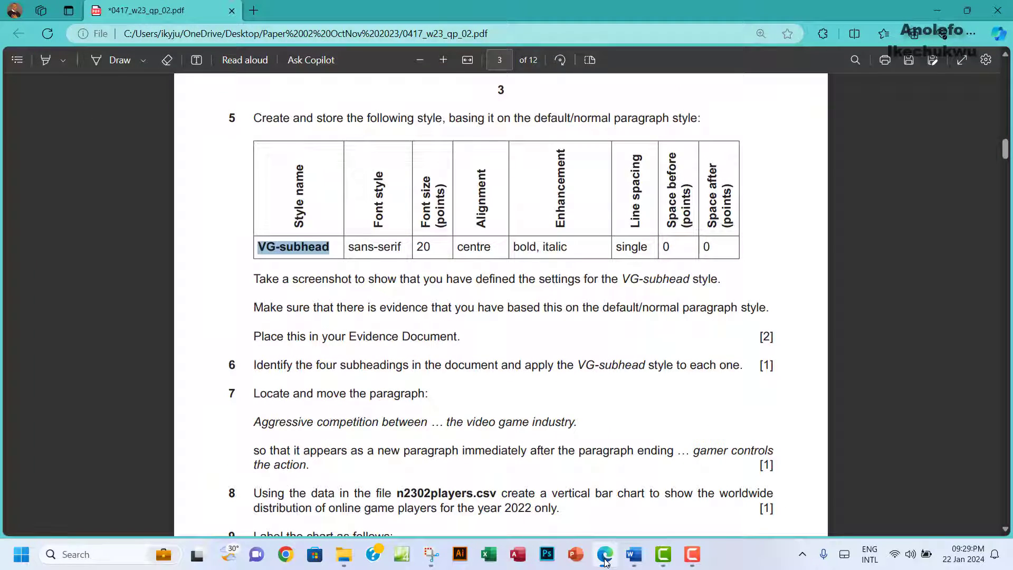
left_click(605, 560)
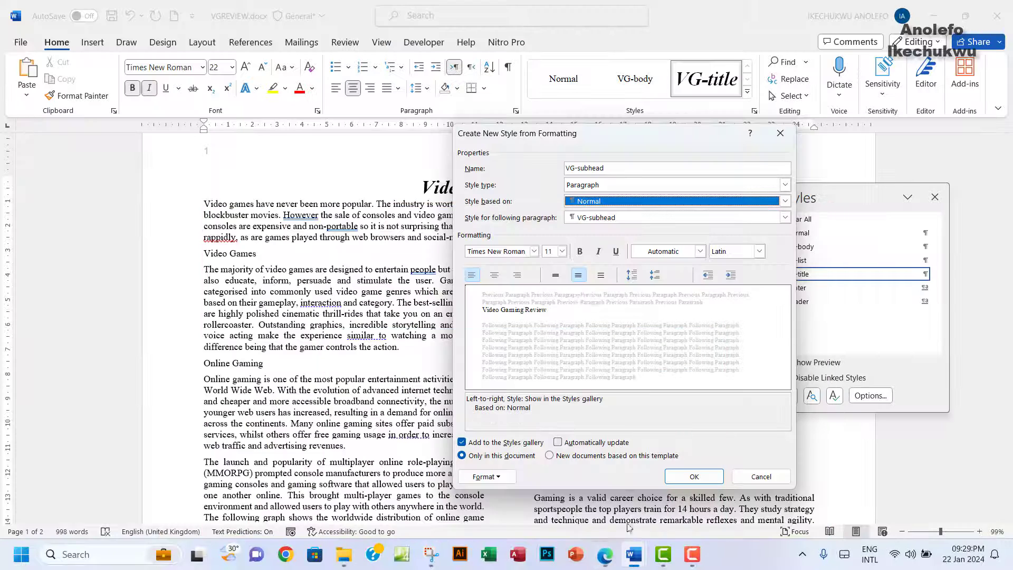
Step: Set the VG-subhead font to Arial at 20 pt
left_click(534, 251)
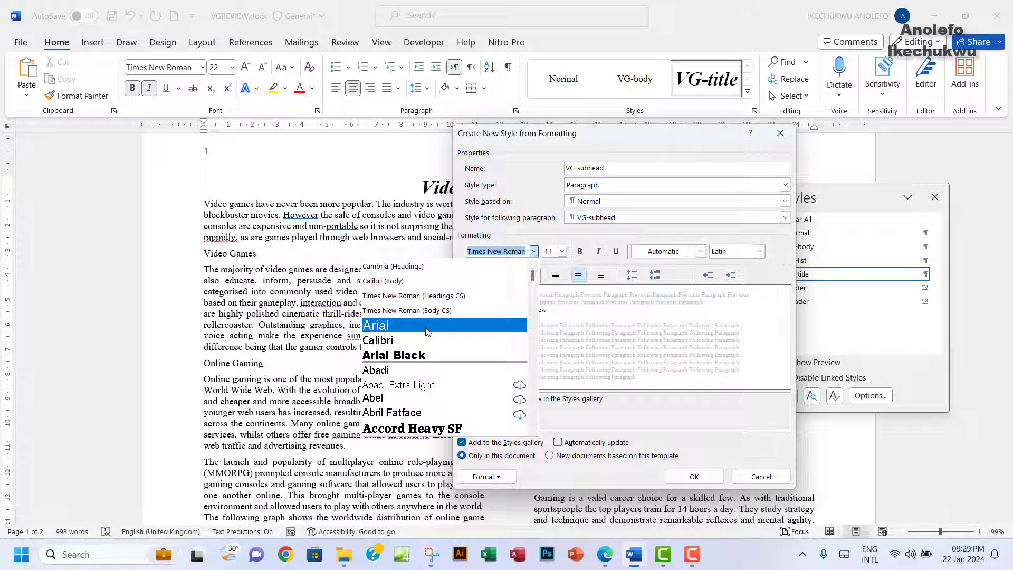
left_click(428, 331)
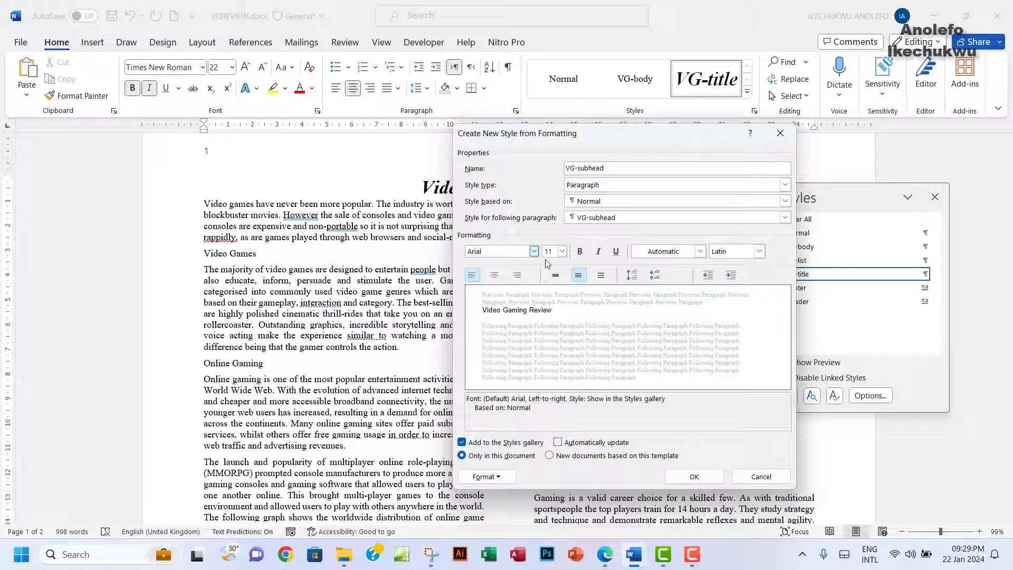
left_click(612, 562)
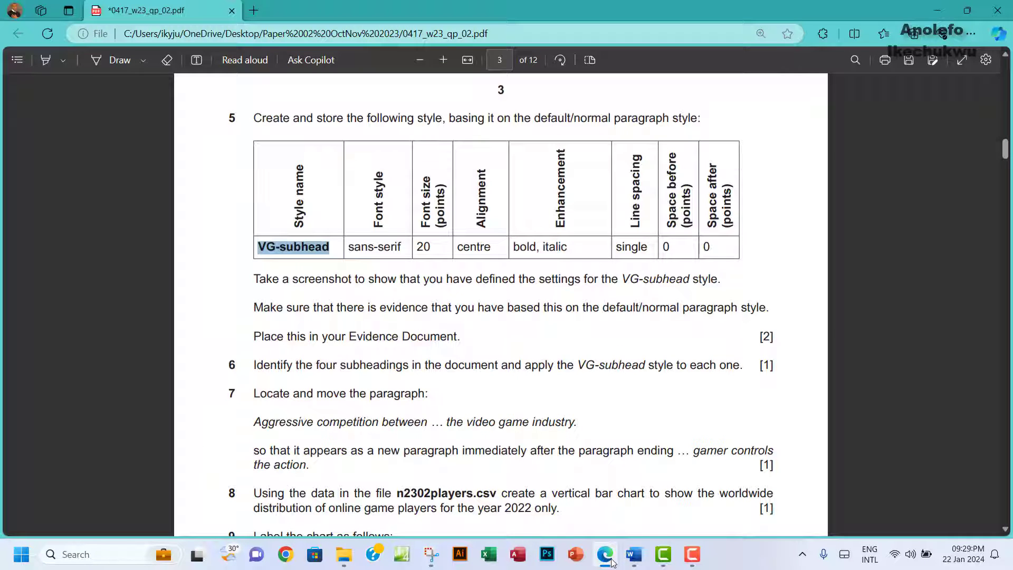
left_click(612, 563)
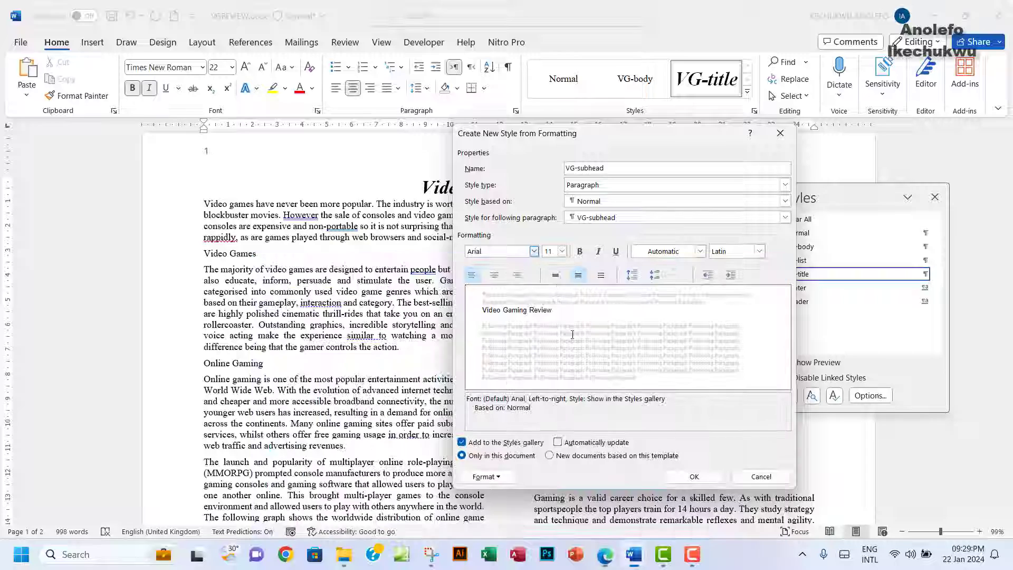
left_click(562, 252)
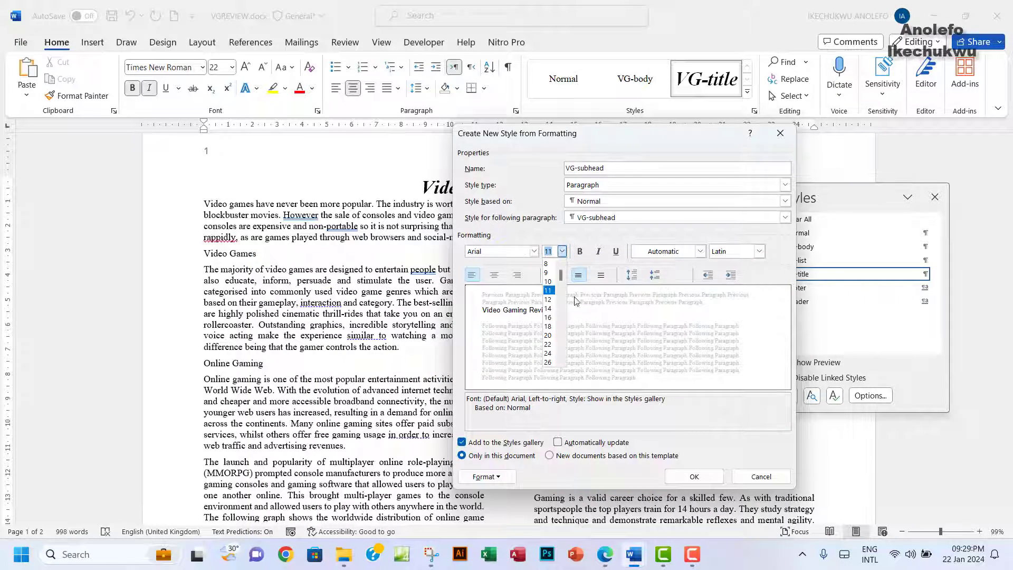
left_click(549, 335)
left_click(605, 553)
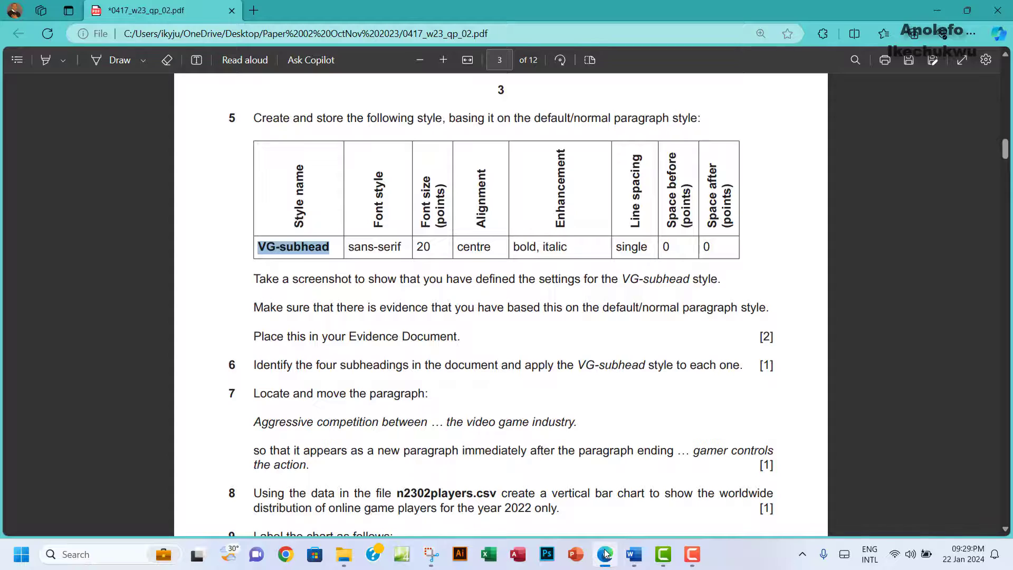
left_click(605, 553)
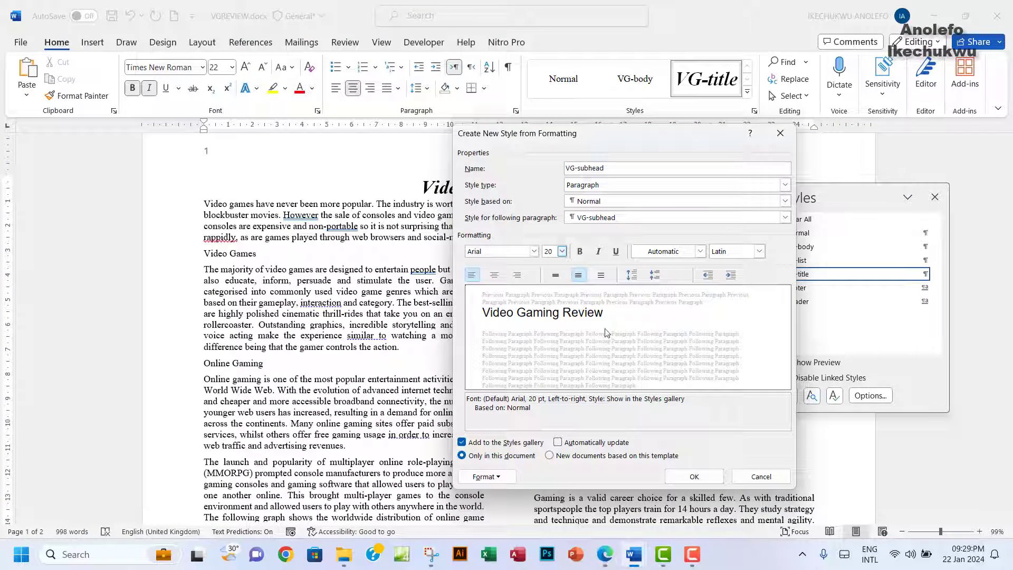
Step: Centre the VG-subhead style, make it bold italic, and bring up its paragraph settings
left_click(495, 275)
left_click(606, 555)
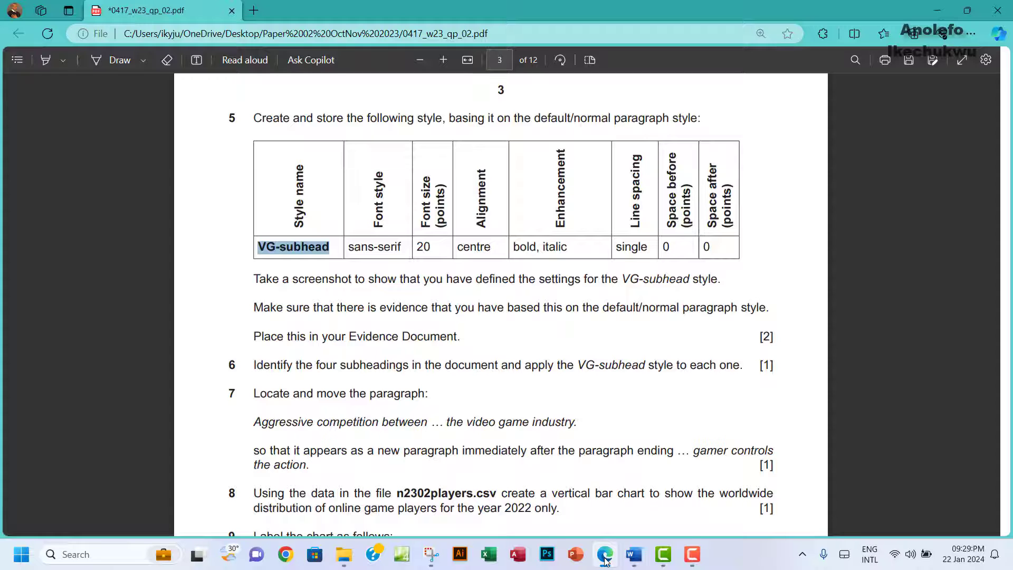
left_click(606, 557)
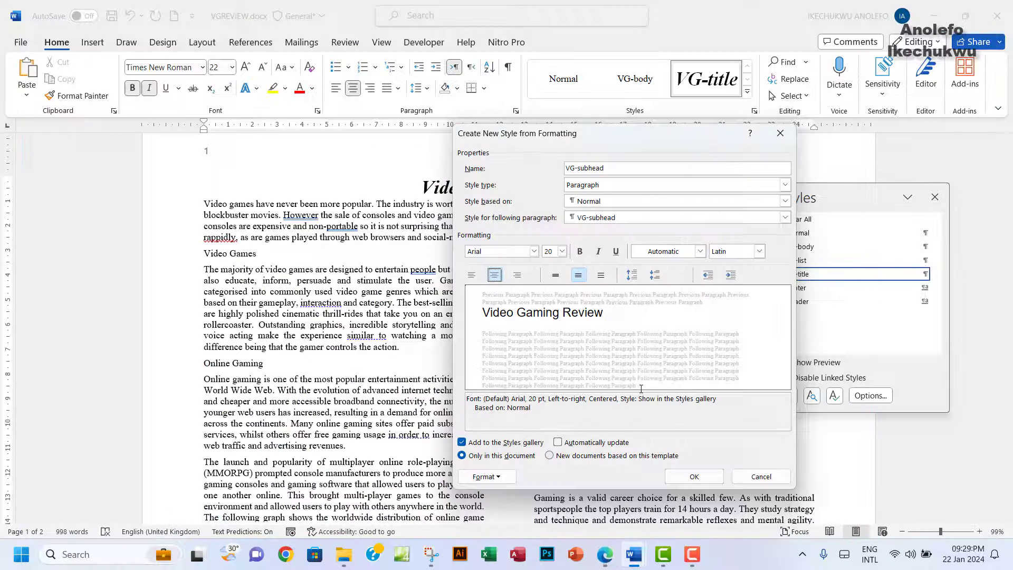
left_click(580, 252)
left_click(598, 252)
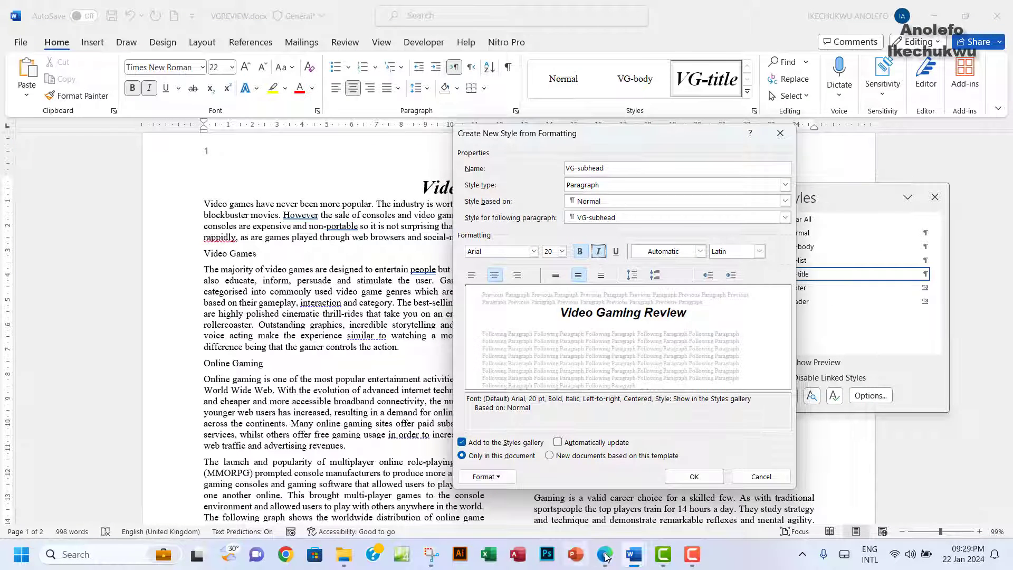
left_click(606, 555)
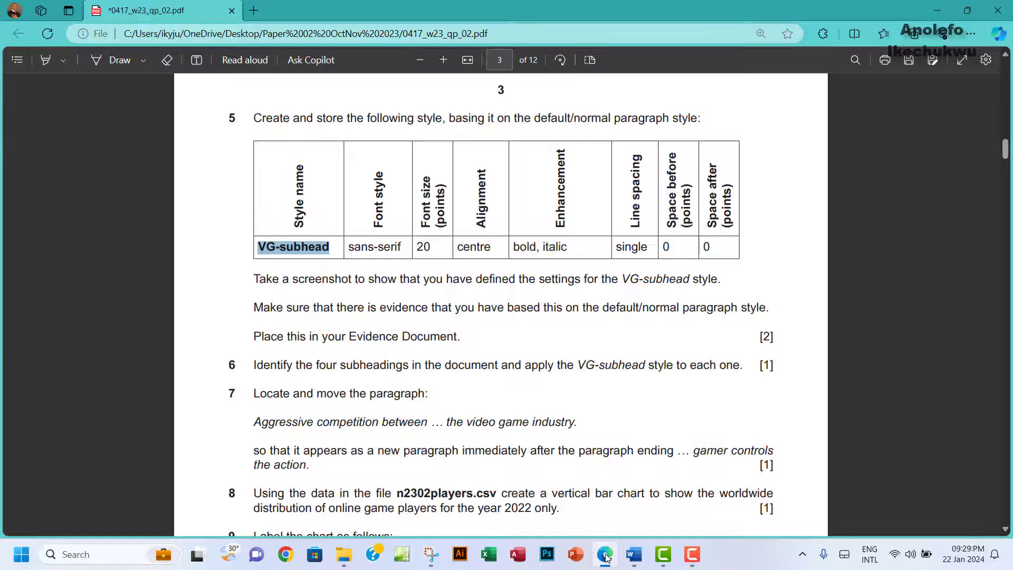
left_click(606, 556)
left_click(486, 477)
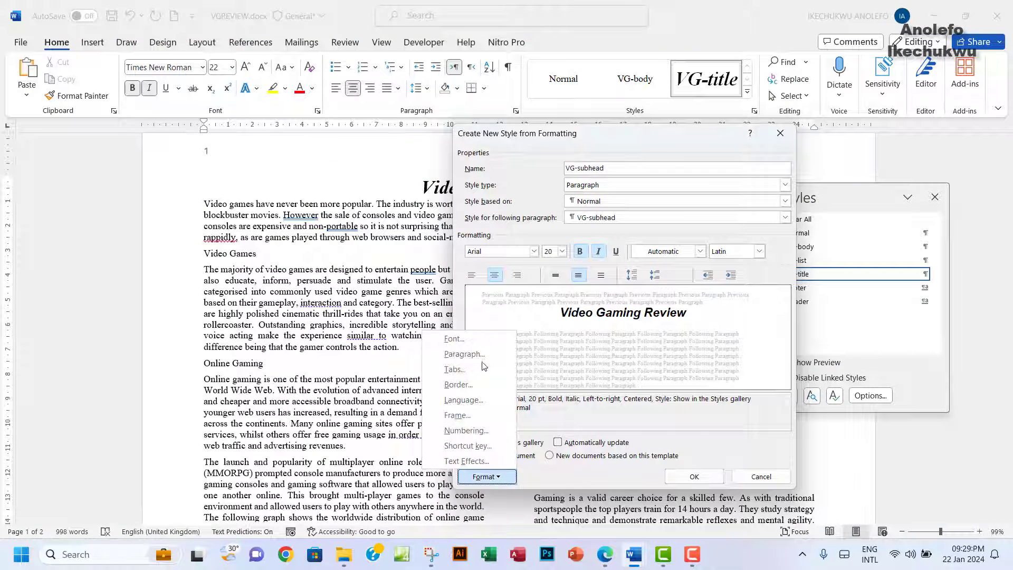
left_click(468, 354)
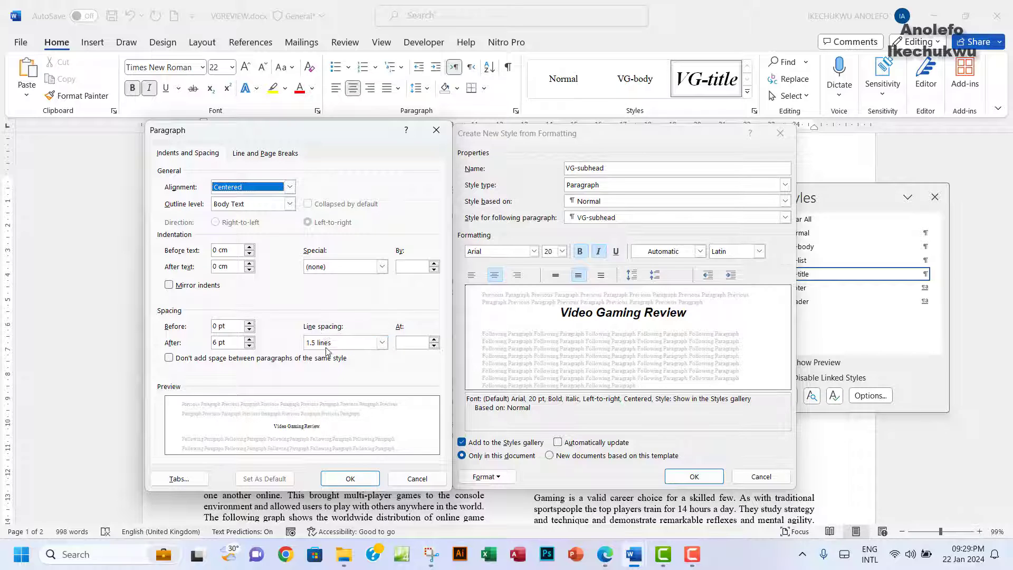
Step: Give the VG-subhead paragraph Single line spacing and 0 pt space after
left_click(382, 343)
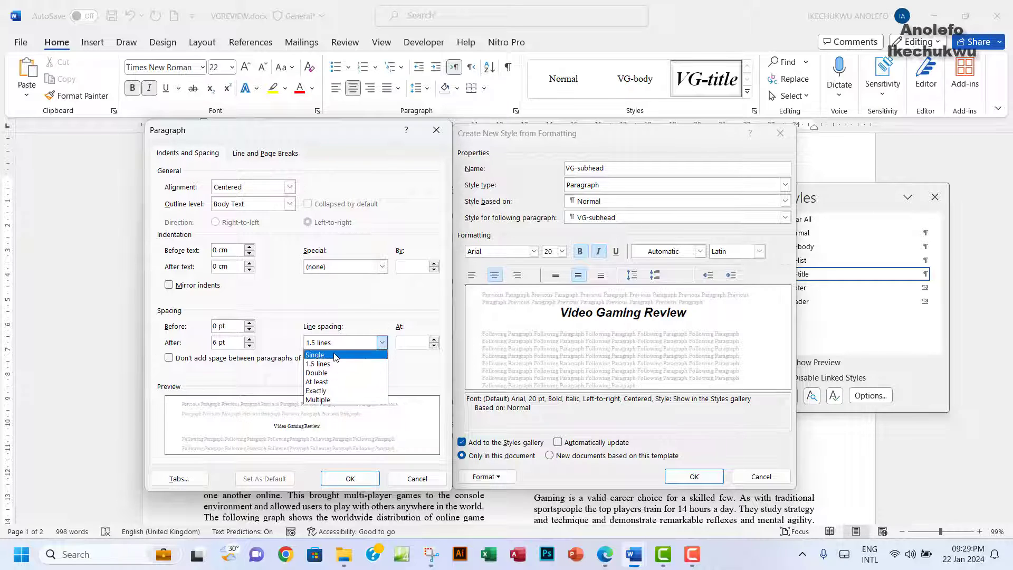
left_click(335, 355)
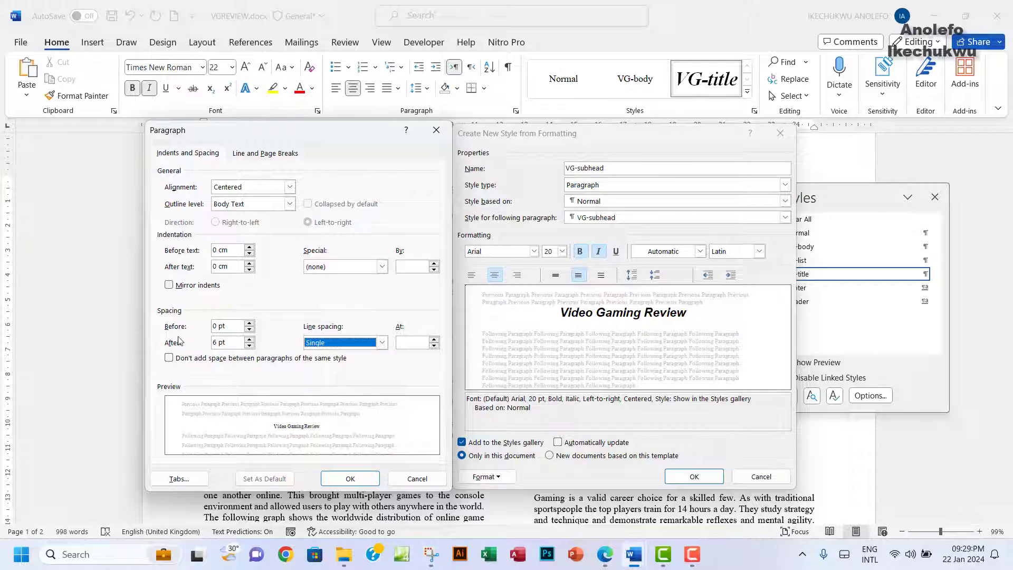
double_click(212, 344)
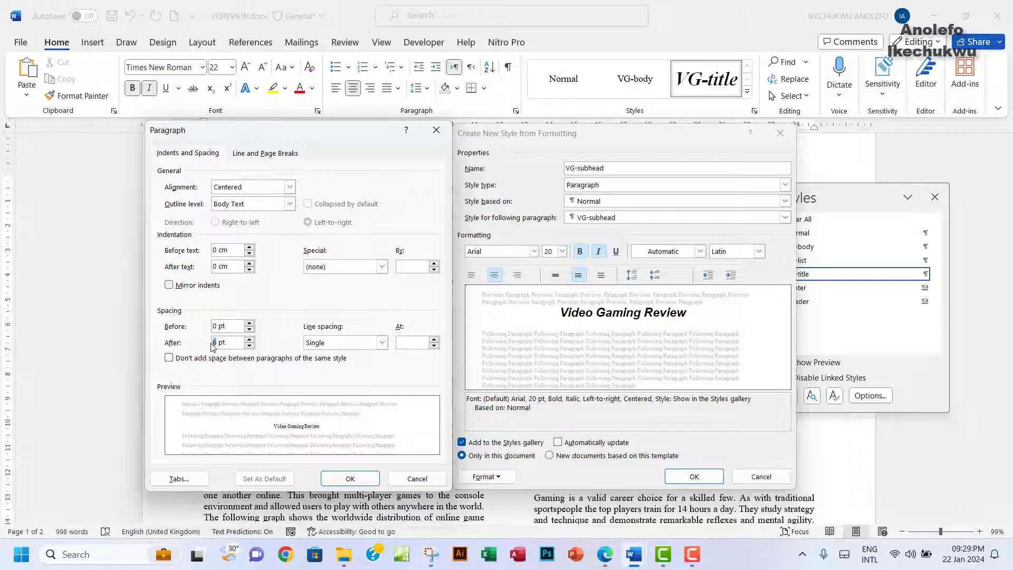
type("0")
left_click(350, 479)
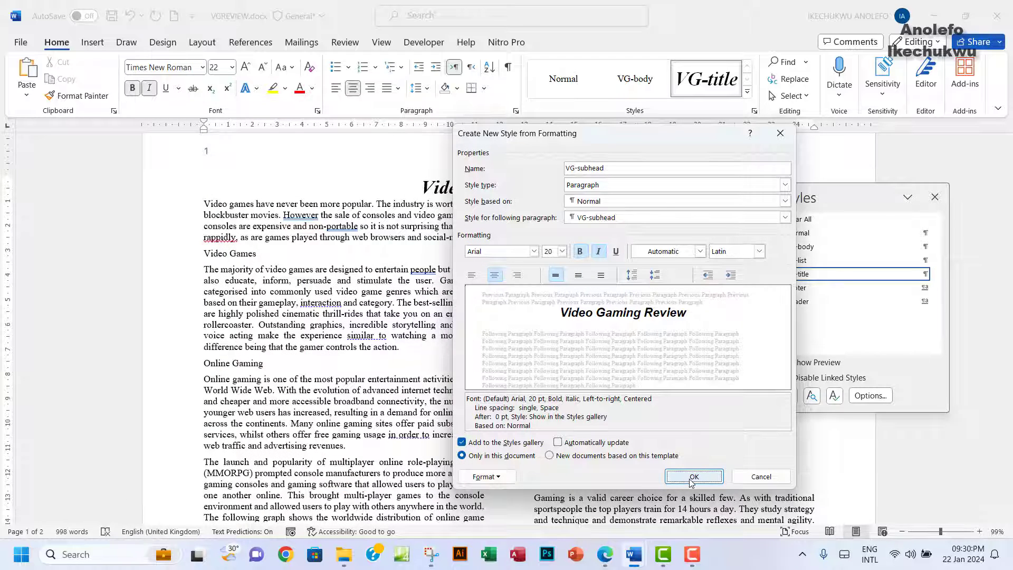
Step: Create the VG-subhead style and reapply VG-title to the Video Gaming Review title
left_click(693, 477)
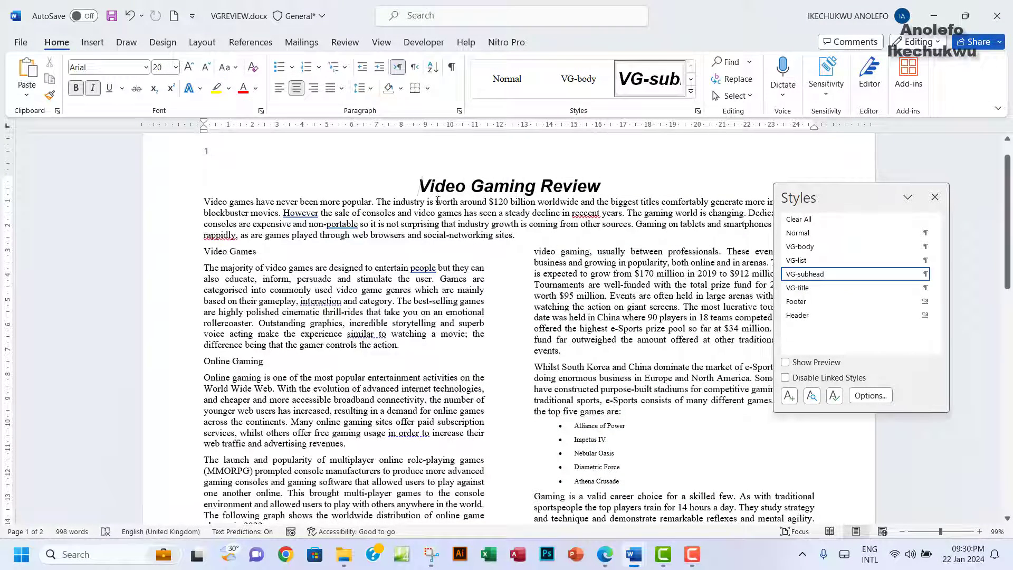
left_click_drag(418, 187, 579, 183)
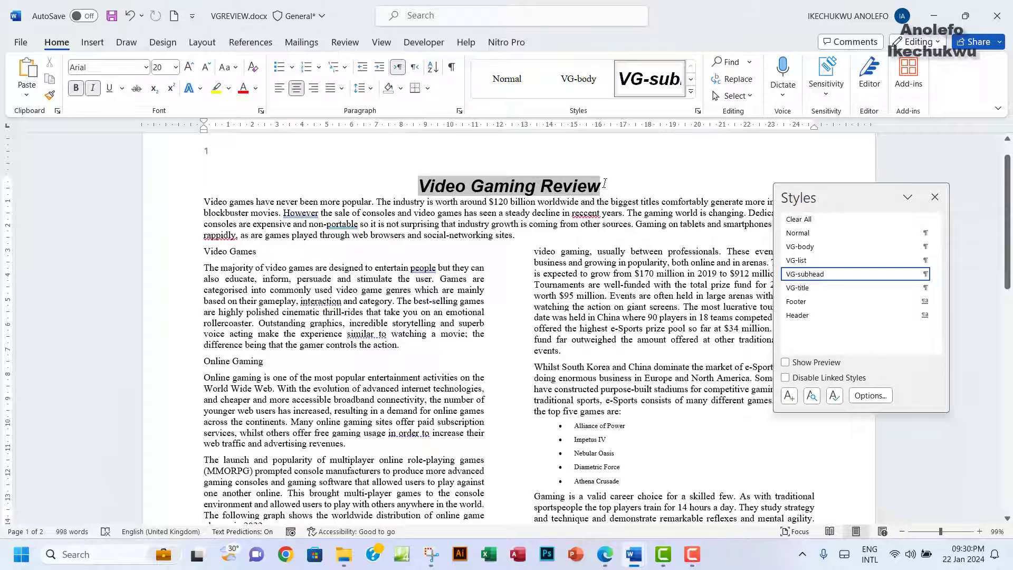
left_click_drag(604, 183, 601, 185)
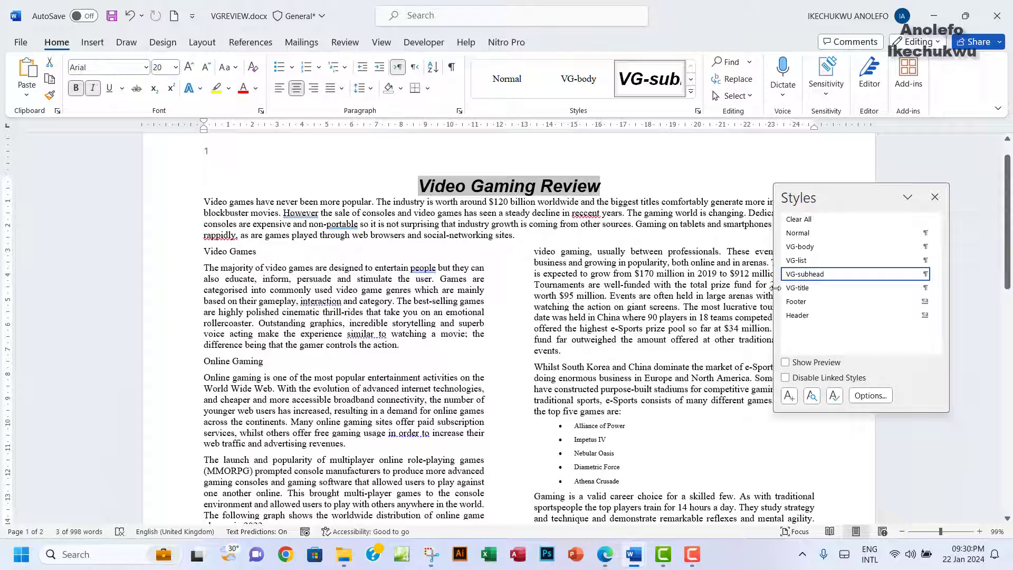
left_click(800, 290)
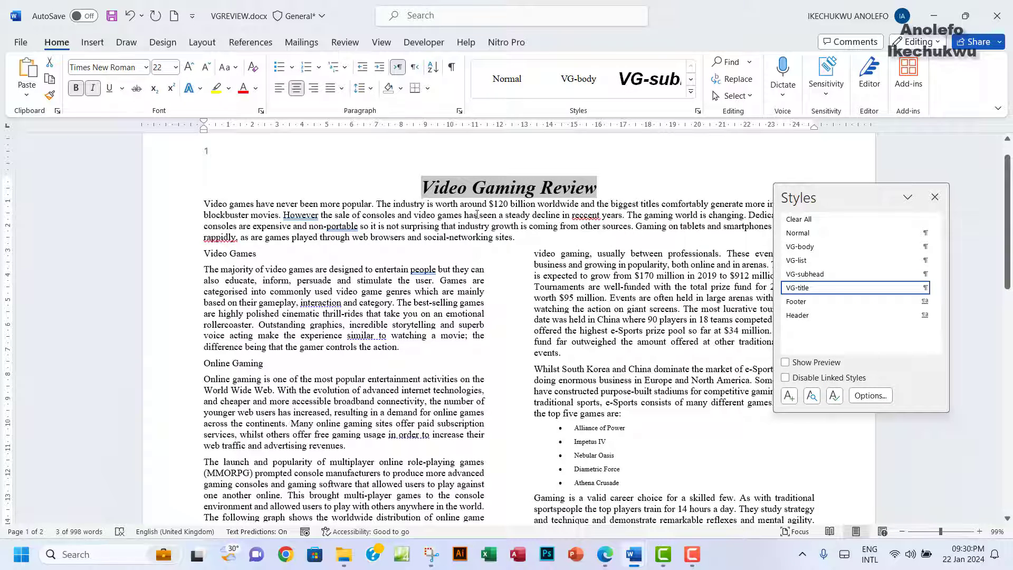
left_click(430, 192)
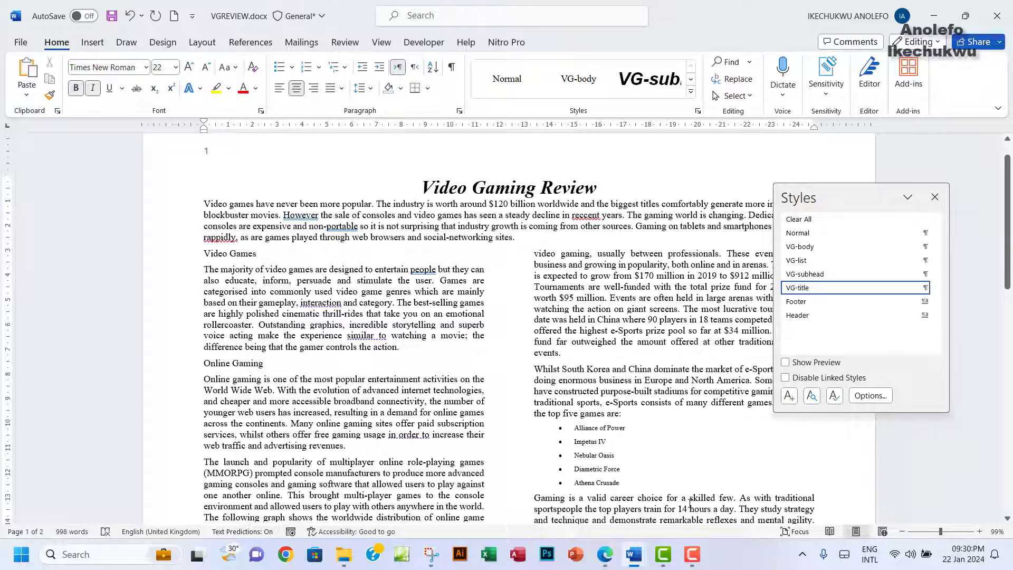
Step: In the Edge exam paper, highlight question 5's VG-subhead specification row in green
left_click(605, 555)
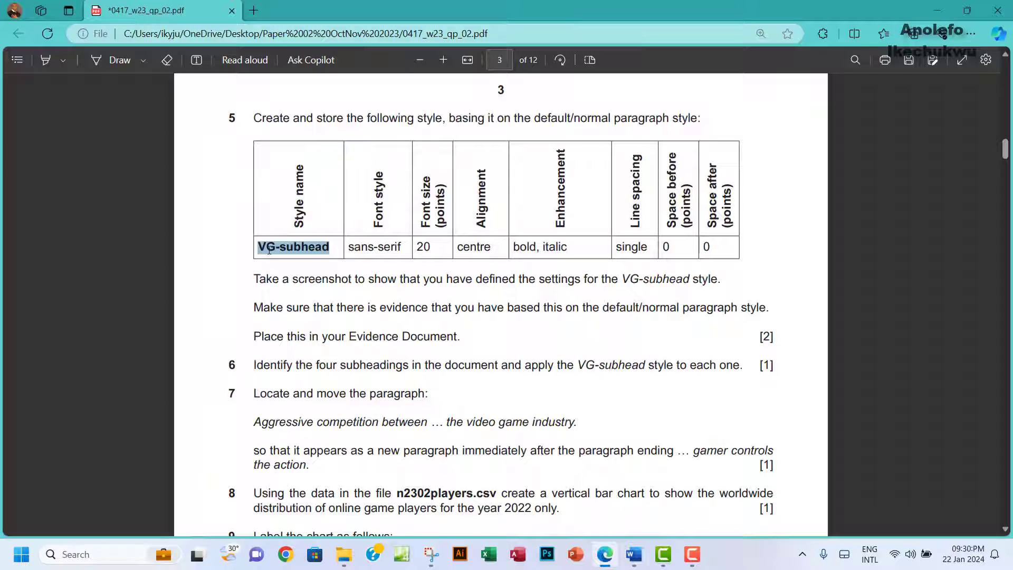
left_click_drag(266, 248, 697, 249)
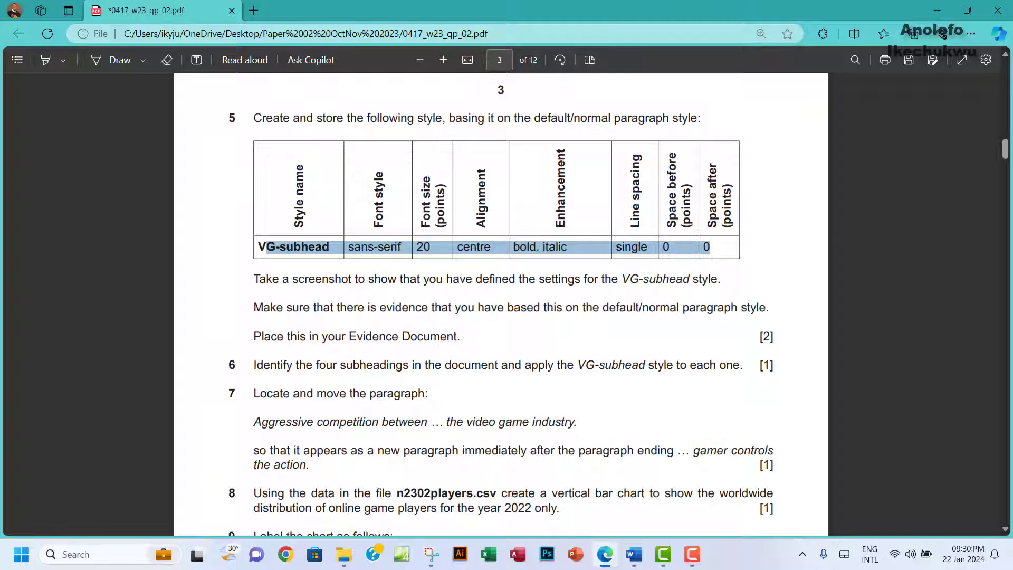
mouse_move(755, 158)
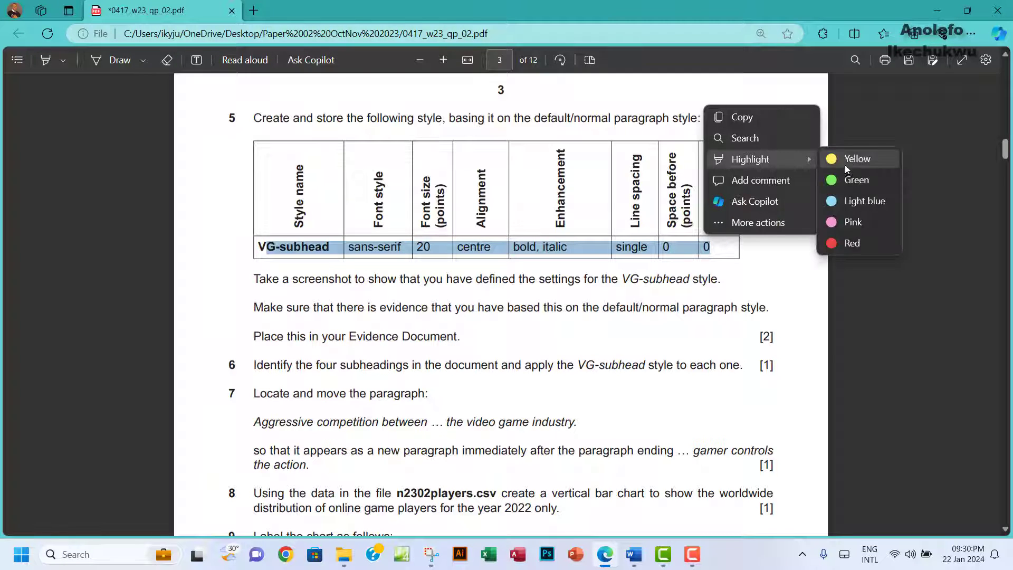
left_click(846, 180)
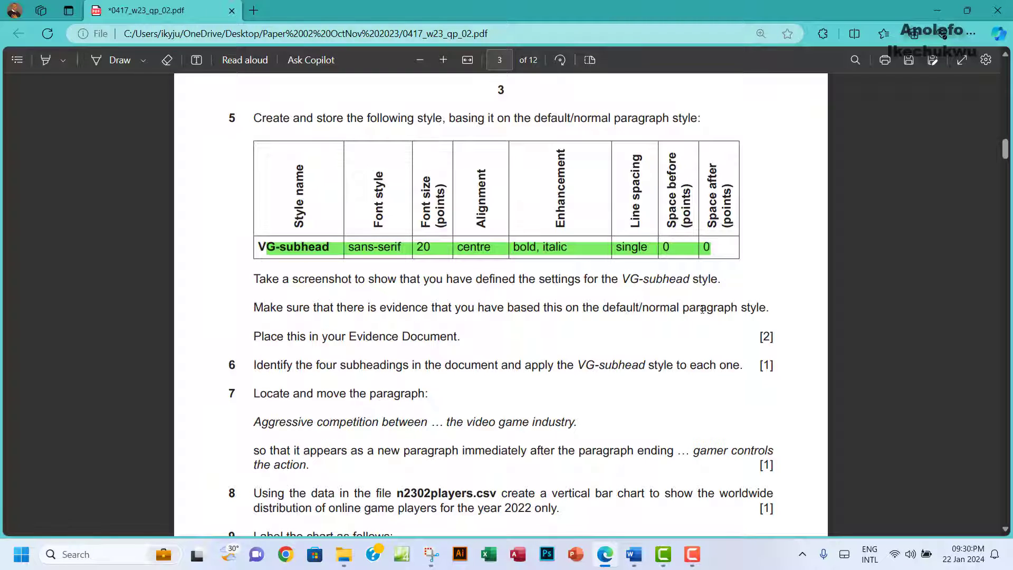
Step: Bring VGREVIEW.docx to the front in Word from its taskbar preview
mouse_move(635, 554)
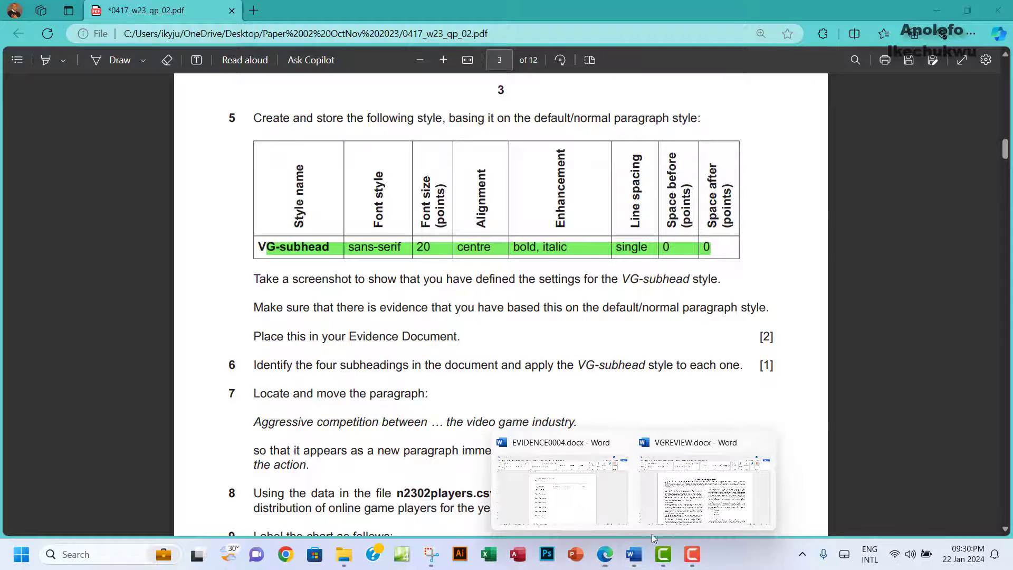
left_click(702, 508)
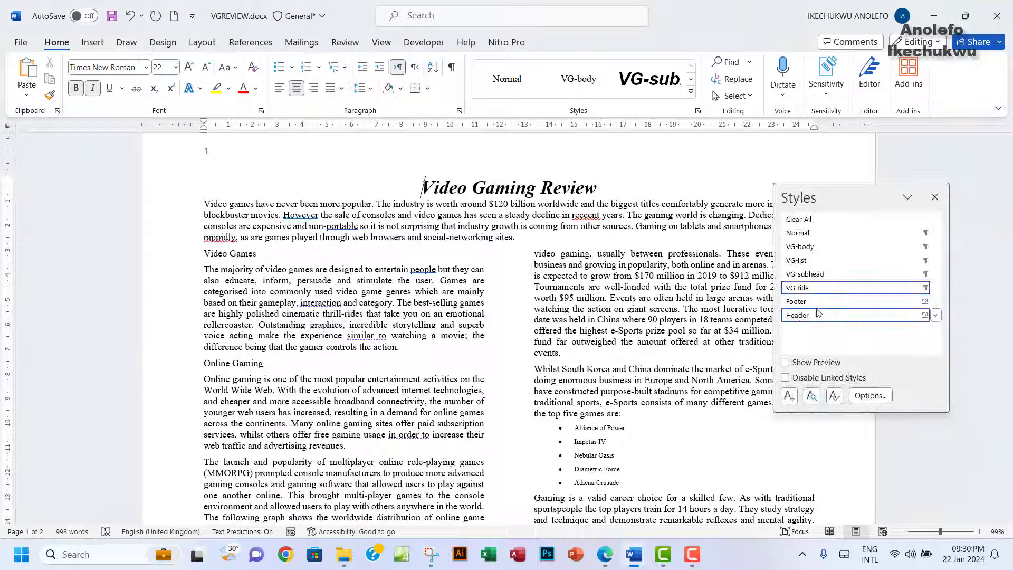
Step: Open the Modify Style dialog for VG-subhead, keeping it based on Normal
mouse_move(936, 277)
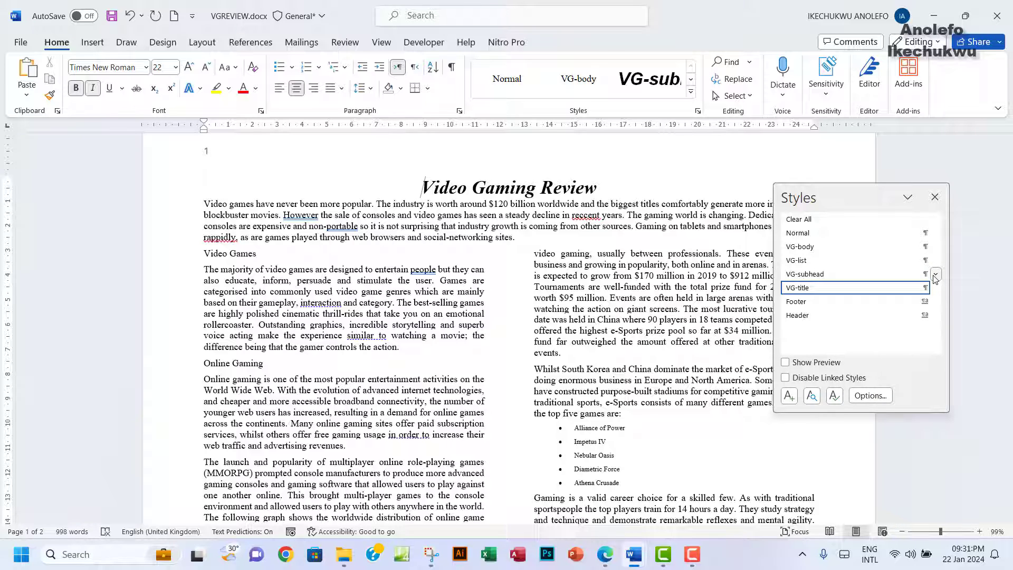
left_click(936, 275)
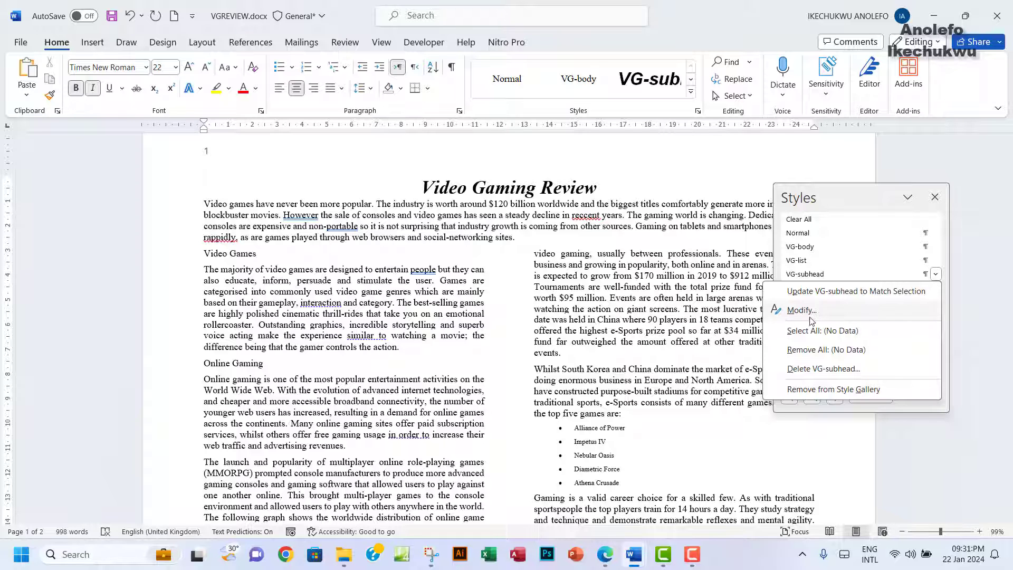
left_click(812, 315)
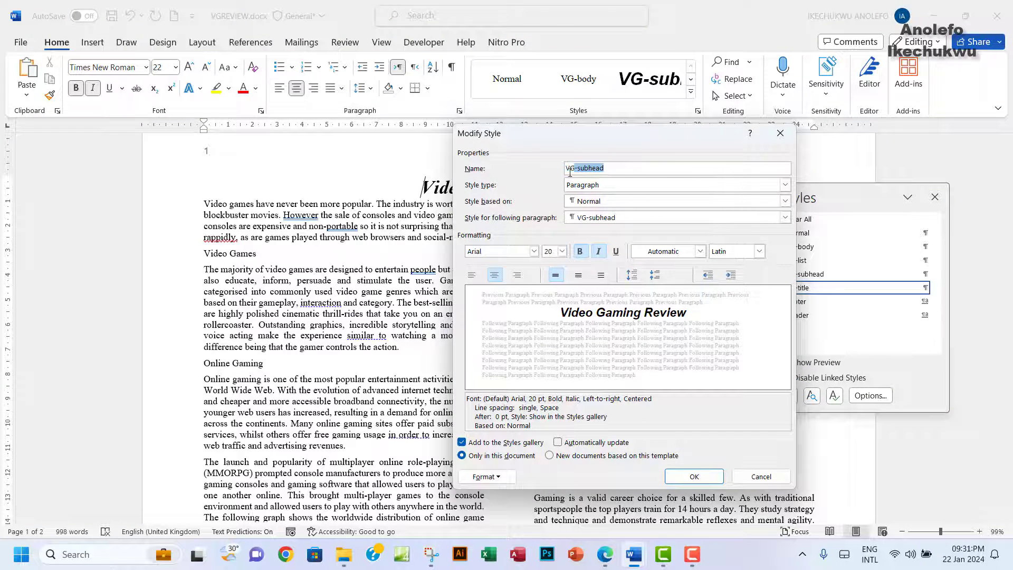
left_click(610, 202)
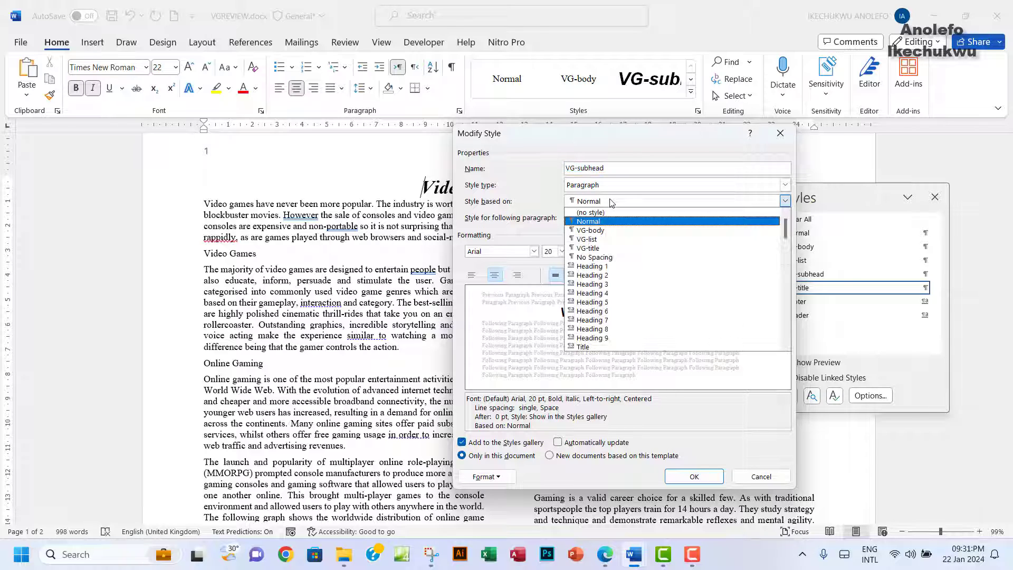
left_click(596, 203)
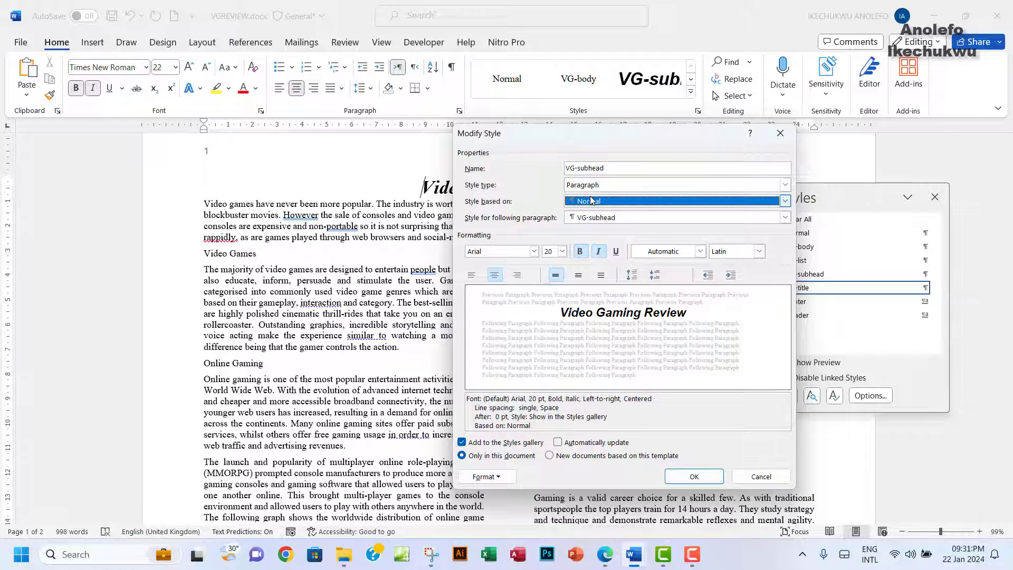
Step: Show VG-subhead's paragraph settings beside the style dialog and bring up Snipping Tool
left_click(486, 477)
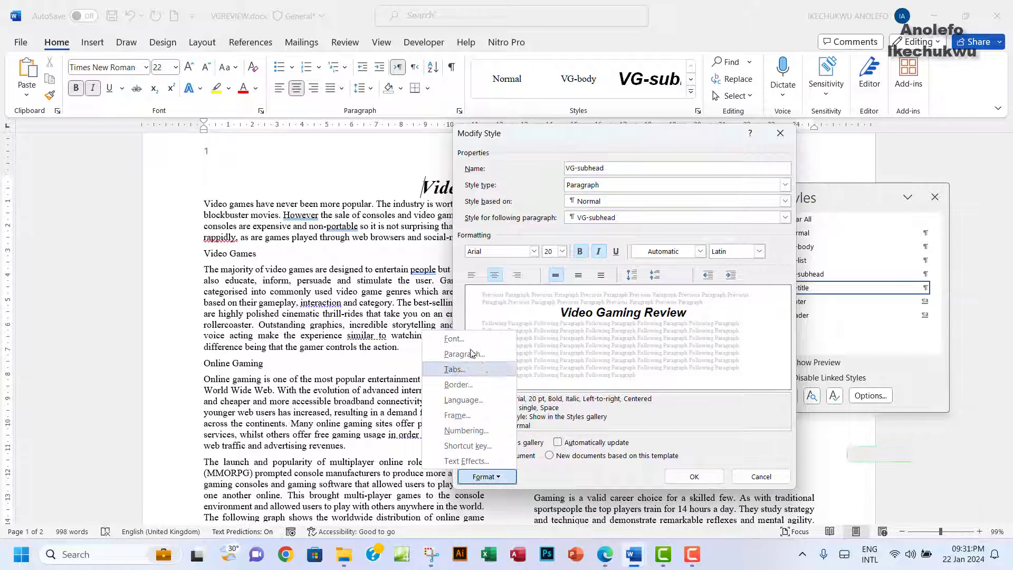
left_click(472, 353)
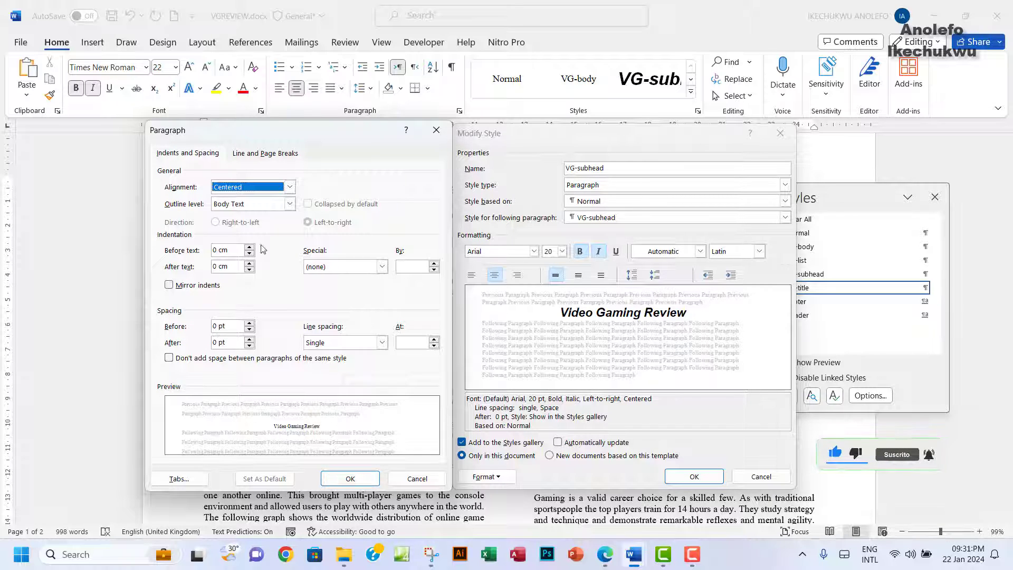
left_click_drag(341, 138, 341, 144)
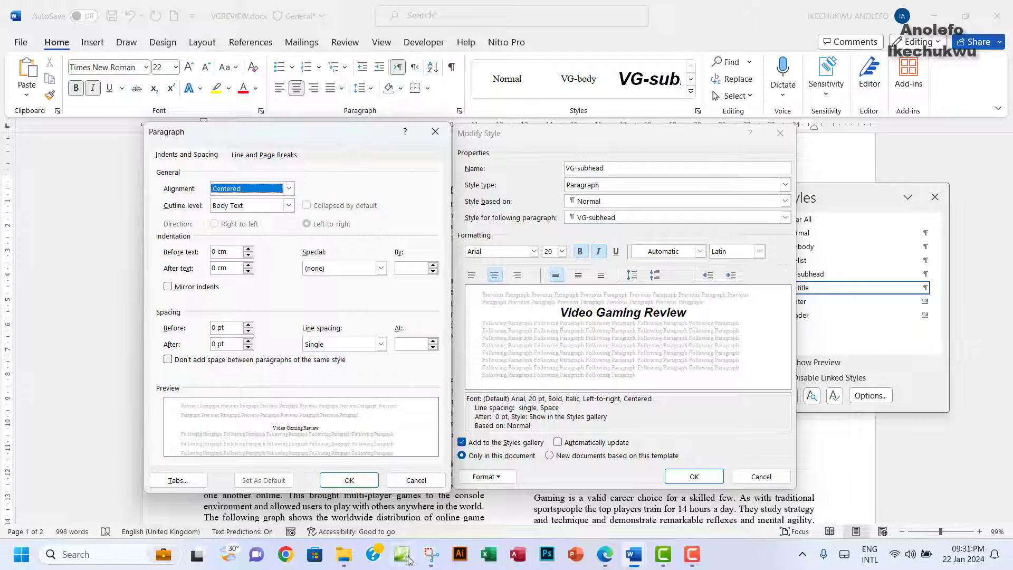
left_click(429, 558)
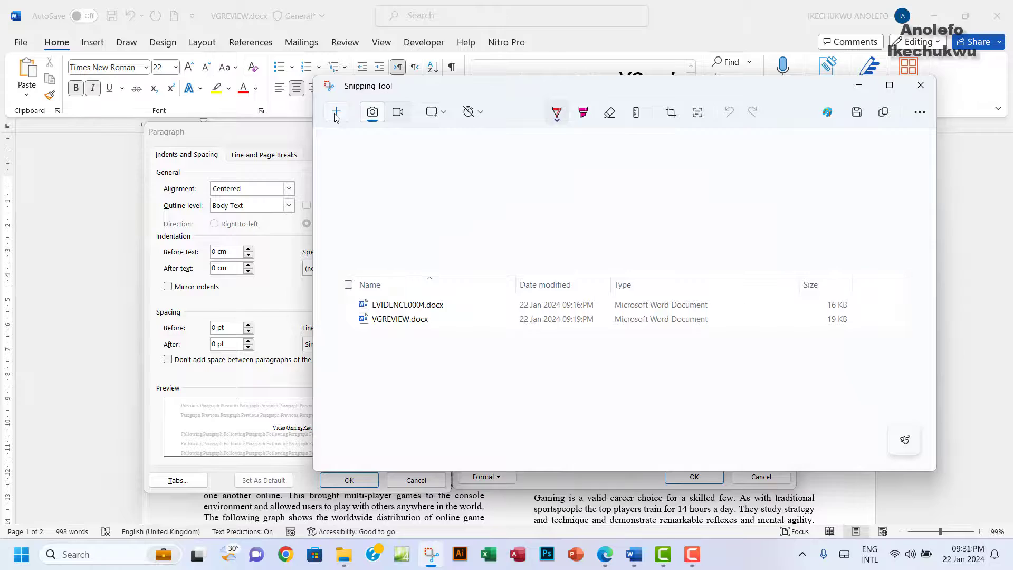
Step: Snip both the VG-subhead style and paragraph dialogs, then confirm both with OK
left_click(333, 113)
left_click_drag(142, 121, 791, 485)
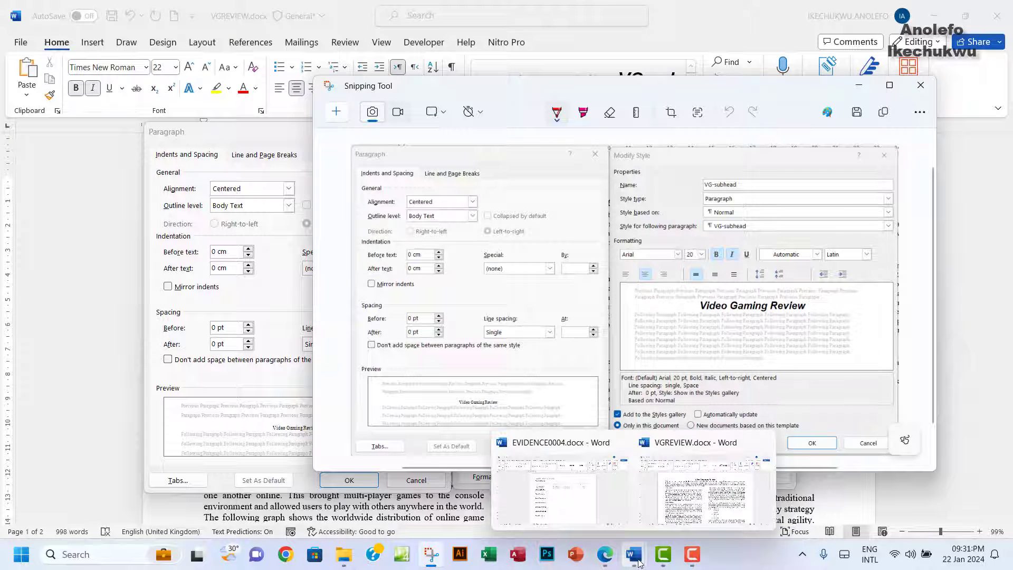
left_click(604, 556)
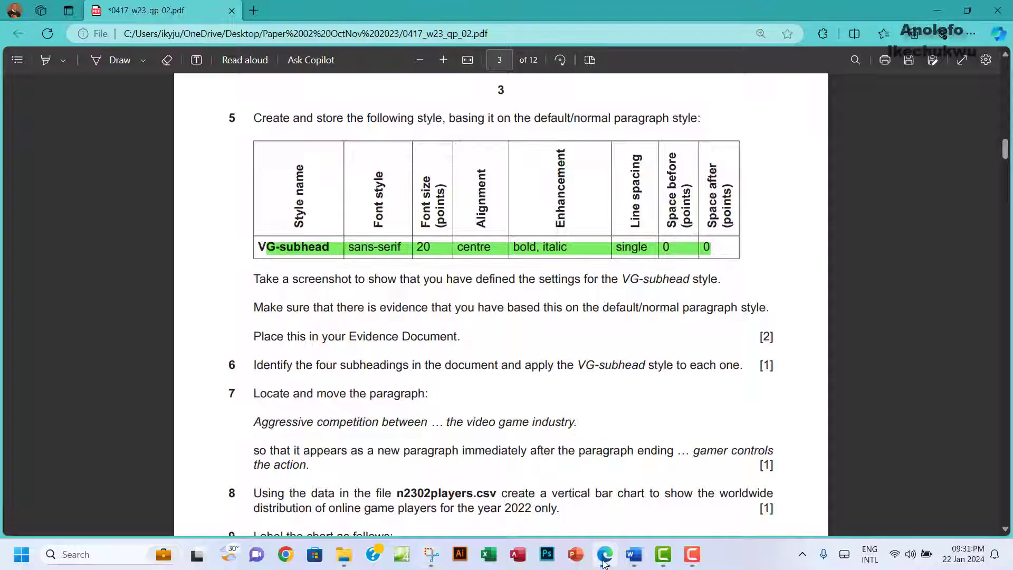
left_click(689, 491)
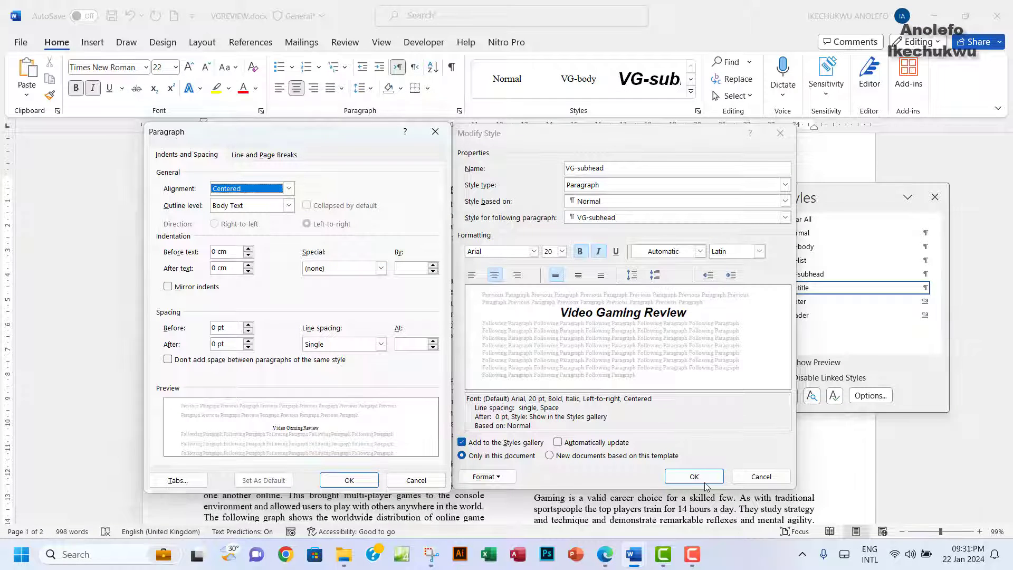
left_click(435, 131)
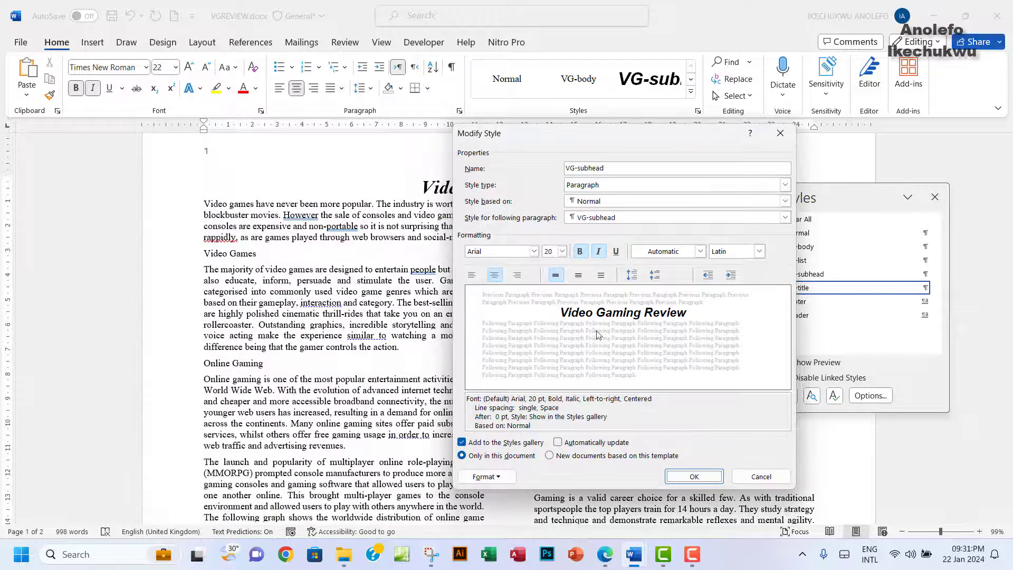
left_click(694, 476)
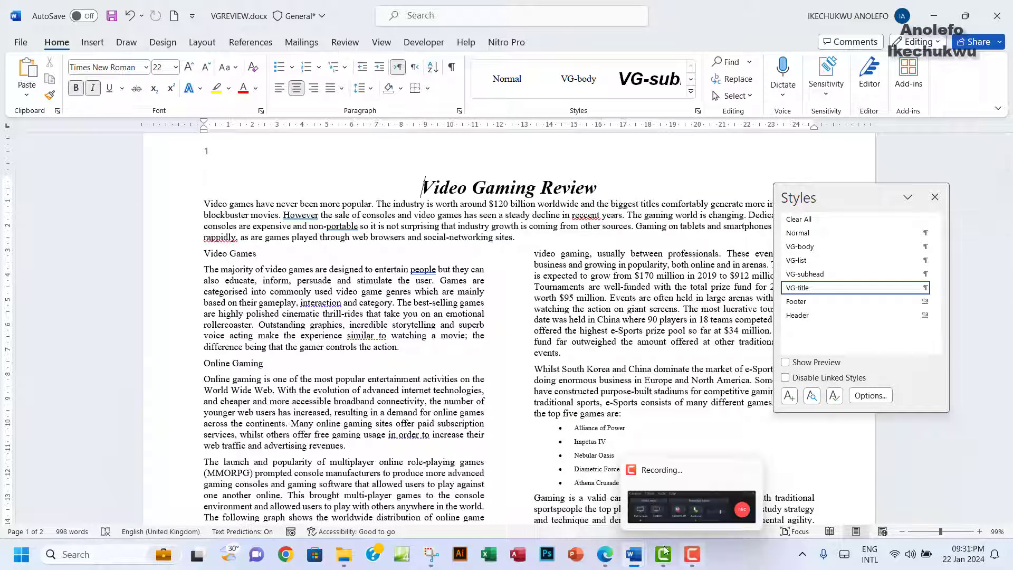
Step: Paste the screenshot below Step 5 evidence in EVIDENCE0004.docx, then return to the exam PDF
mouse_move(631, 562)
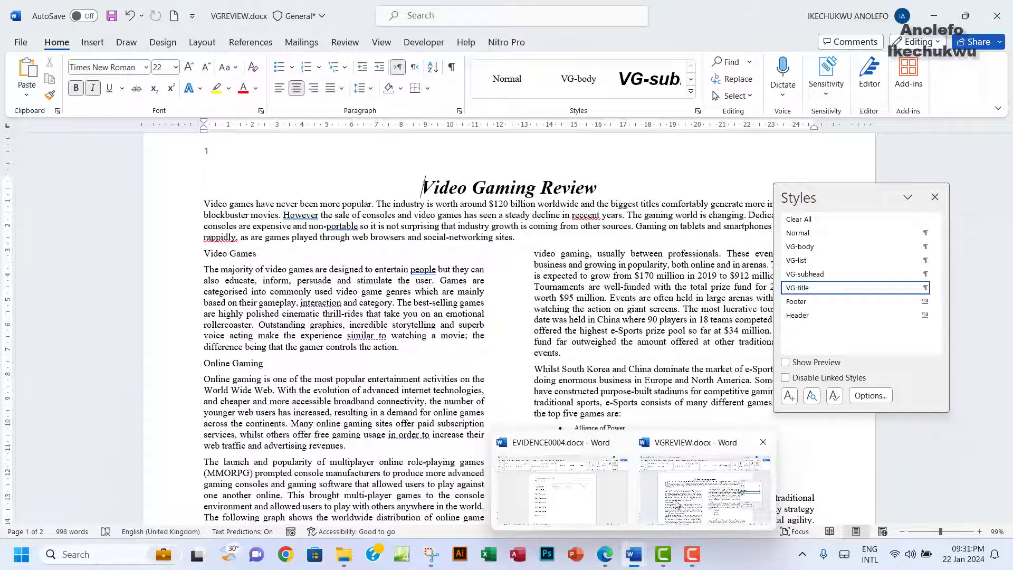
left_click(560, 506)
left_click(330, 288)
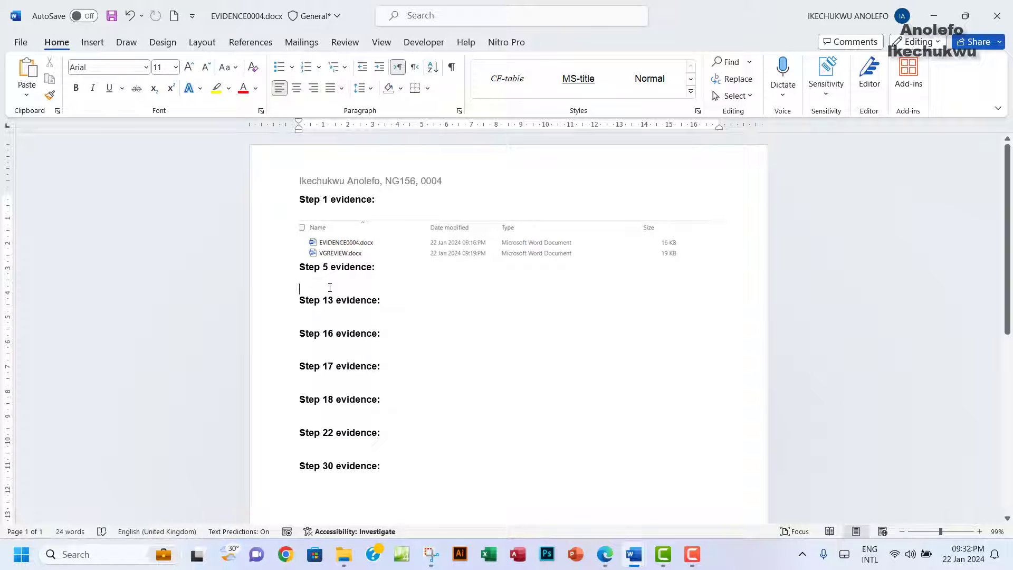
key("ctrl+v")
scroll(448, 392, "down", 10)
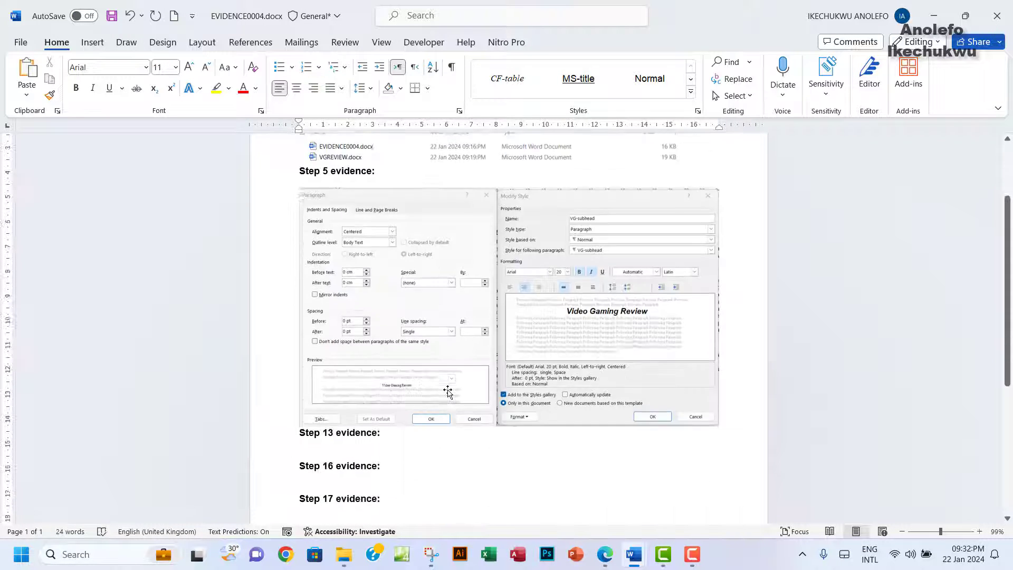
mouse_move(605, 554)
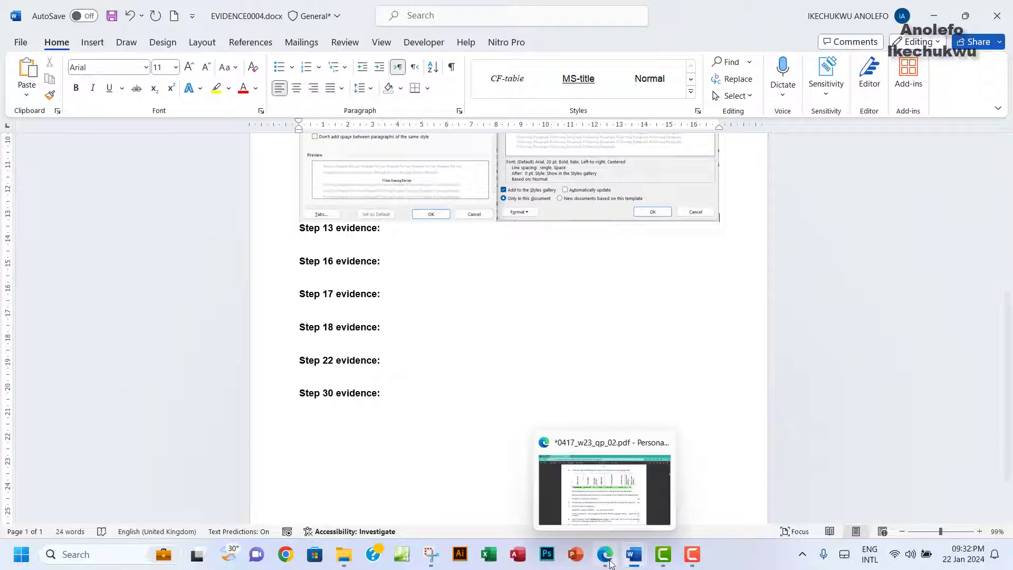
left_click(604, 494)
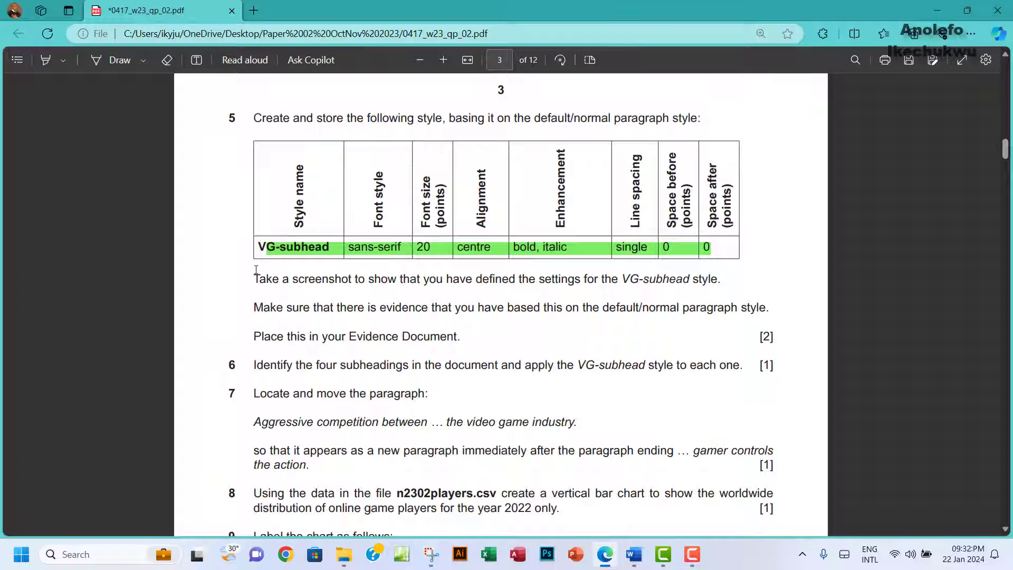
Step: Highlight task 5's three screenshot instruction lines green, then return to VGREVIEW.docx
left_click_drag(256, 269, 478, 340)
mouse_move(486, 253)
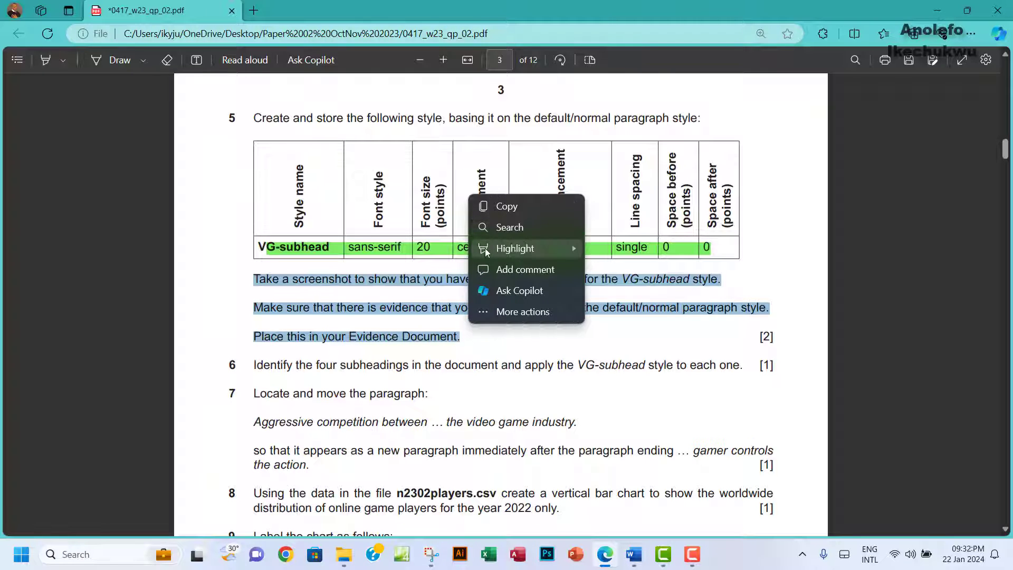
mouse_move(581, 246)
left_click(619, 264)
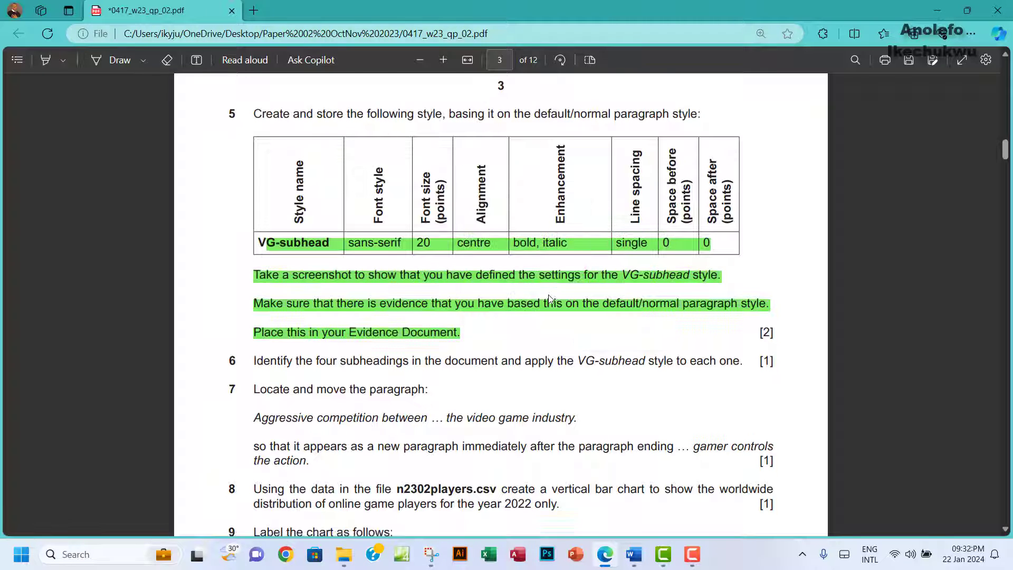
scroll(548, 299, "down", 4)
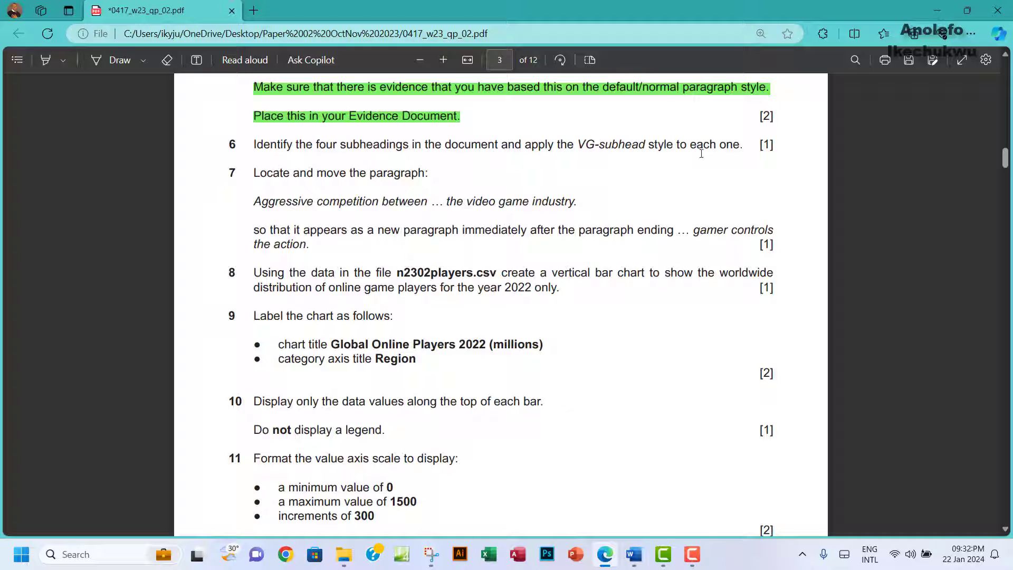
mouse_move(634, 554)
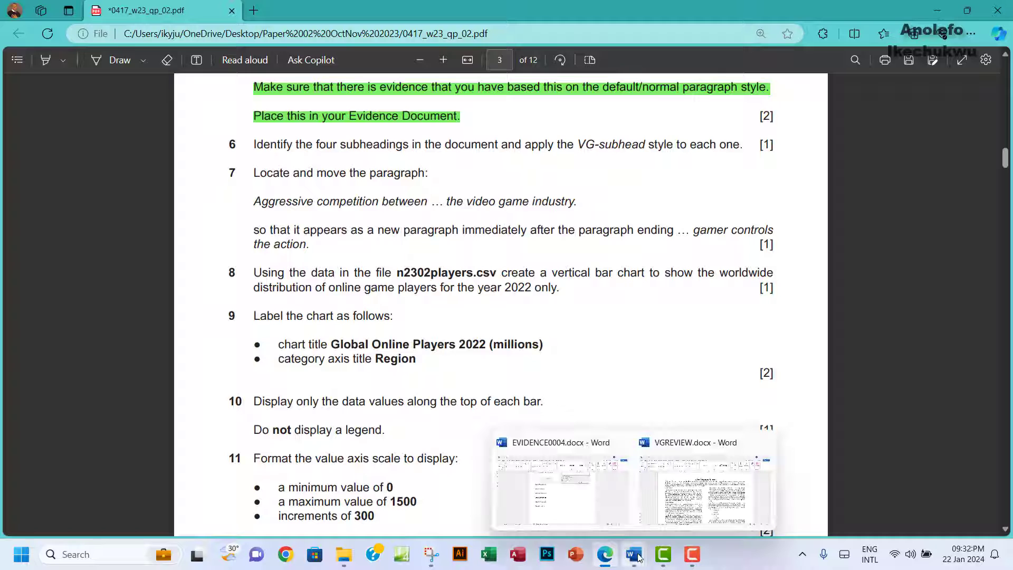
left_click(680, 504)
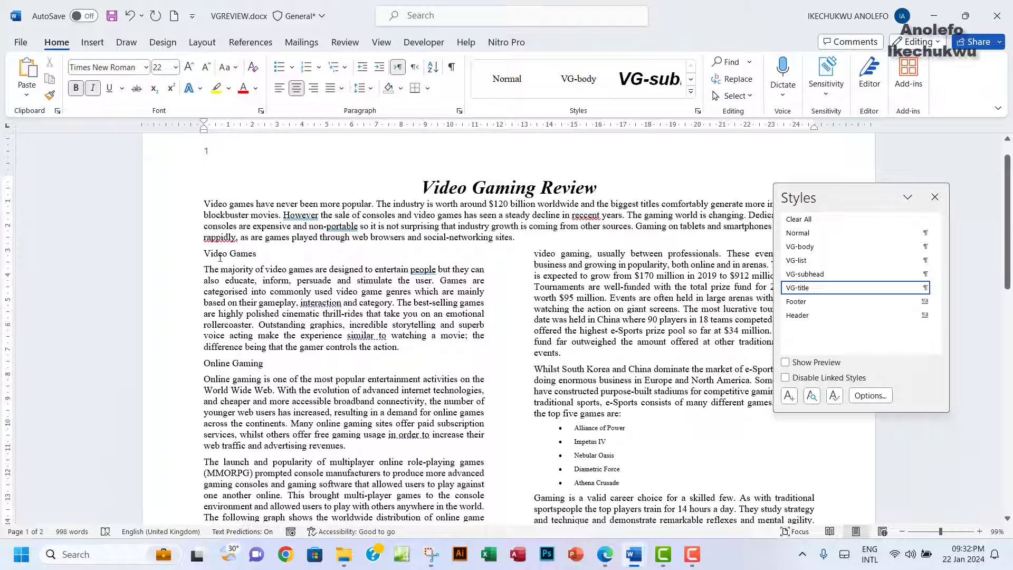
Step: Check the Video Games, Online Gaming and e-Sports subheadings, then select Mobile Devices
left_click_drag(200, 254, 259, 258)
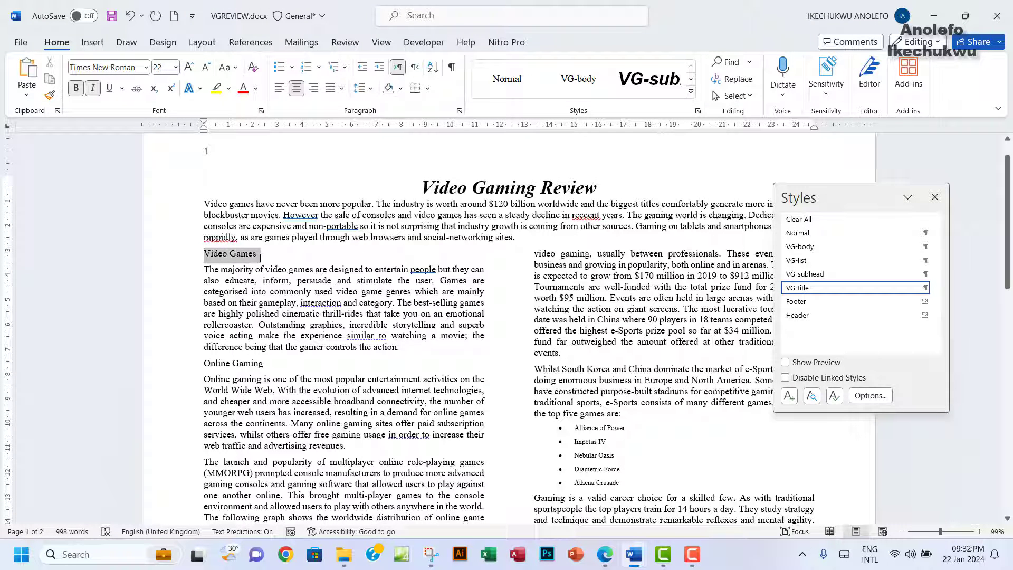
scroll(234, 362, "down", 2)
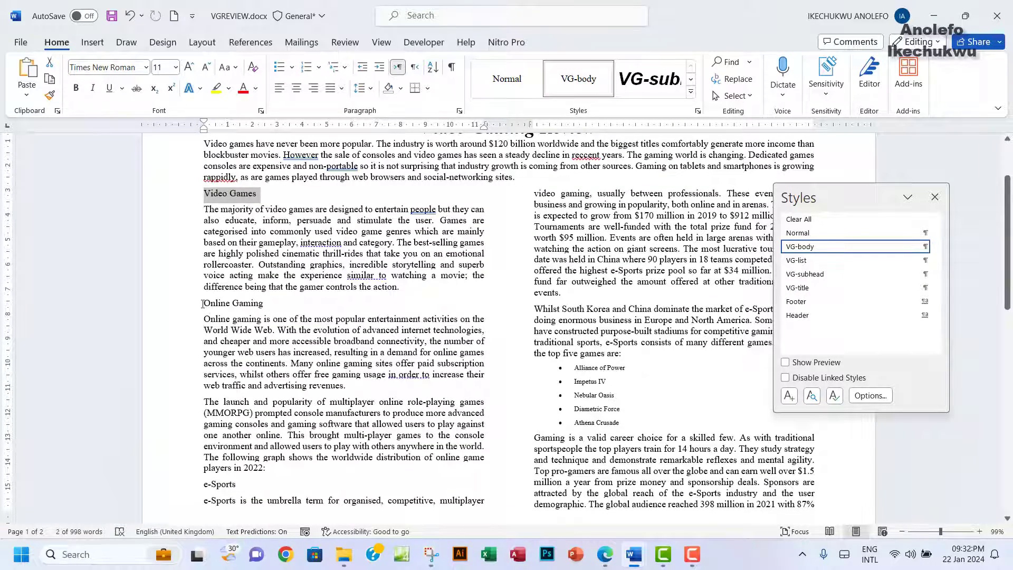
left_click_drag(203, 303, 266, 306)
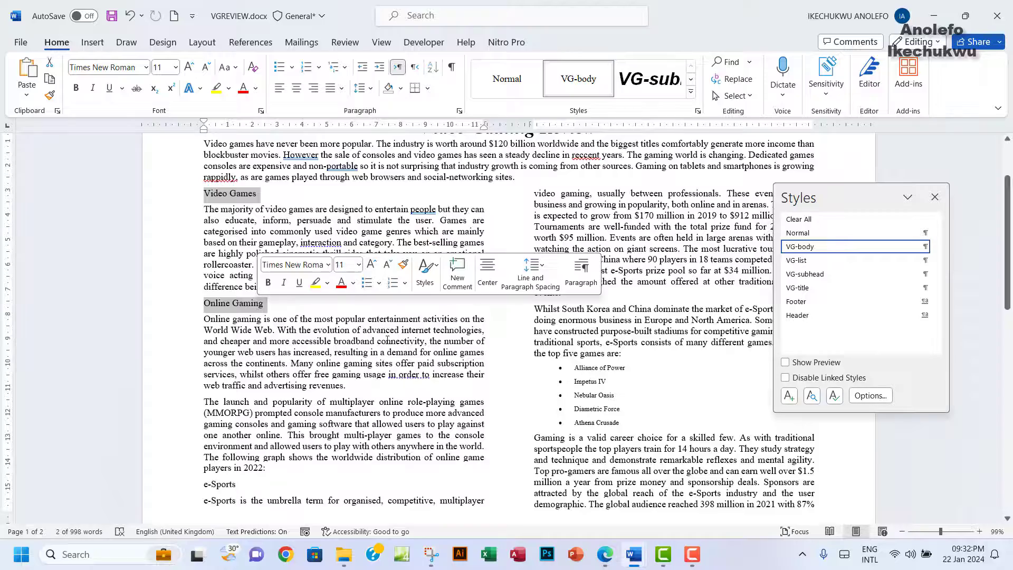
scroll(387, 340, "down", 7)
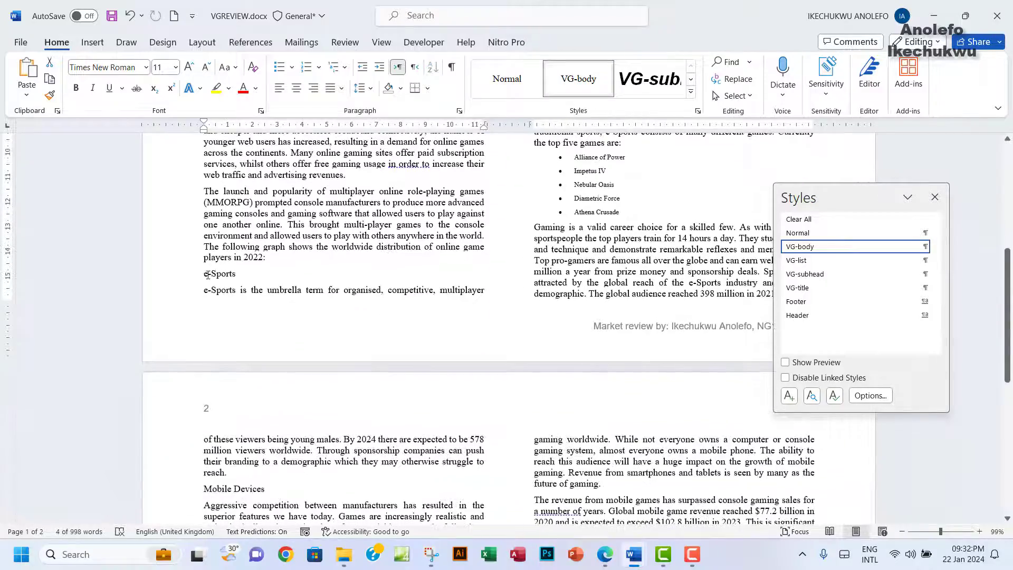
left_click_drag(204, 275, 241, 277)
scroll(368, 356, "down", 8)
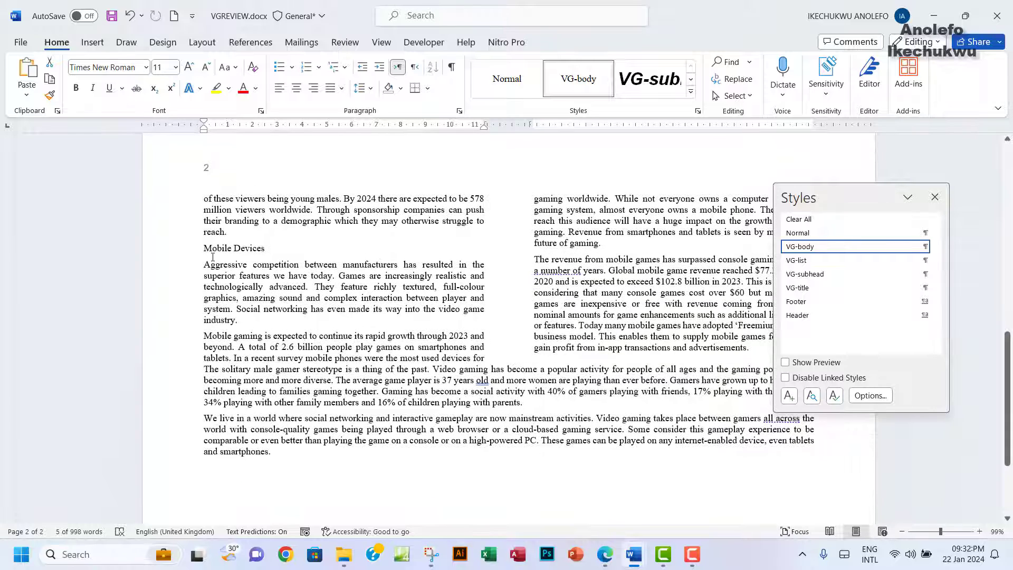
left_click_drag(203, 248, 254, 251)
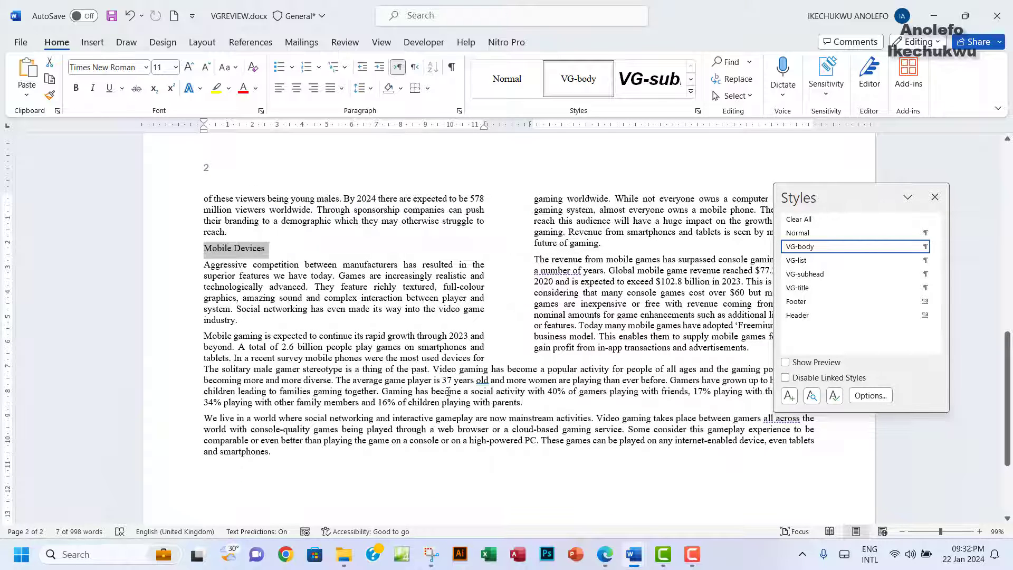
Step: Apply the VG-subhead style to the Mobile Devices heading, then return to the exam paper
left_click(604, 554)
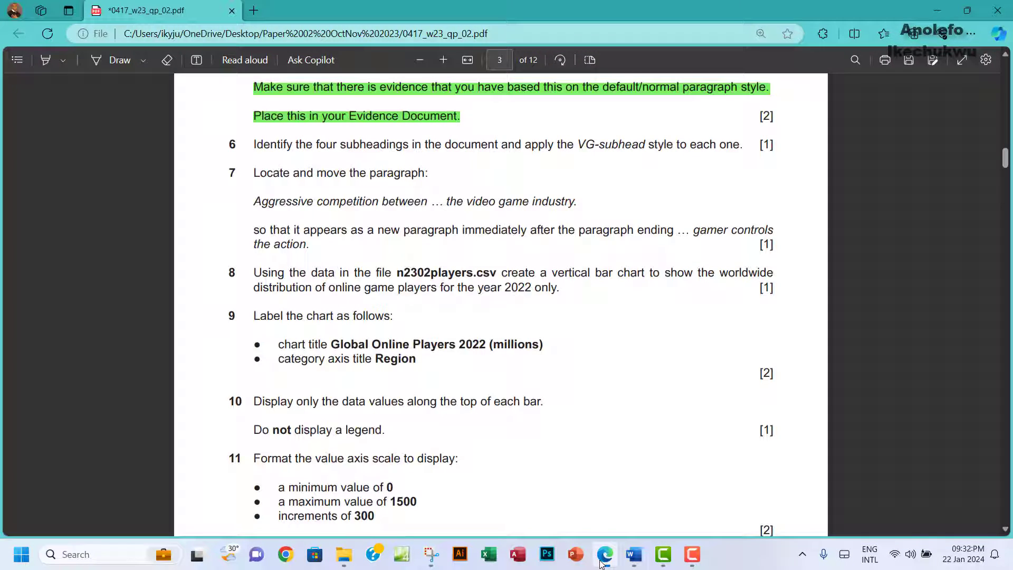
left_click(634, 554)
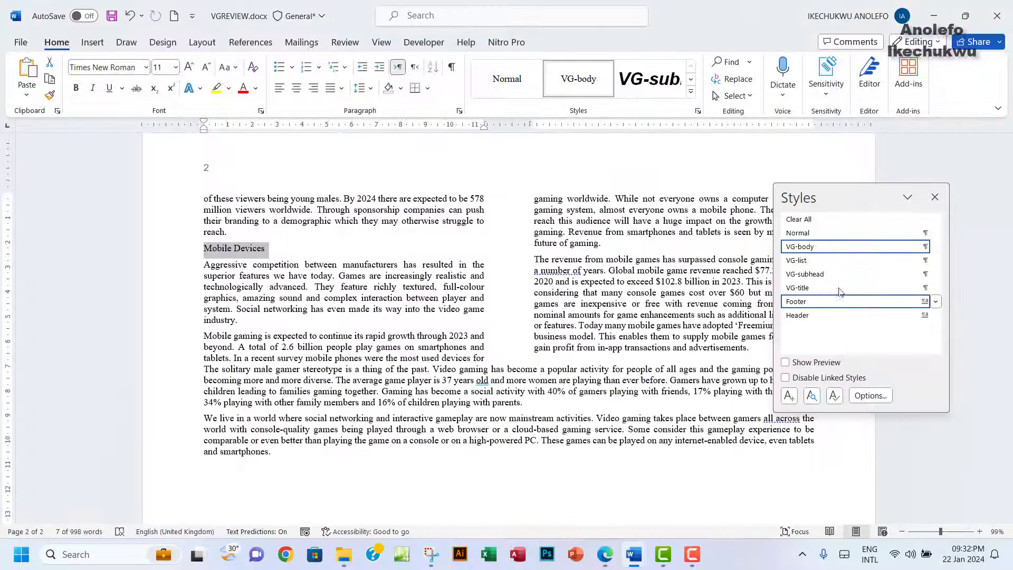
mouse_move(803, 279)
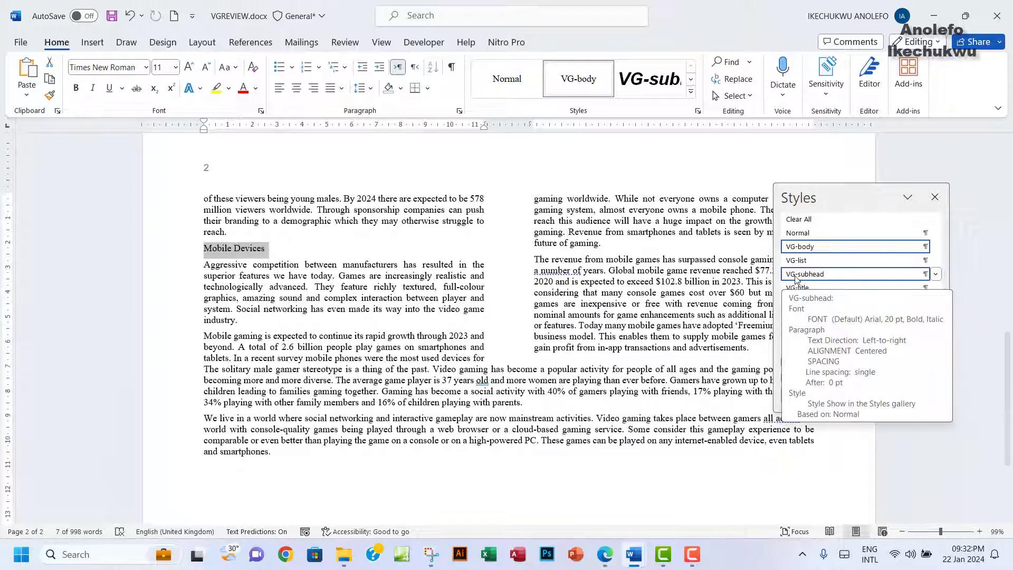
left_click(796, 275)
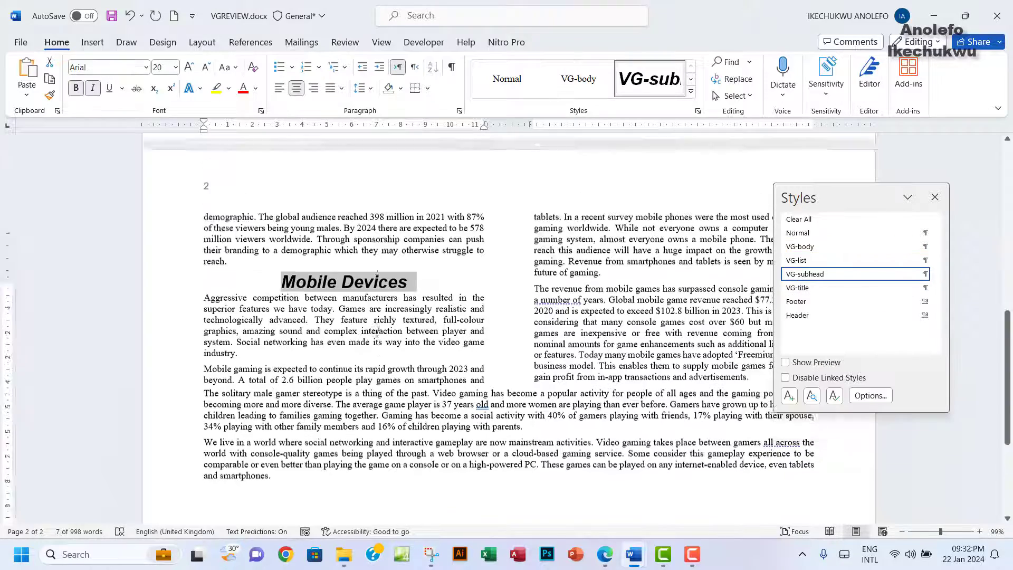
scroll(377, 331, "up", 10)
scroll(377, 331, "up", 1)
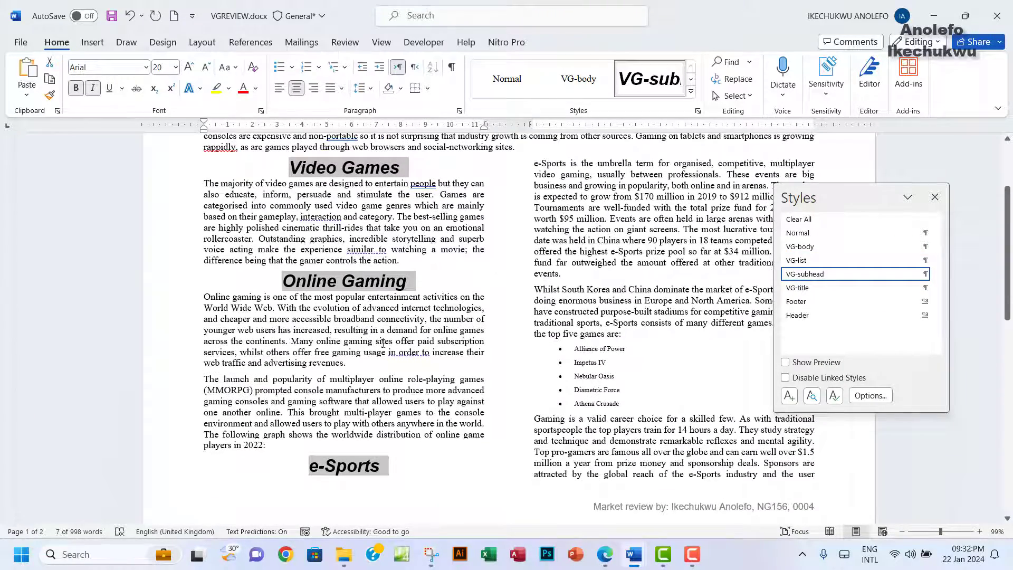
left_click(605, 554)
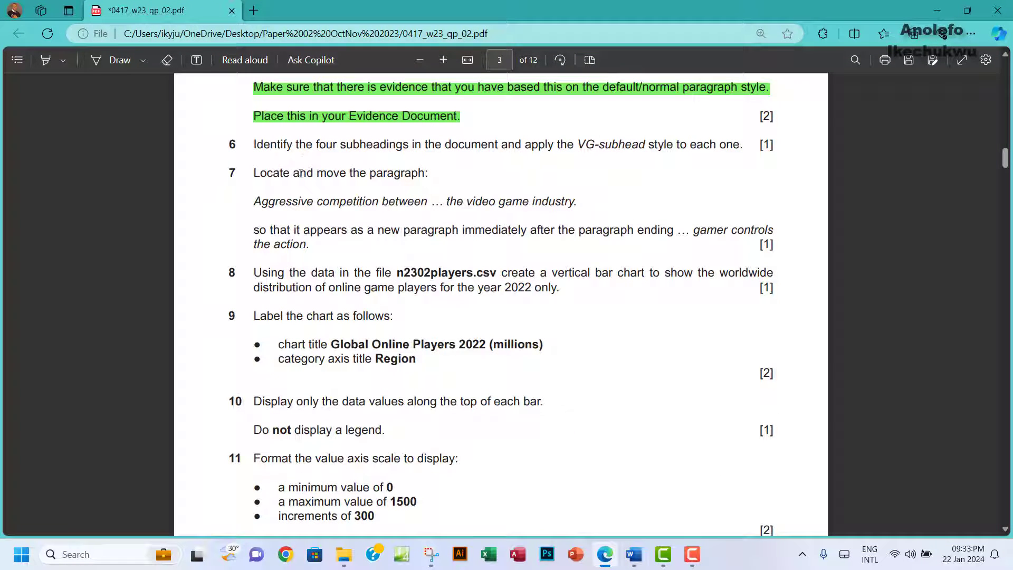
Step: Highlight the task 6 instruction line in green as done
left_click_drag(255, 144, 773, 146)
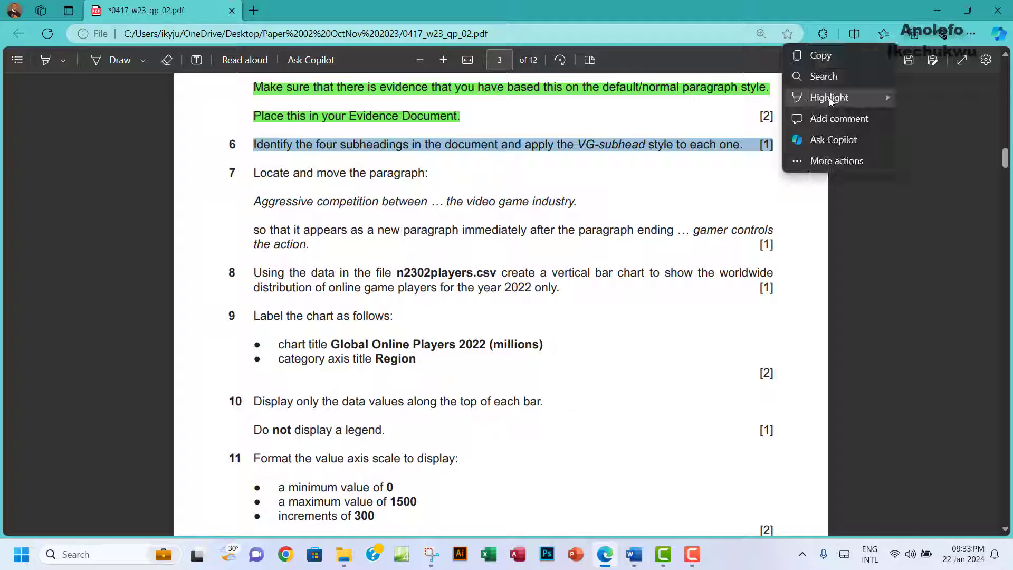
mouse_move(828, 97)
left_click(911, 118)
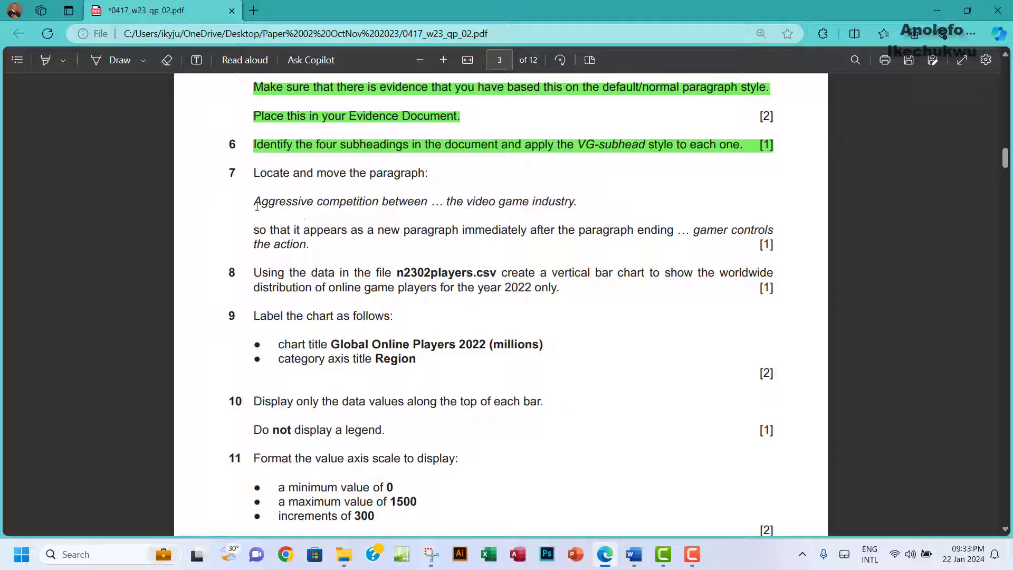
Step: Copy the phrase 'Aggressive competition between' and return to VGREVIEW.docx
left_click_drag(256, 203, 316, 204)
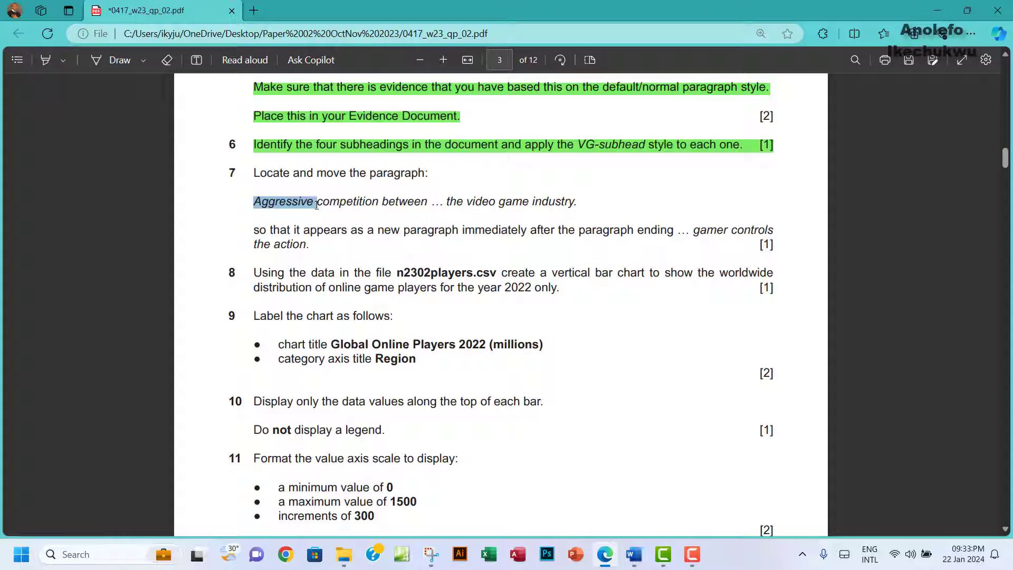
left_click_drag(316, 205, 356, 210)
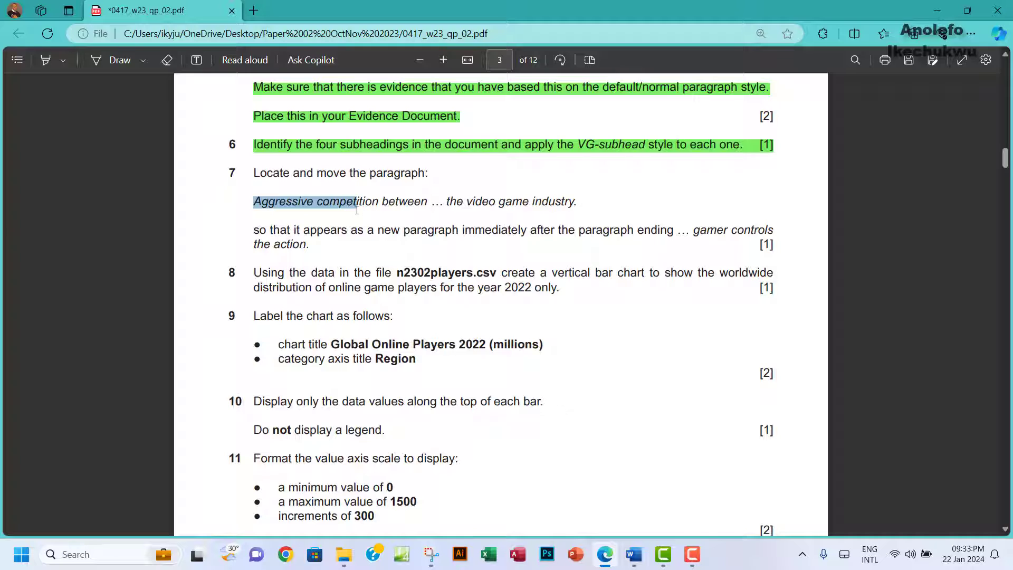
left_click_drag(356, 210, 398, 211)
left_click(423, 203)
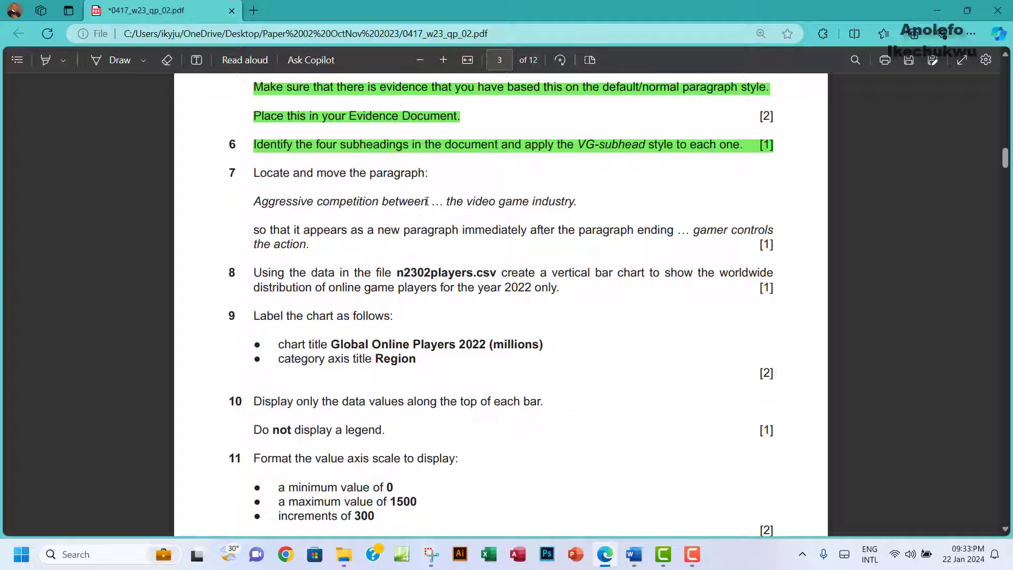
left_click_drag(427, 202, 254, 201)
right_click(244, 201)
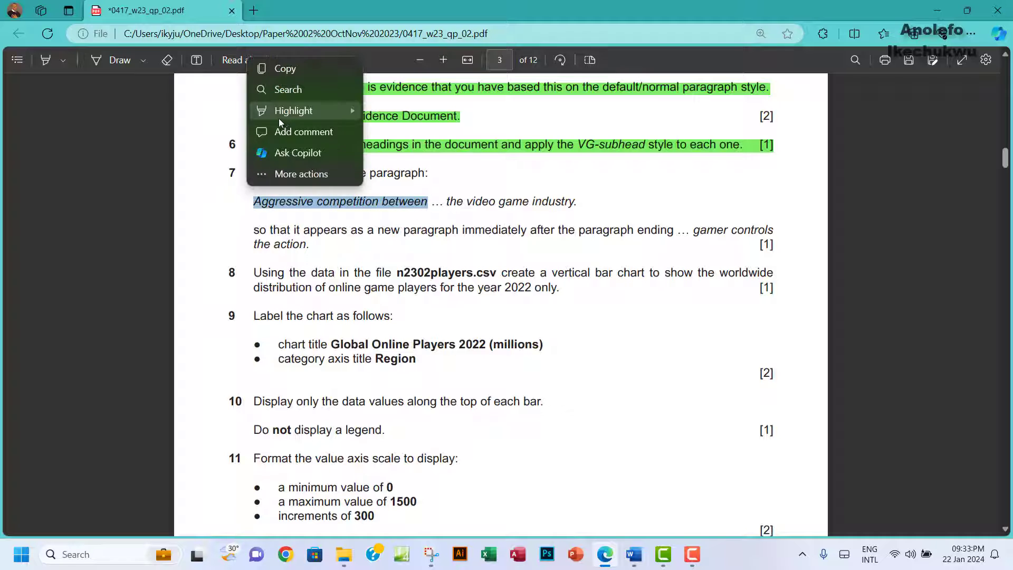
left_click(281, 68)
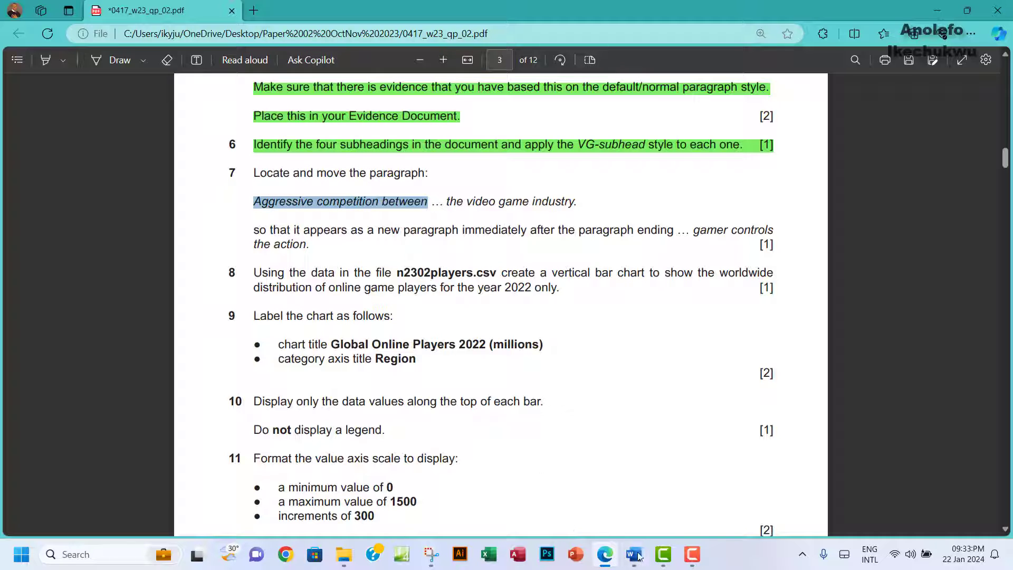
mouse_move(637, 556)
left_click(677, 493)
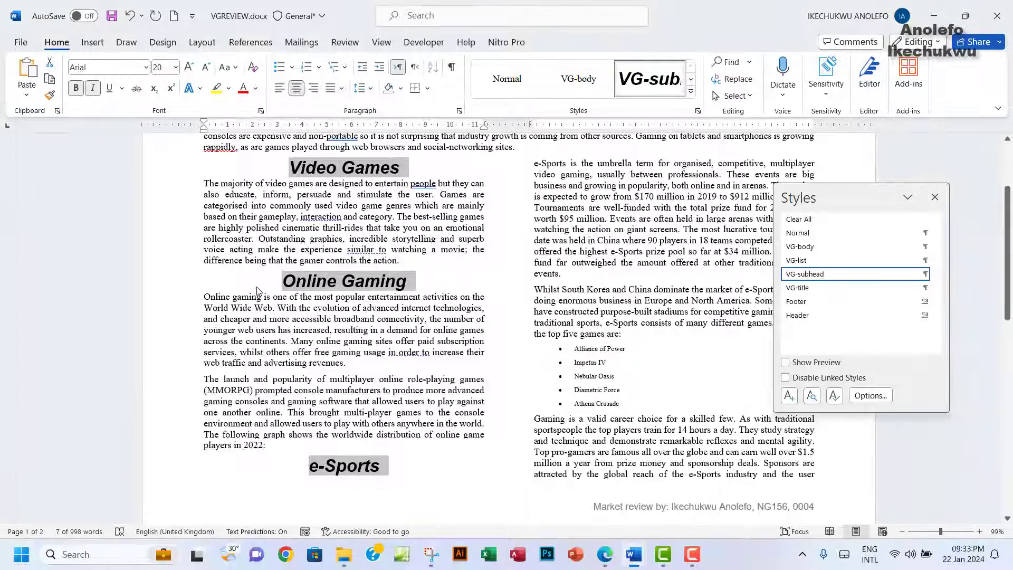
Step: Search the document for 'Aggressive competition between' using Ctrl+F
key("ctrl+f")
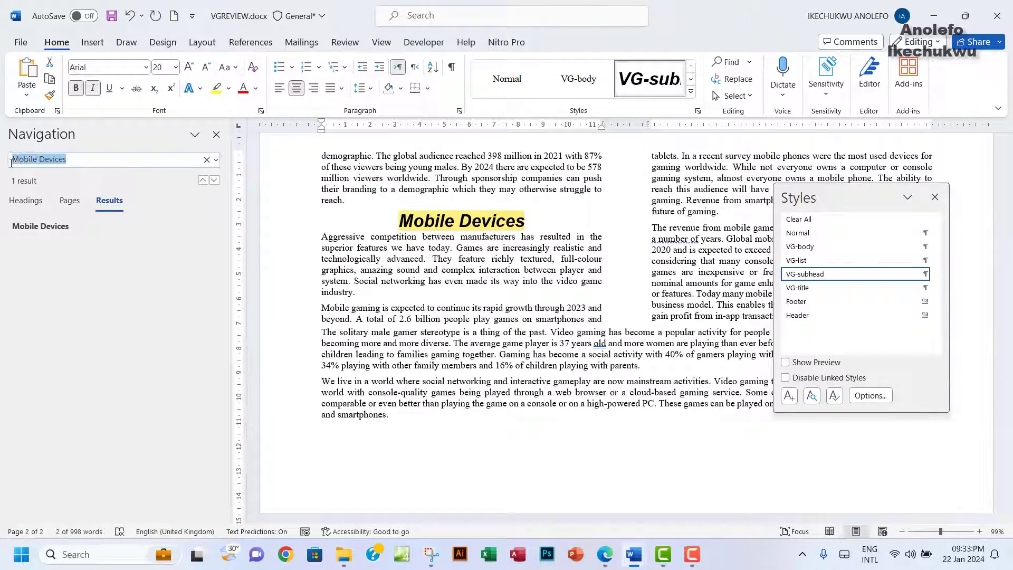
key("ctrl+v")
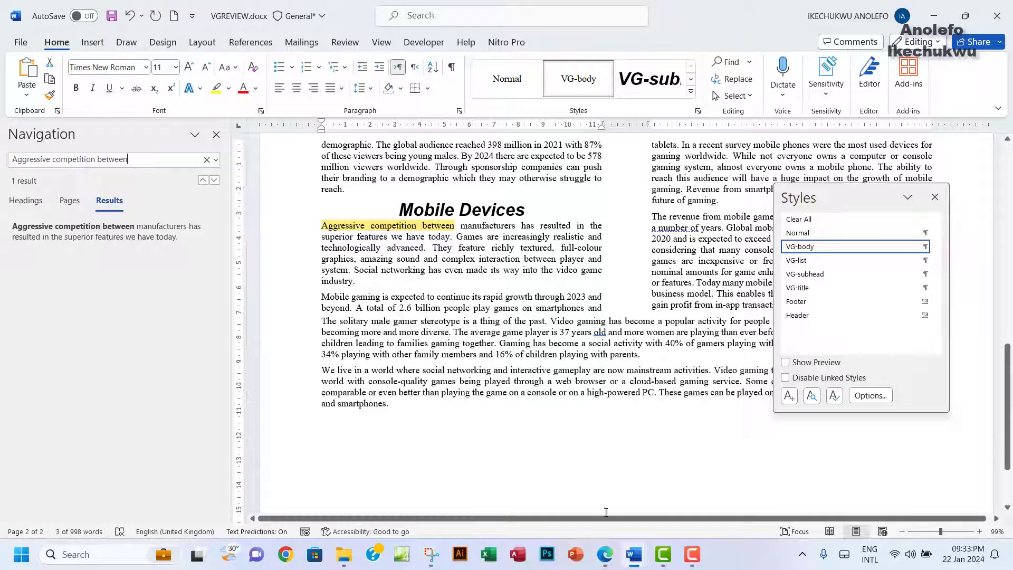
left_click(602, 563)
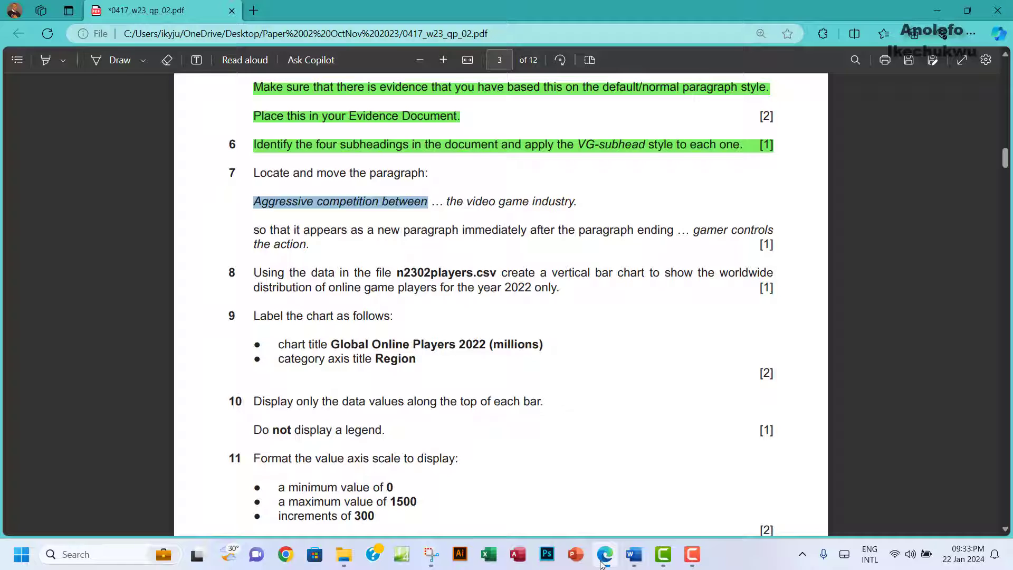
left_click(602, 562)
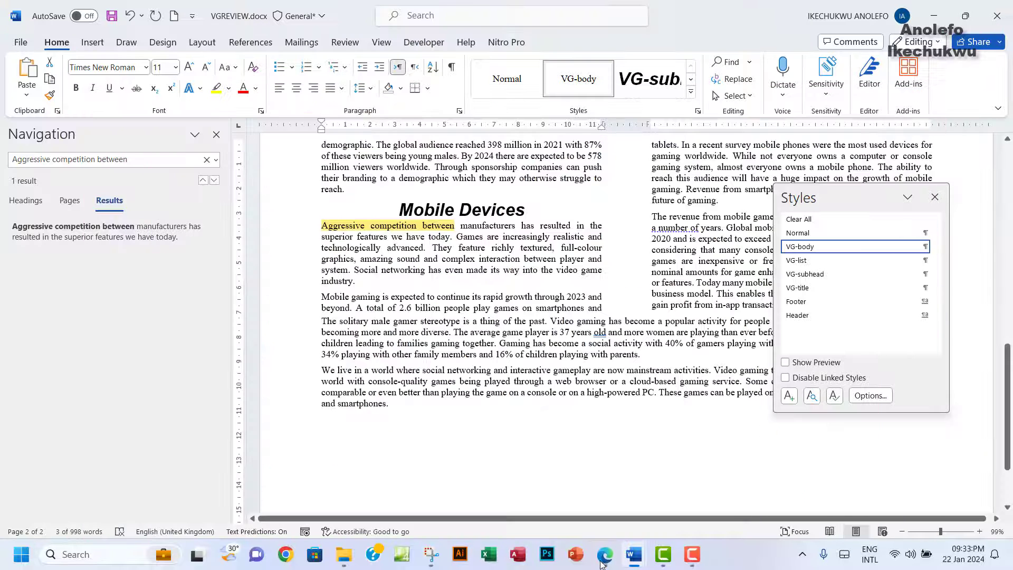
left_click(602, 563)
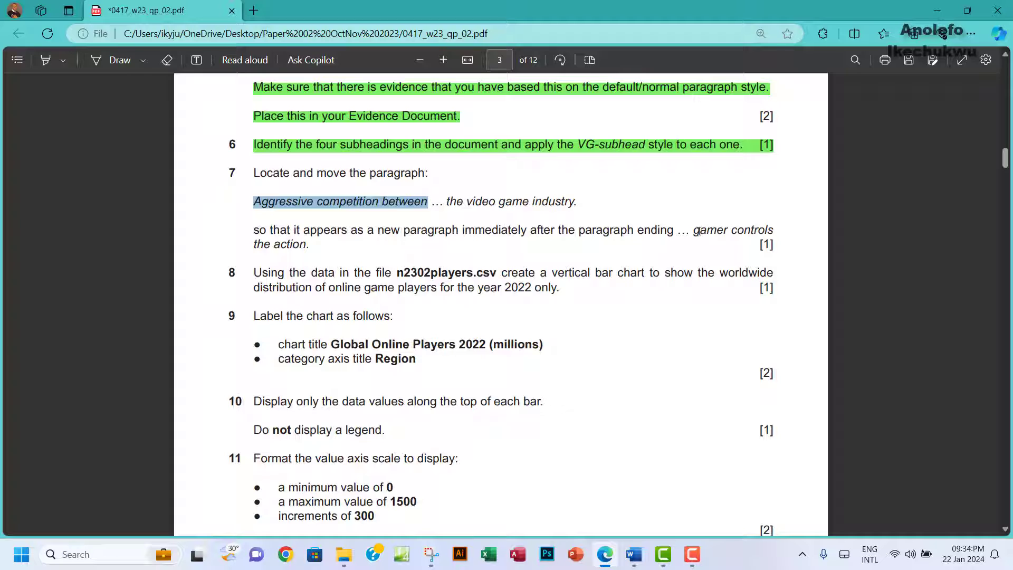
Step: Select the Aggressive competition paragraph, then search the document for 'gamer controls'
left_click_drag(694, 231, 311, 246)
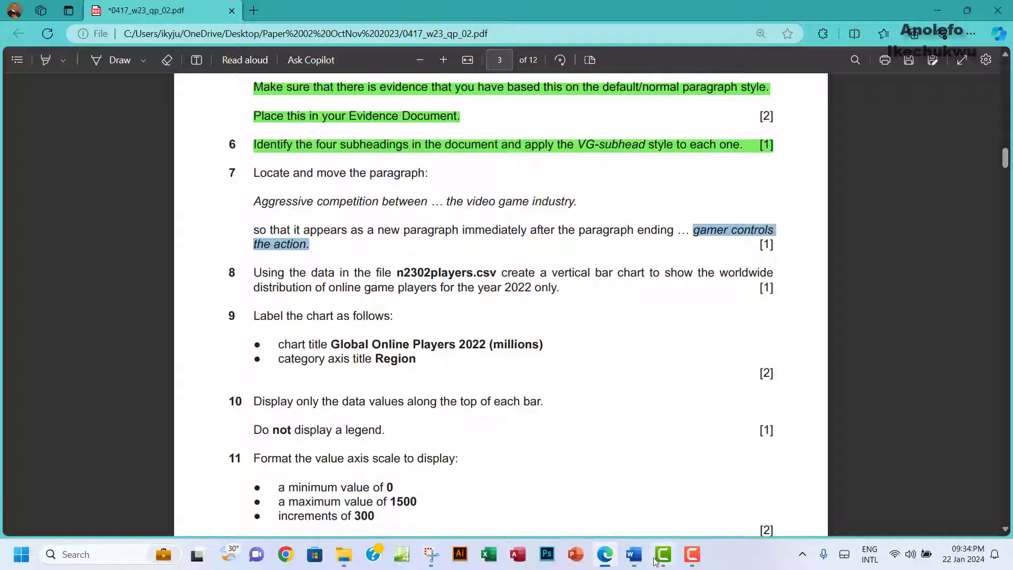
mouse_move(636, 564)
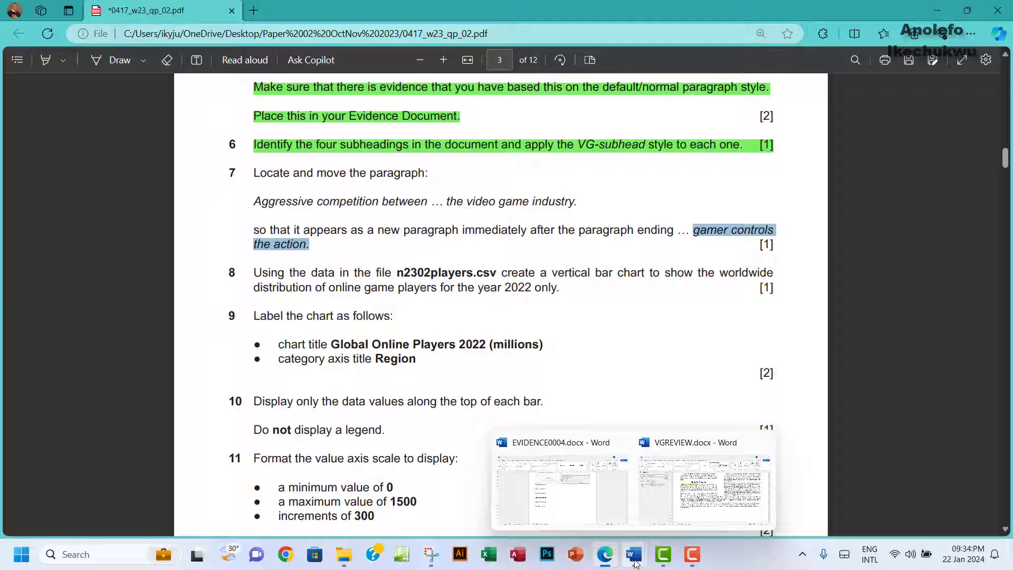
left_click(636, 564)
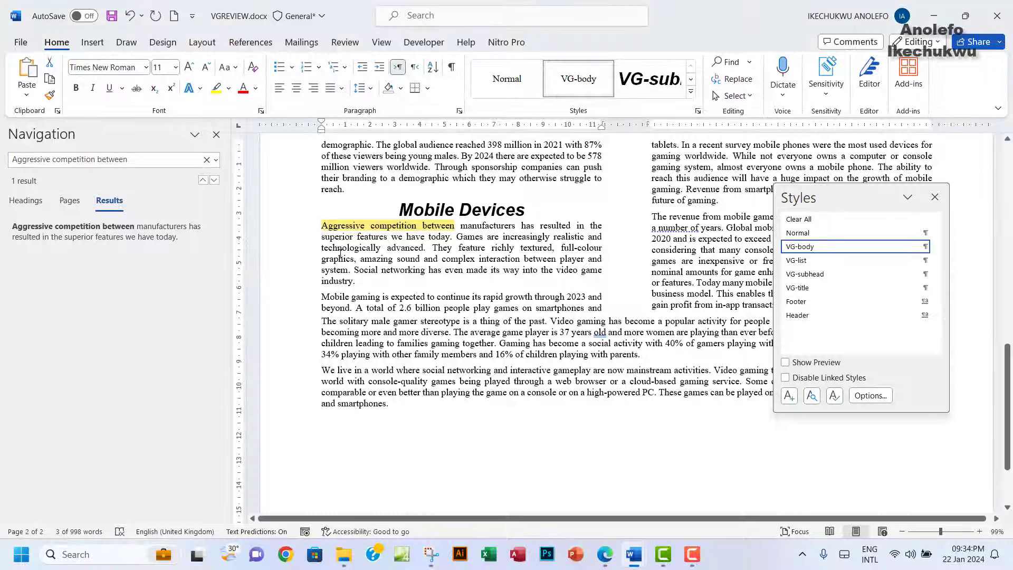
left_click_drag(322, 225, 360, 281)
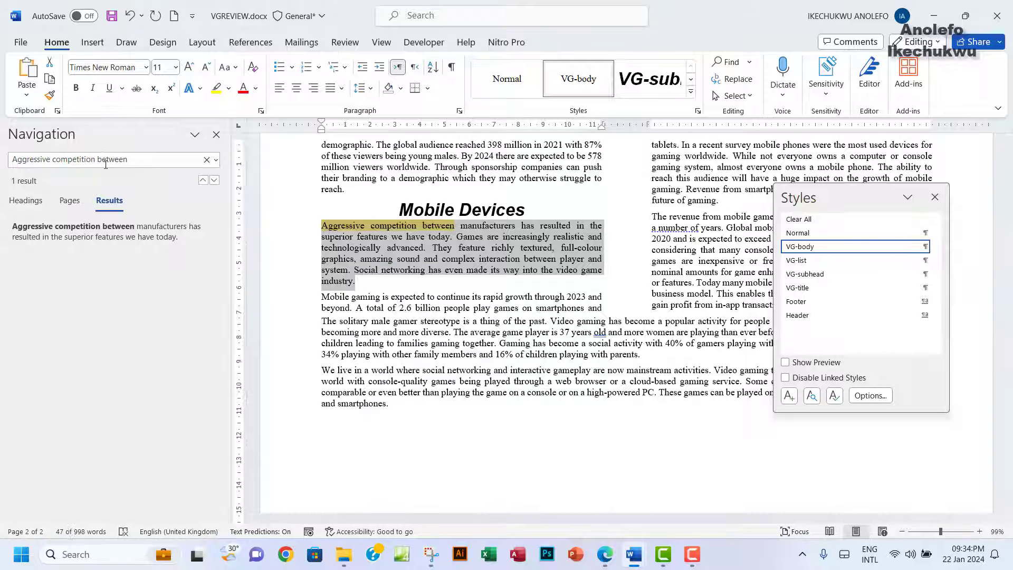
left_click(132, 164)
left_click_drag(55, 164, 137, 169)
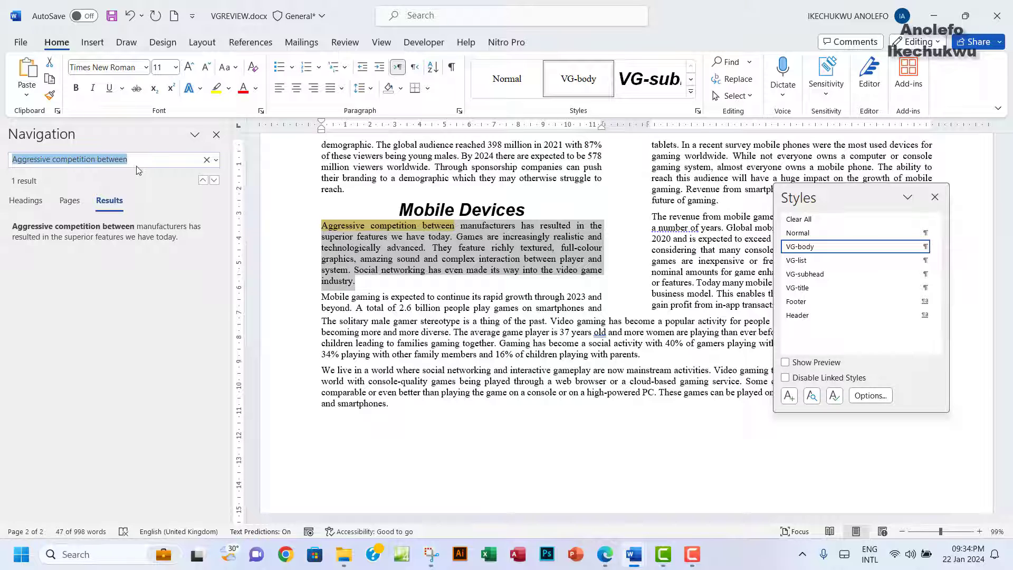
key("ctrl+v")
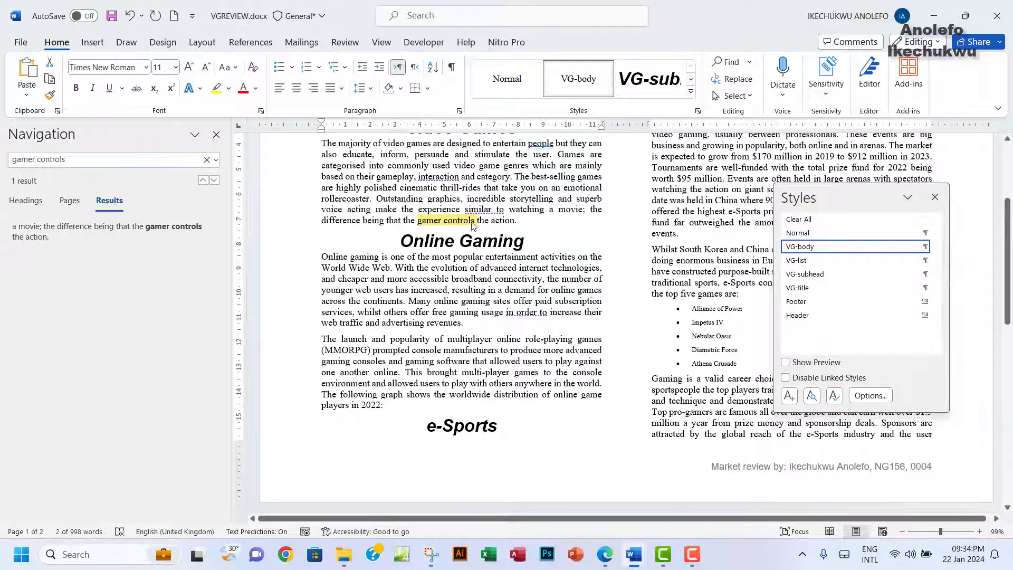
Step: Recheck the exam paper, then scroll VGREVIEW.docx to the Mobile Devices section
left_click(607, 555)
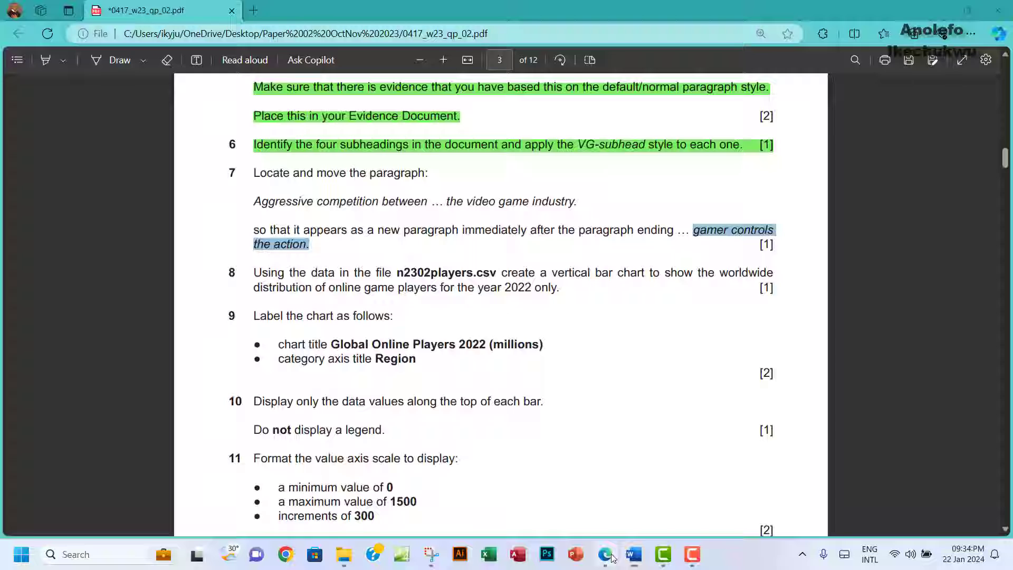
left_click(634, 554)
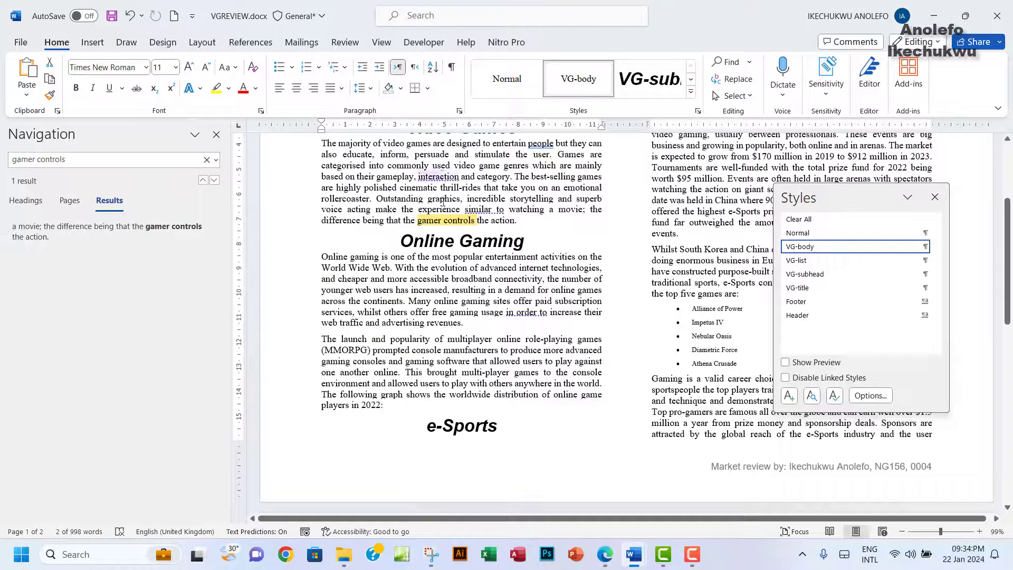
left_click(605, 555)
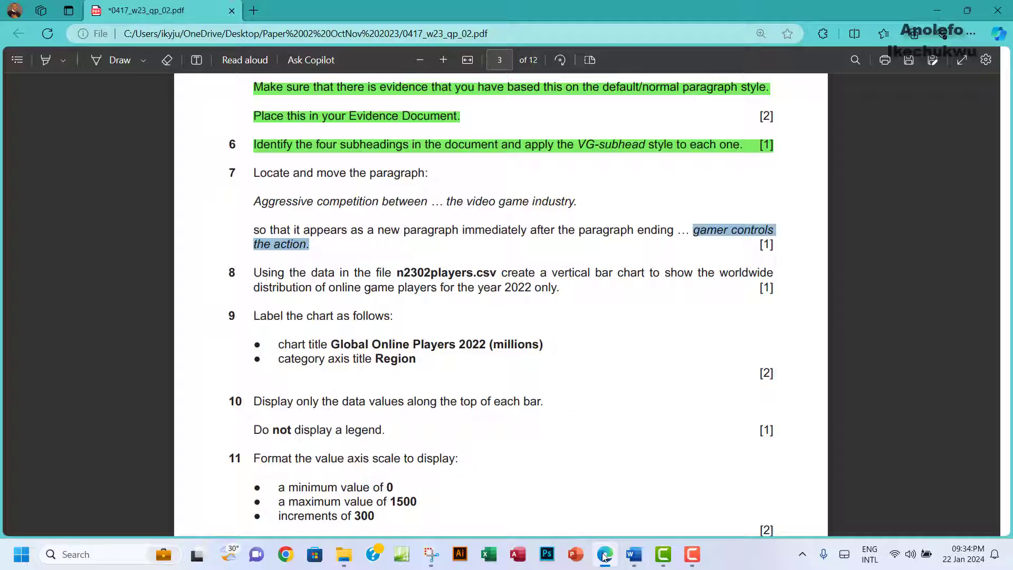
mouse_move(634, 553)
left_click(656, 519)
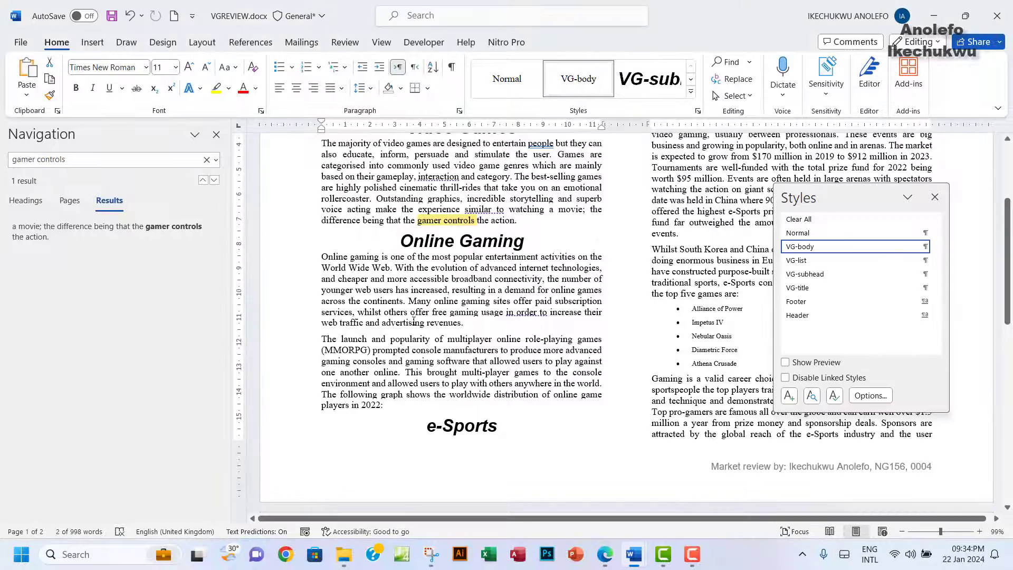
scroll(413, 321, "up", 2)
scroll(414, 320, "down", 1)
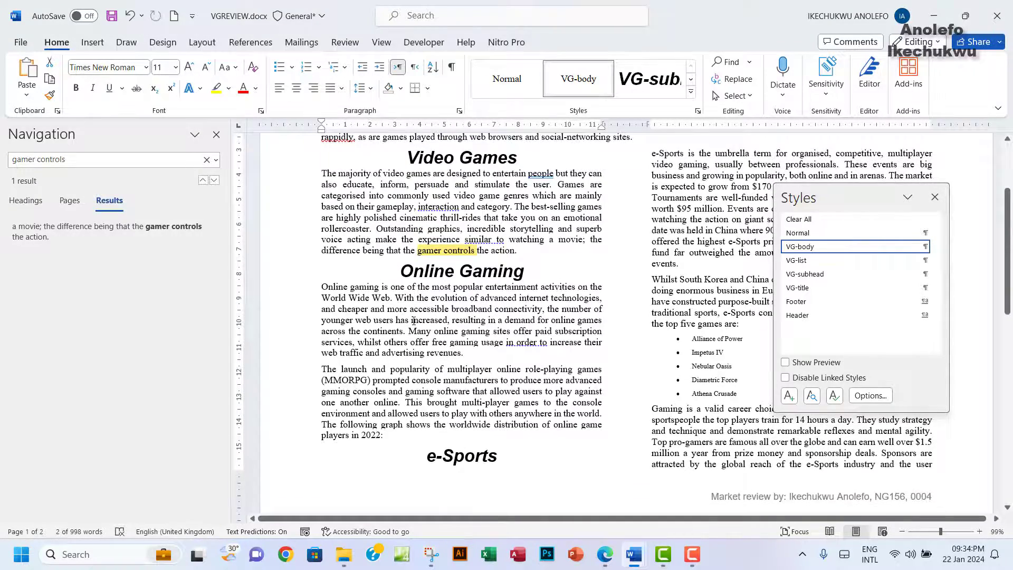
scroll(414, 321, "down", 14)
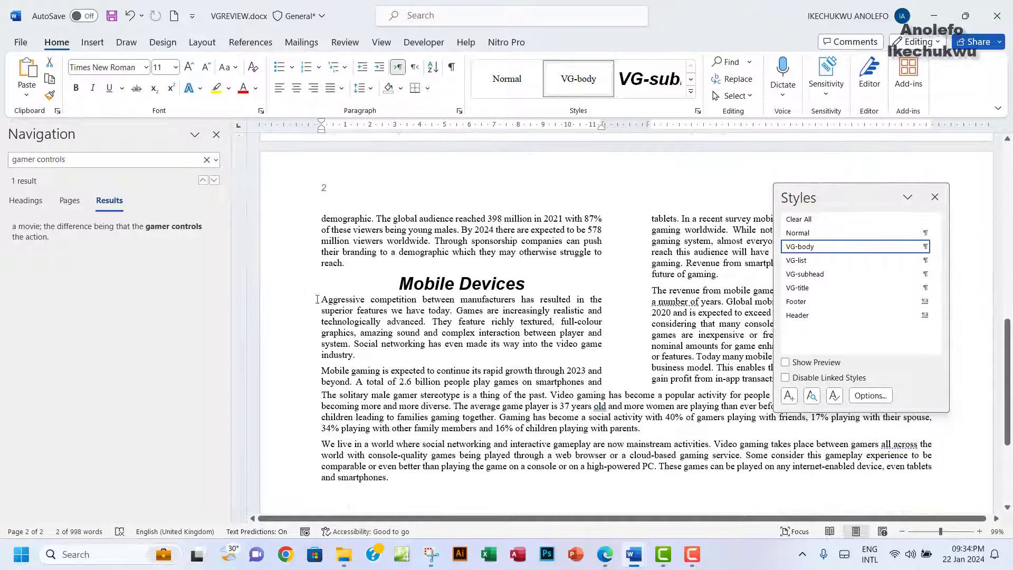
Step: Cut the Aggressive competition paragraph and paste it after 'gamer controls the action.', removing the empty line
left_click_drag(317, 299, 358, 353)
key("ctrl+c")
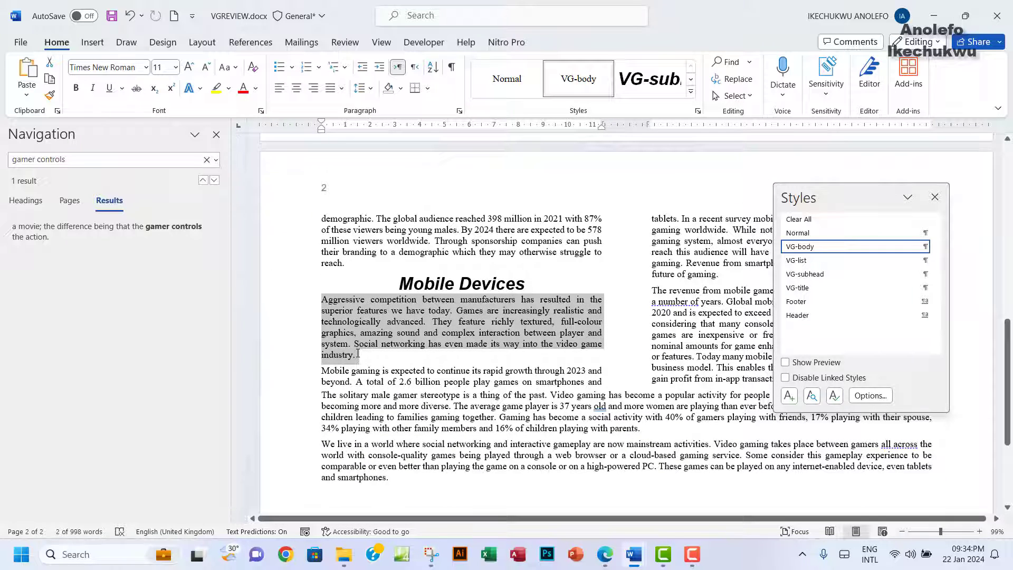
key("Delete")
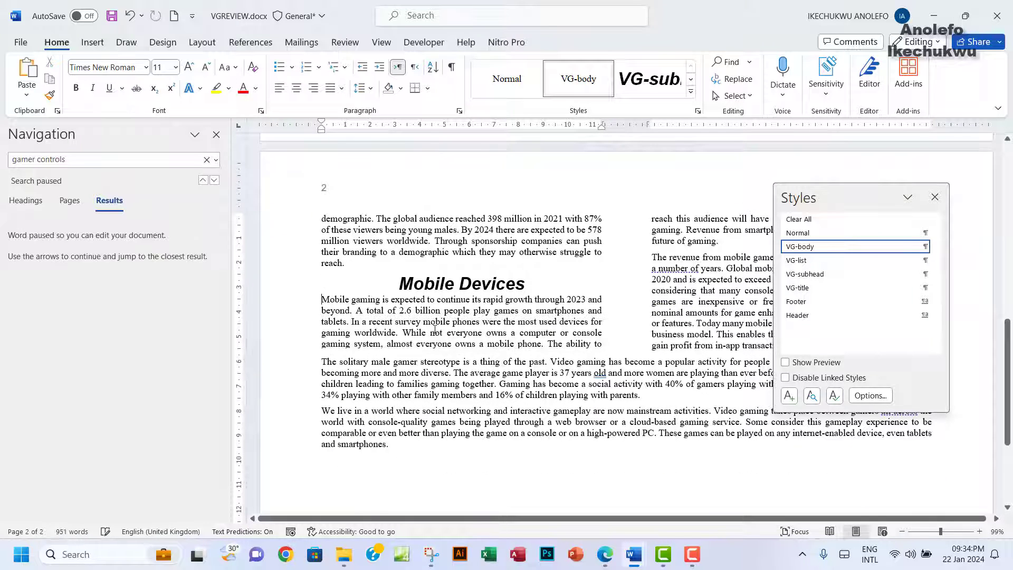
scroll(435, 330, "up", 7)
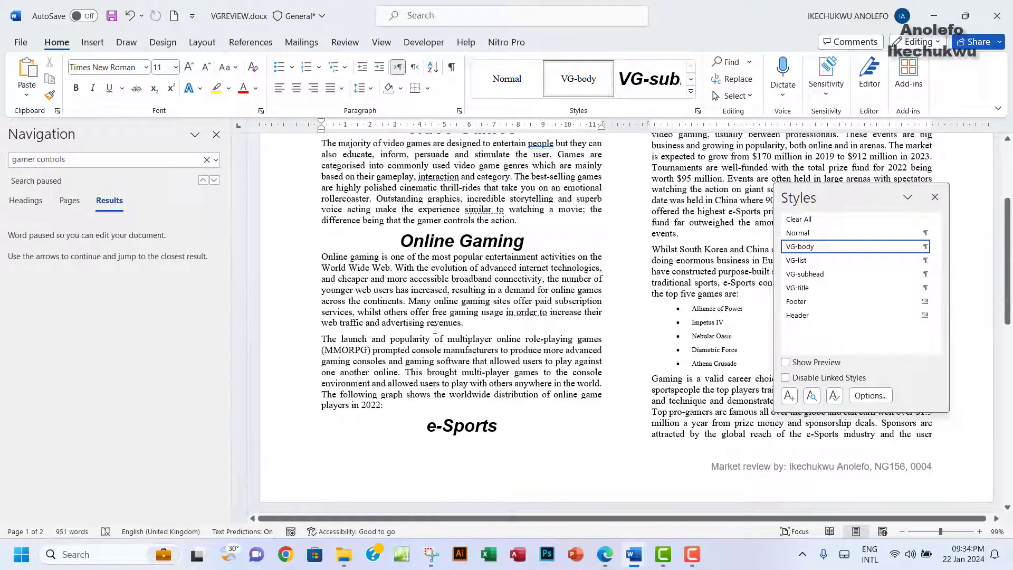
scroll(438, 337, "up", 3)
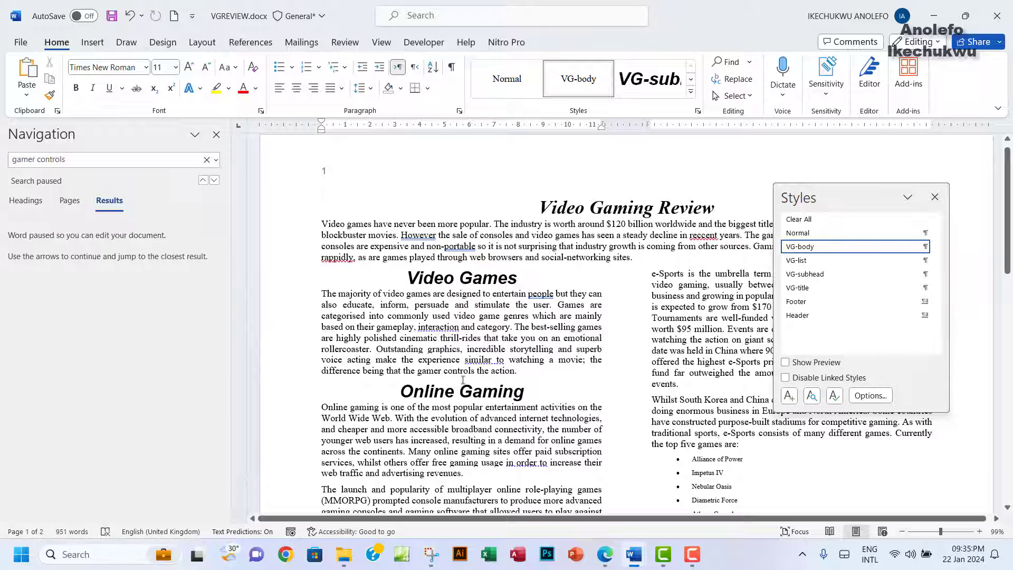
left_click_drag(421, 373, 516, 372)
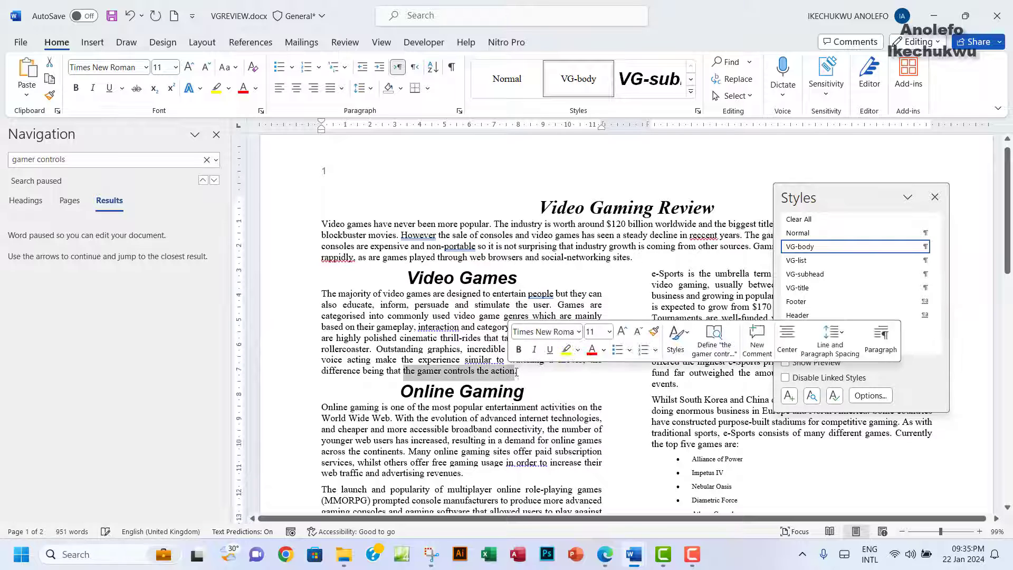
left_click(518, 371)
key("Return")
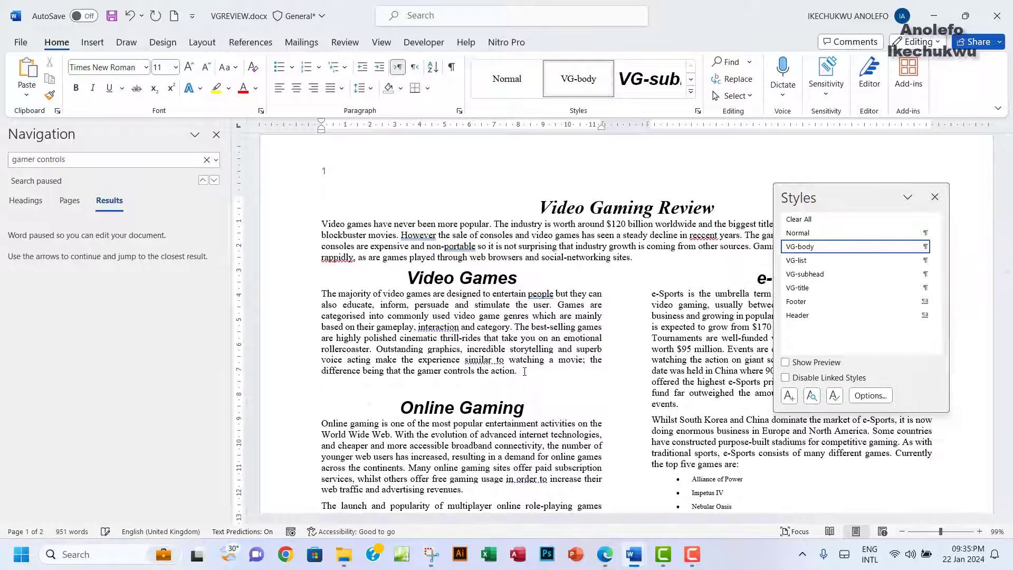
key("ctrl+v")
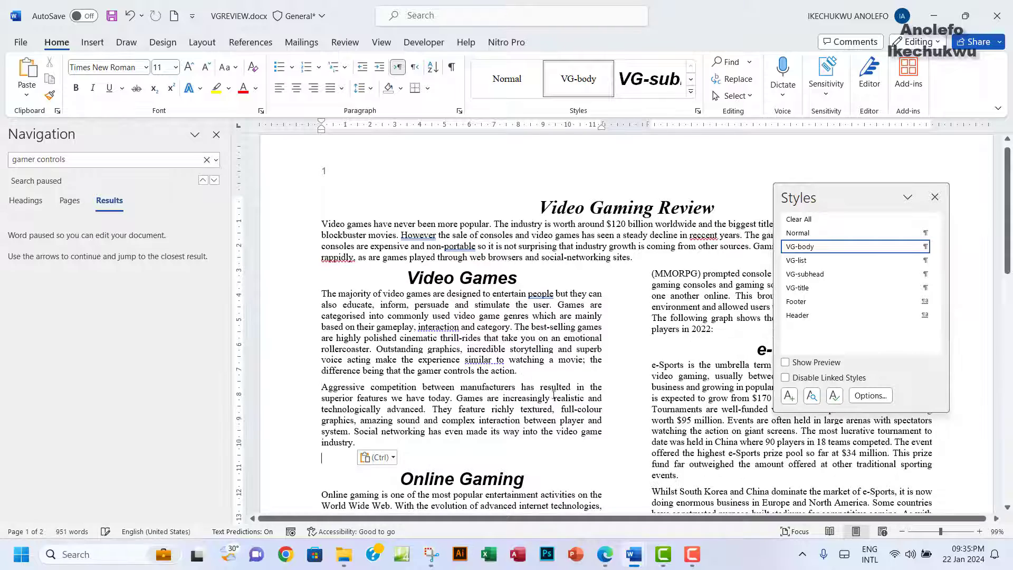
scroll(442, 397, "down", 3)
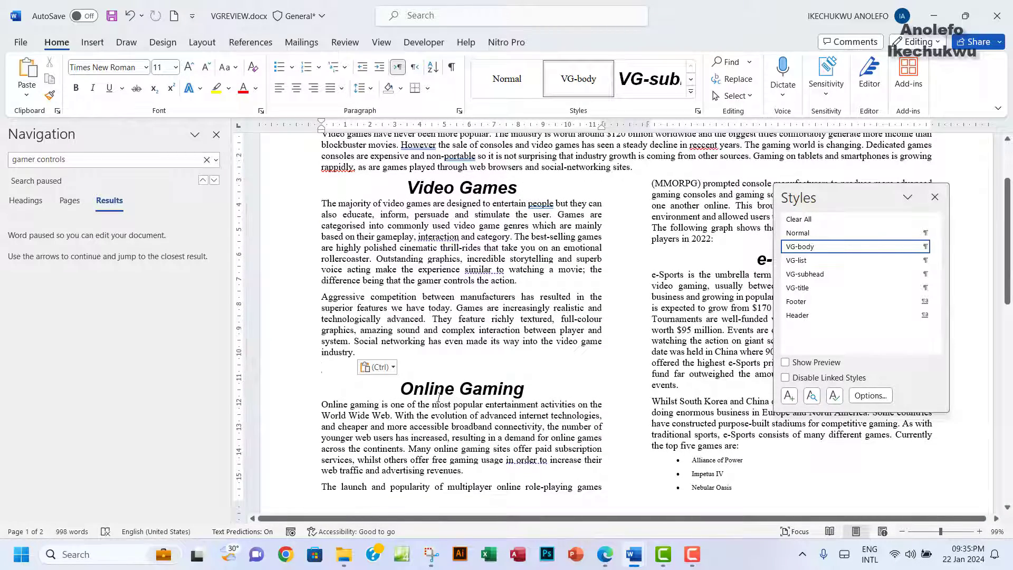
key("BackSpace")
scroll(482, 393, "down", 3)
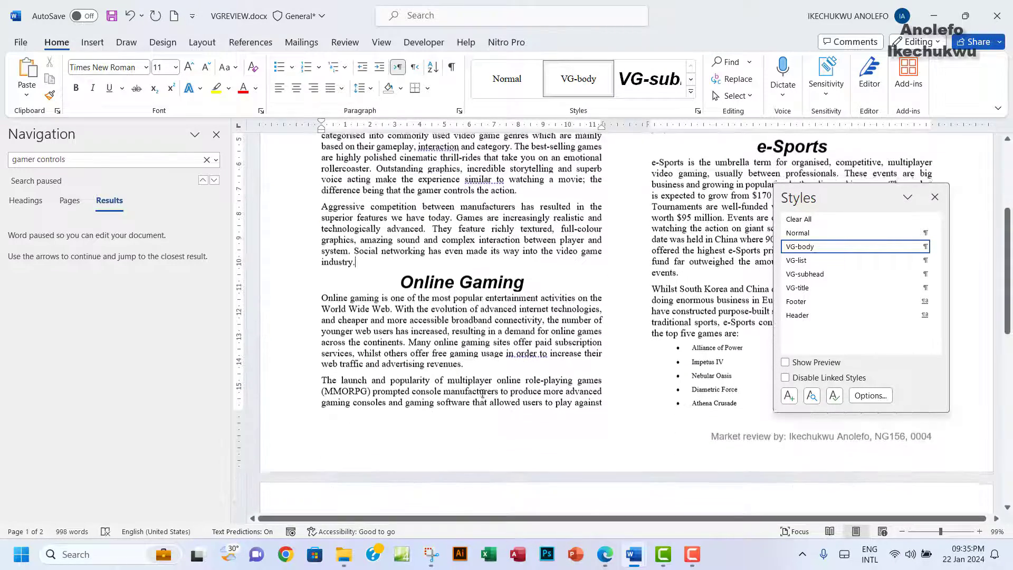
scroll(483, 393, "down", 12)
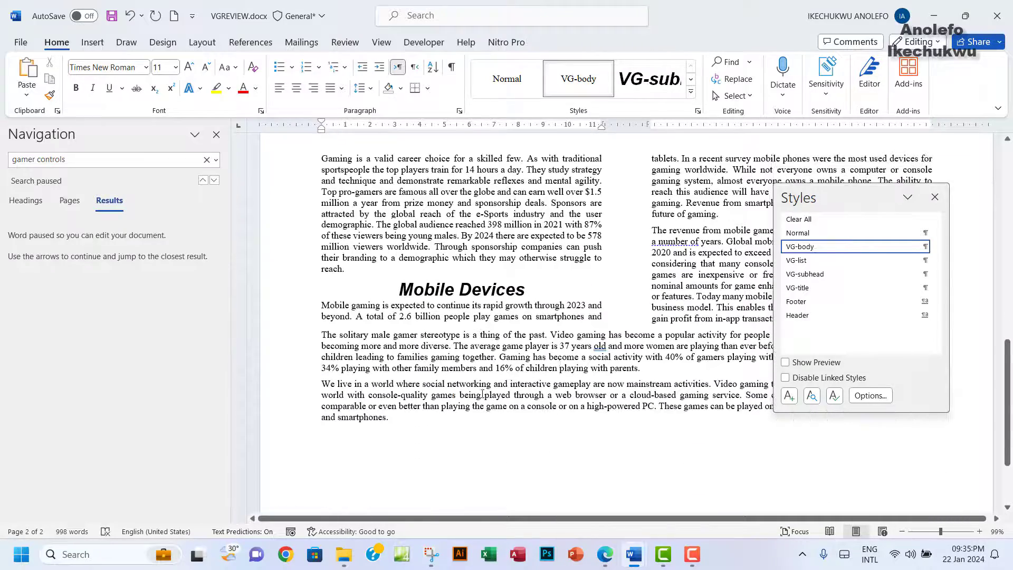
Step: Highlight question 7 green in the exam PDF and select '2022 only' in question 8
left_click(605, 553)
left_click_drag(253, 172, 313, 248)
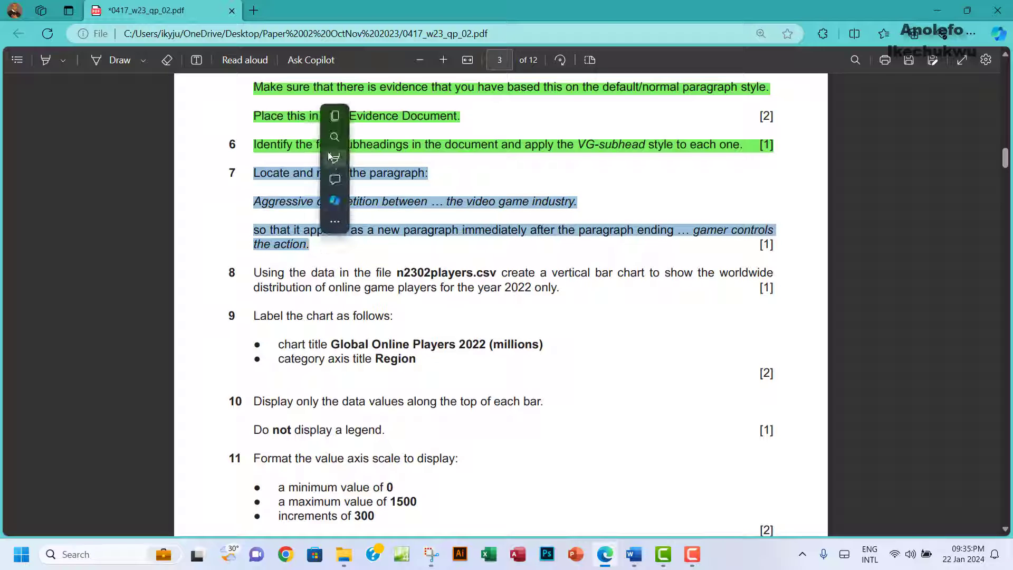
mouse_move(385, 158)
left_click(461, 182)
scroll(448, 293, "down", 3)
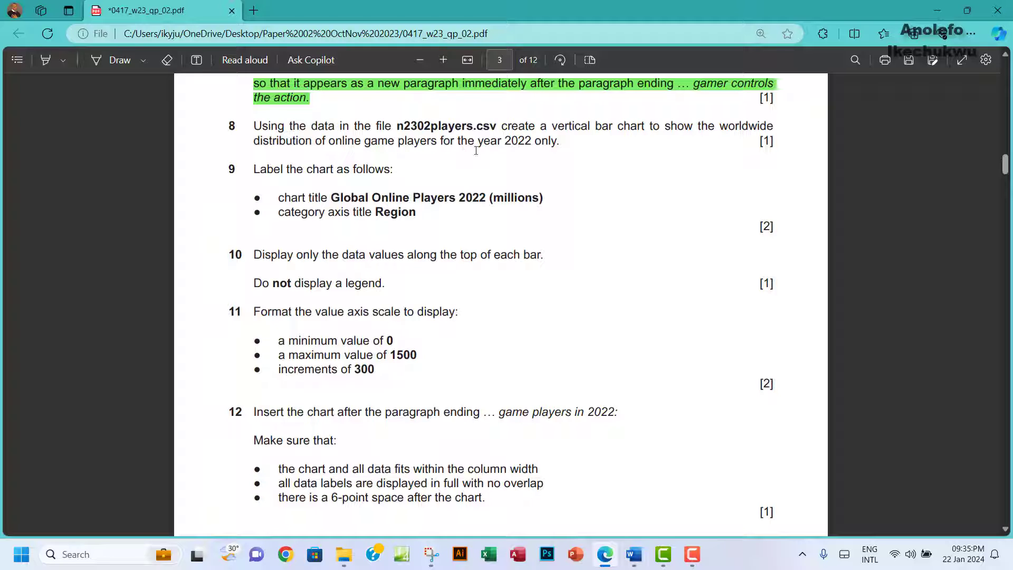
left_click_drag(505, 141, 560, 141)
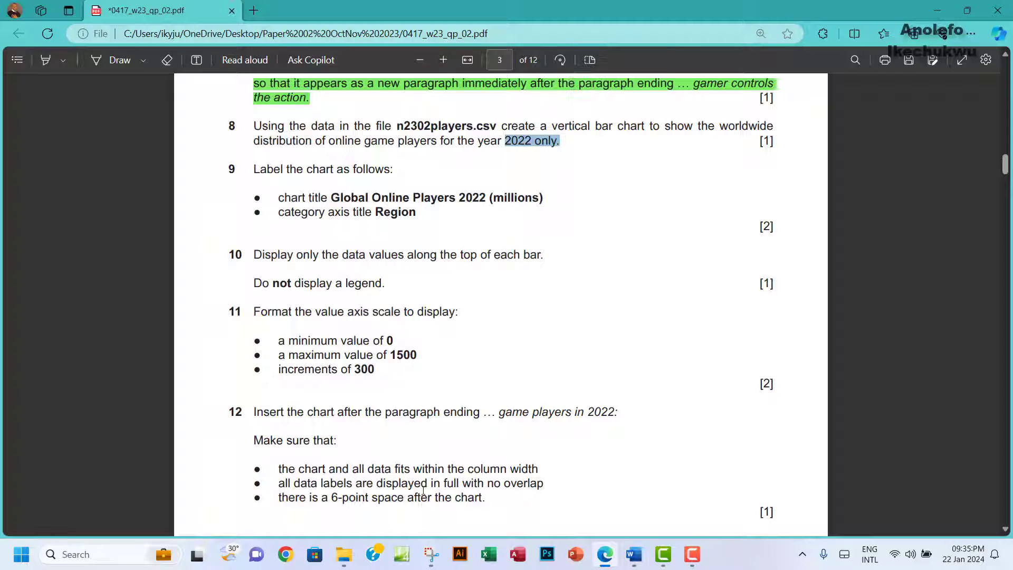
Step: Open n2302players.csv in Excel from the 0417_w23_sf_02 folder
mouse_move(344, 561)
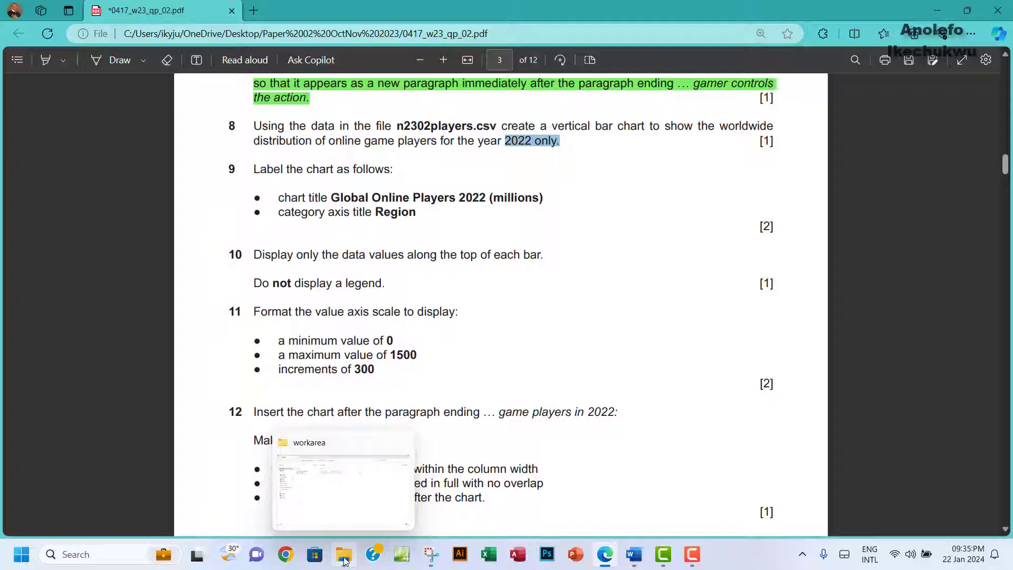
left_click(317, 480)
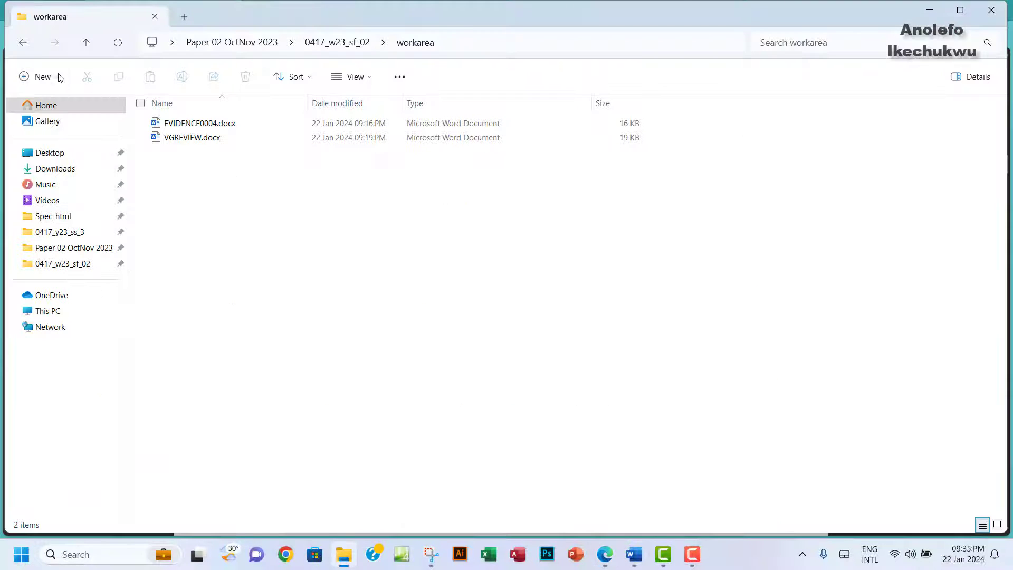
left_click(23, 42)
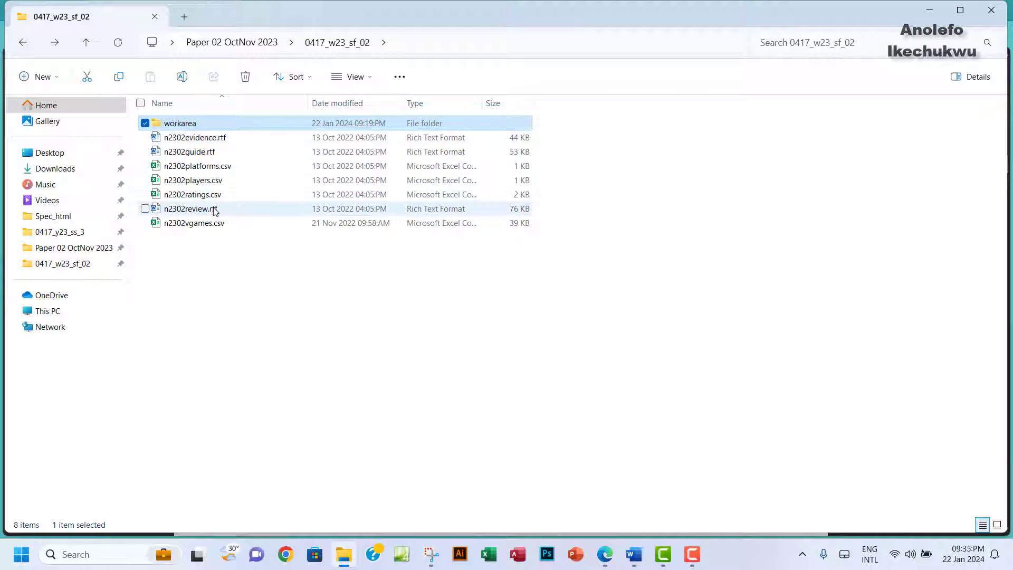
left_click(206, 183)
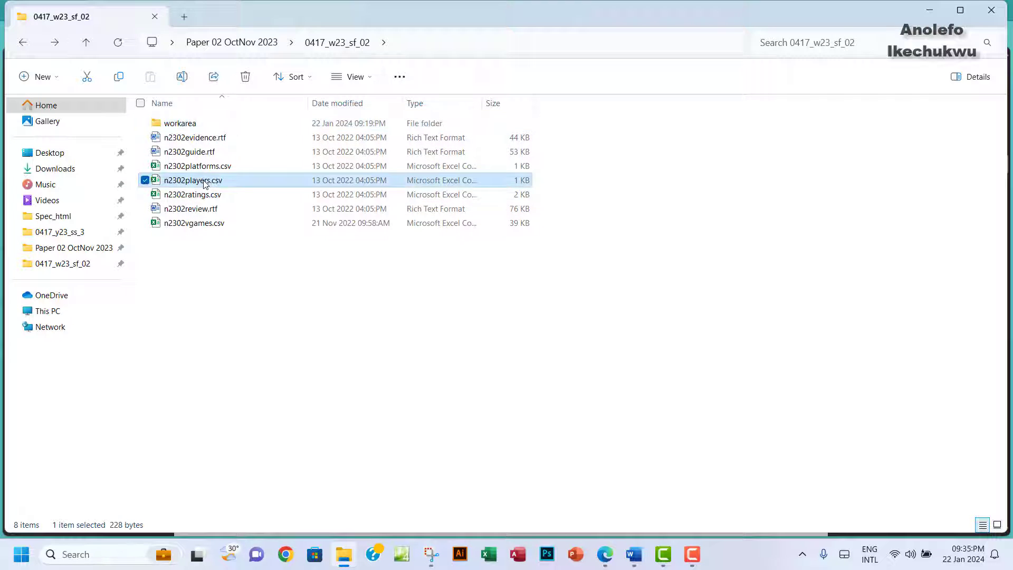
double_click(205, 183)
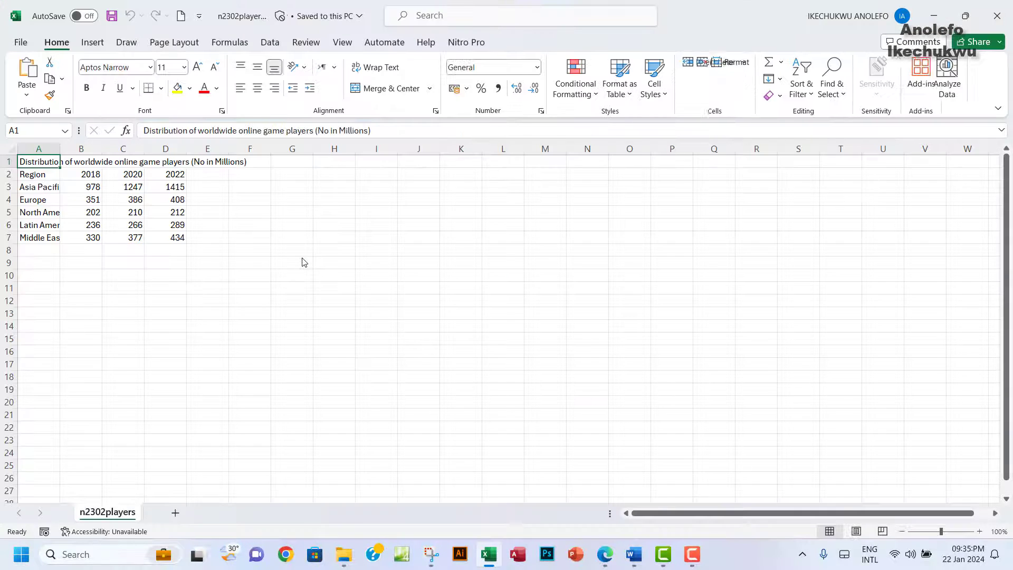
Step: Auto-fit the widths of columns A to E in the players sheet
left_click(40, 168)
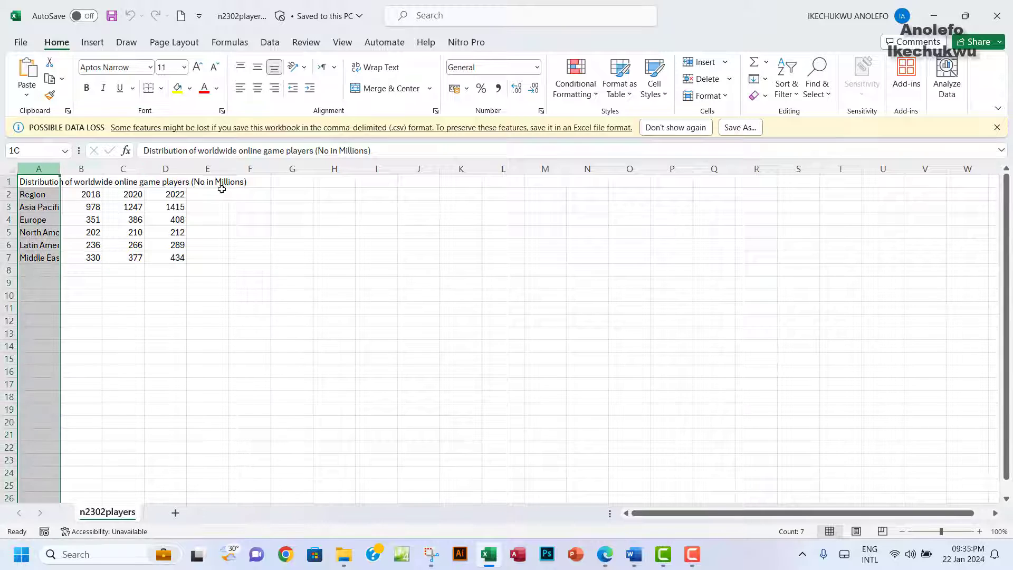
left_click_drag(221, 189, 194, 168)
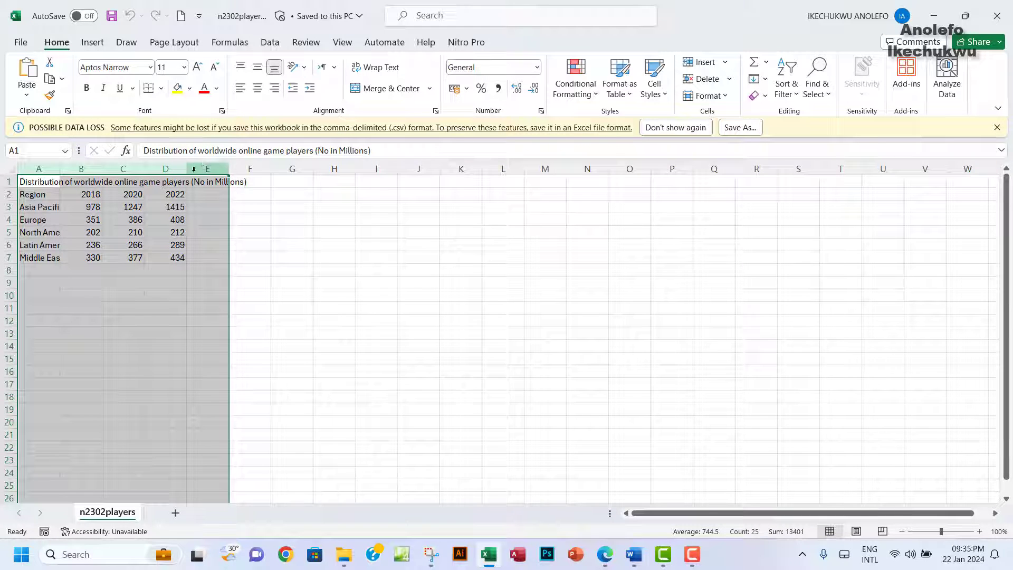
double_click(187, 168)
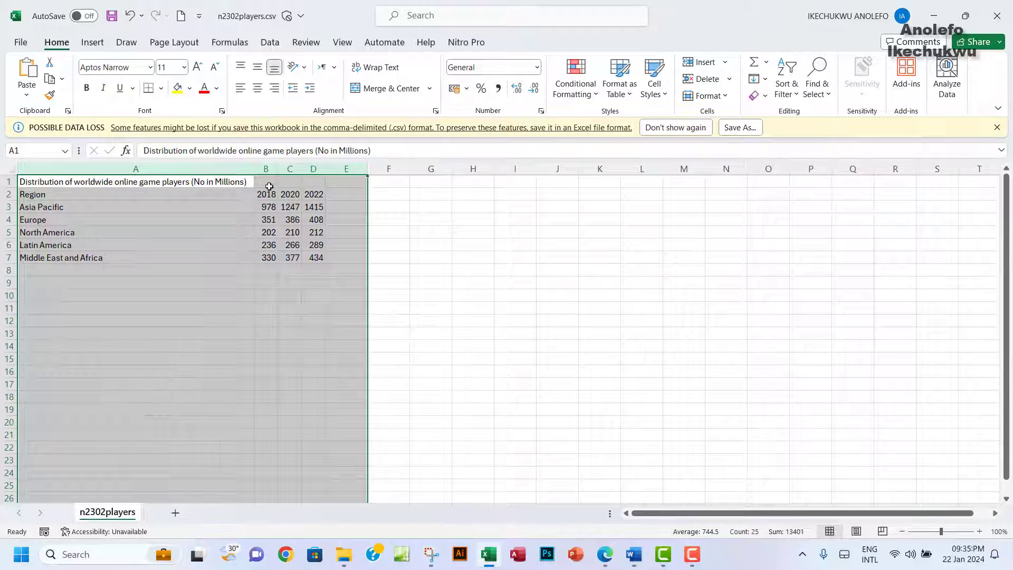
left_click(269, 186)
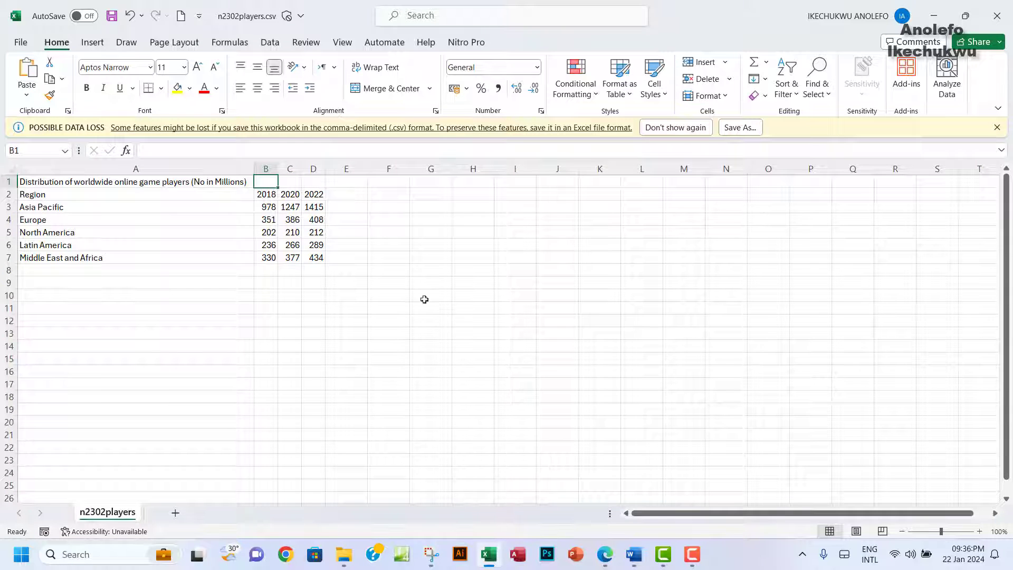
Step: Select the region names A3:A7 together with the 2022 values D3:D7
left_click(606, 559)
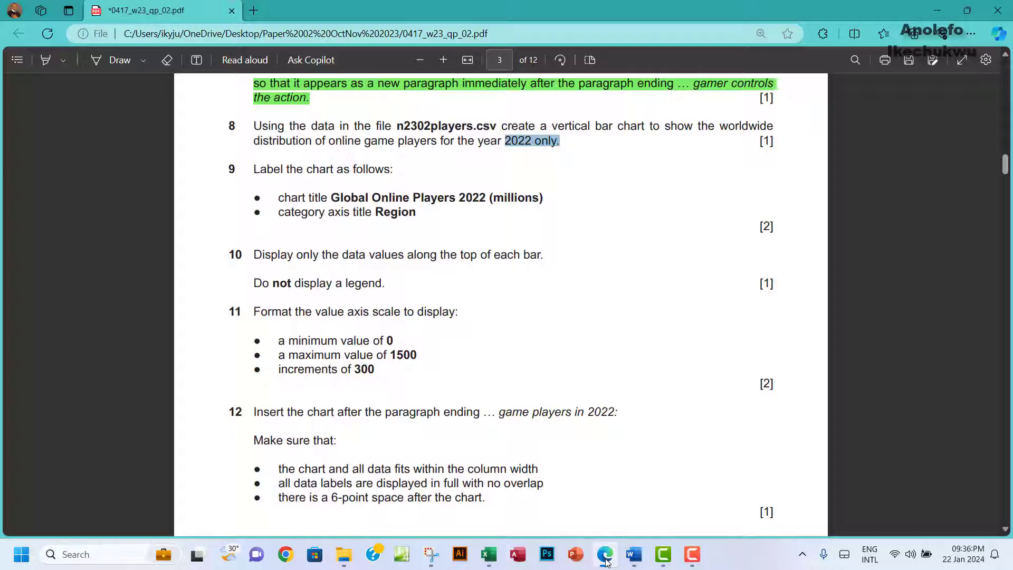
left_click(605, 559)
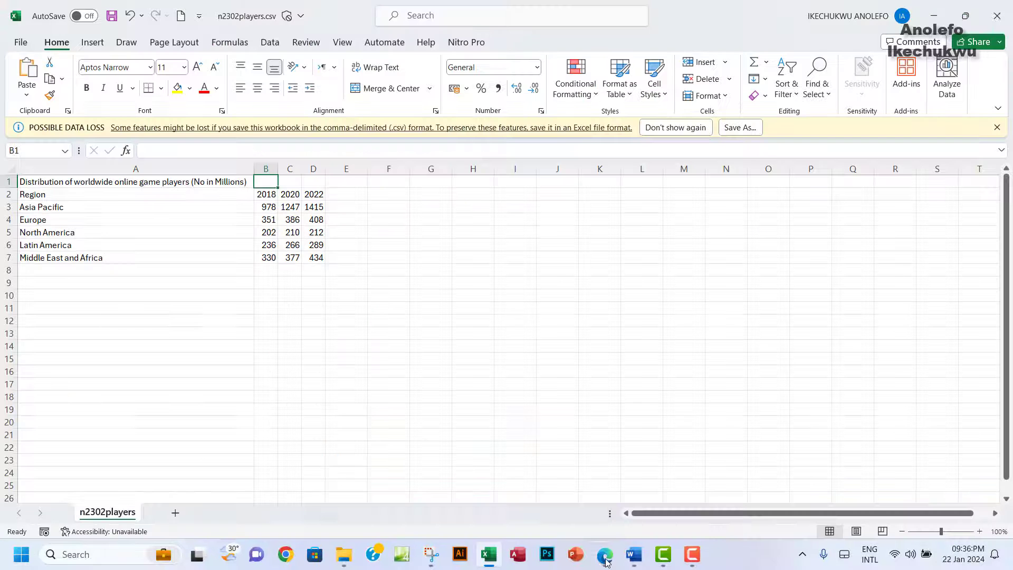
left_click(42, 206)
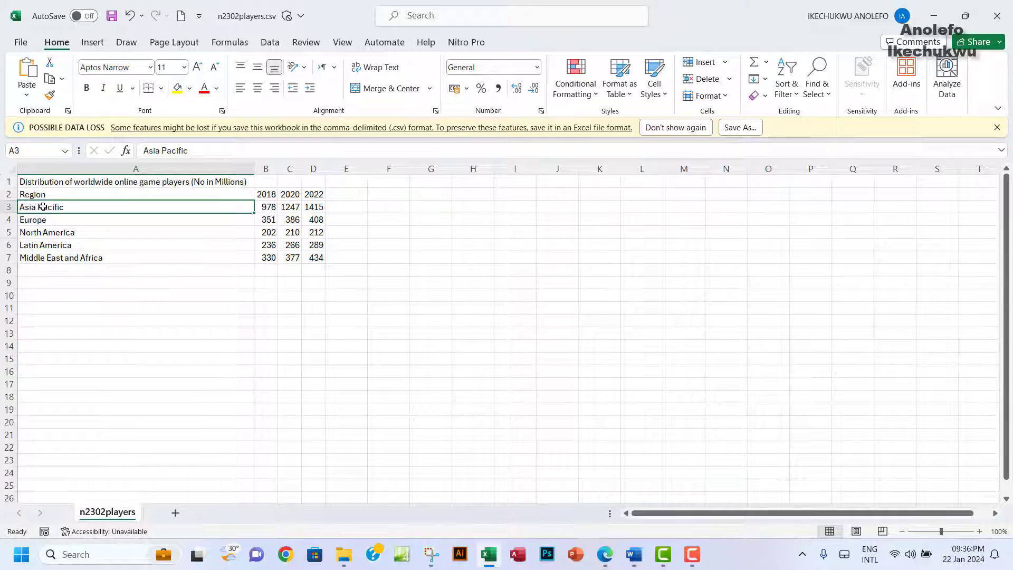
left_click_drag(42, 206, 56, 256)
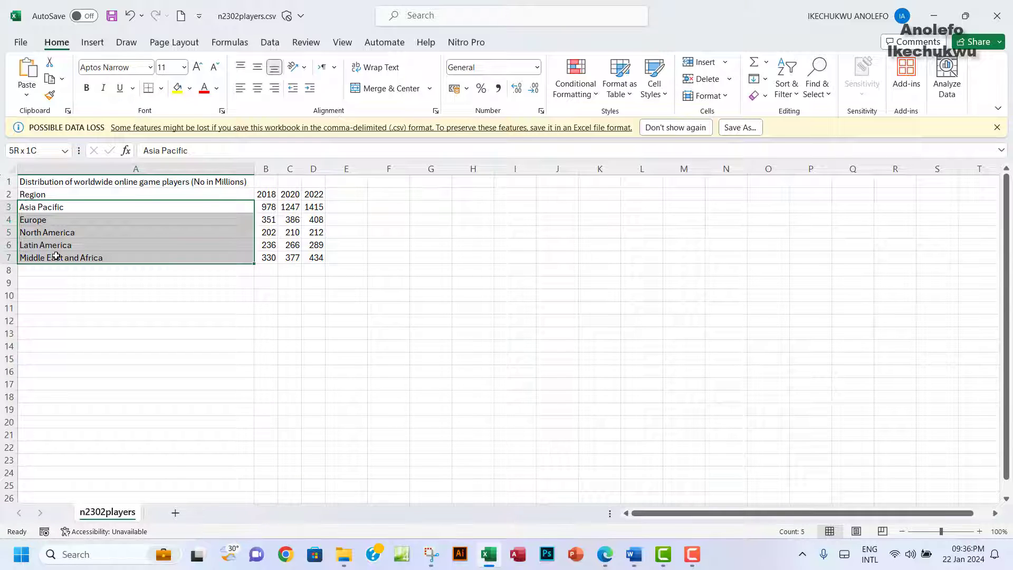
left_click(602, 553)
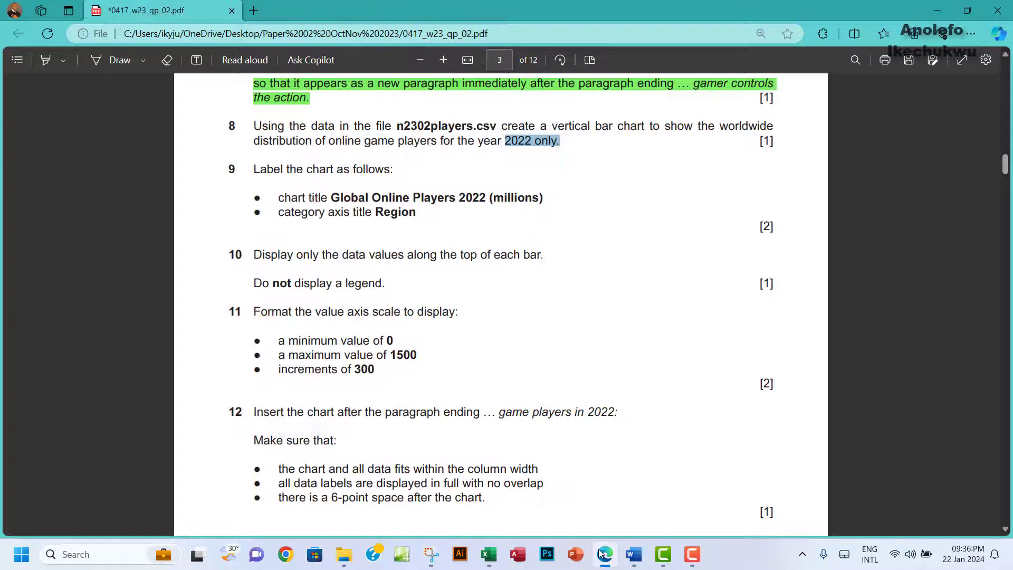
left_click(602, 553)
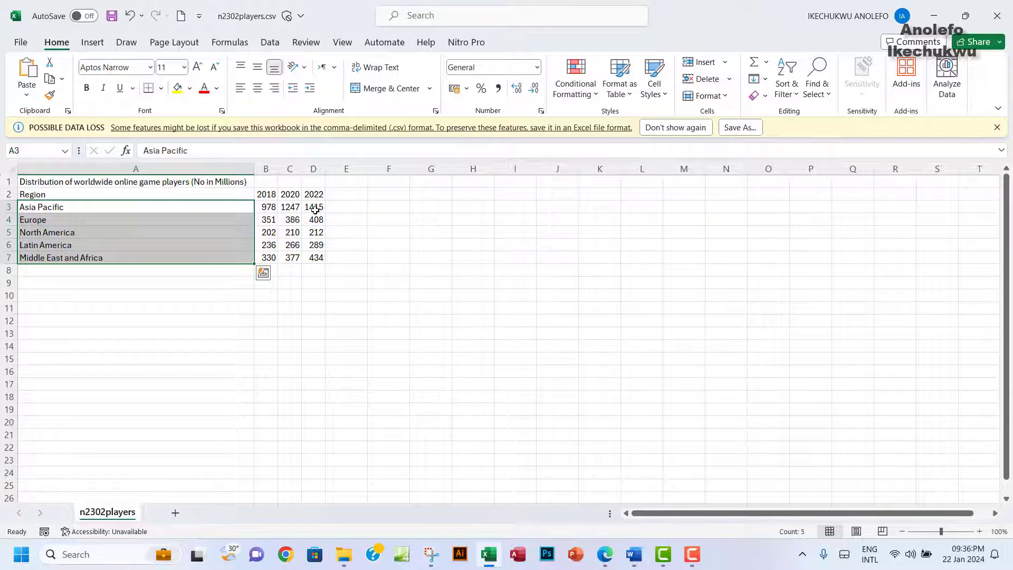
left_click_drag(315, 208, 319, 253)
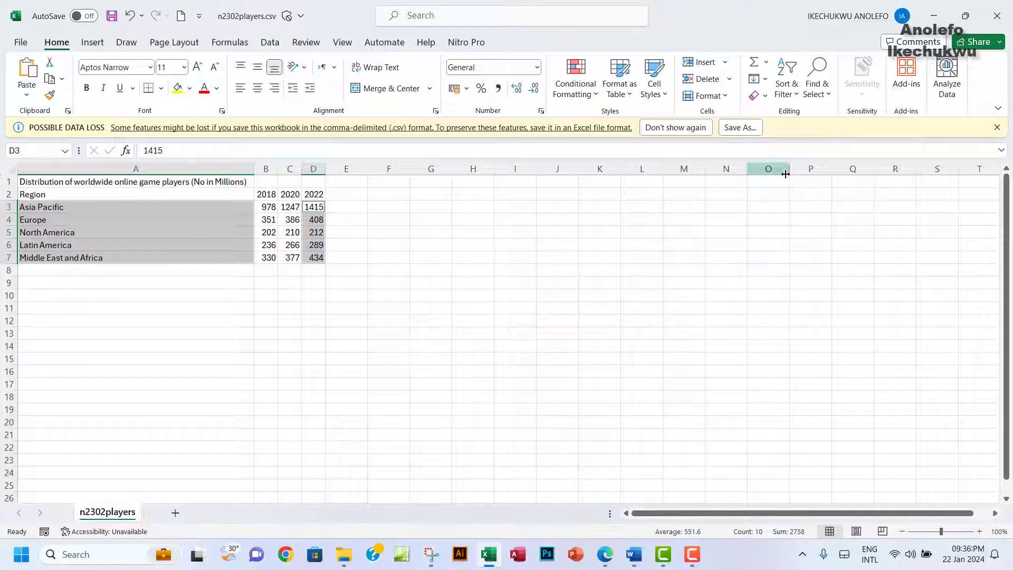
left_click(90, 42)
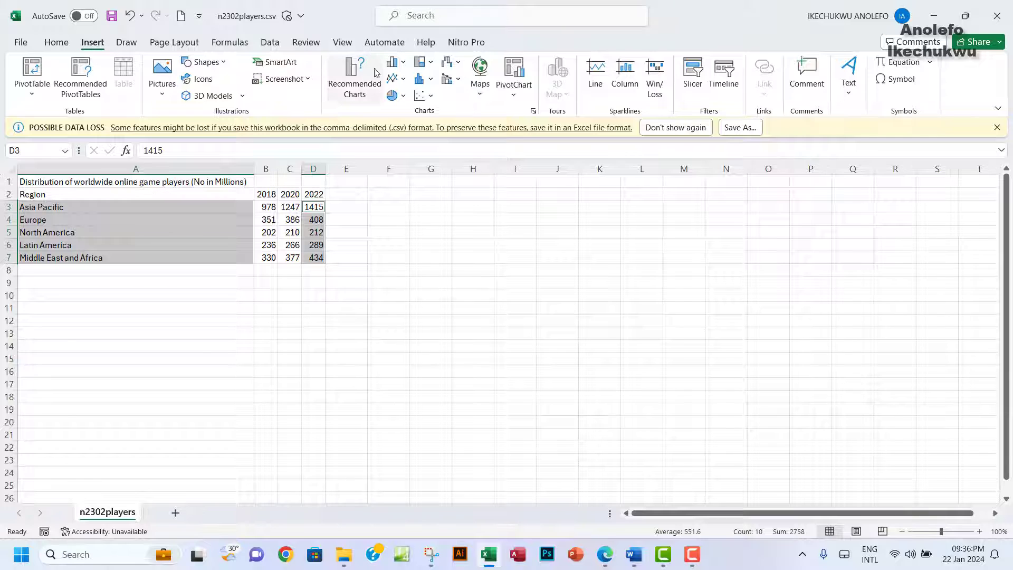
Step: Insert a Clustered Column chart of the 2022 player figures by region from Recommended Charts
left_click(352, 96)
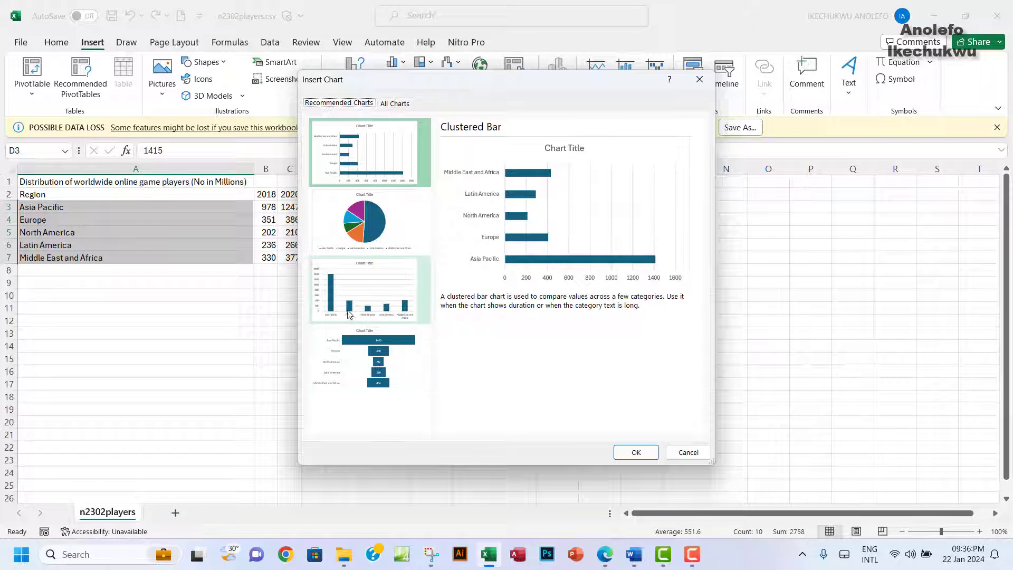
left_click(362, 305)
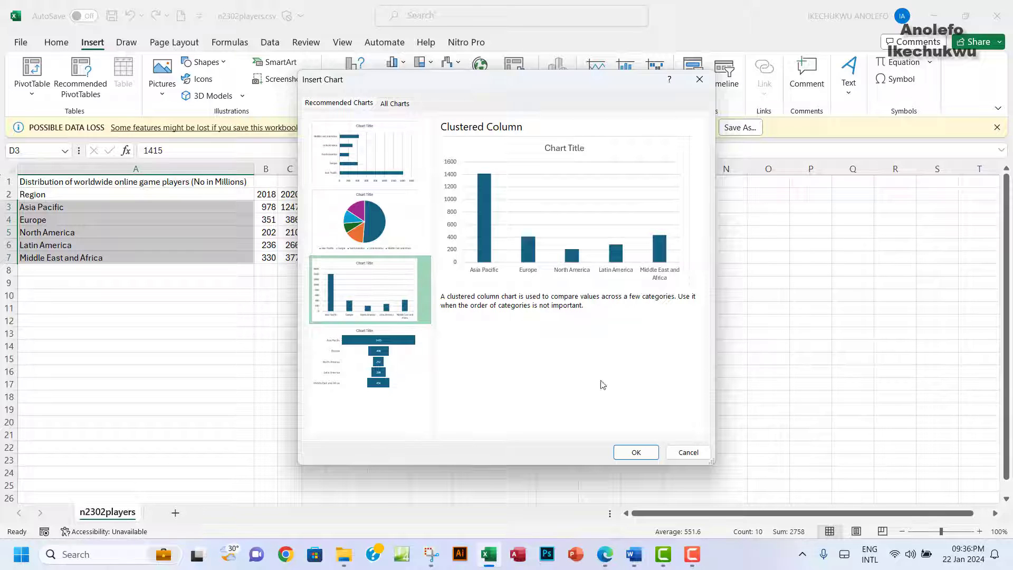
left_click(636, 453)
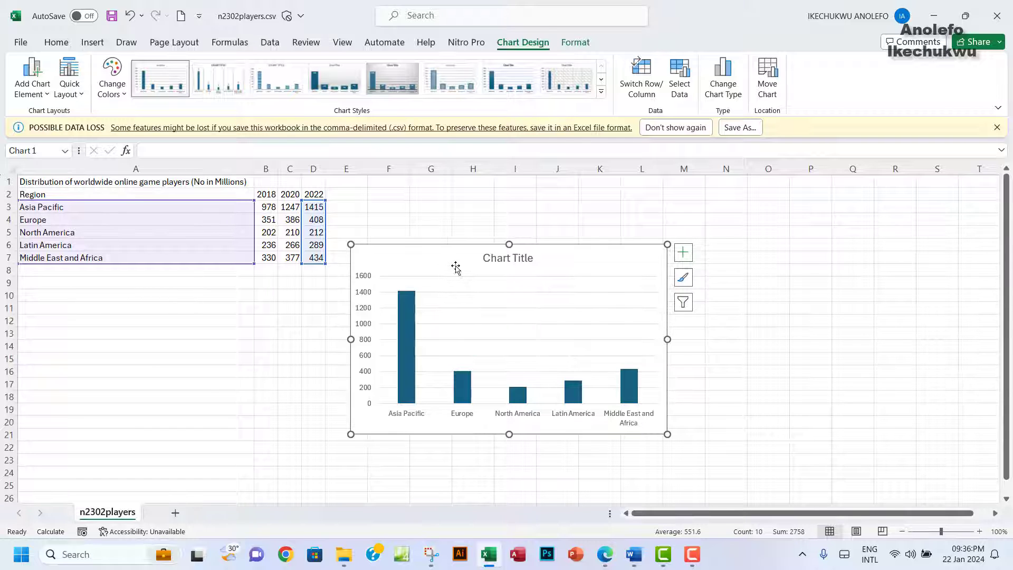
left_click(606, 565)
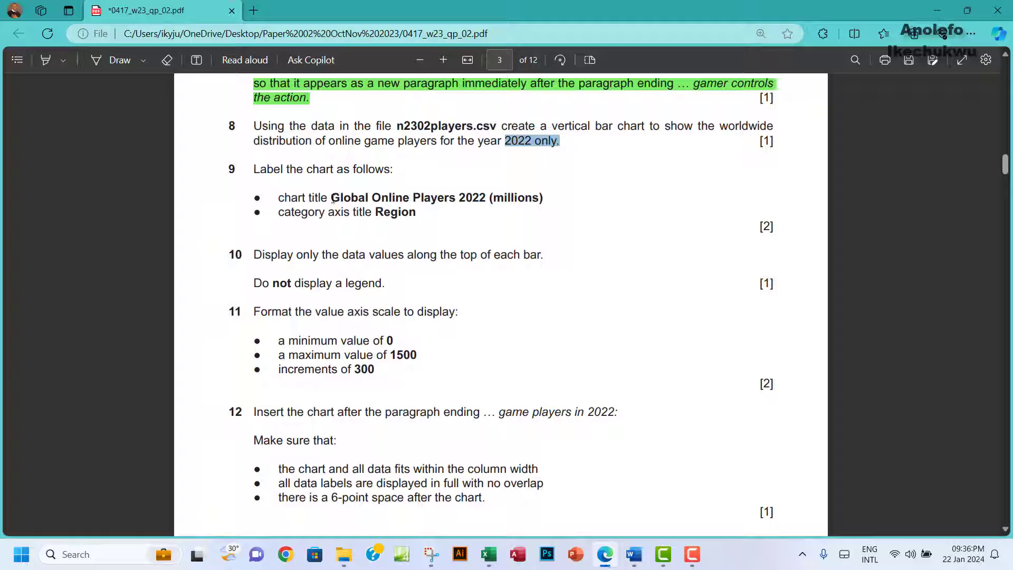
Step: Copy 'Global Online Players 2022 (millions)' from the PDF and select the Excel chart title
left_click_drag(333, 200, 421, 199)
left_click_drag(486, 201, 547, 198)
key("ctrl+c")
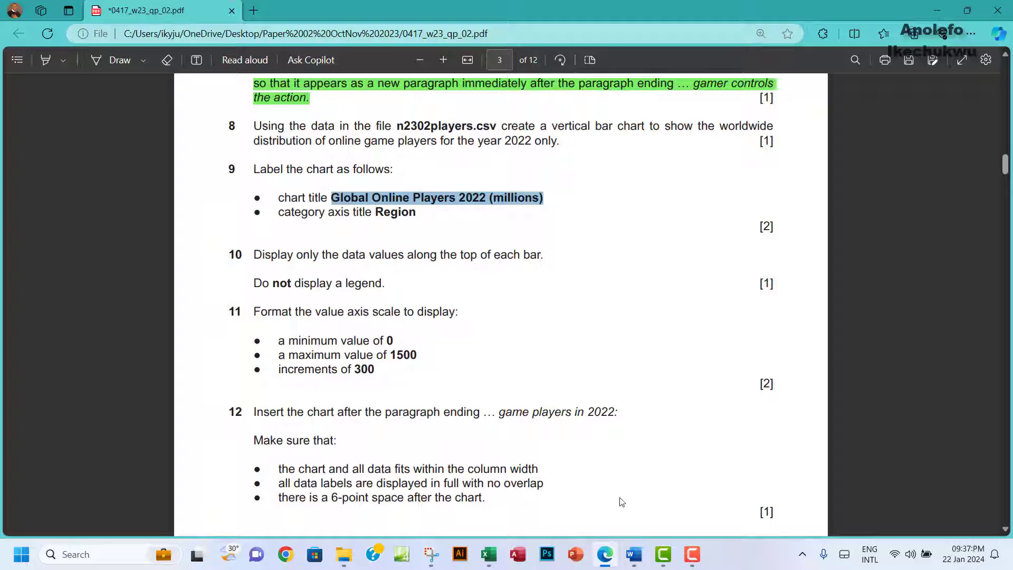
left_click(490, 554)
left_click(515, 257)
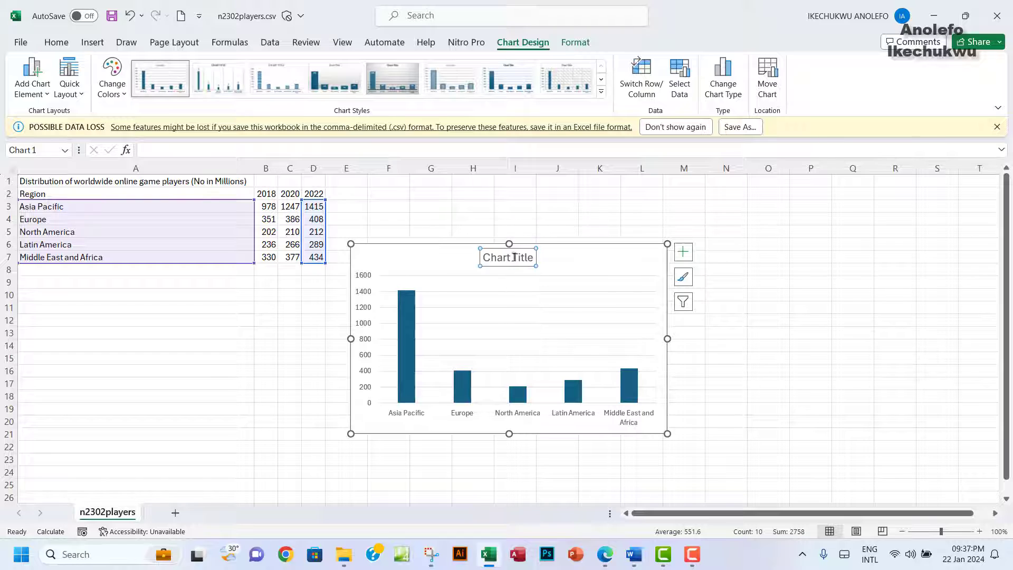
Step: Replace 'Chart Title' with 'Global Online Players 2022 (millions)' in bold, Automatic-coloured text
left_click_drag(532, 257, 486, 258)
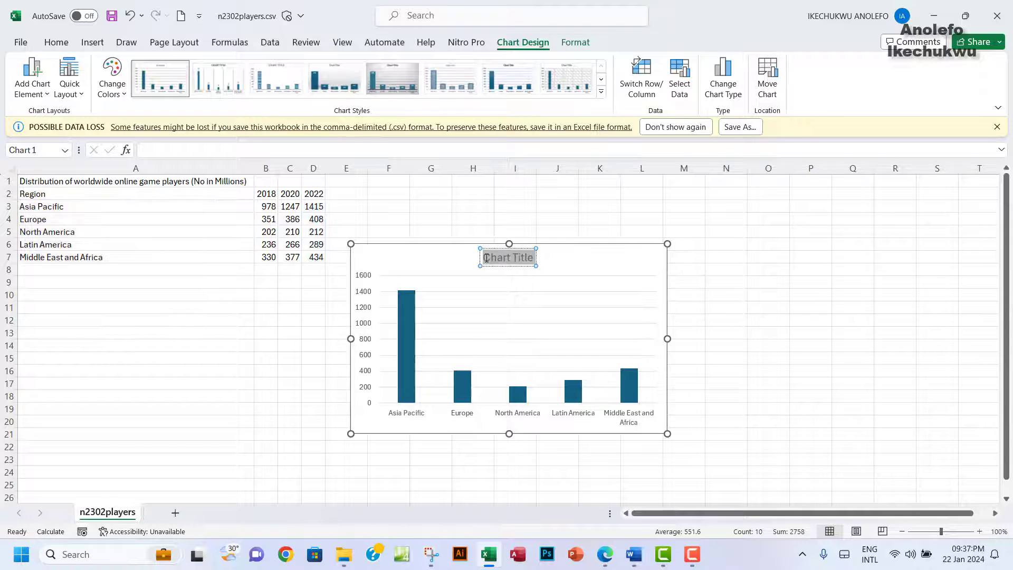
key("ctrl+v")
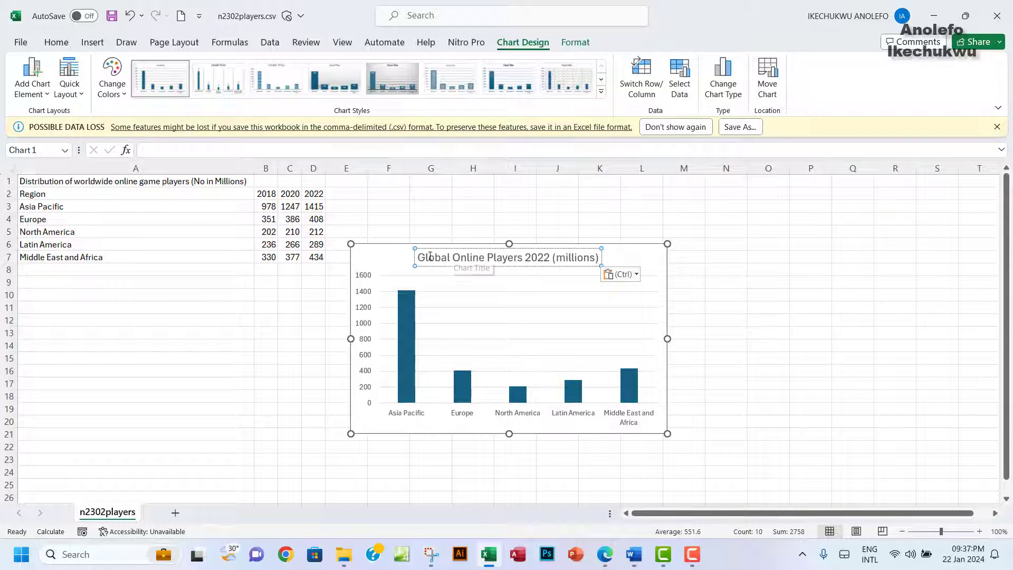
left_click_drag(419, 258, 601, 258)
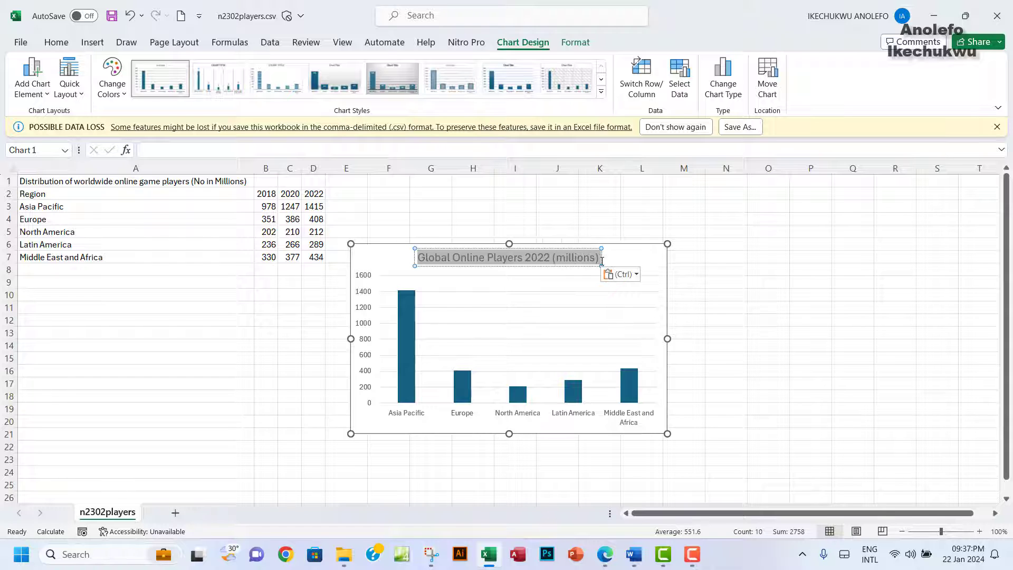
left_click(56, 43)
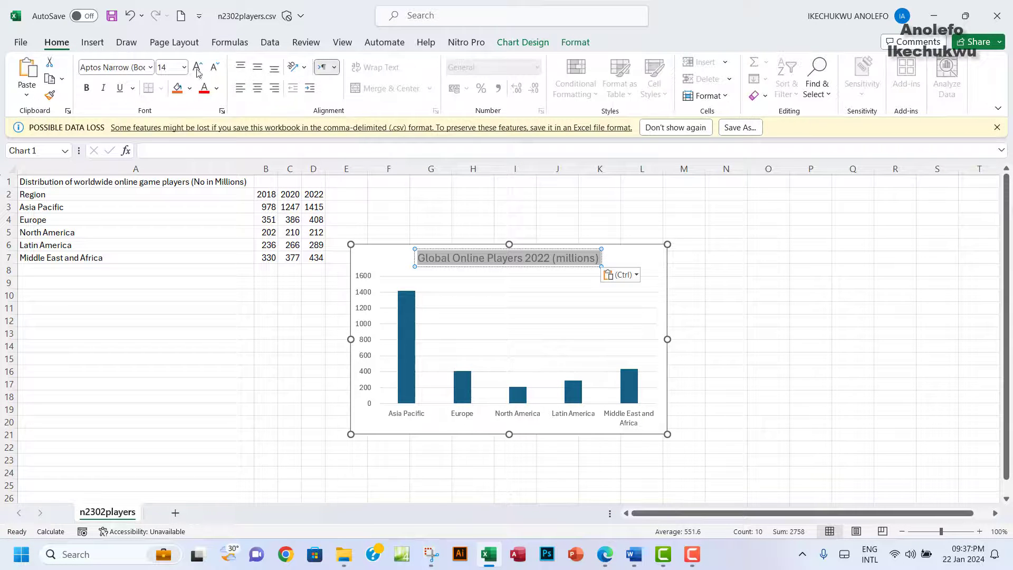
left_click(216, 89)
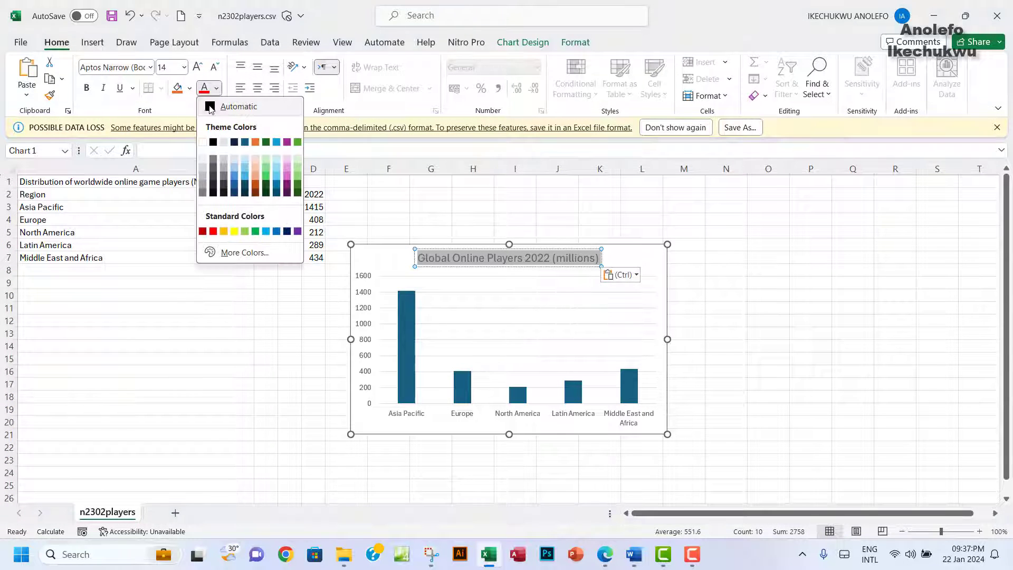
left_click(230, 106)
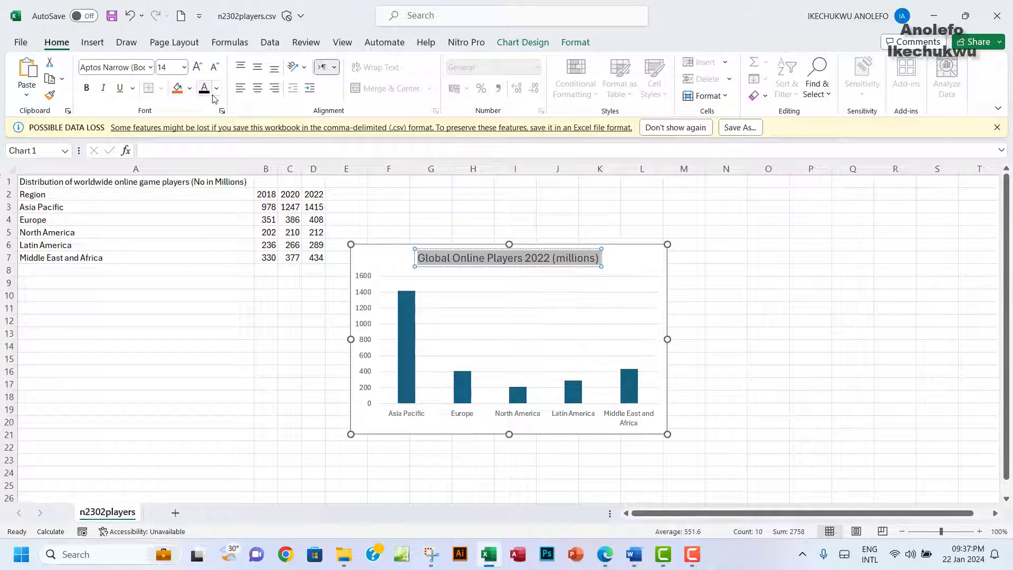
left_click(88, 91)
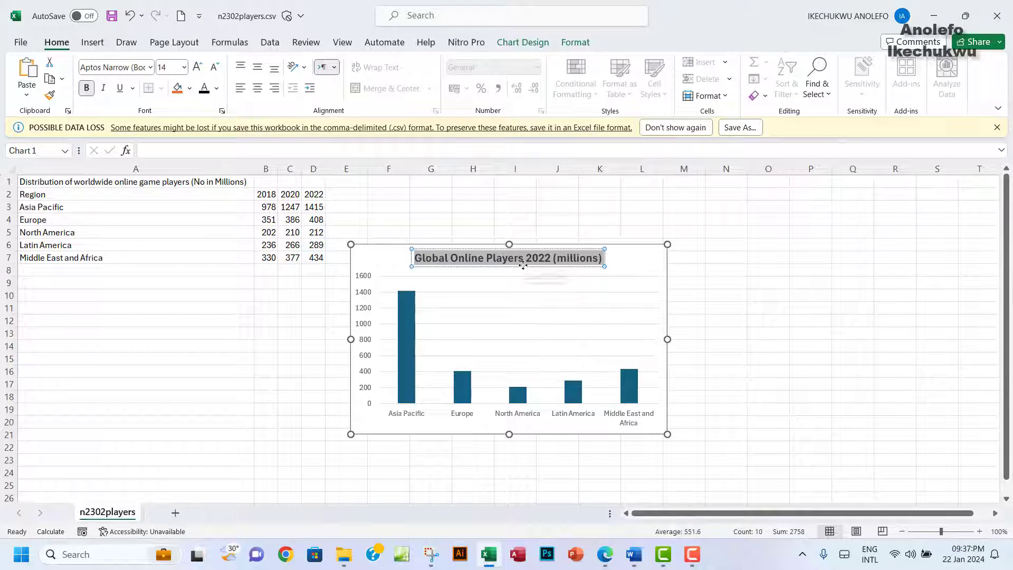
key("Escape")
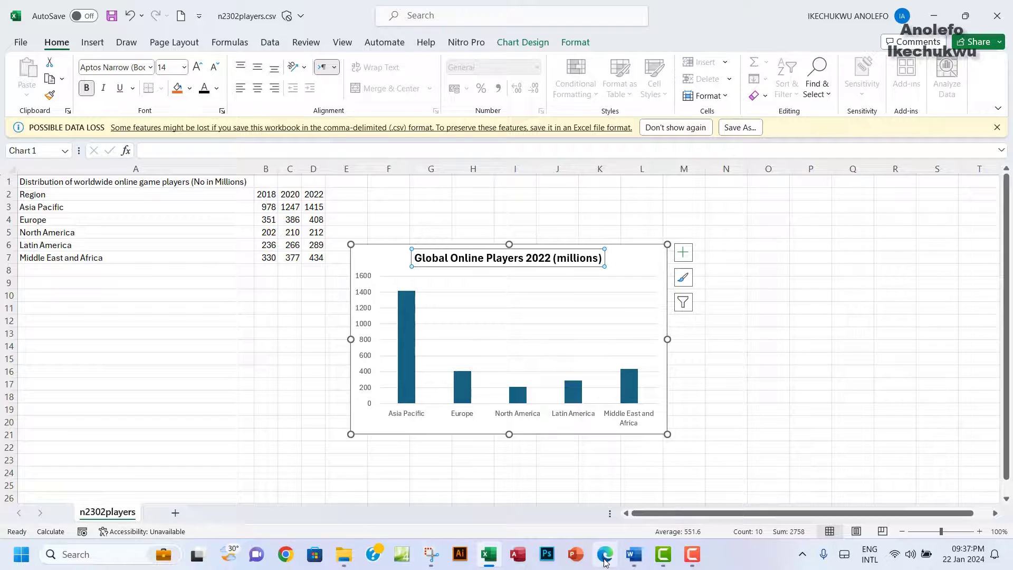
left_click(605, 554)
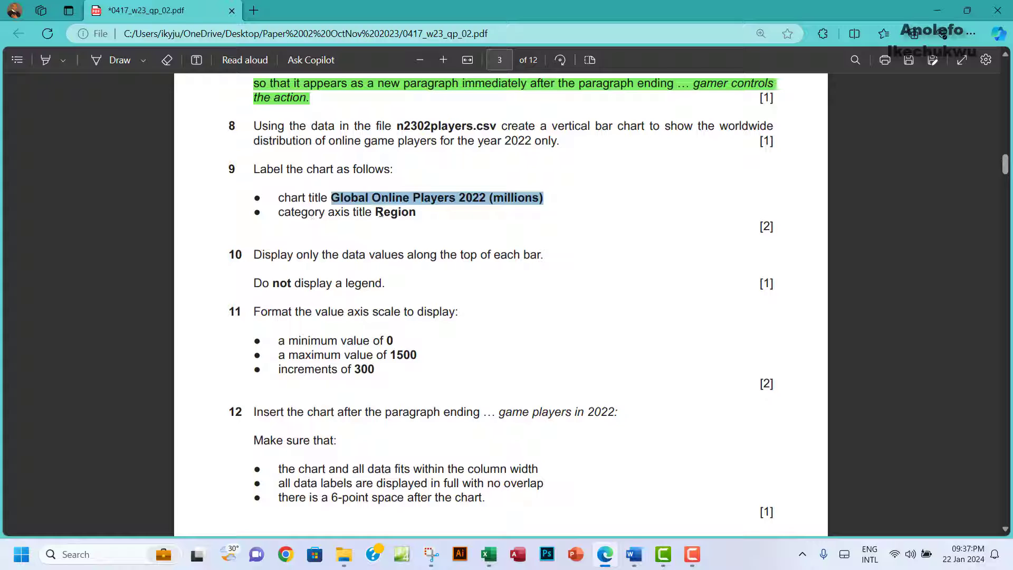
Step: Copy the category axis title 'Region' from question 9 in the exam PDF
left_click_drag(375, 212, 422, 208)
key("ctrl+c")
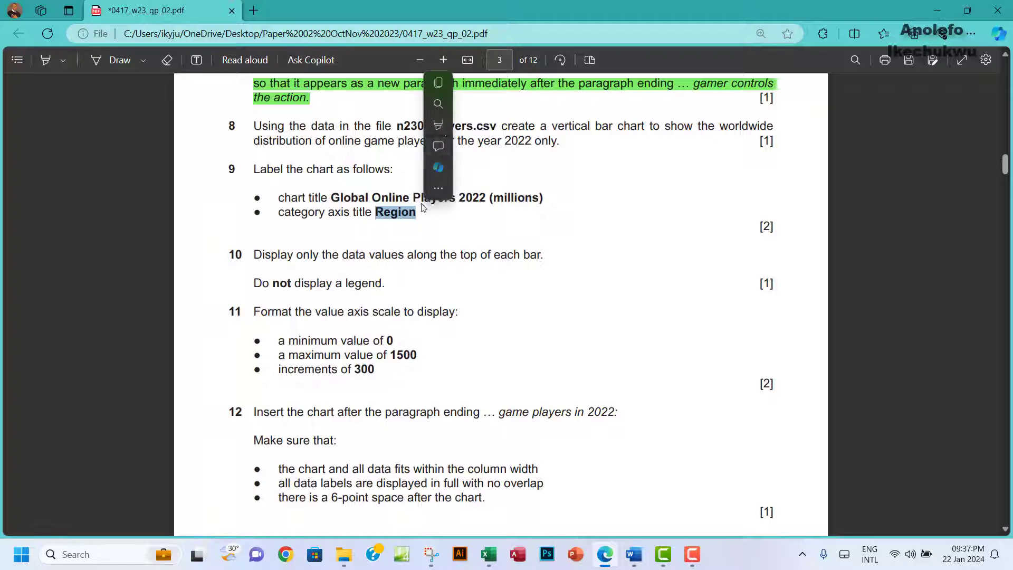
left_click(438, 83)
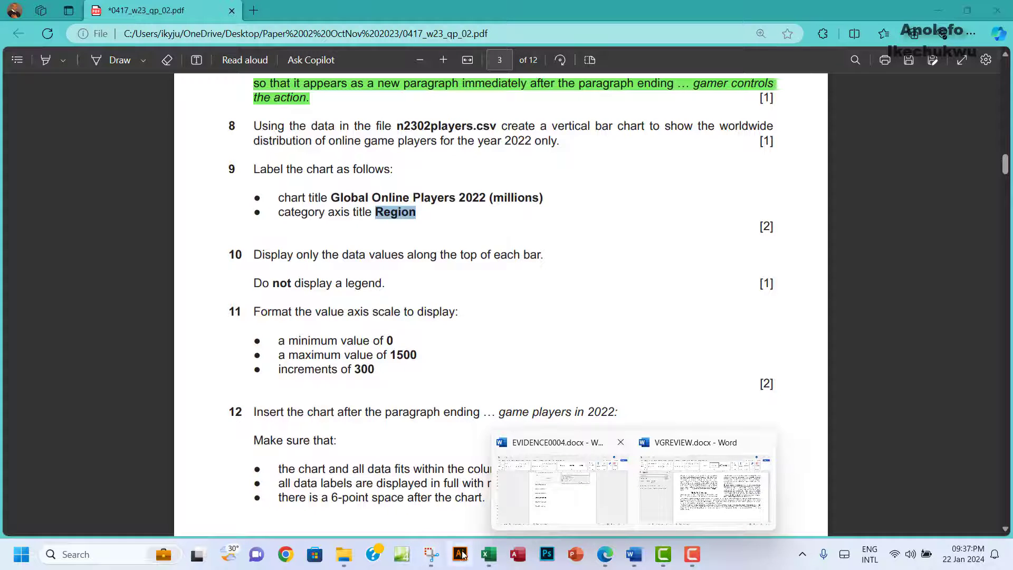
left_click(488, 554)
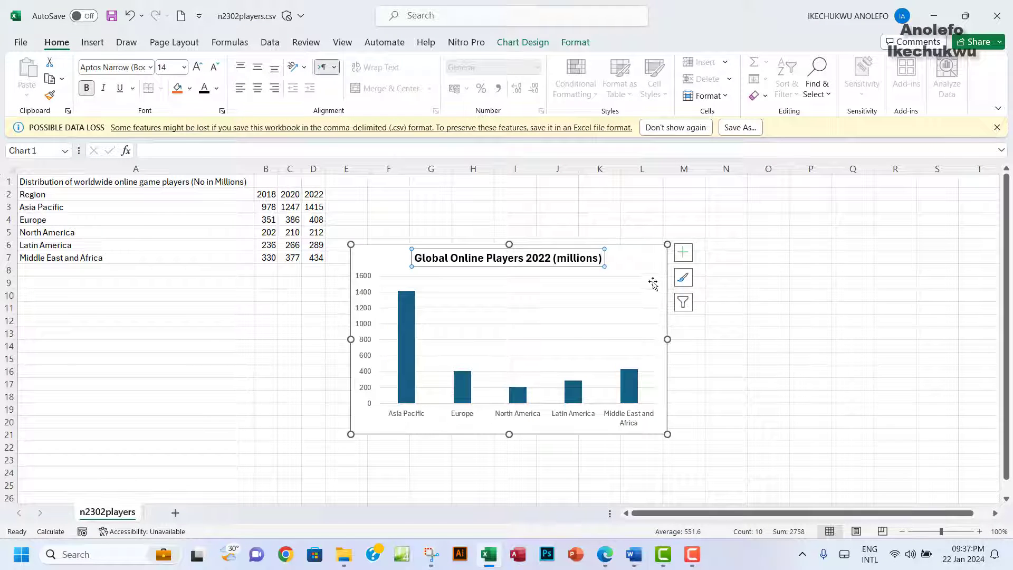
Step: Add axis titles, paste 'Region' as the horizontal title, and delete the vertical axis title
left_click(684, 255)
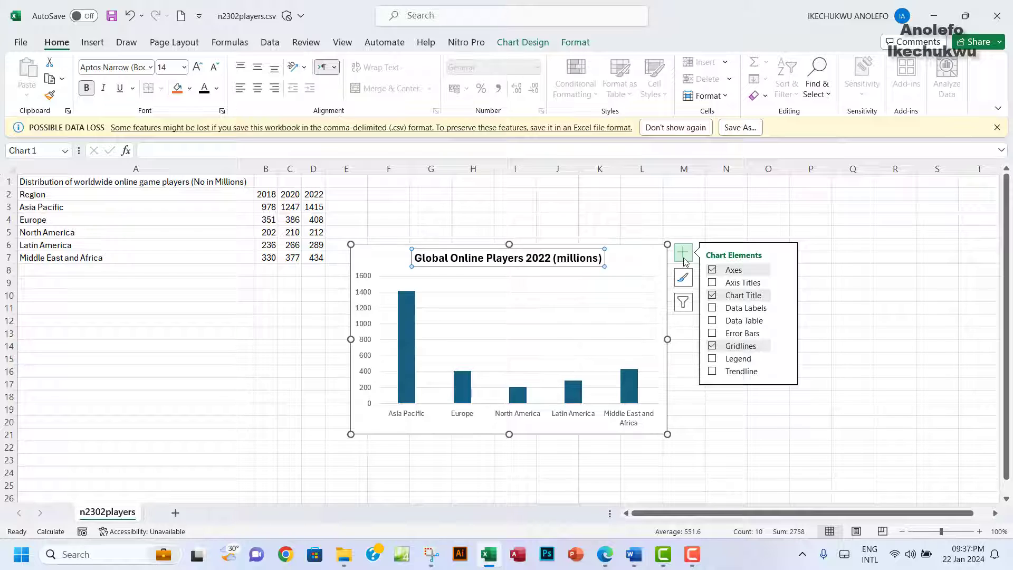
left_click(711, 283)
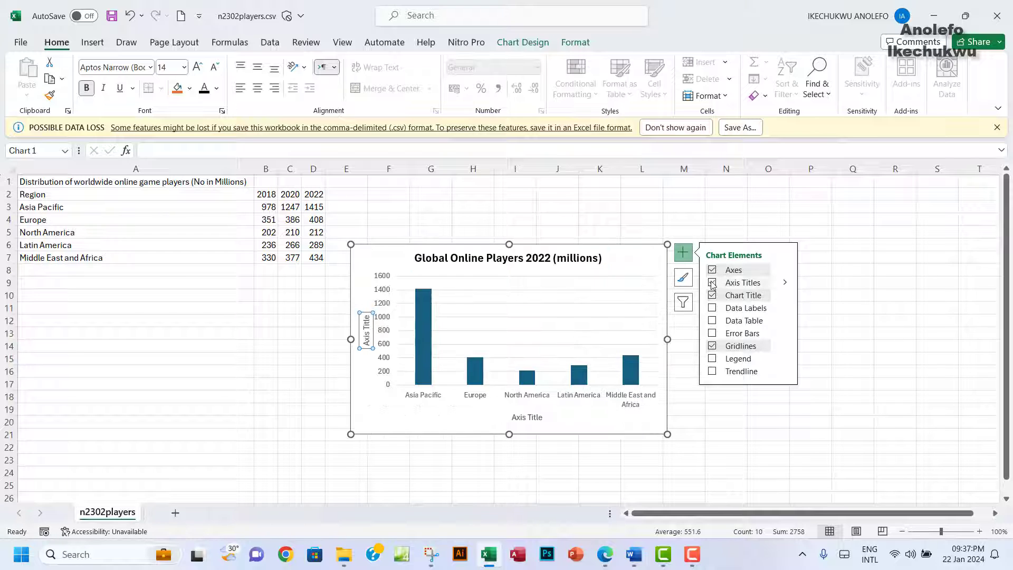
left_click(526, 417)
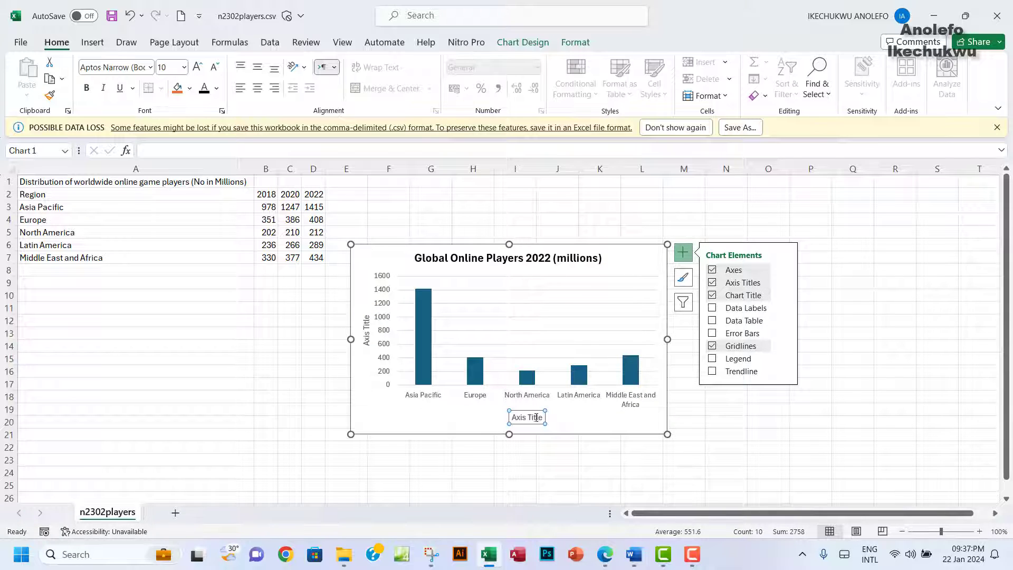
triple_click(521, 417)
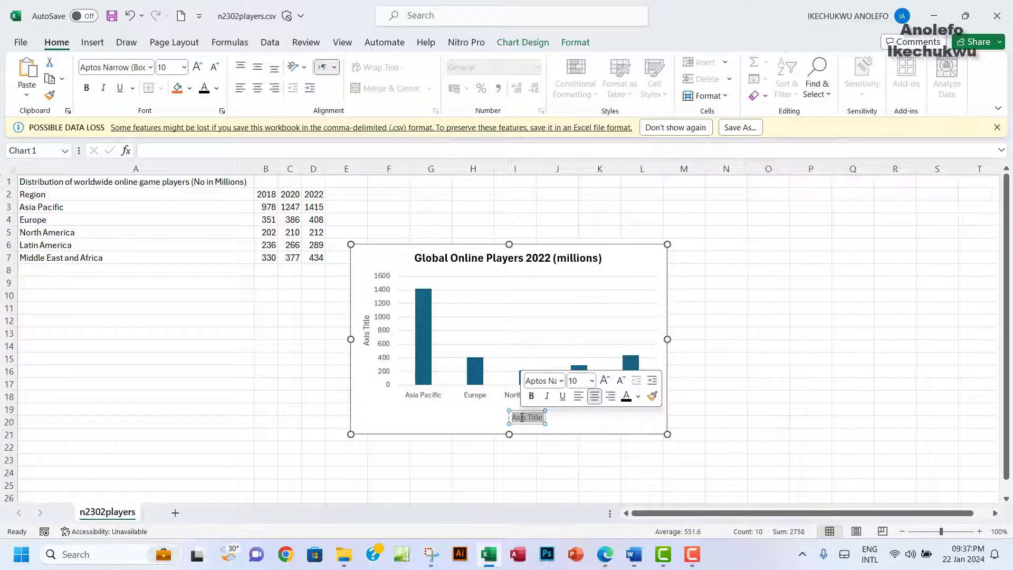
key("ctrl+v")
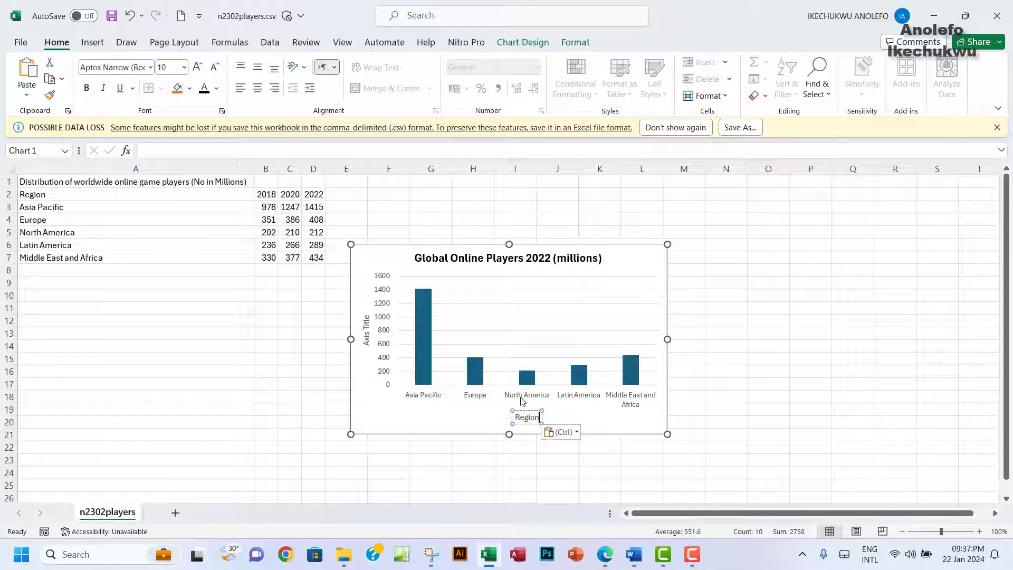
left_click(367, 329)
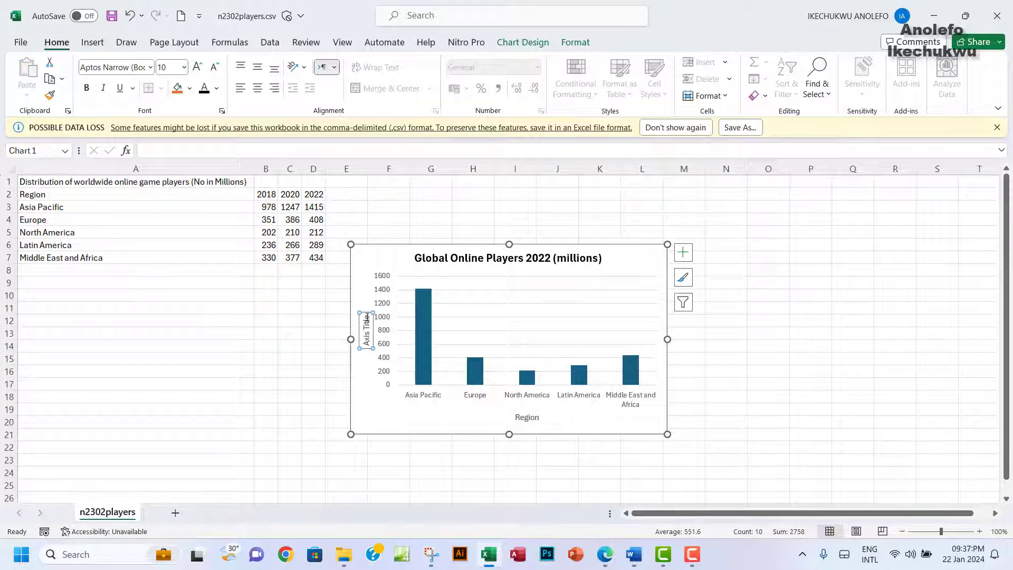
key("Delete")
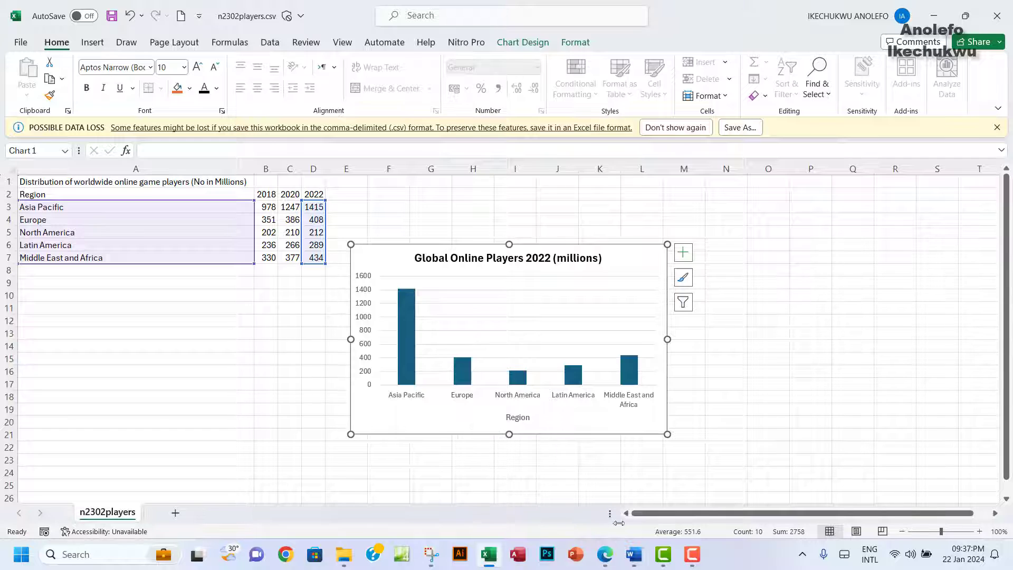
Step: Highlight question 9's chart-labelling instructions in green in the exam PDF
left_click(605, 554)
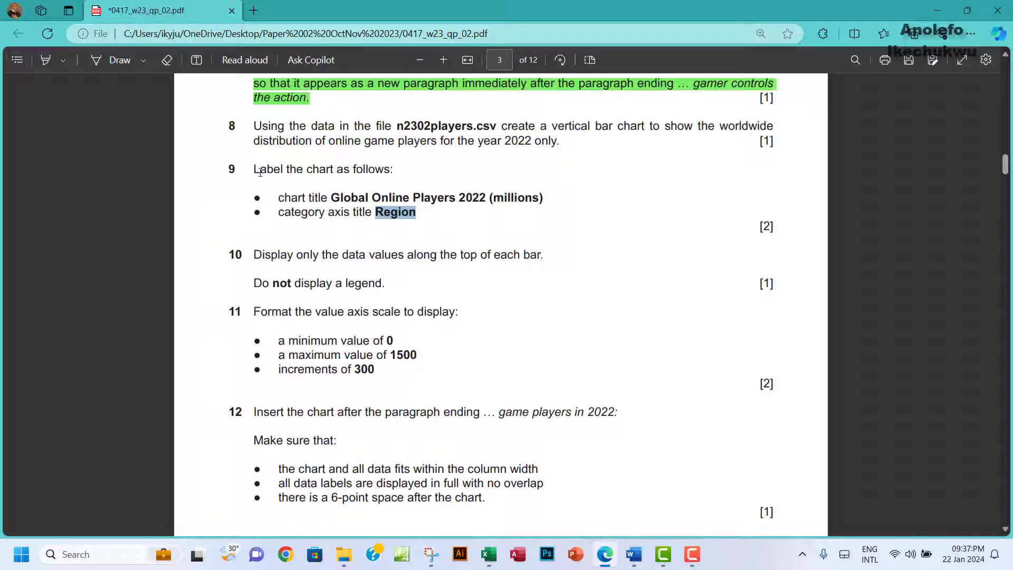
left_click_drag(260, 172, 420, 216)
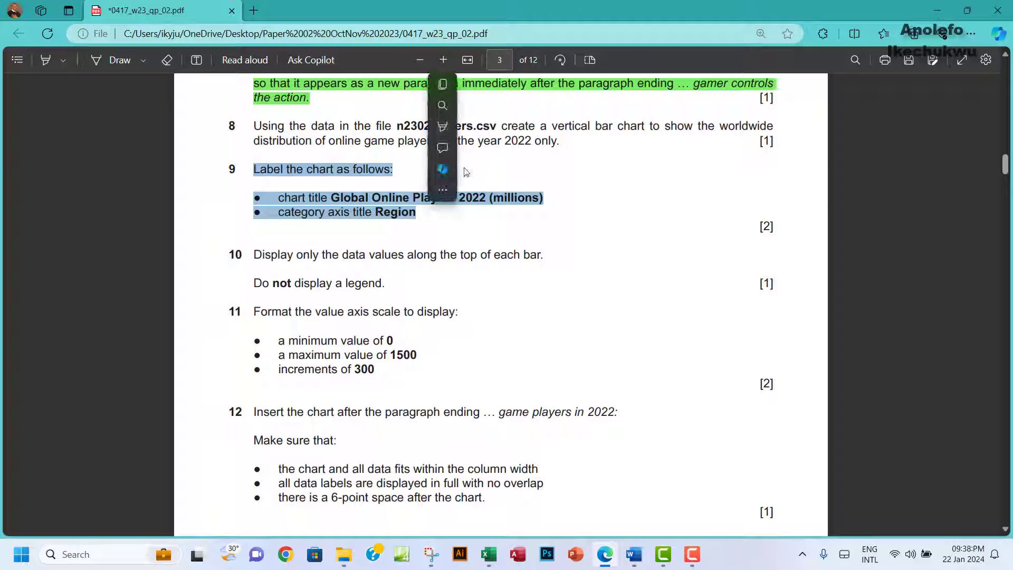
mouse_move(503, 126)
left_click(583, 148)
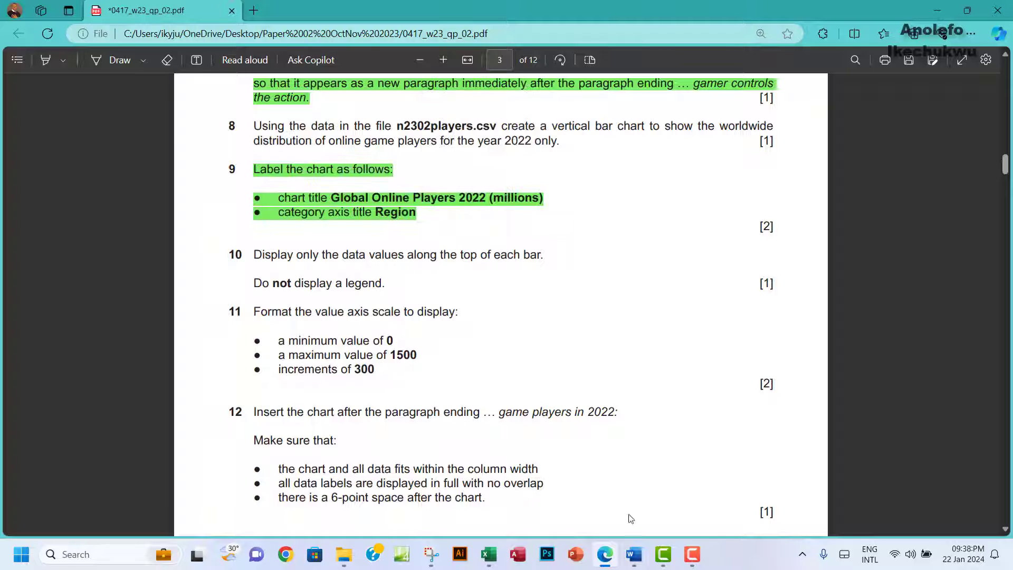
left_click(489, 554)
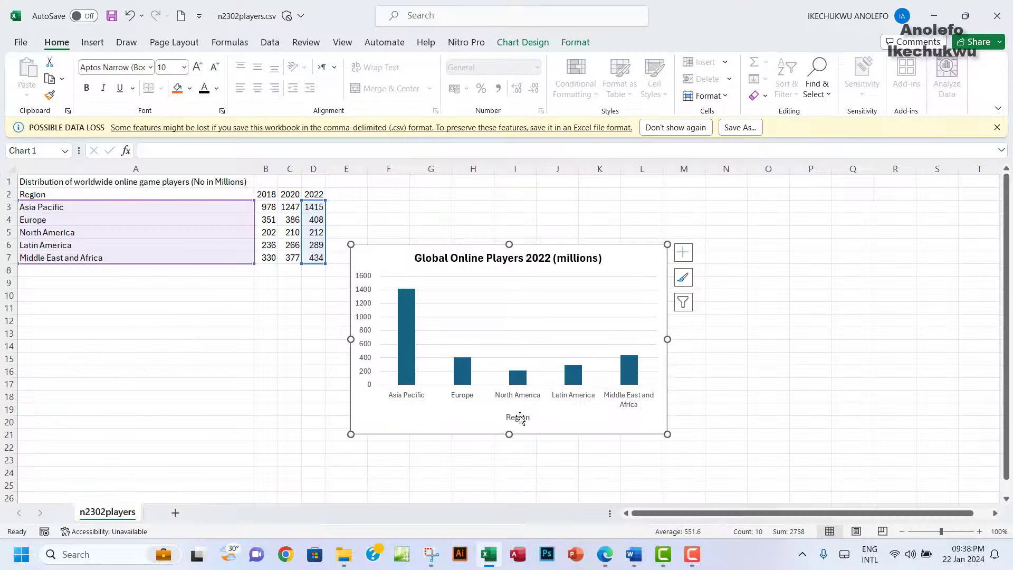
Step: Make the 'Region' horizontal axis title bold and deselect the chart
left_click(518, 418)
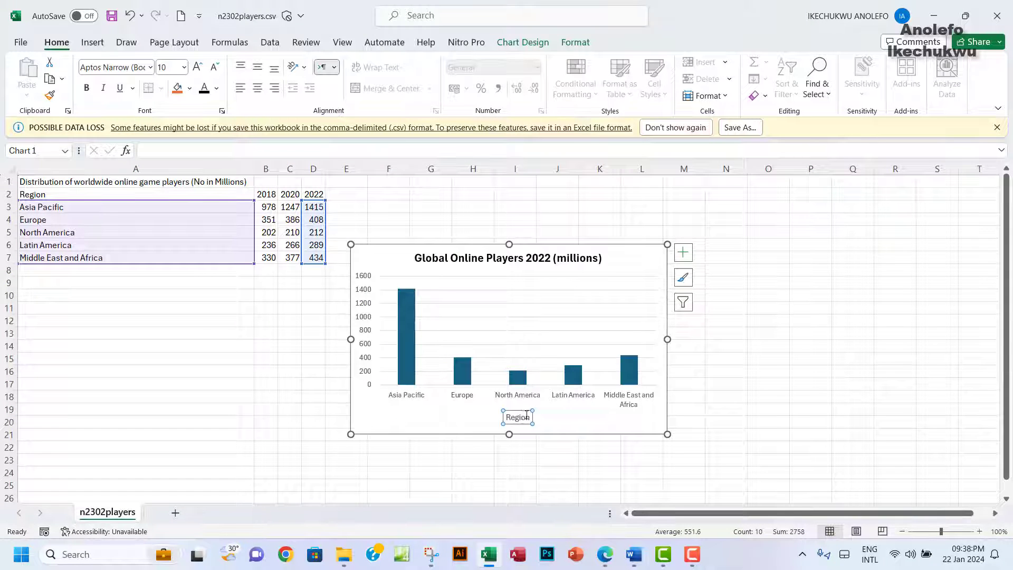
double_click(525, 416)
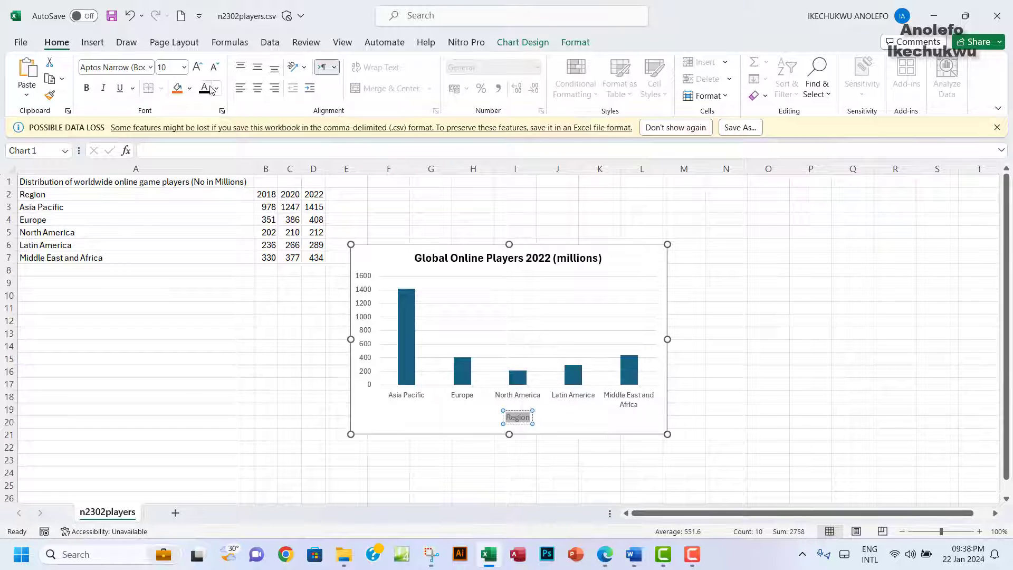
left_click(86, 88)
left_click(722, 356)
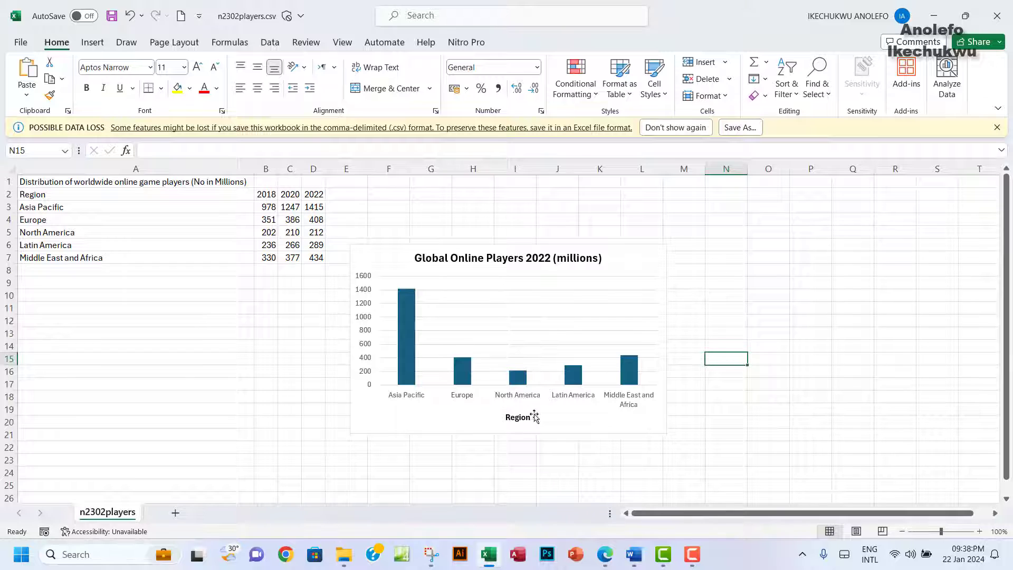
left_click(604, 553)
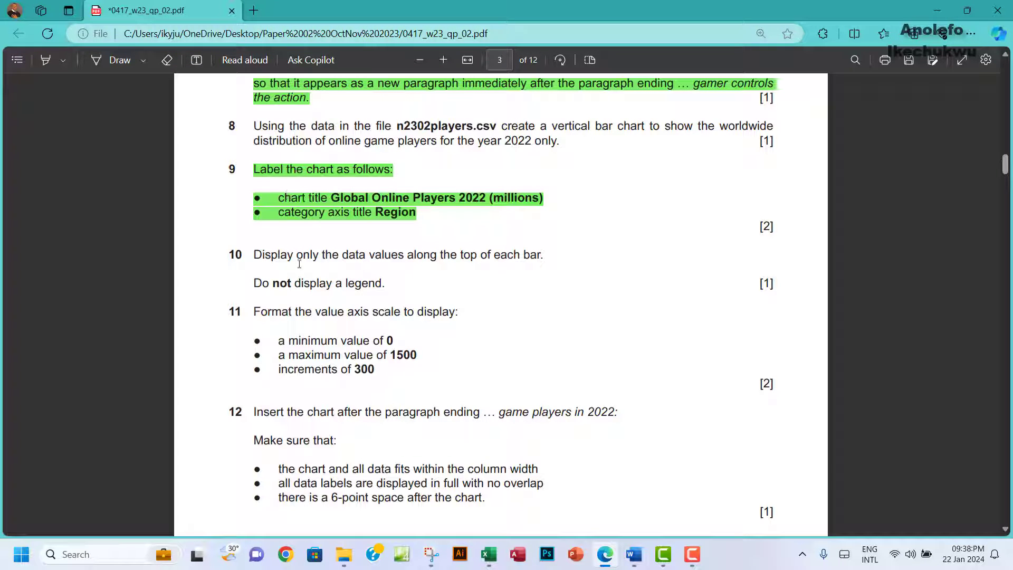
Step: Scroll the exam PDF down to questions 10–12, then return to the Excel chart
scroll(240, 259, "down", 3)
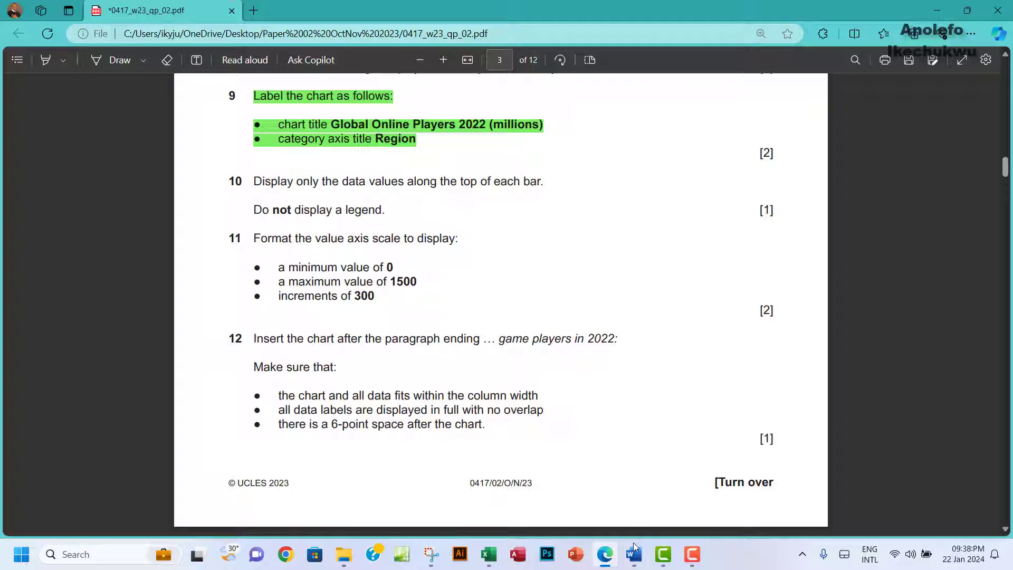
left_click(491, 556)
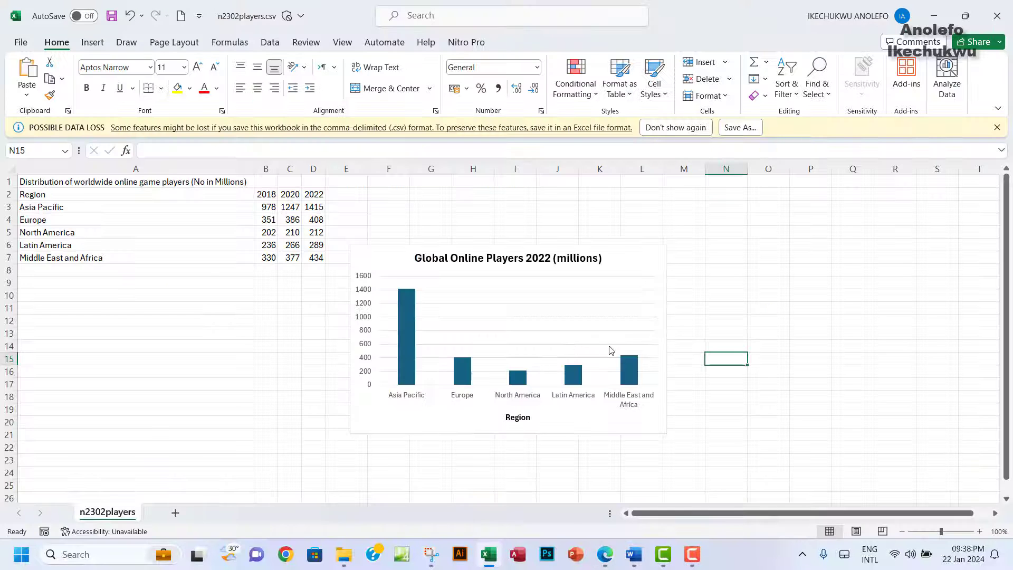
Step: Add data labels showing 1415, 408, 212, 289 and 434 above the chart's bars
left_click(625, 259)
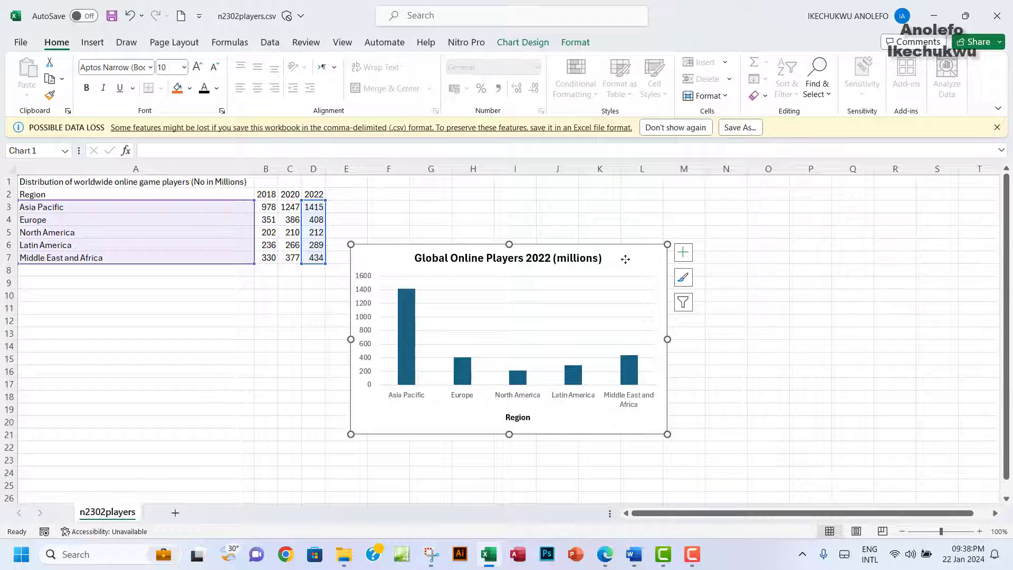
left_click(684, 255)
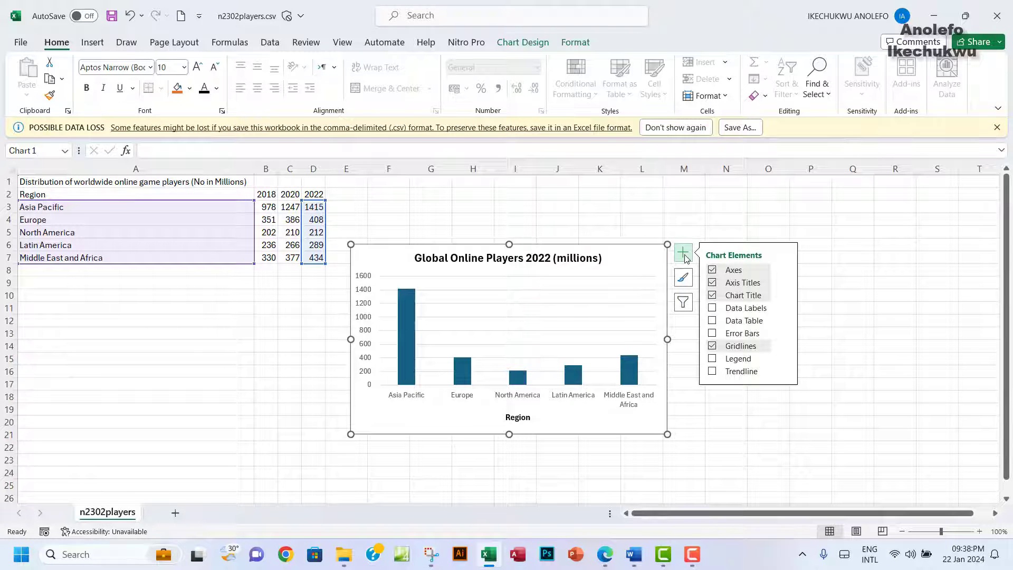
left_click(711, 308)
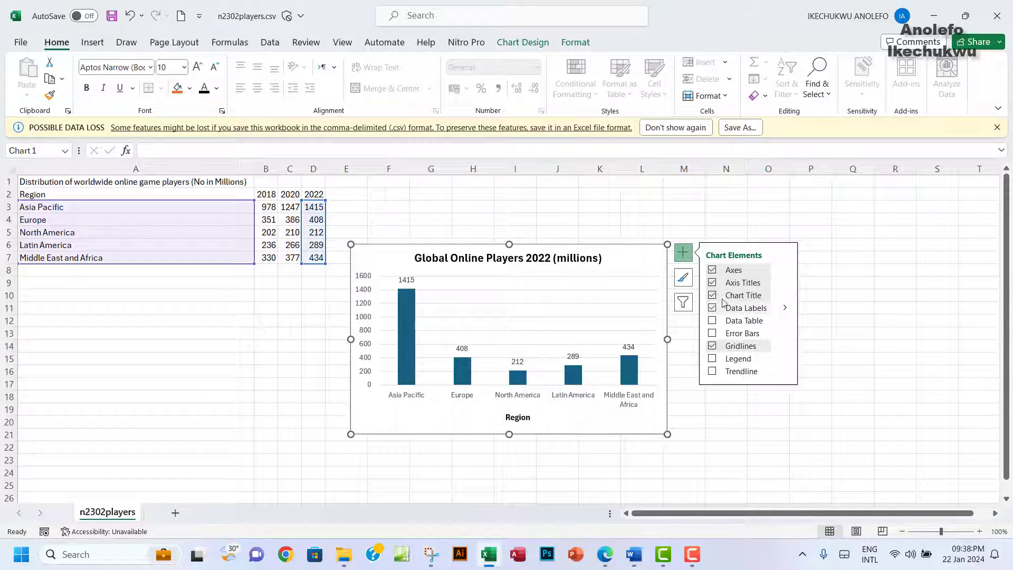
left_click(612, 546)
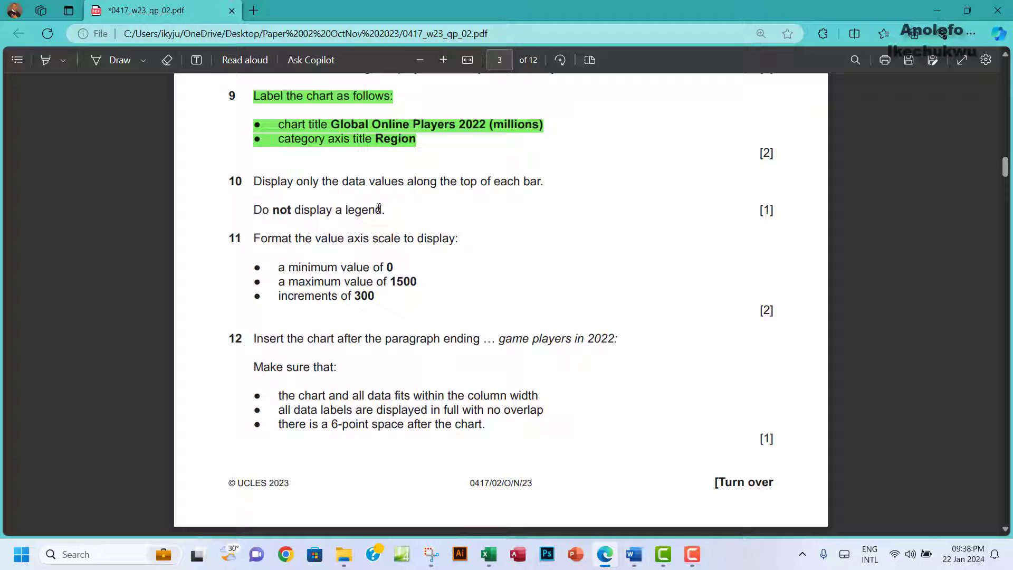
Step: Highlight question 10's data-label and legend instructions in green
left_click_drag(262, 182, 387, 210)
mouse_move(484, 119)
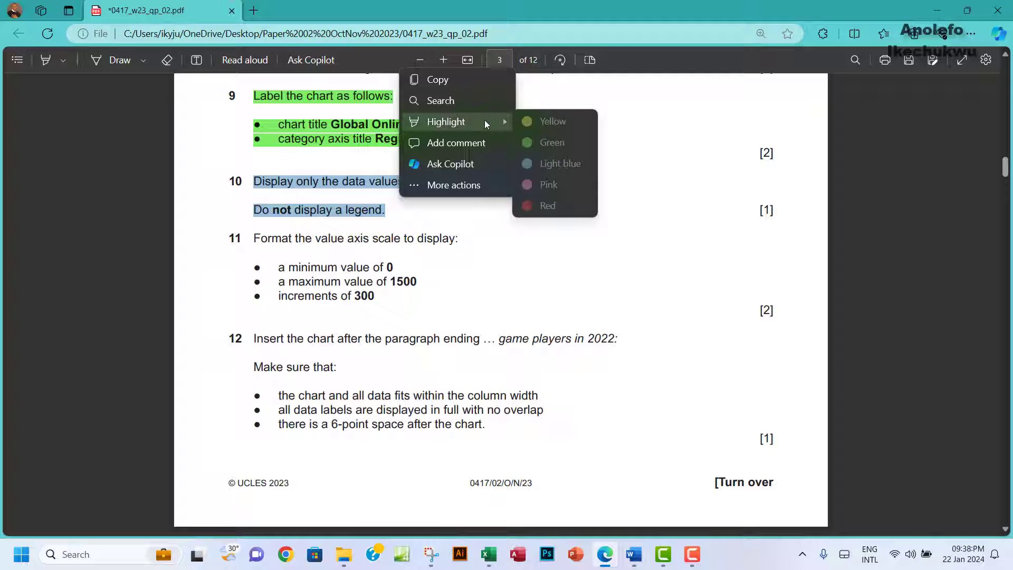
left_click(545, 138)
scroll(519, 235, "down", 2)
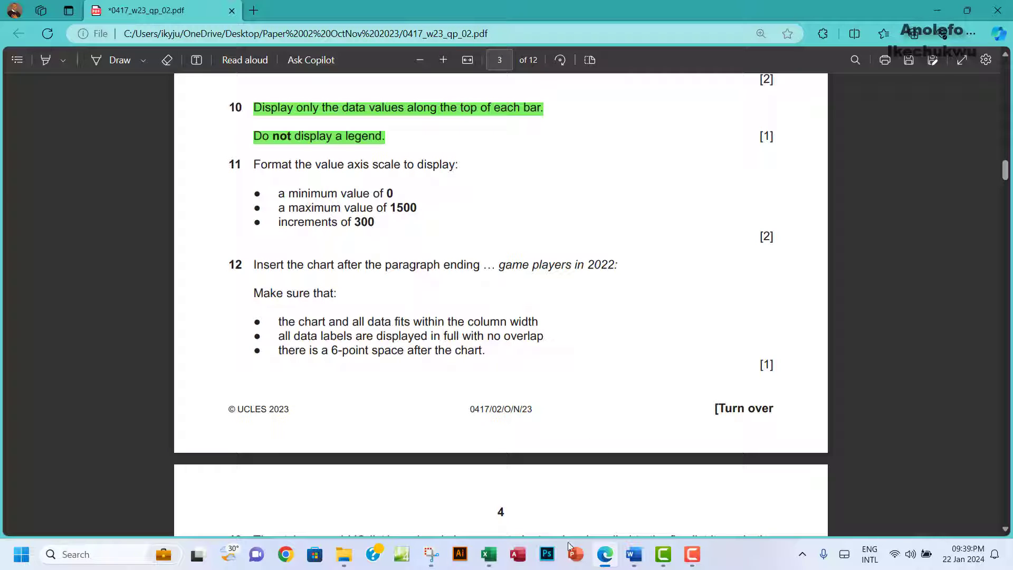
left_click(489, 555)
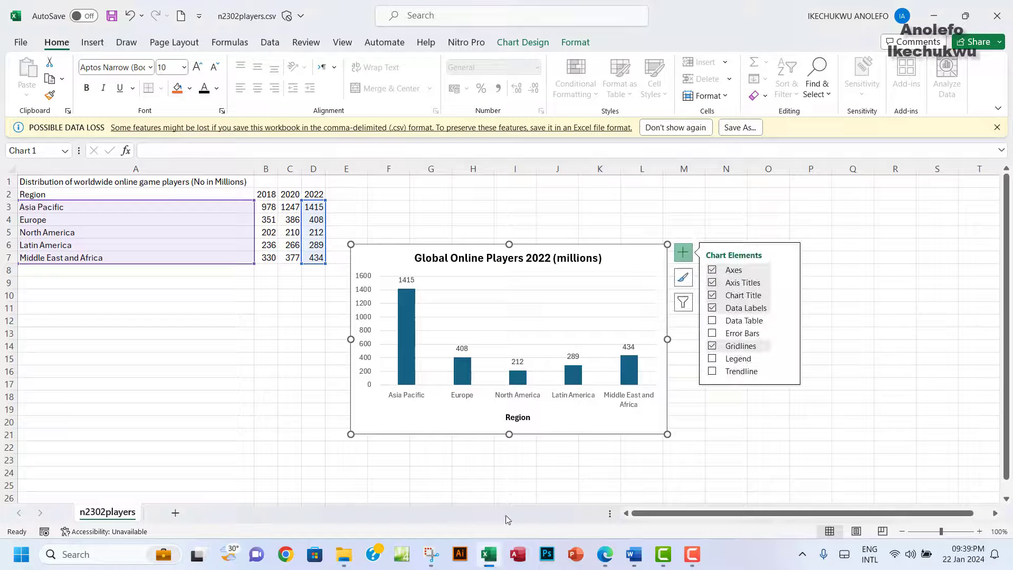
Step: Set the Excel chart's value axis maximum to 1500 and major unit to 300
left_click(610, 563)
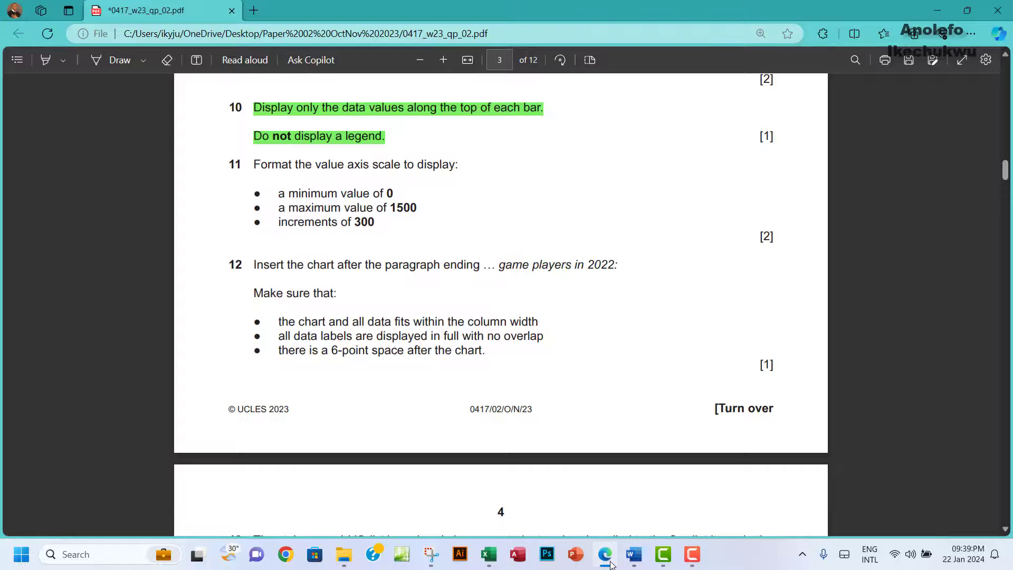
key("alt+Tab")
right_click(368, 298)
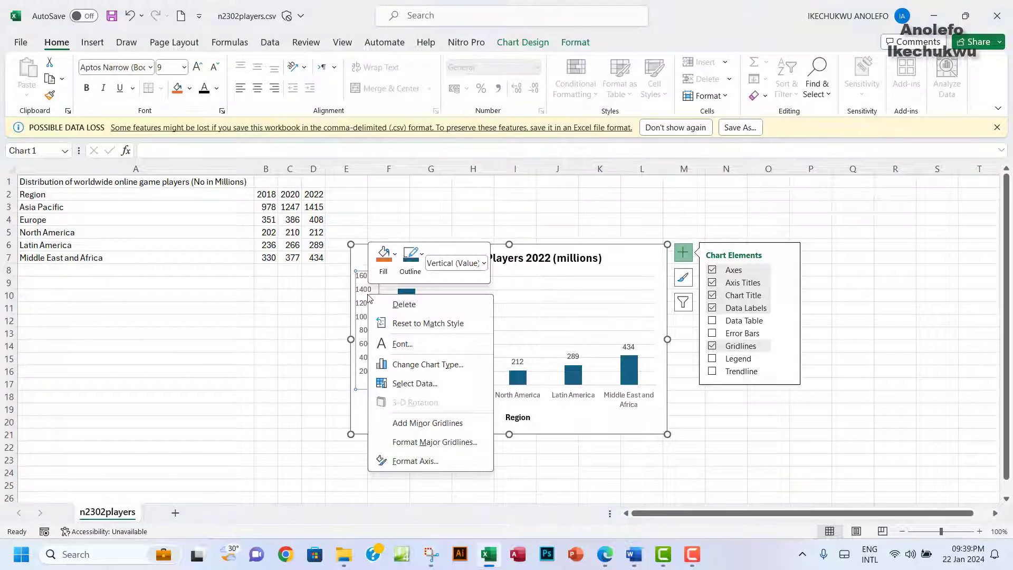
key("Escape")
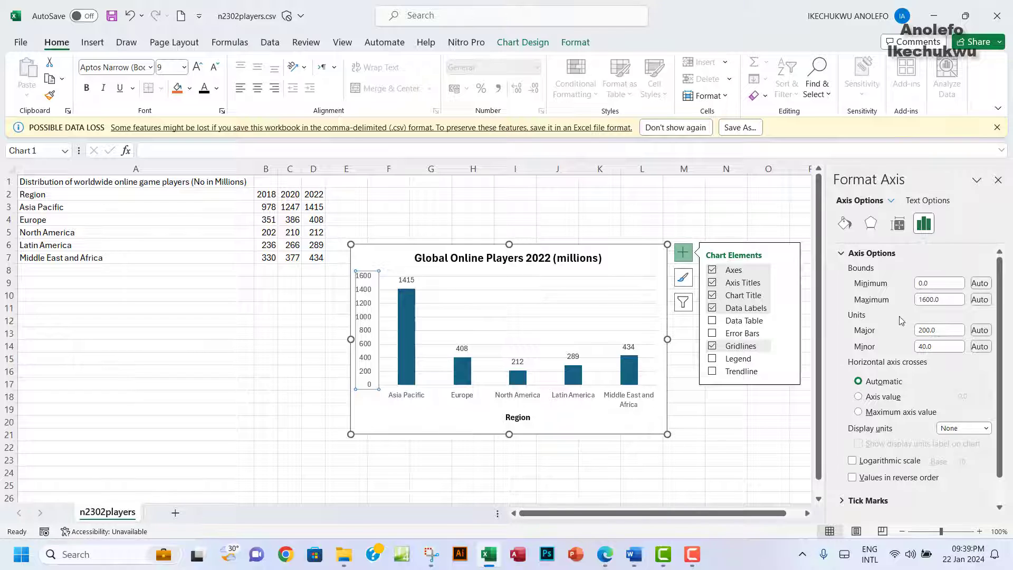
left_click(909, 286)
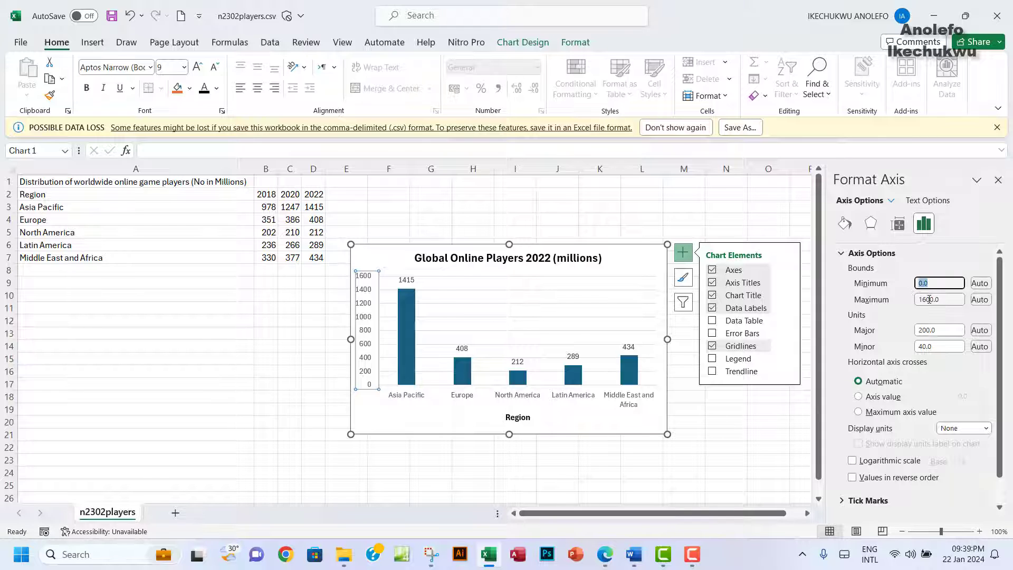
left_click(928, 300)
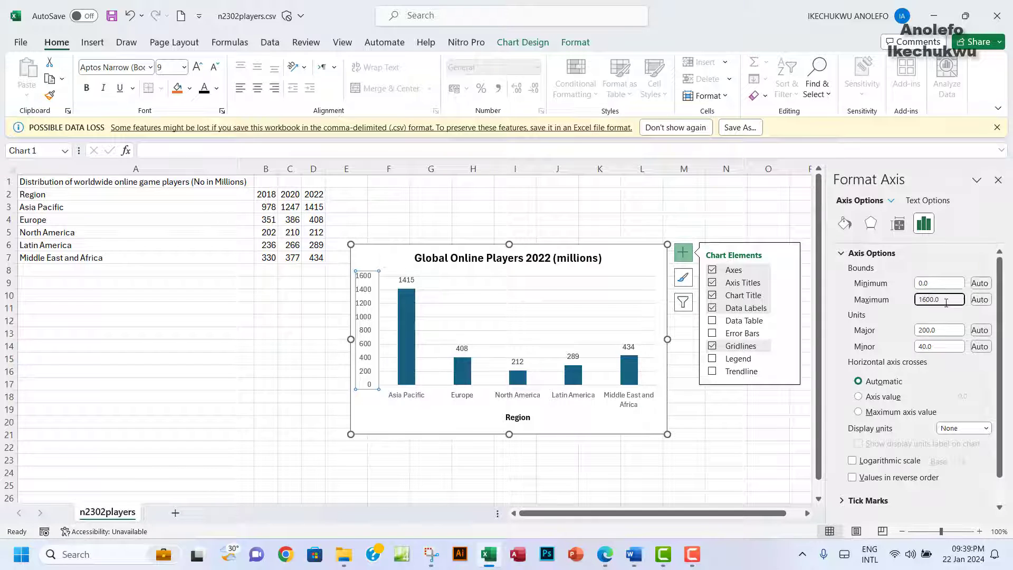
type("5")
left_click(924, 331)
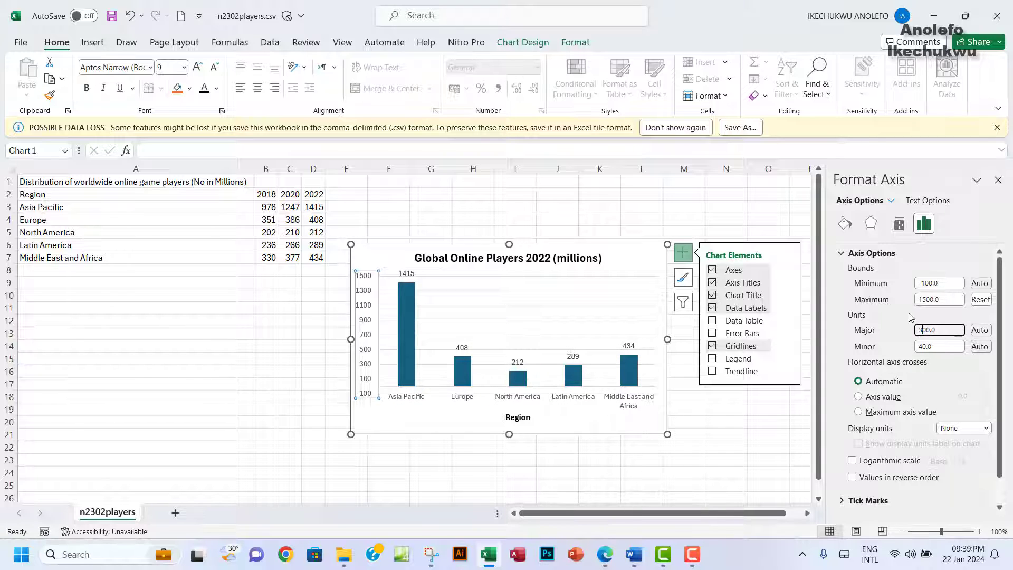
key("Return")
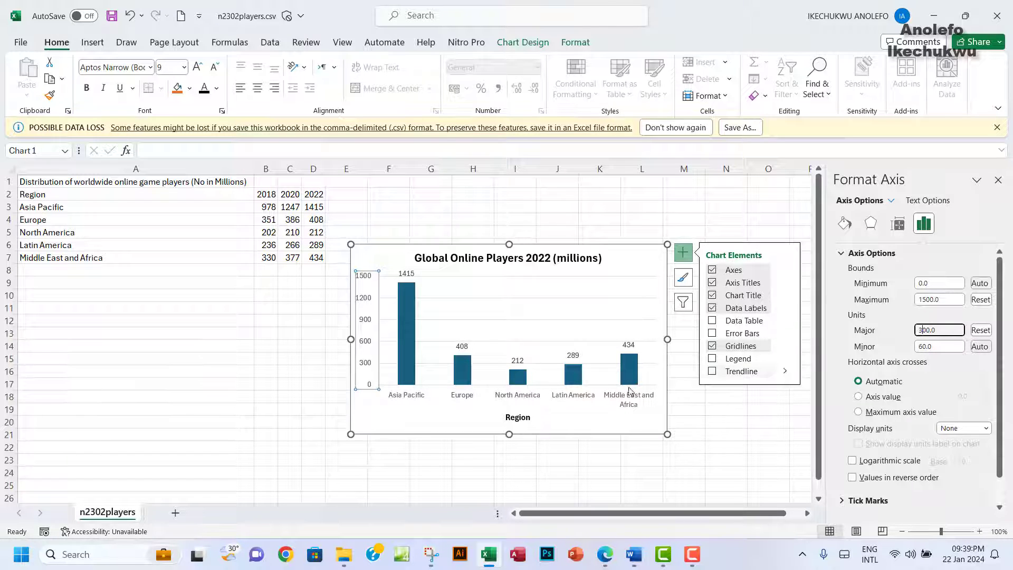
Step: Check the new 0–1500 axis scale, then return to the exam PDF
left_click(693, 230)
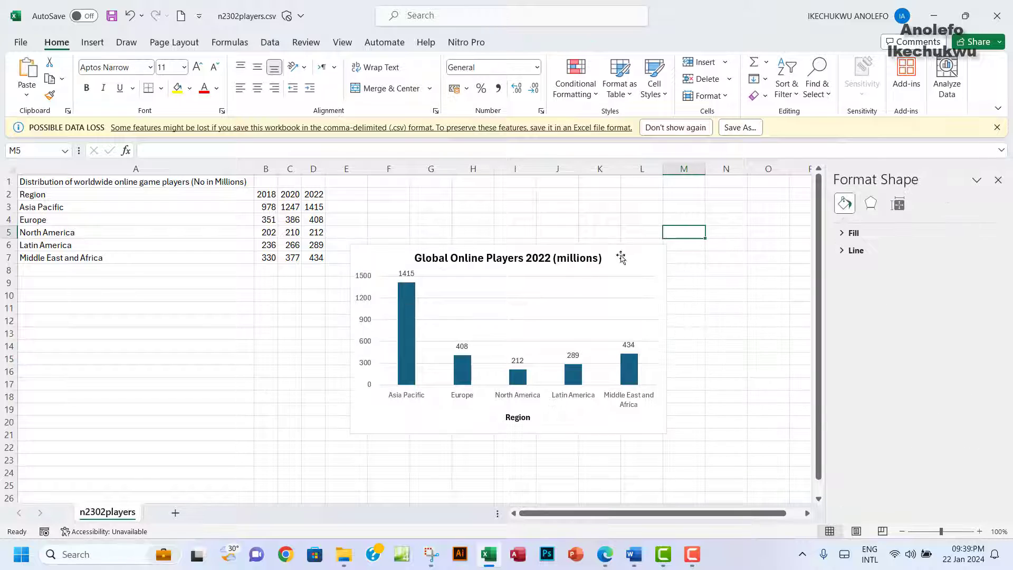
left_click(364, 299)
left_click(364, 300)
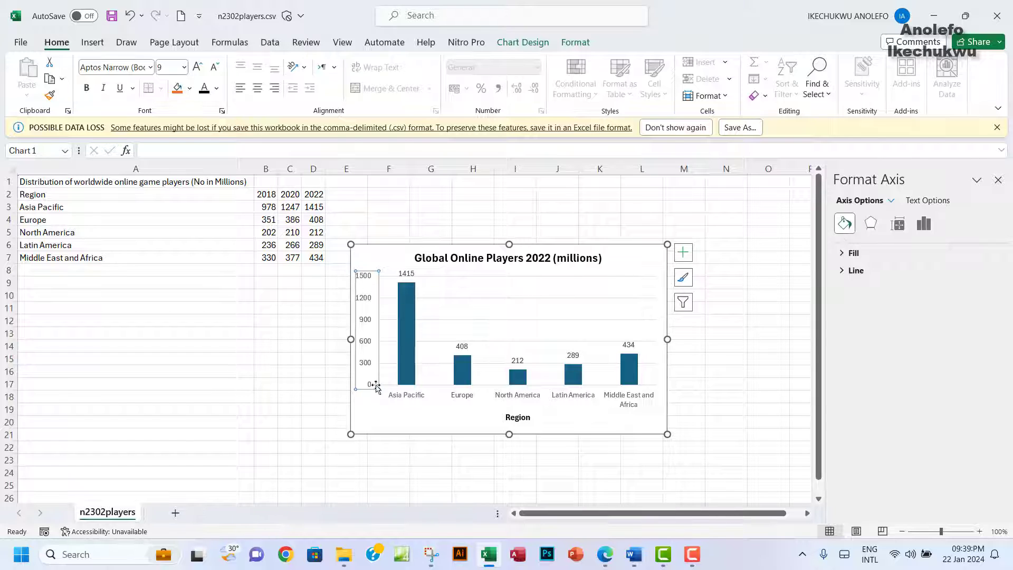
left_click(328, 358)
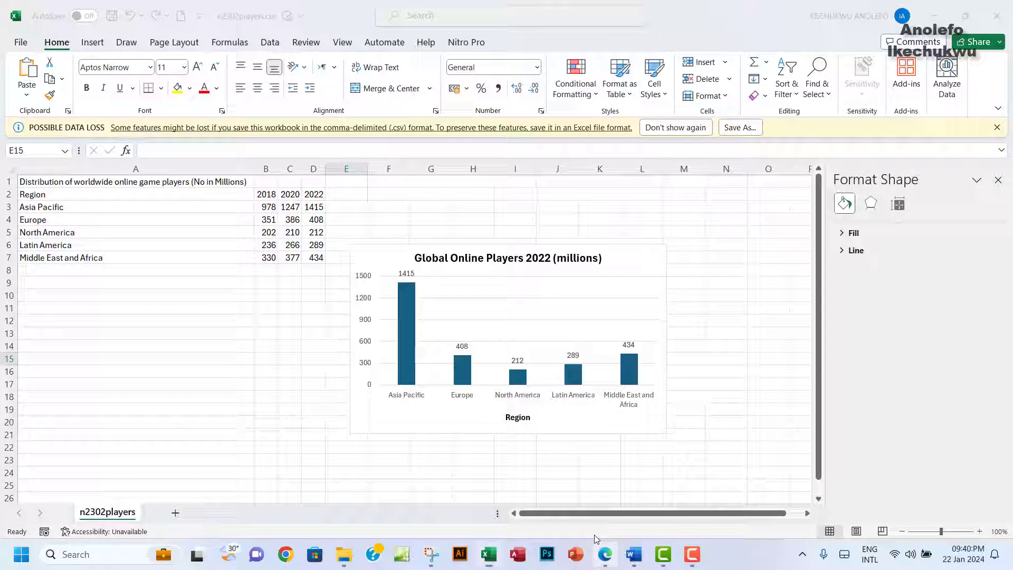
left_click(605, 554)
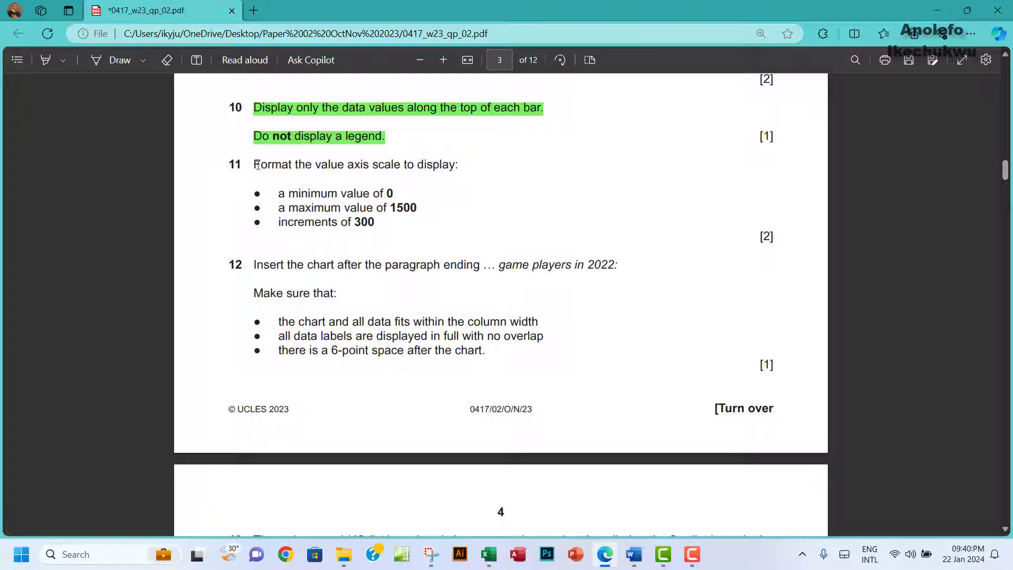
Step: Highlight question 11's axis scale instructions in green as done
left_click_drag(257, 164, 374, 222)
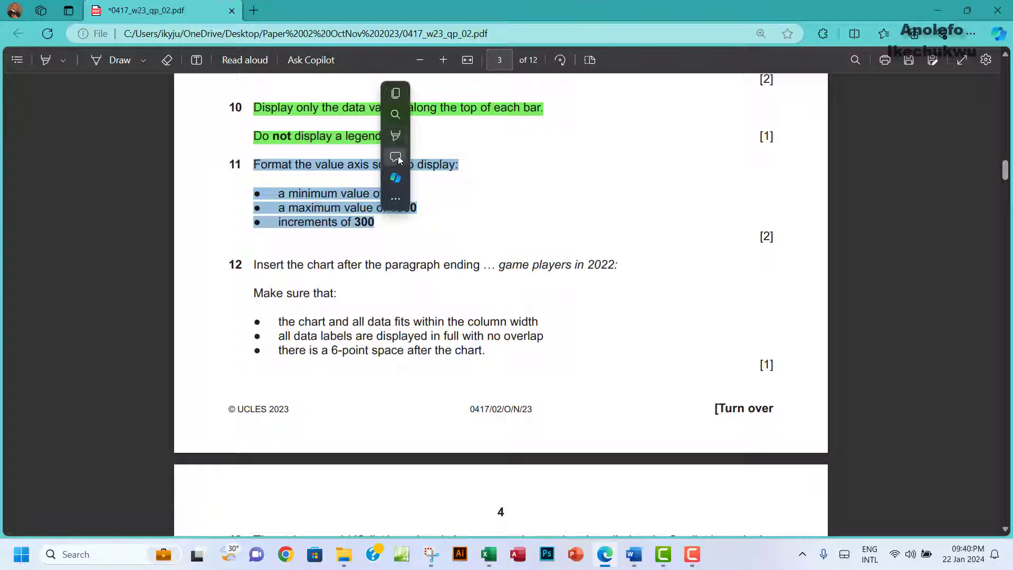
mouse_move(401, 135)
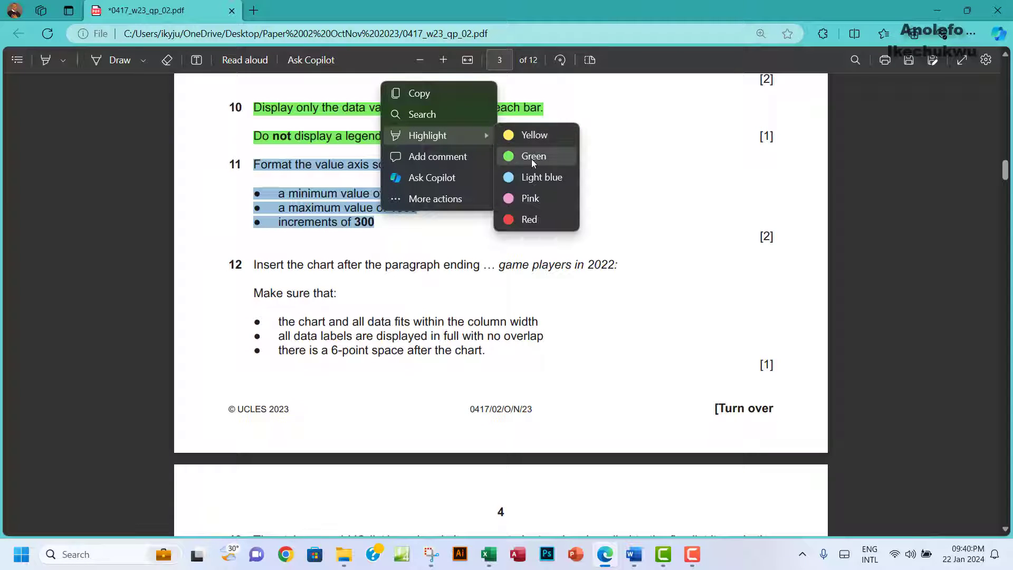
left_click(533, 157)
scroll(422, 238, "down", 1)
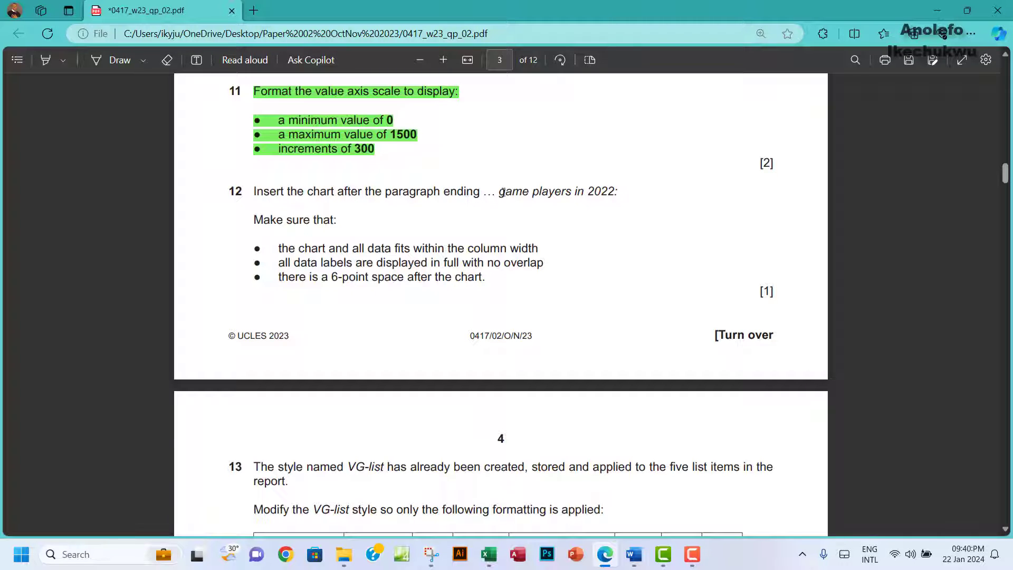
Step: Select 'game players in 2022' in question 12 and bring VGREVIEW.docx back to the front
left_click_drag(502, 191, 620, 194)
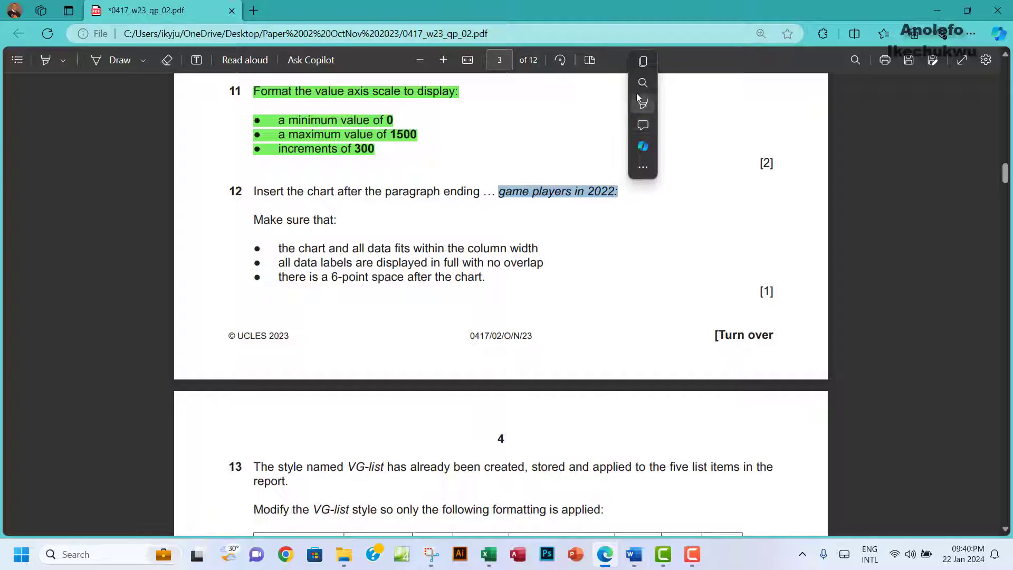
mouse_move(631, 560)
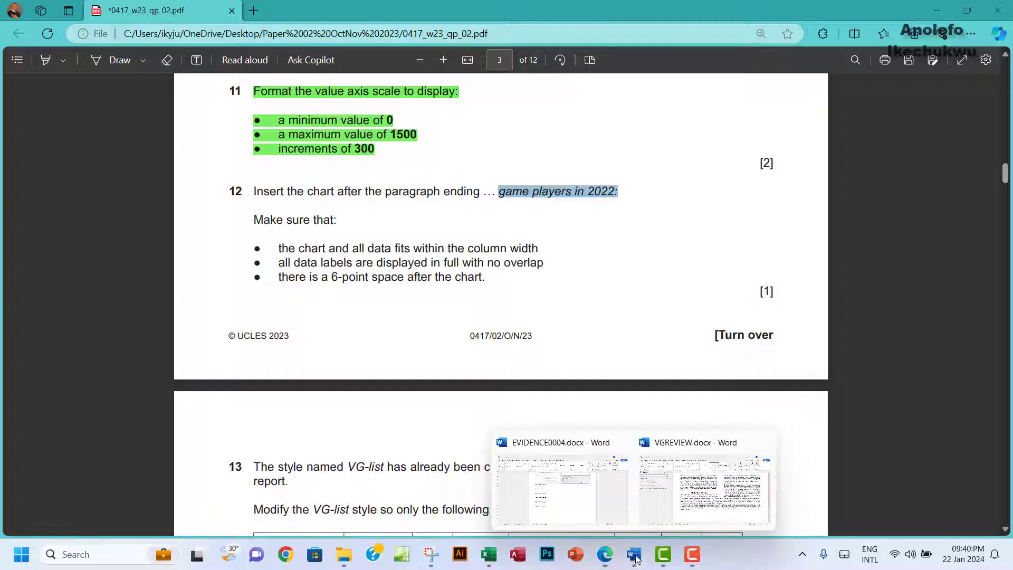
left_click(693, 501)
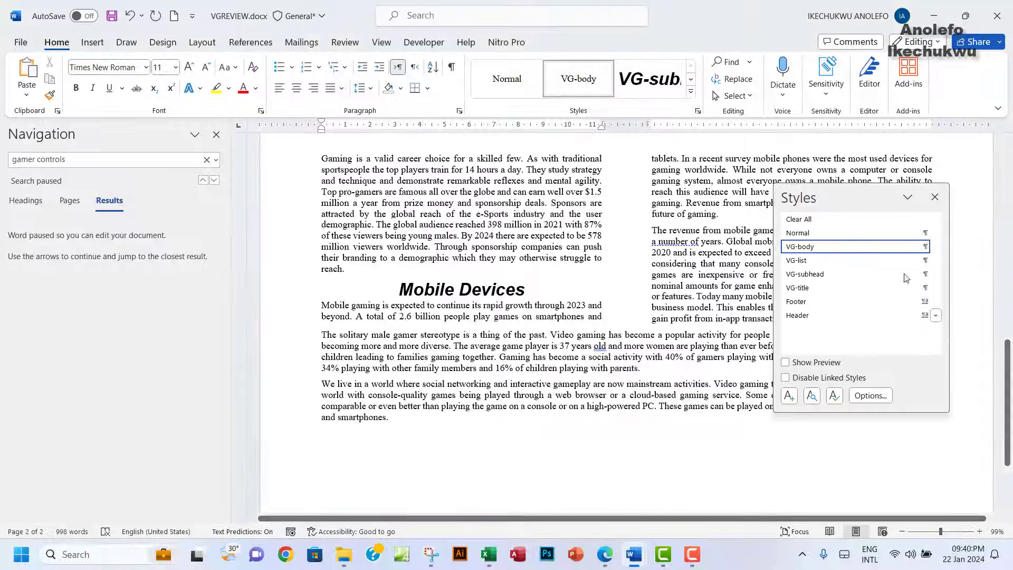
Step: Close the Styles pane and add an empty line after 'players in 2022:'
left_click(934, 197)
scroll(609, 316, "up", 10)
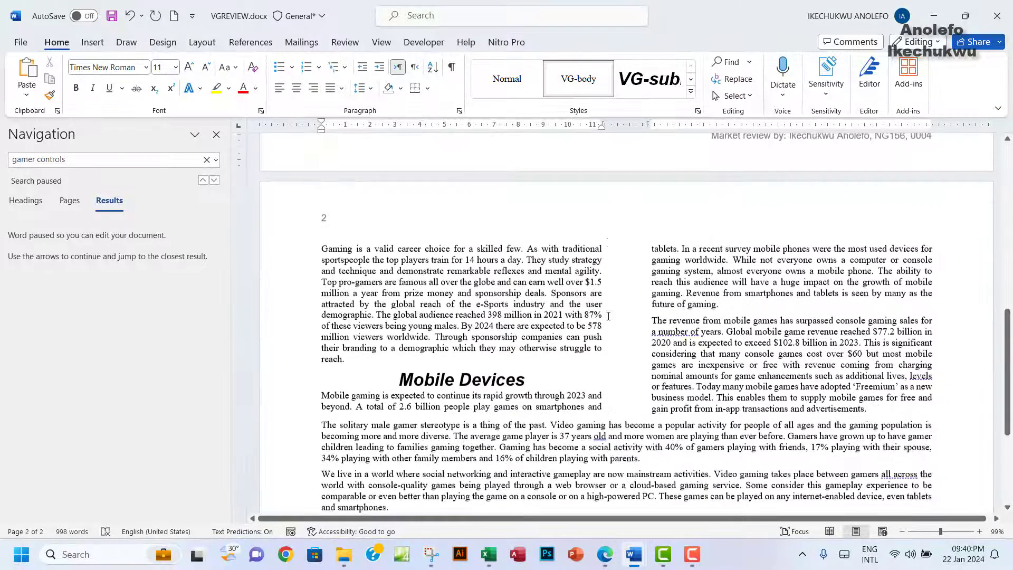
scroll(608, 316, "up", 3)
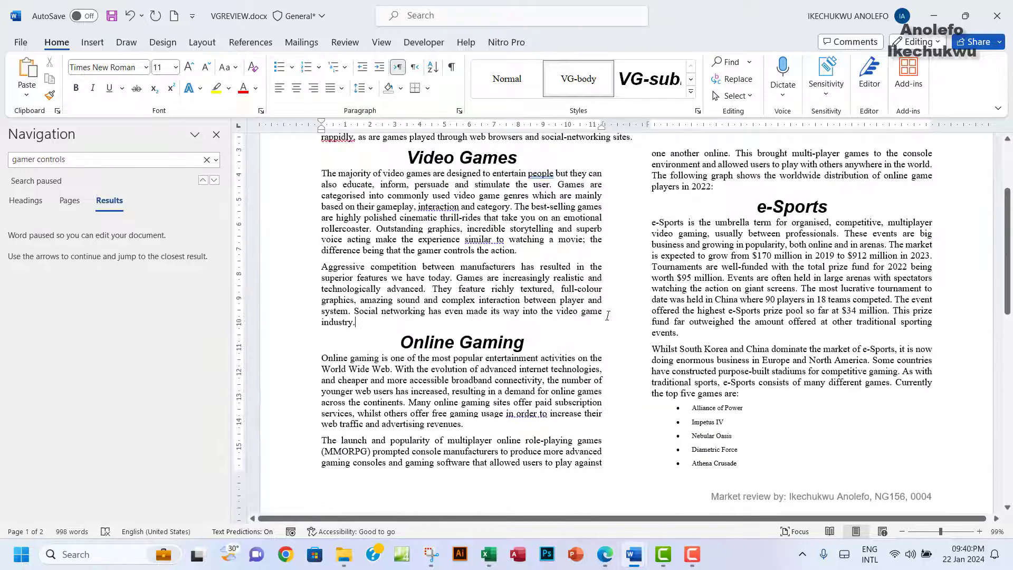
left_click(717, 188)
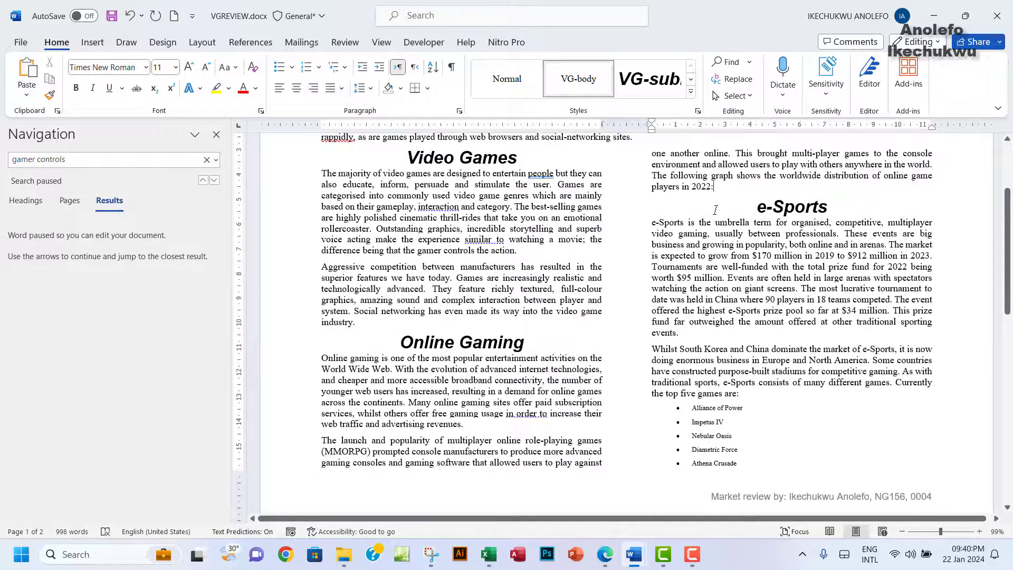
left_click(603, 555)
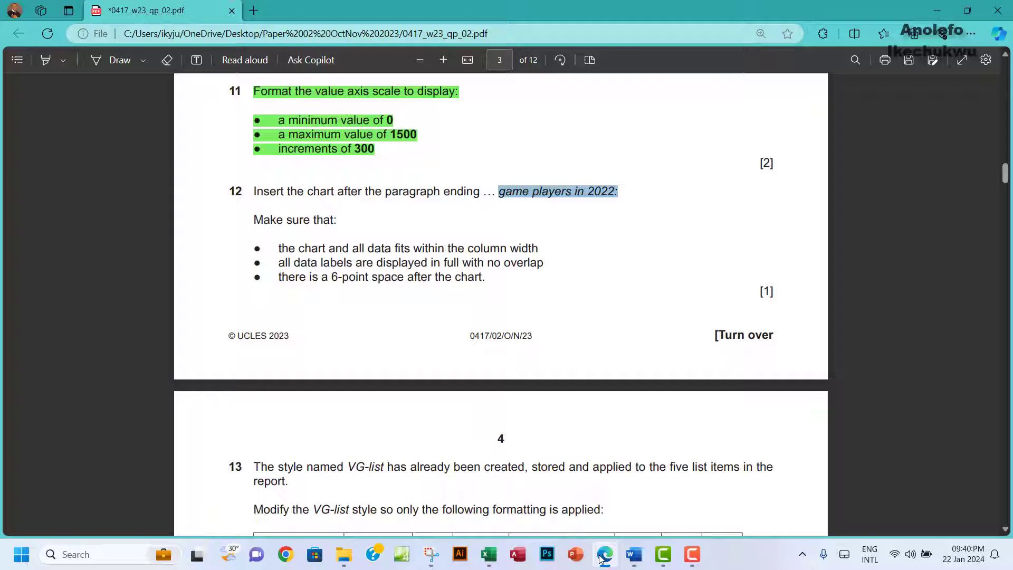
mouse_move(633, 553)
left_click(734, 496)
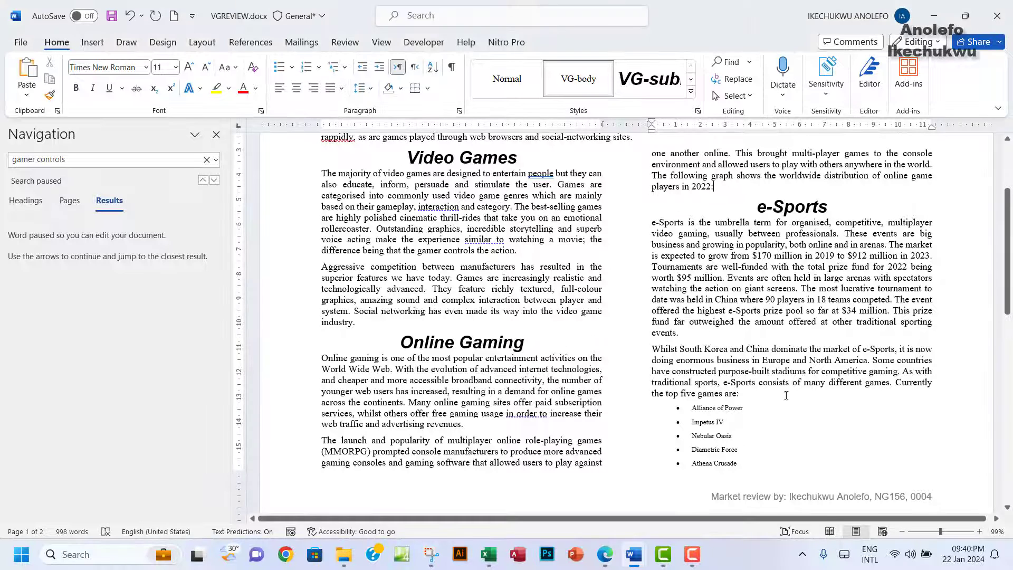
left_click(725, 194)
key("Return")
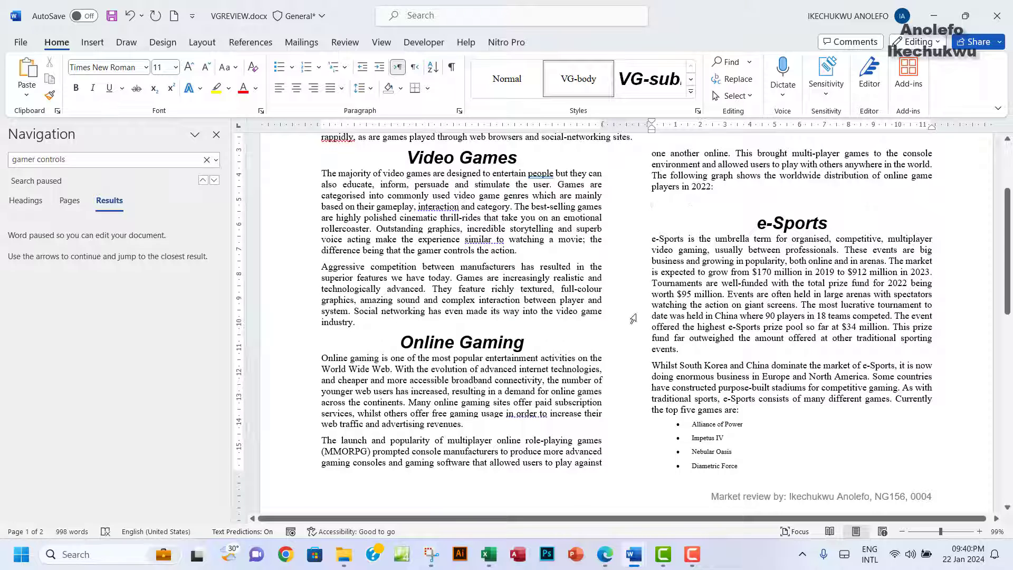
Step: Select the Global Online Players chart in Excel and return to VGREVIEW.docx
left_click(488, 554)
left_click(622, 262)
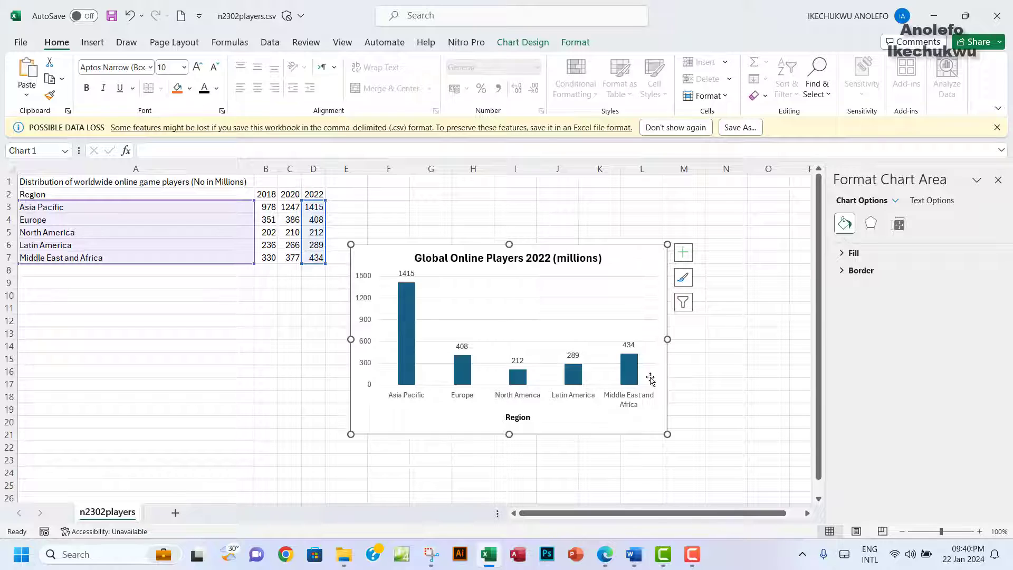
left_click(633, 554)
left_click(649, 523)
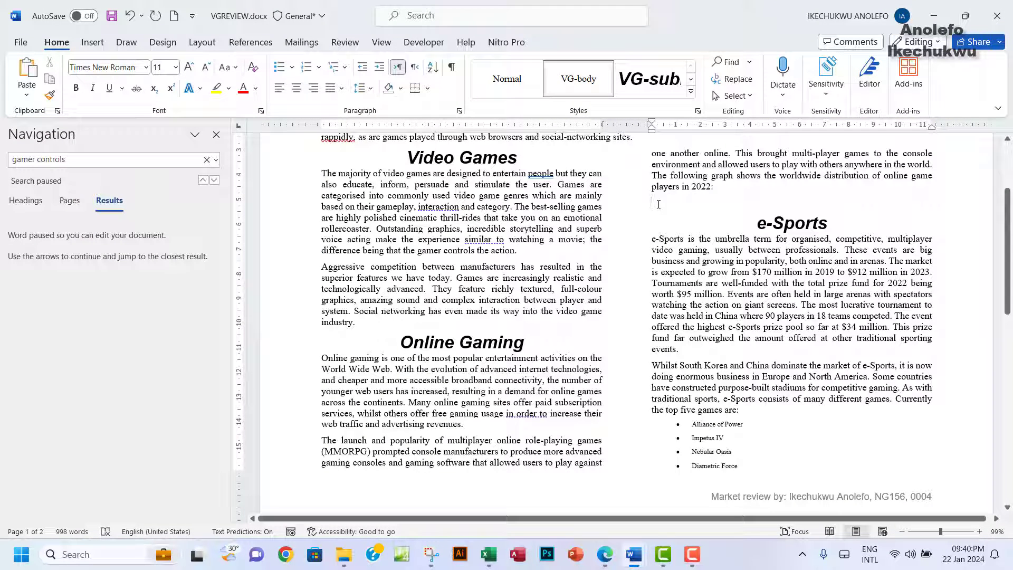
Step: Paste the Global Online Players 2022 chart above the e-Sports heading, keeping it after a resize, undo and redo
key("ctrl+v")
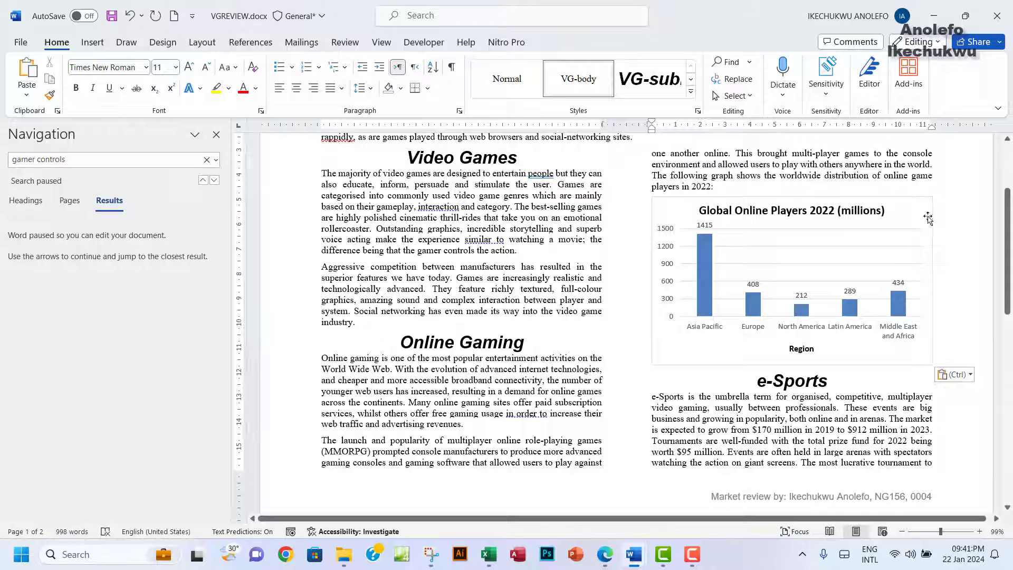
left_click(921, 352)
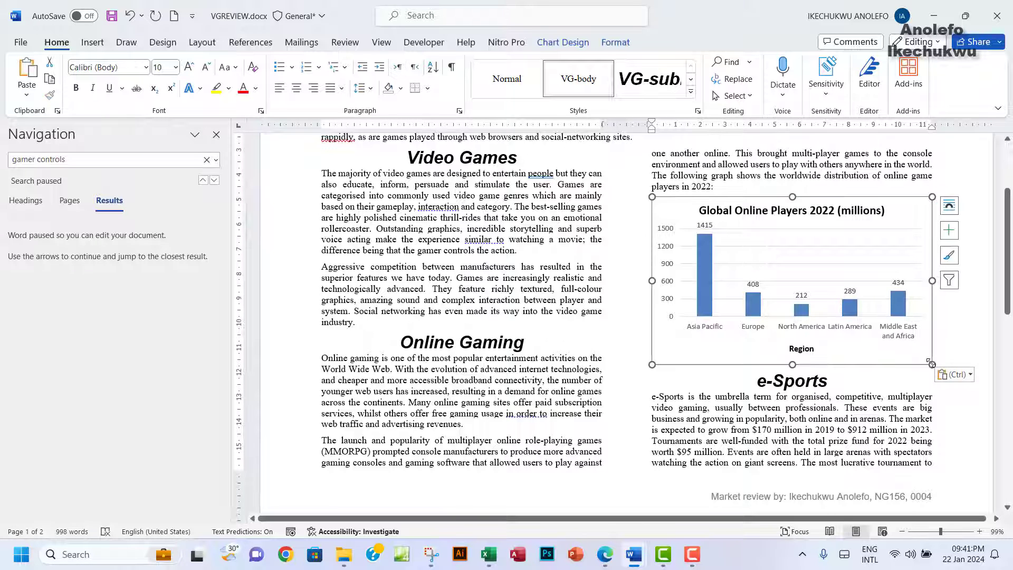
left_click_drag(931, 364, 930, 363)
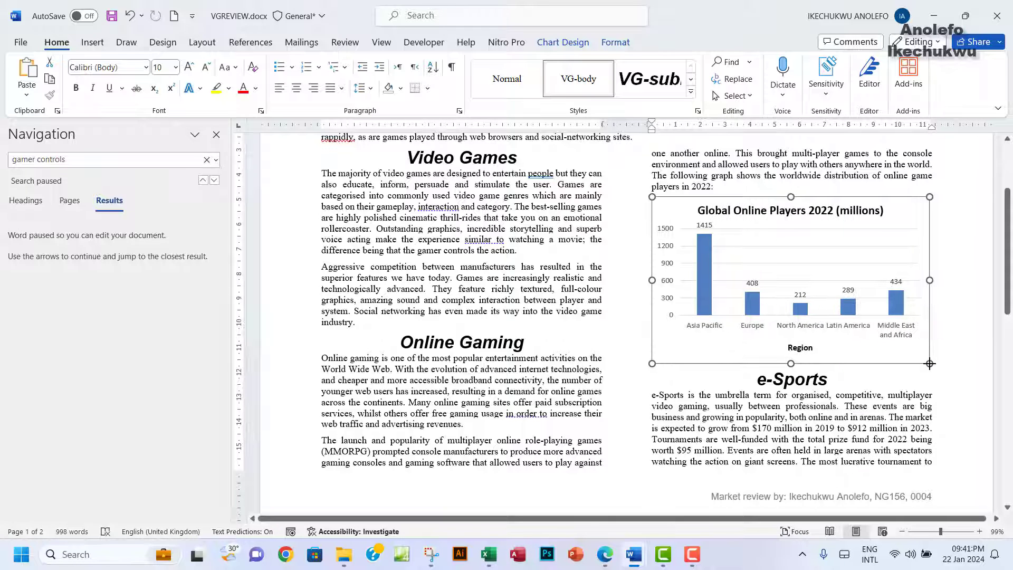
left_click(978, 331)
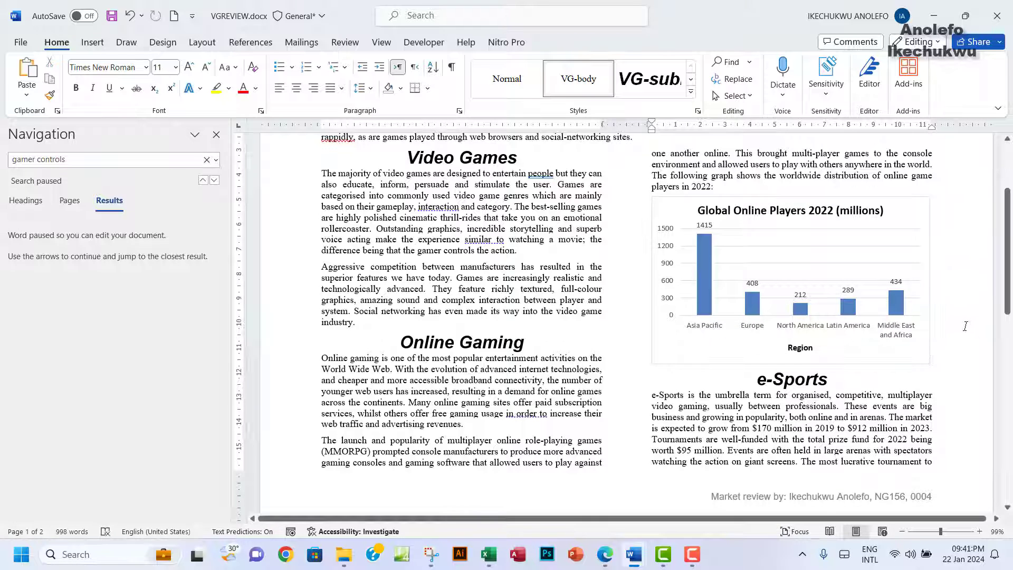
left_click(923, 363)
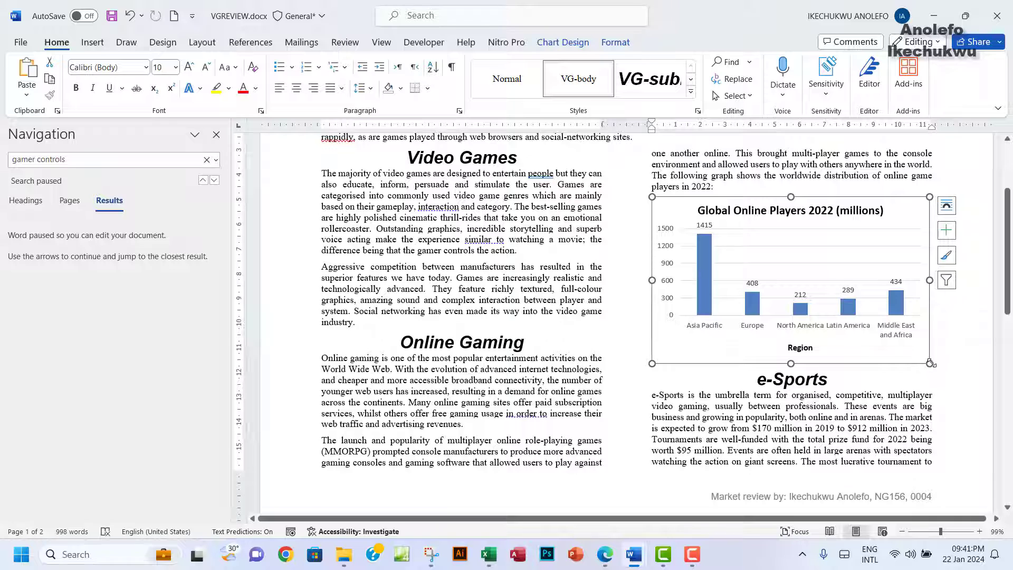
left_click_drag(933, 364, 935, 365)
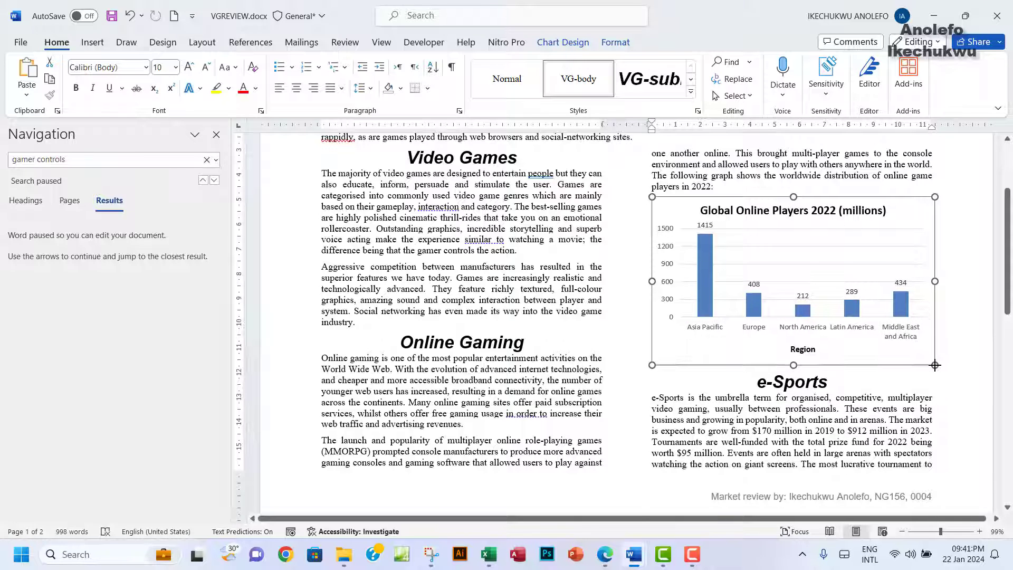
key("ctrl+z")
key("ctrl+z")
key("ctrl+z")
key("ctrl+z")
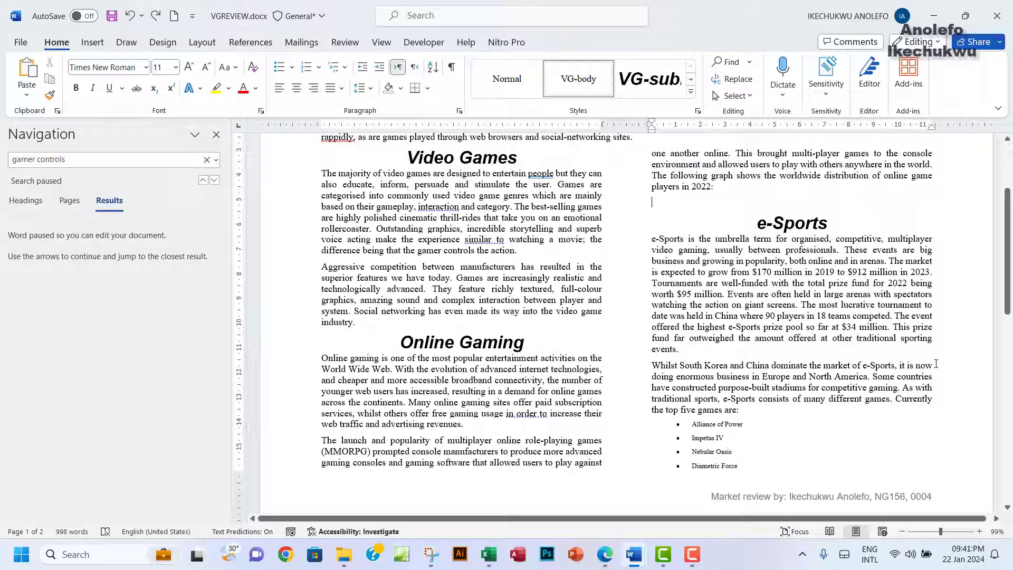
key("ctrl+y")
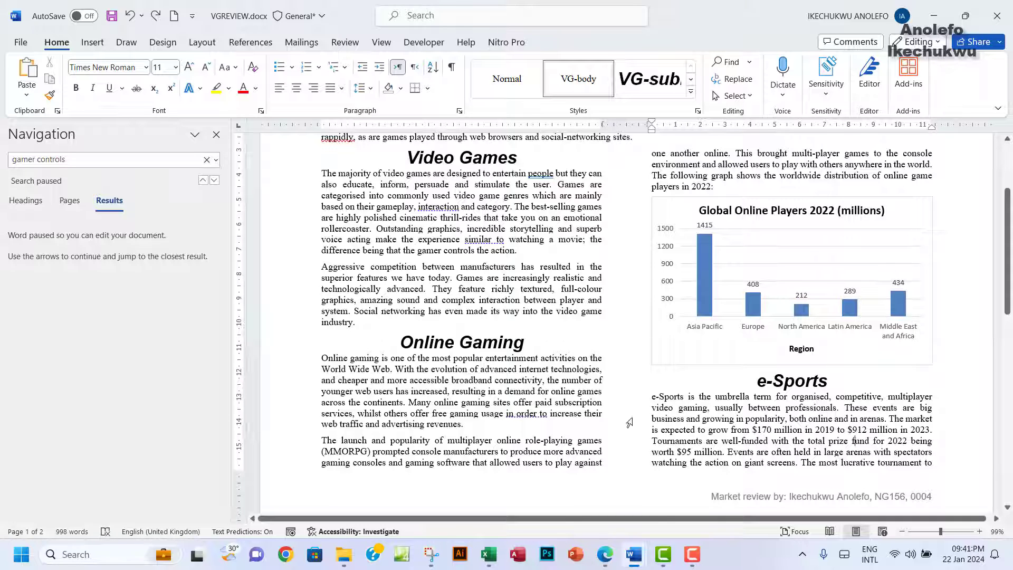
left_click(605, 554)
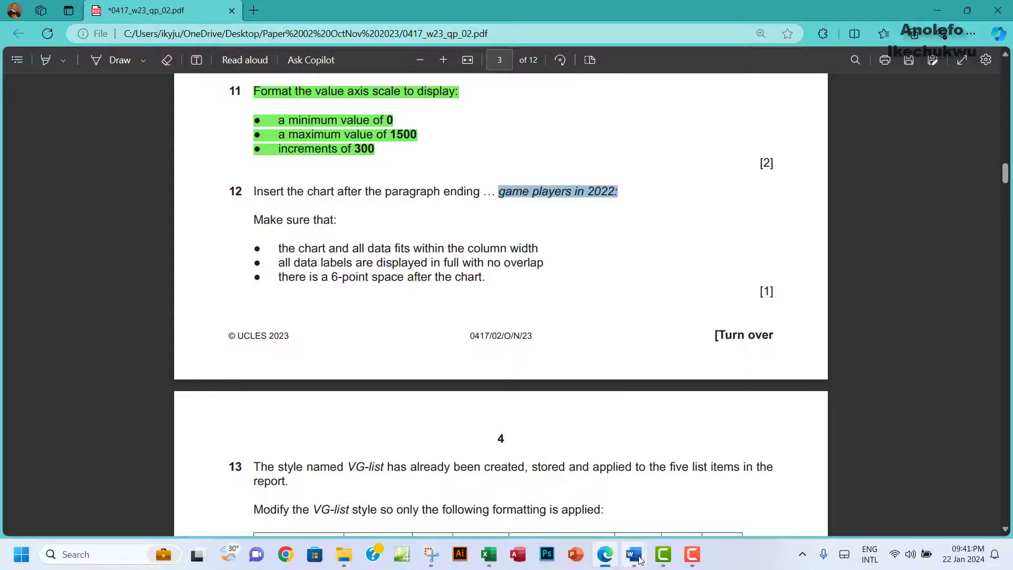
mouse_move(640, 559)
left_click(702, 505)
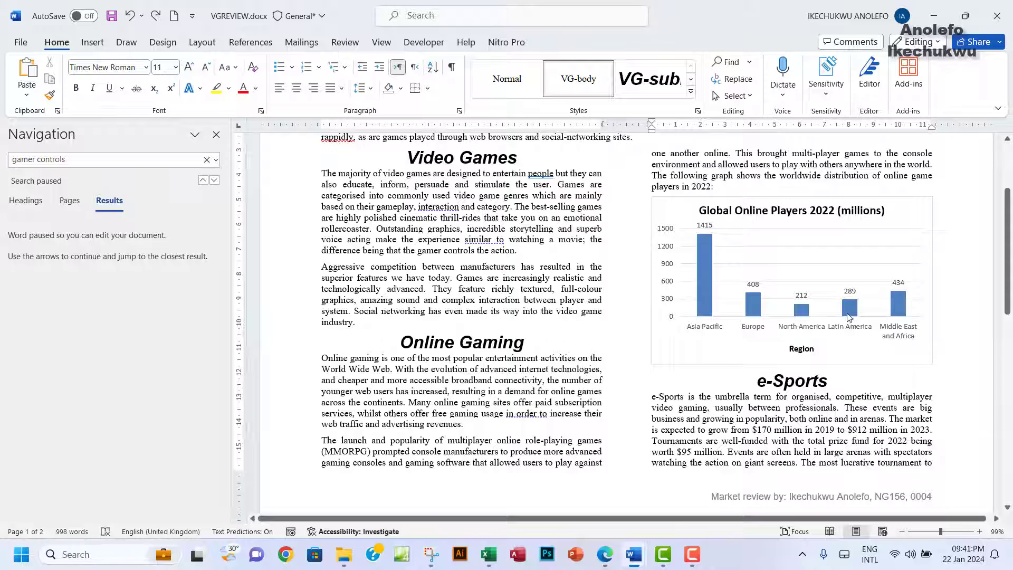
left_click(606, 559)
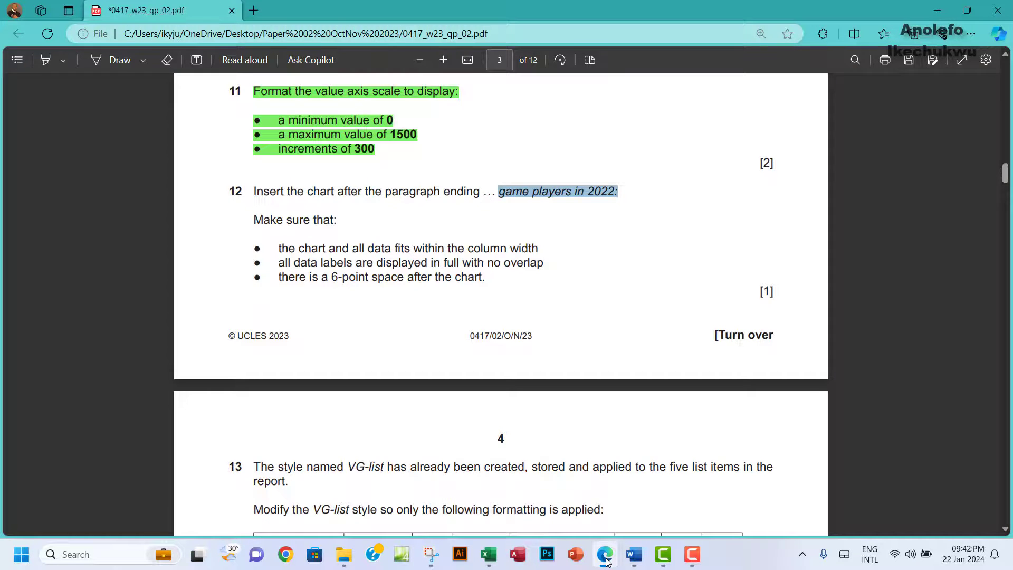
left_click(606, 555)
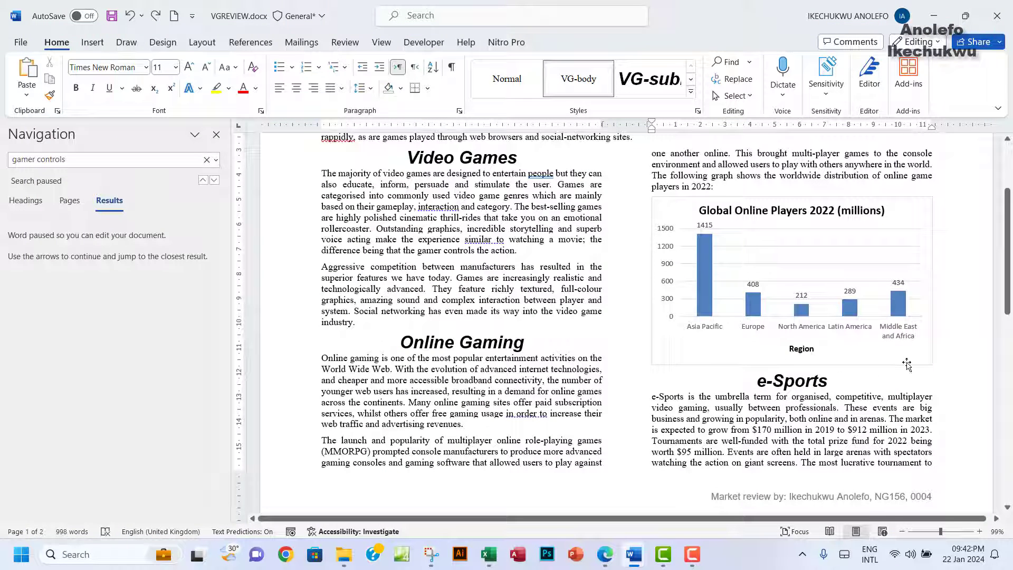
left_click(725, 386)
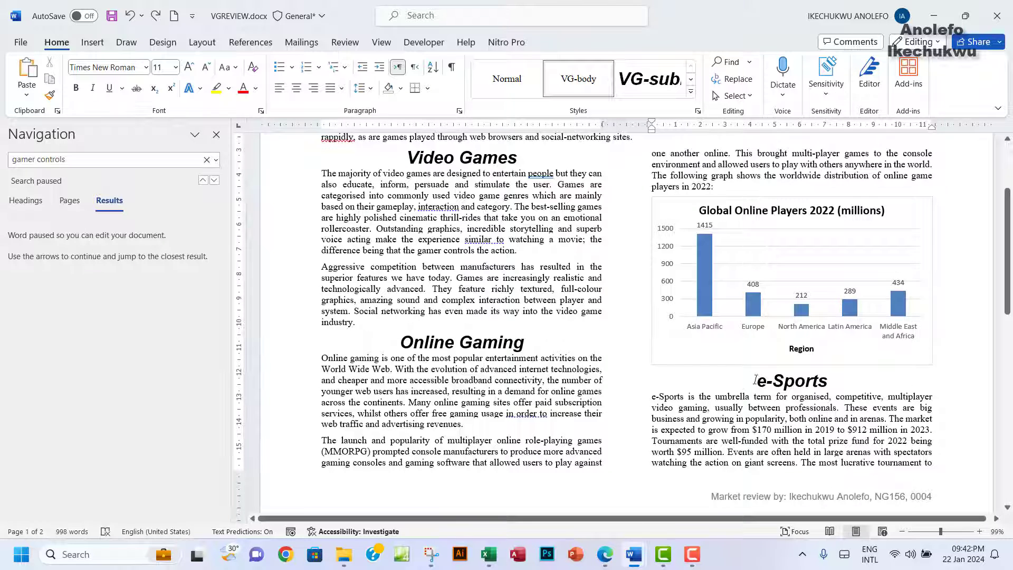
Step: Give the e-Sports heading 6 pt spacing before in the Paragraph dialog
left_click(757, 381)
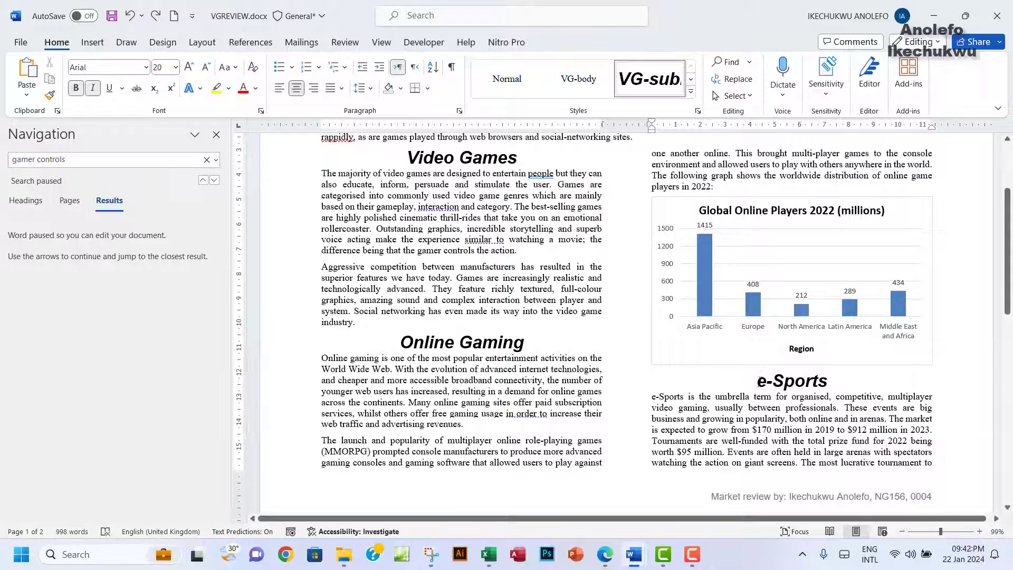
left_click_drag(757, 381, 808, 381)
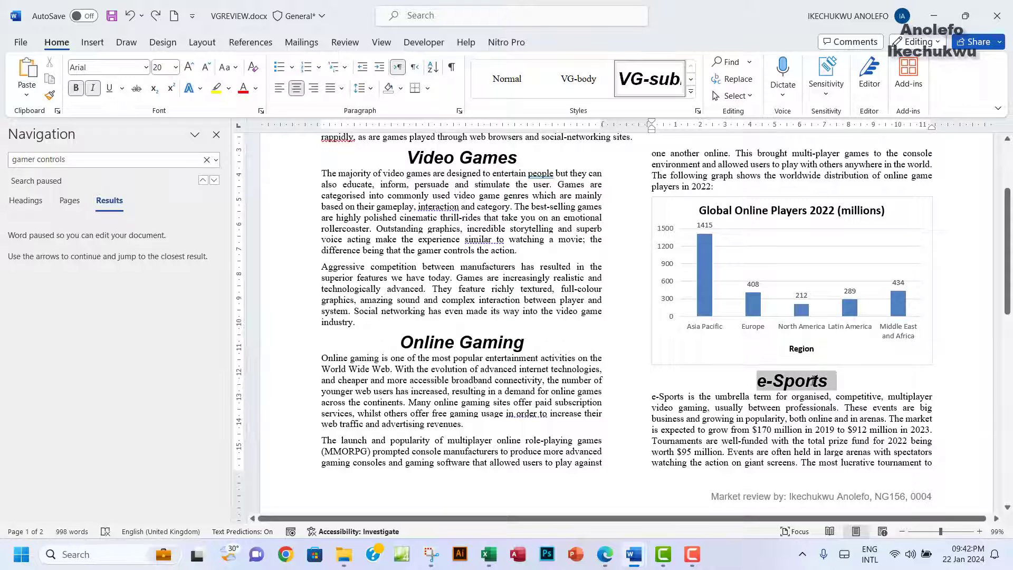
left_click(756, 381)
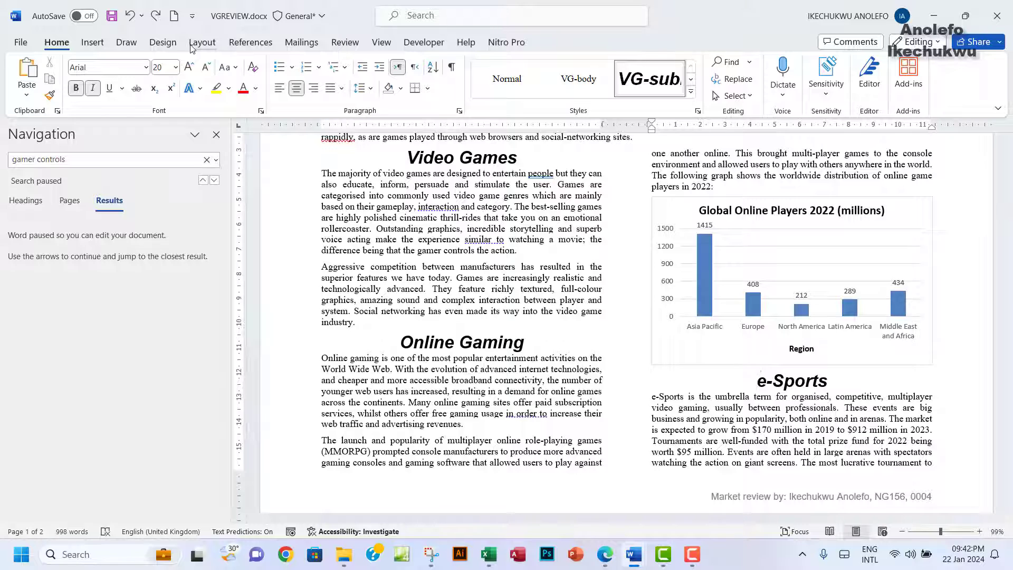
left_click(459, 111)
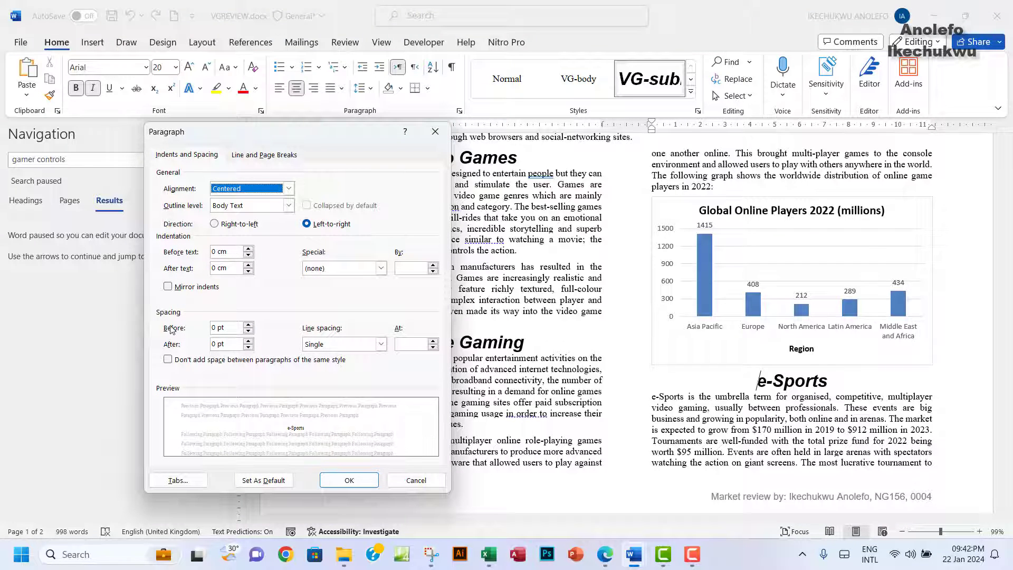
double_click(212, 328)
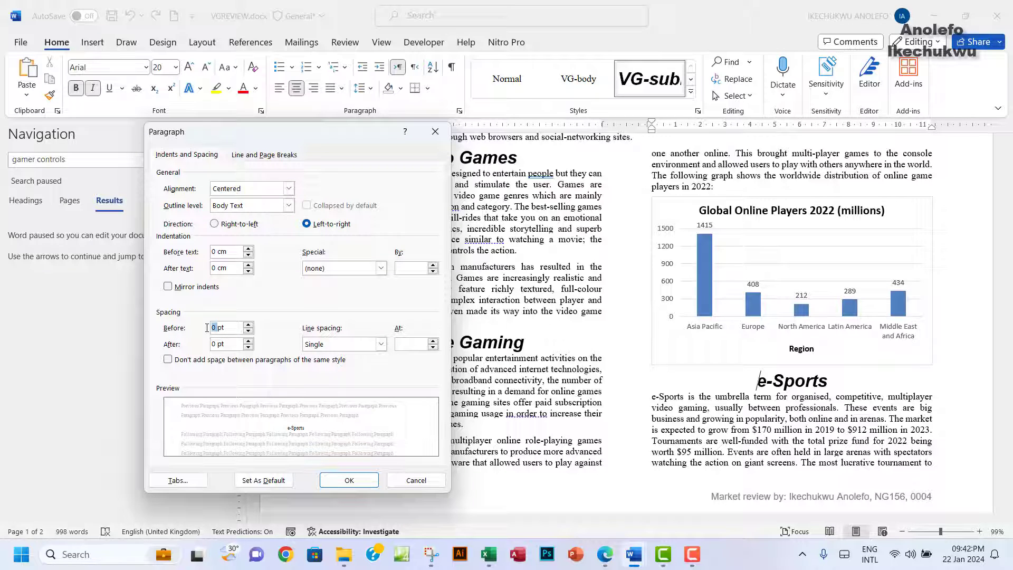
type("6")
left_click(349, 480)
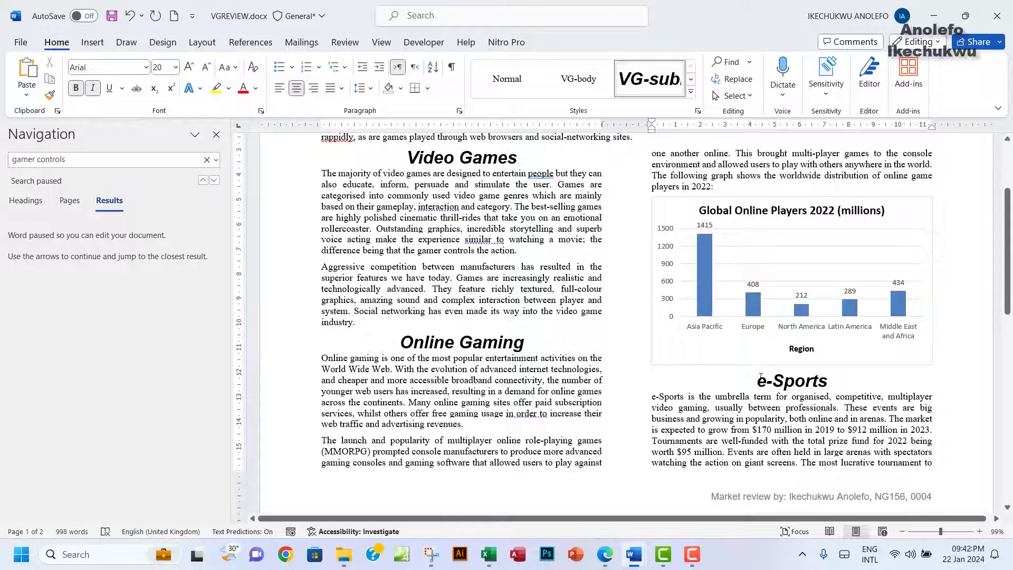
left_click(459, 110)
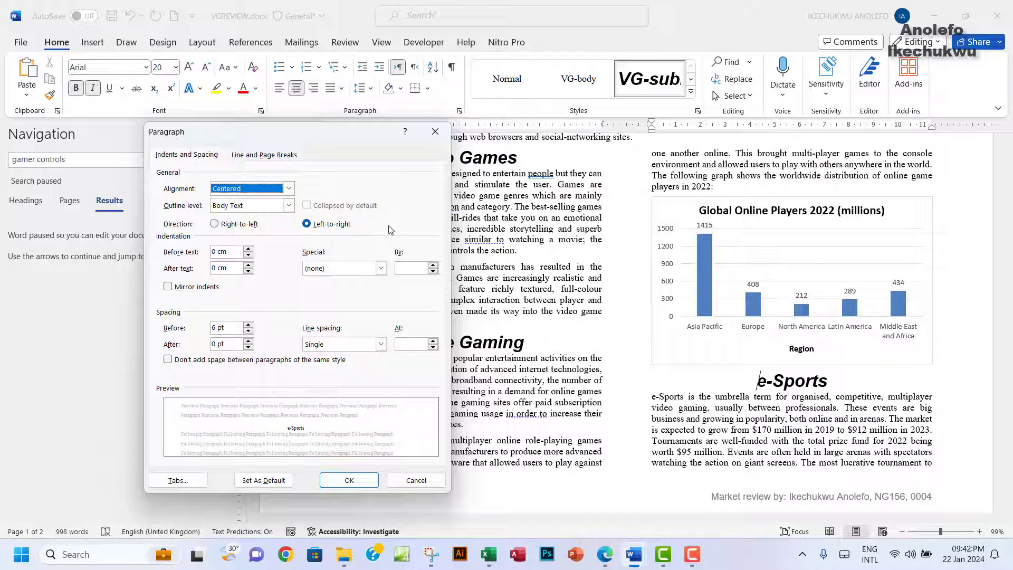
left_click(435, 131)
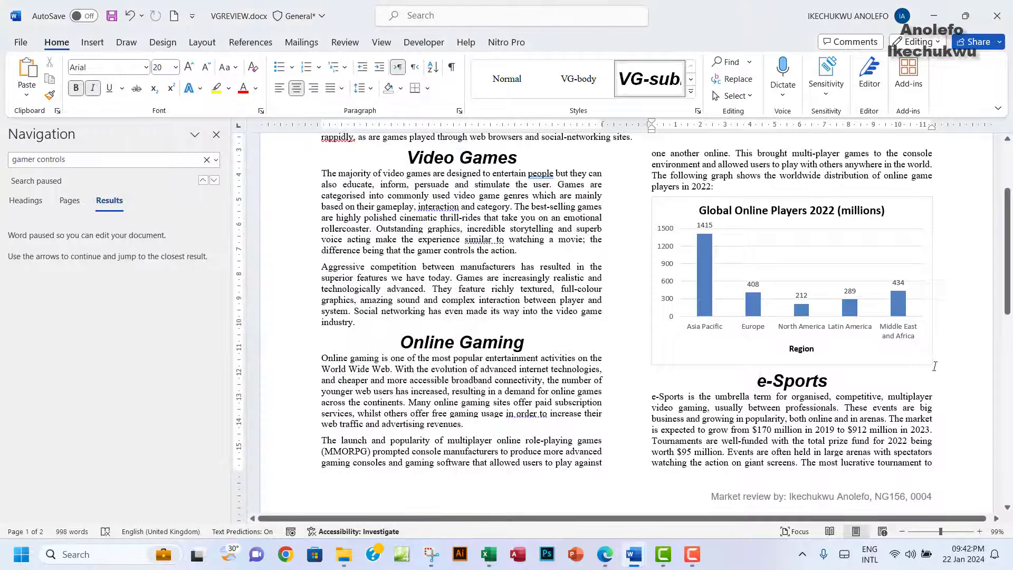
Step: Confirm the chart's paragraph has 6 pt spacing after, then return to the exam PDF
left_click(934, 364)
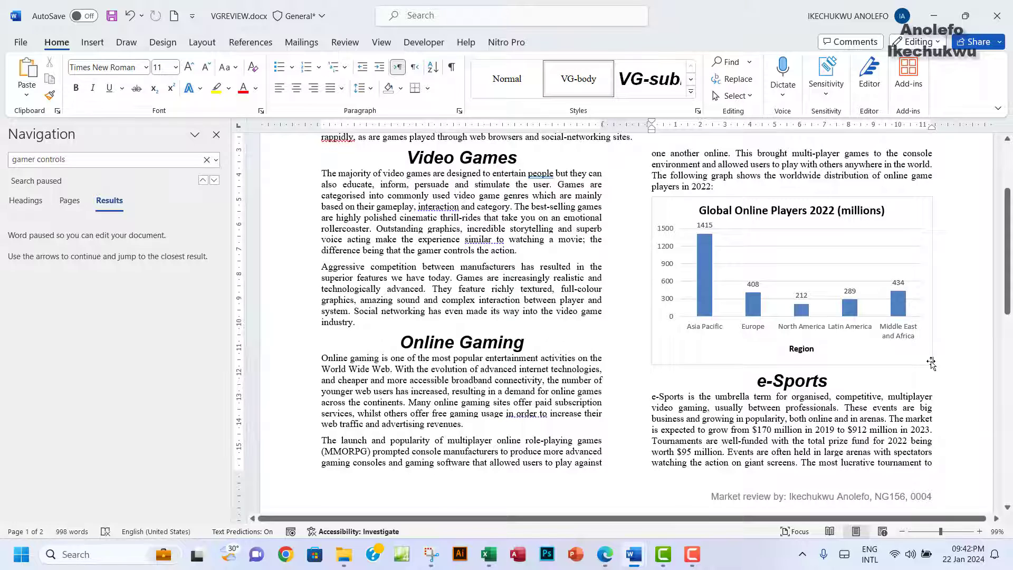
left_click(932, 363)
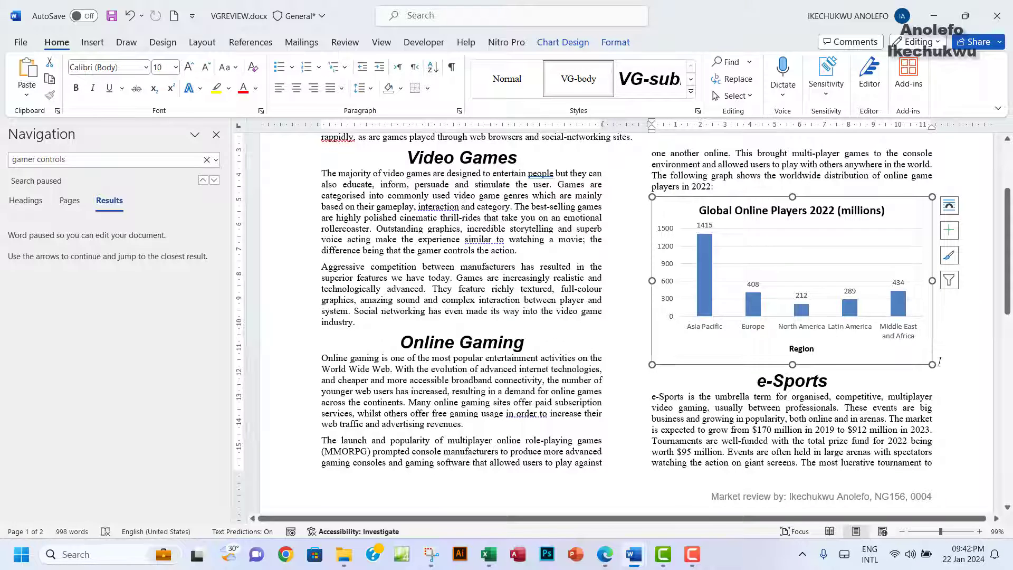
left_click(934, 363)
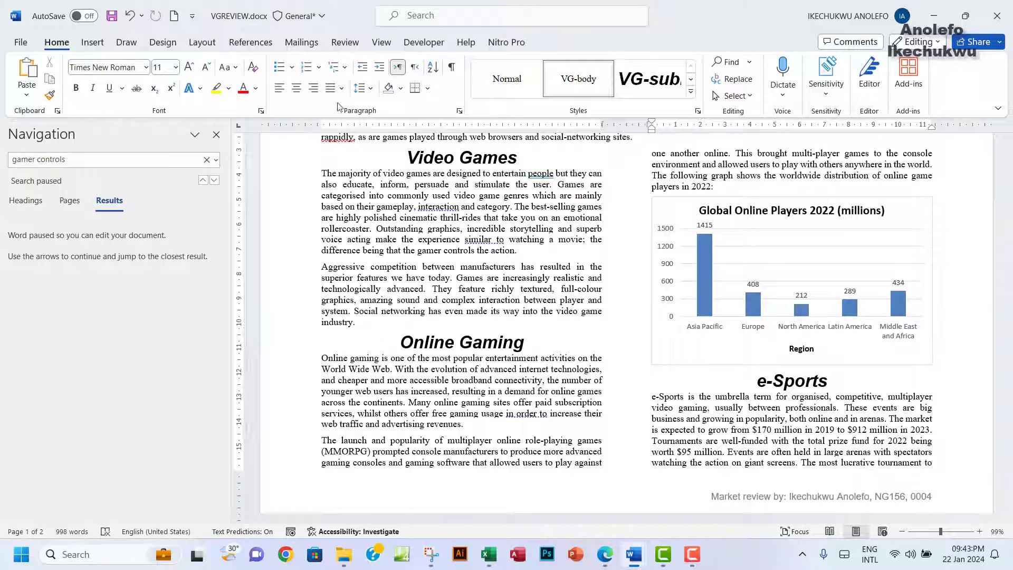
left_click(459, 111)
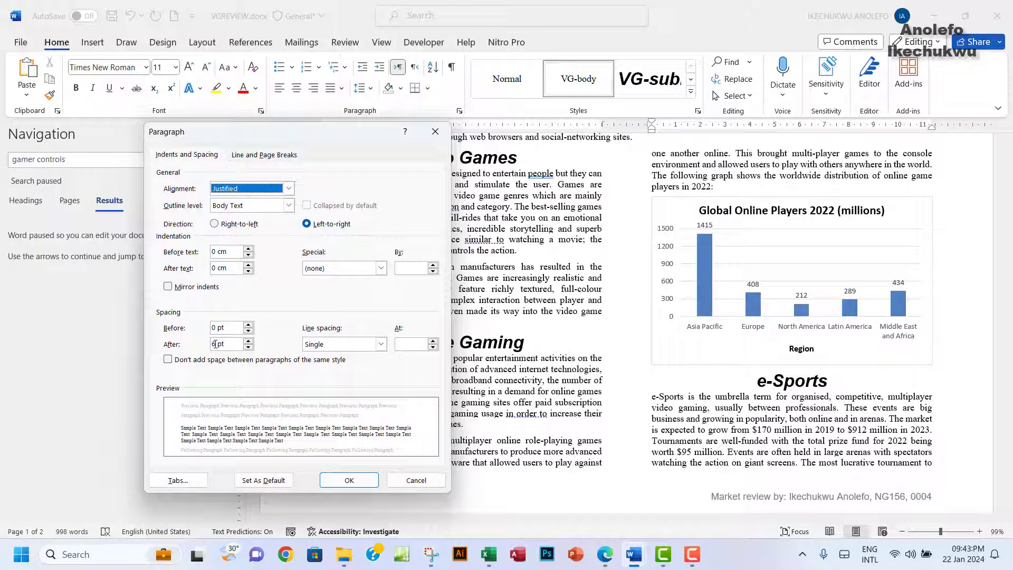
left_click_drag(214, 344, 211, 344)
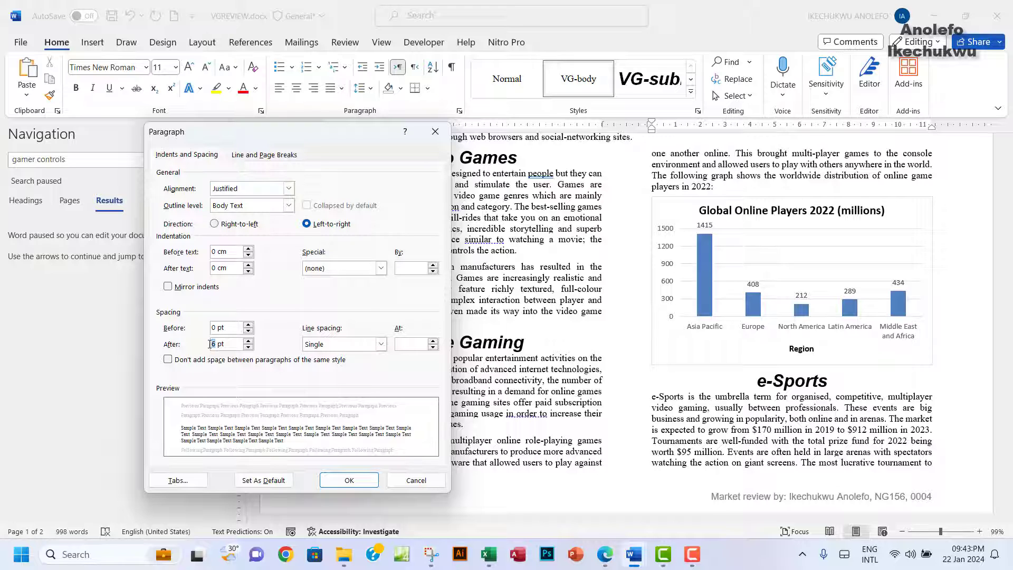
left_click(435, 132)
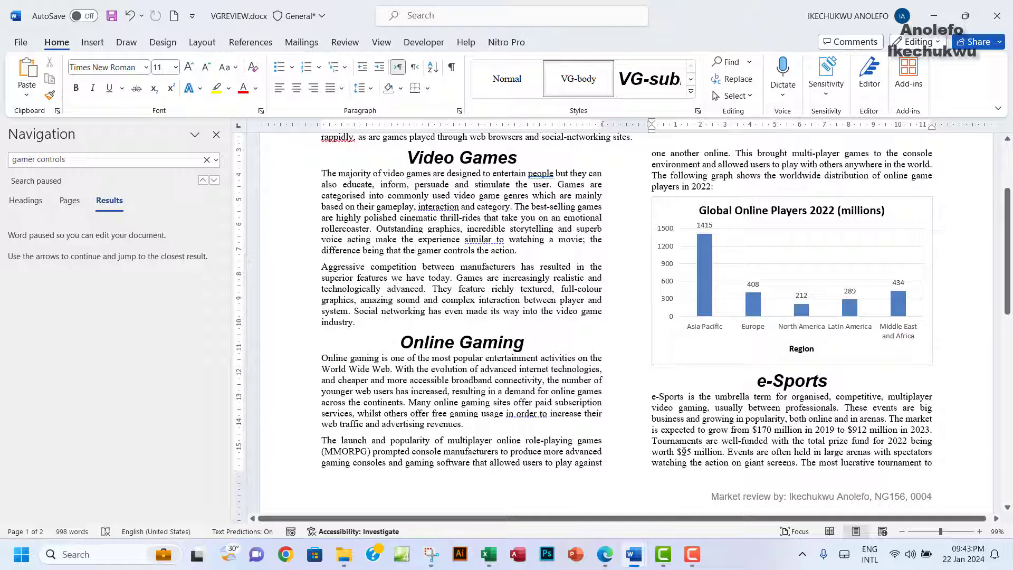
key("alt+Tab")
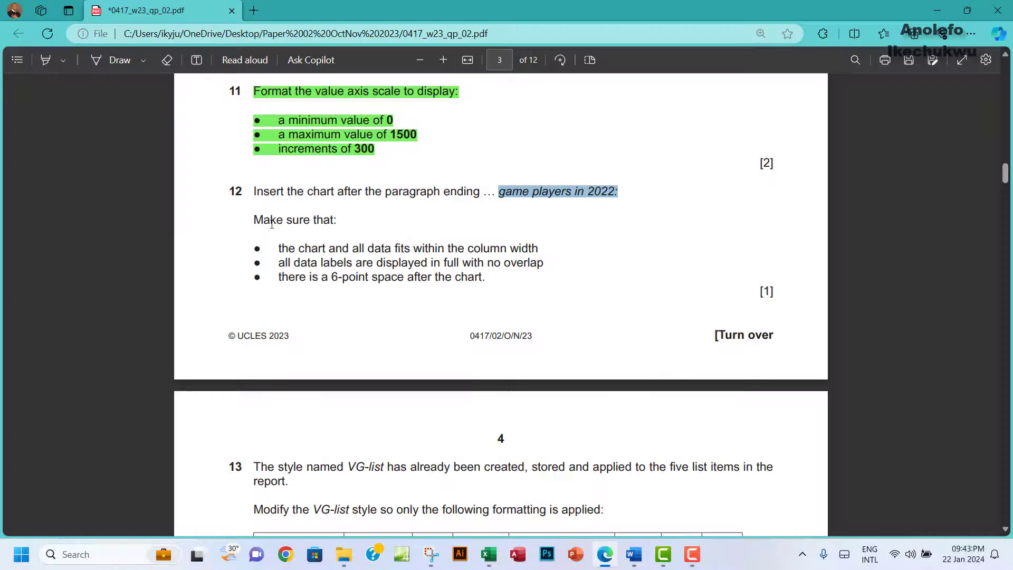
Step: Highlight question 12 in green and scroll to question 13 on page 4
left_click_drag(279, 277, 483, 279)
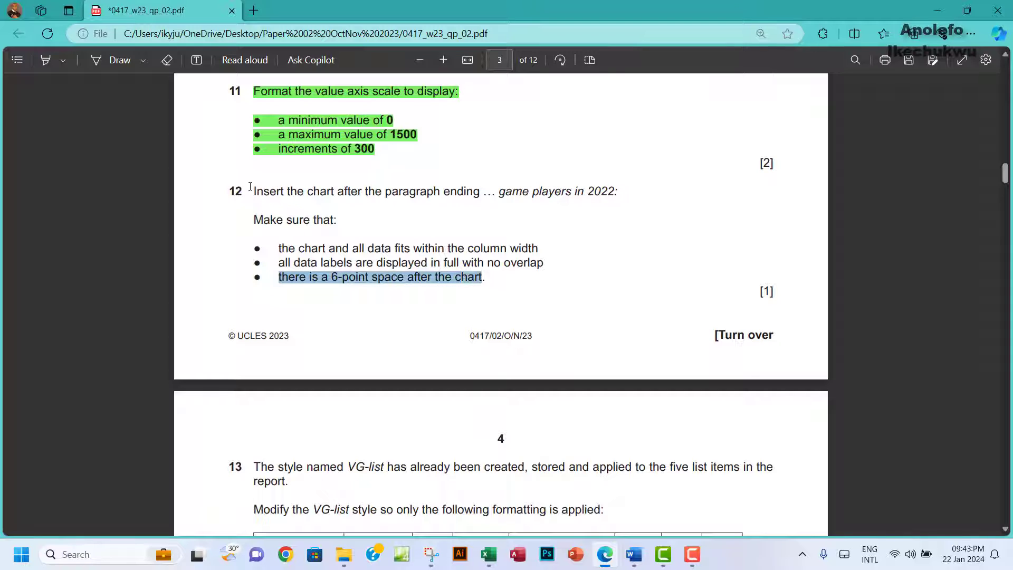
left_click_drag(254, 191, 263, 191)
left_click_drag(337, 226, 493, 278)
right_click(493, 278)
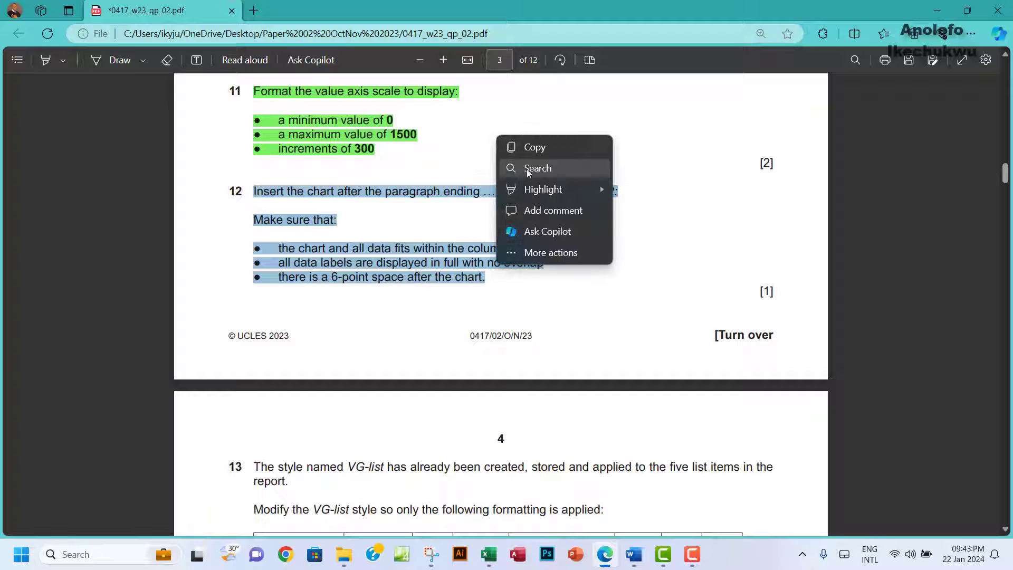
mouse_move(528, 188)
left_click(651, 208)
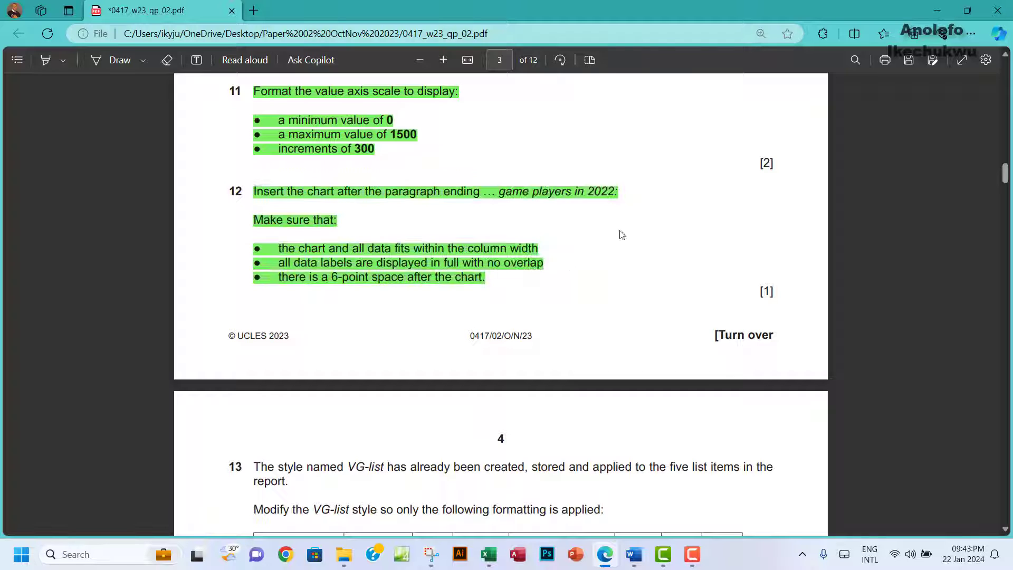
scroll(570, 274, "down", 1)
scroll(569, 274, "down", 6)
scroll(316, 230, "up", 1)
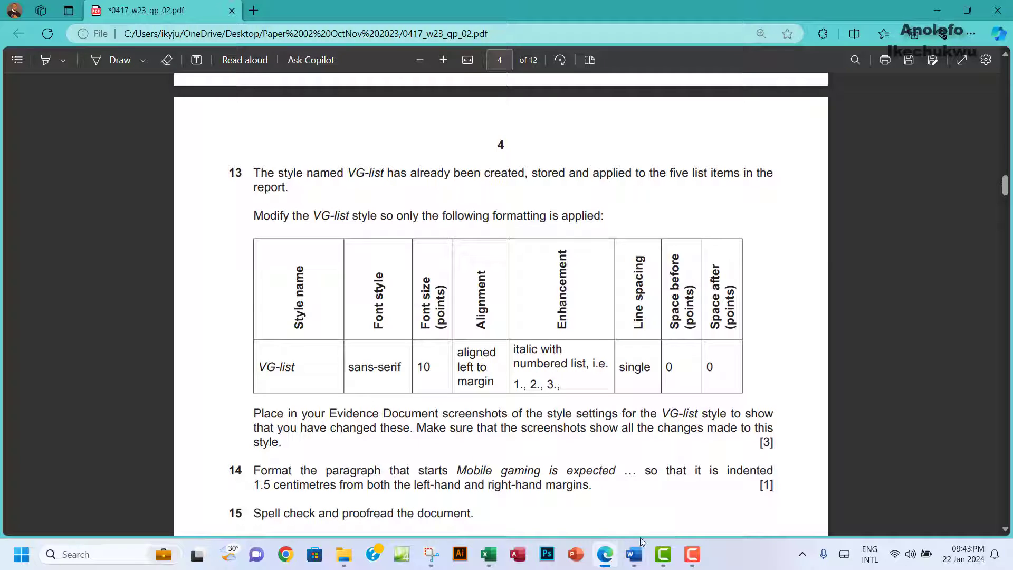
Step: Return to VGREVIEW.docx and scroll to the five bulleted game titles on page 2
mouse_move(636, 558)
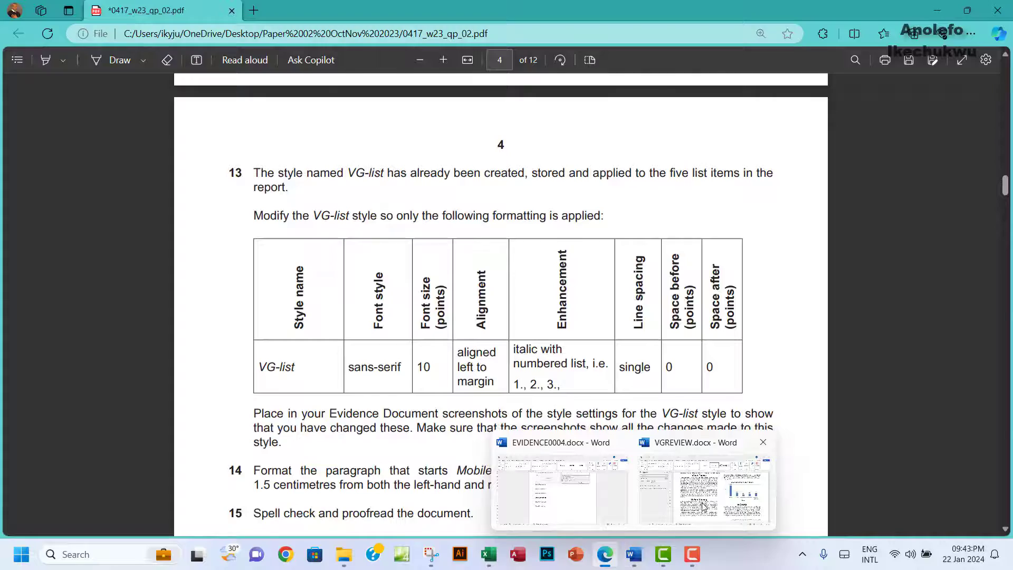
left_click(704, 488)
scroll(343, 396, "down", 2)
scroll(344, 403, "down", 5)
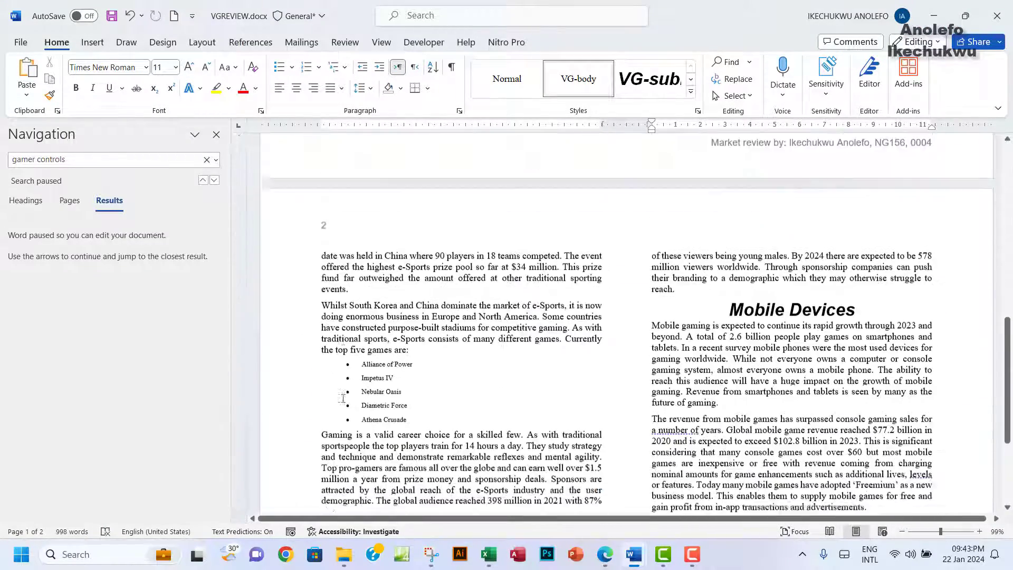
Step: Check the Nebular Oasis item's style and locate the VG-list style name in question 13
left_click(386, 355)
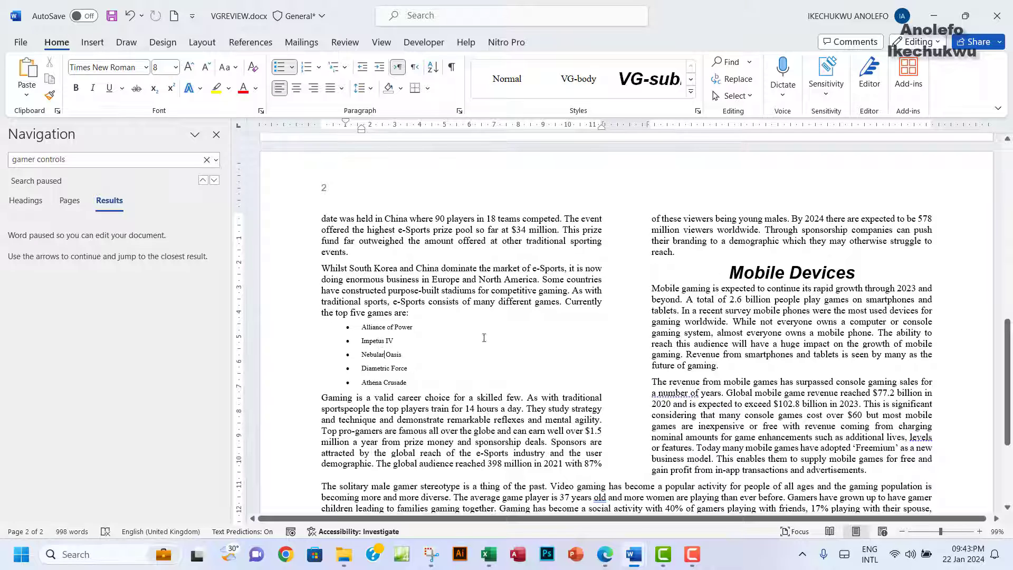
left_click(605, 554)
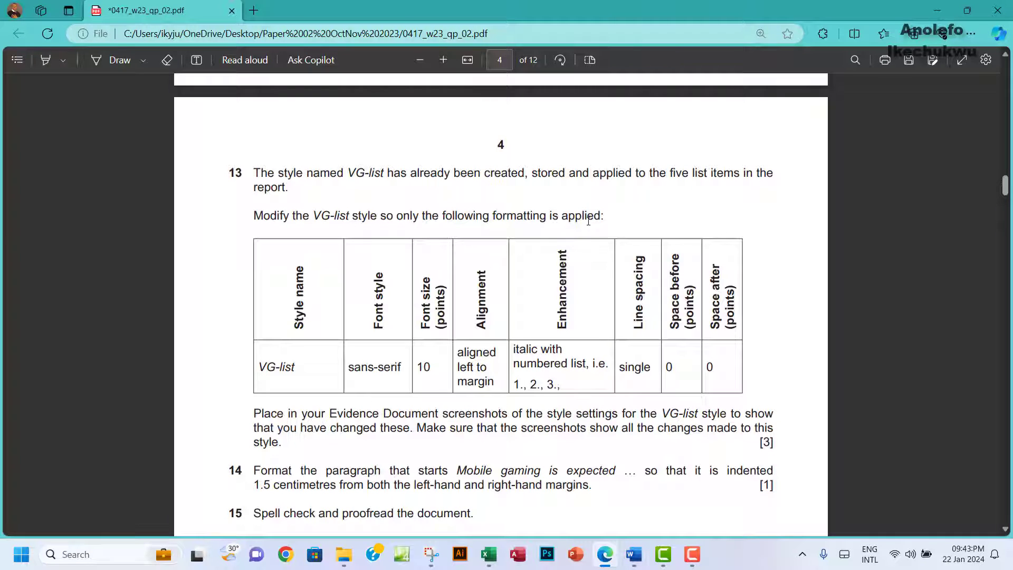
scroll(385, 351, "down", 2)
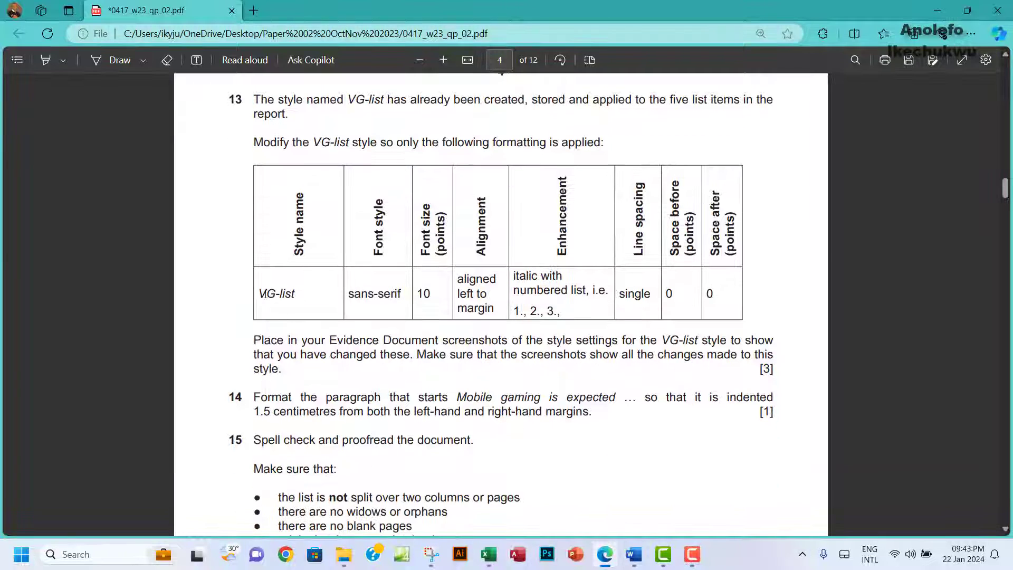
left_click_drag(264, 293, 291, 296)
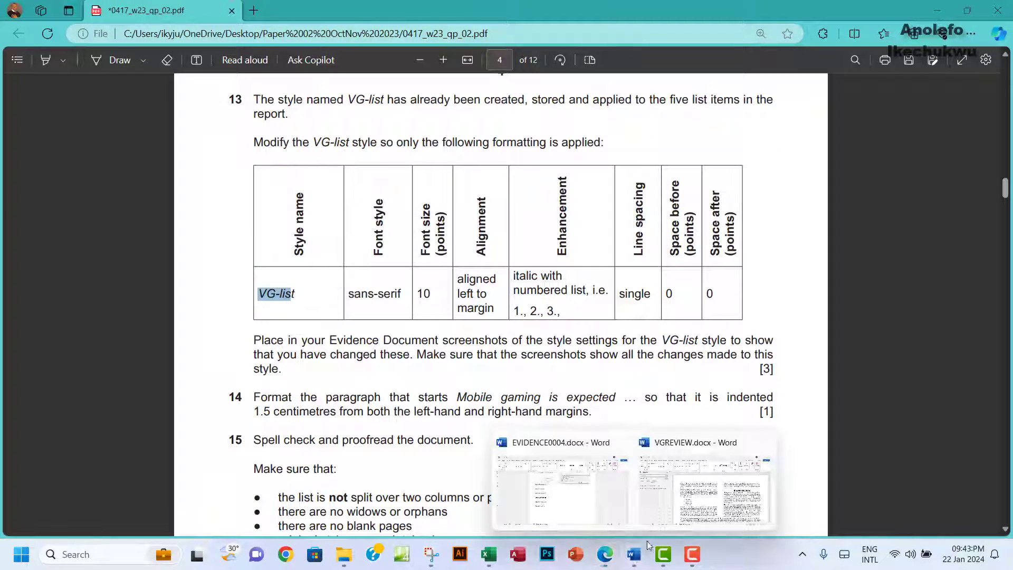
Step: Open Modify Style for VG-list from the Styles pane
left_click(618, 501)
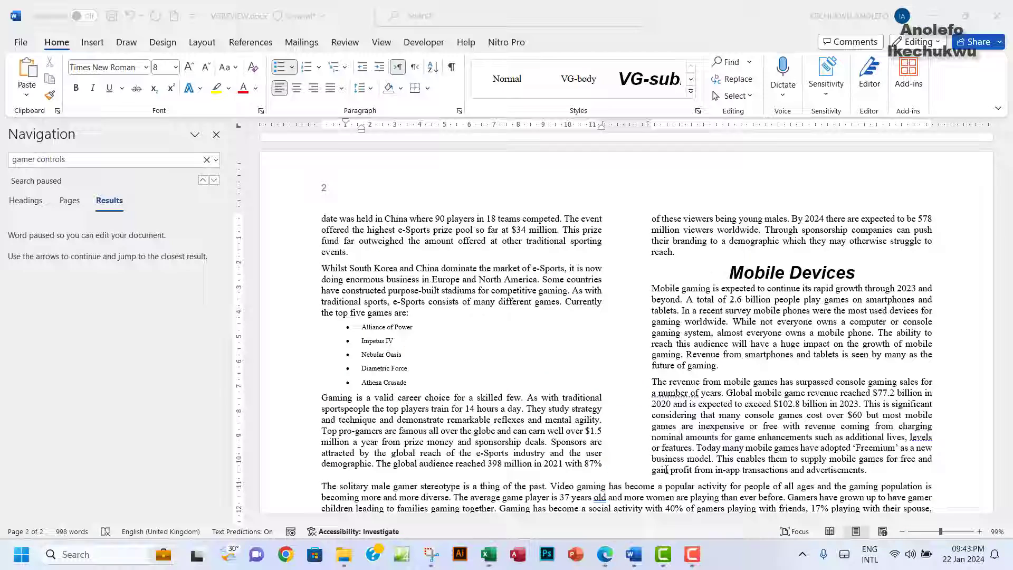
left_click(697, 110)
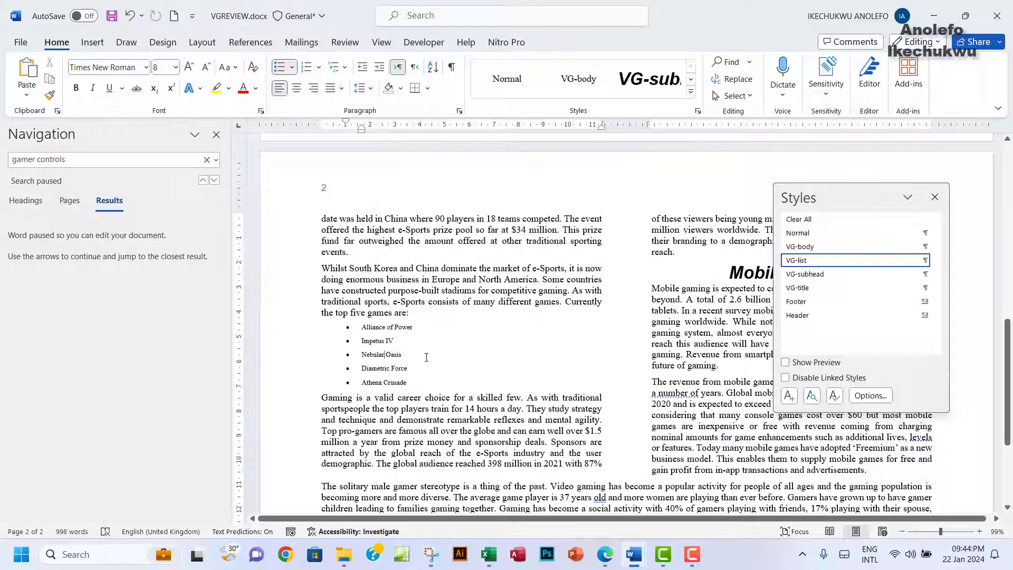
left_click(937, 261)
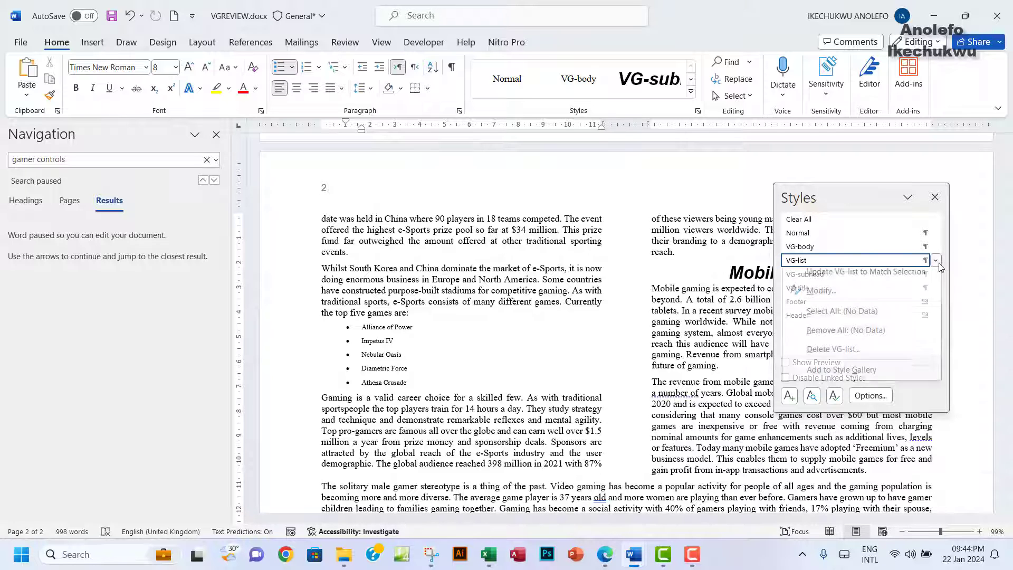
left_click(821, 290)
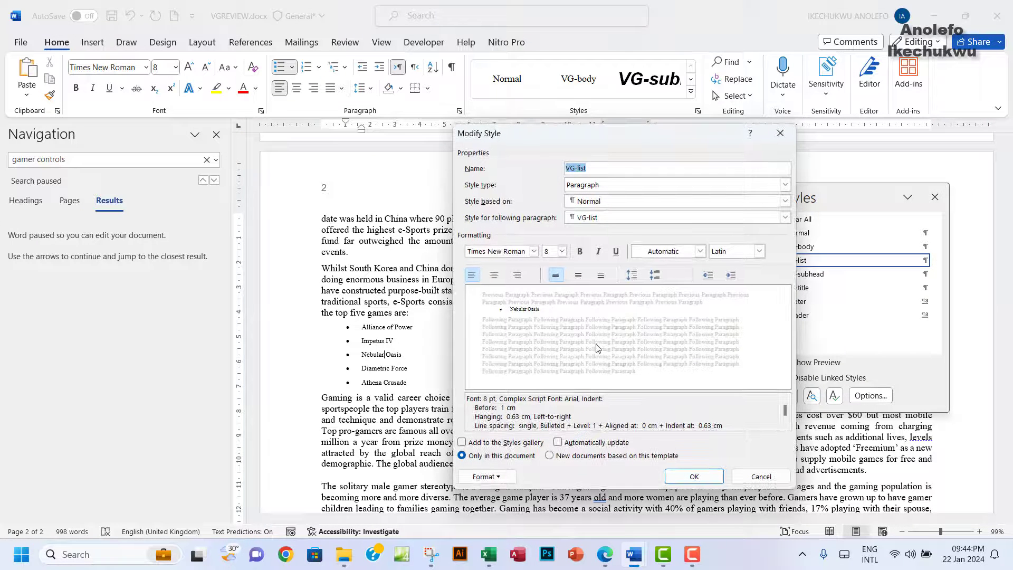
Step: Set the VG-list style font to Arial, size 10 pt
left_click(607, 558)
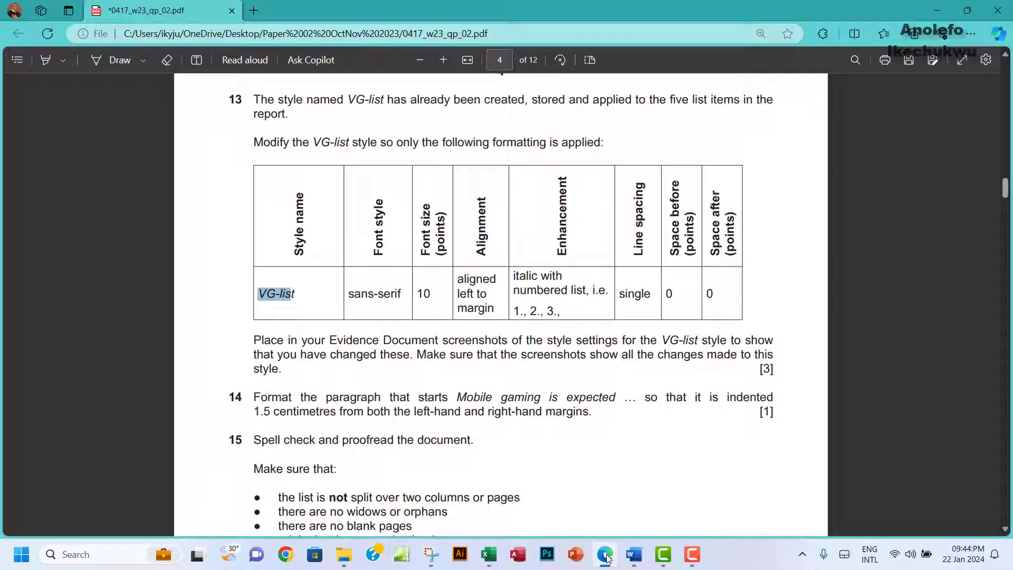
left_click(606, 558)
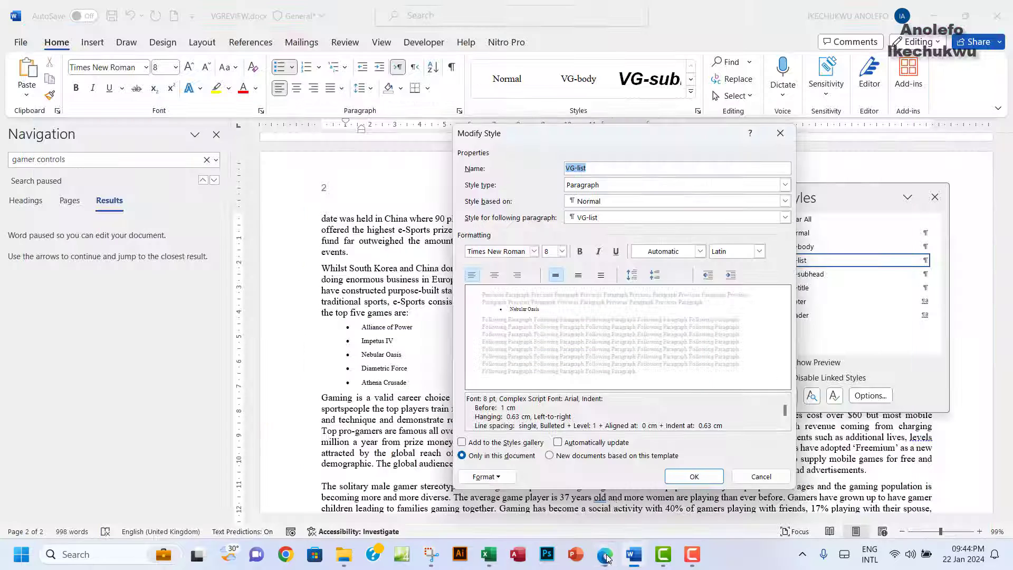
left_click(535, 254)
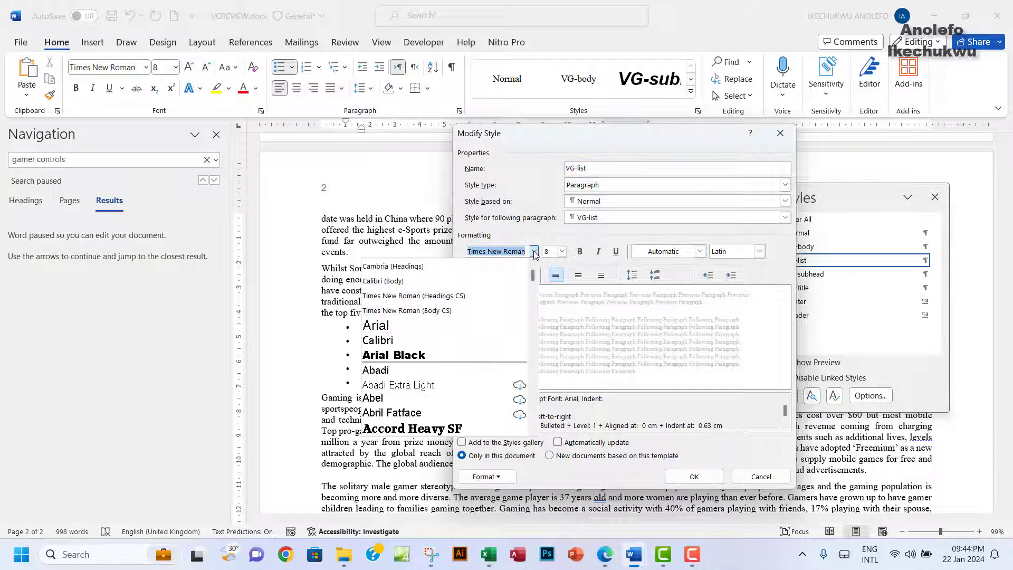
left_click(399, 322)
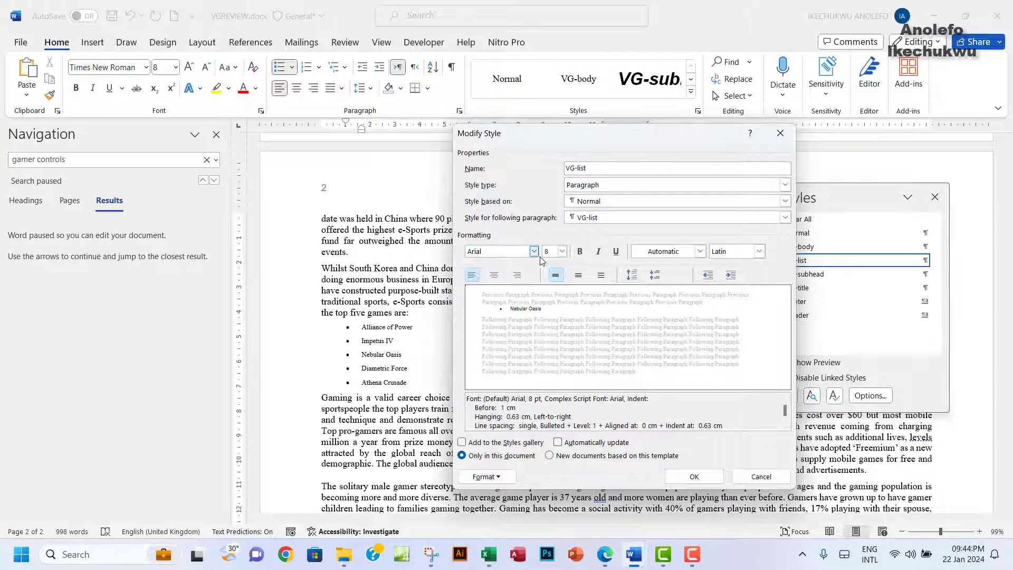
left_click(607, 558)
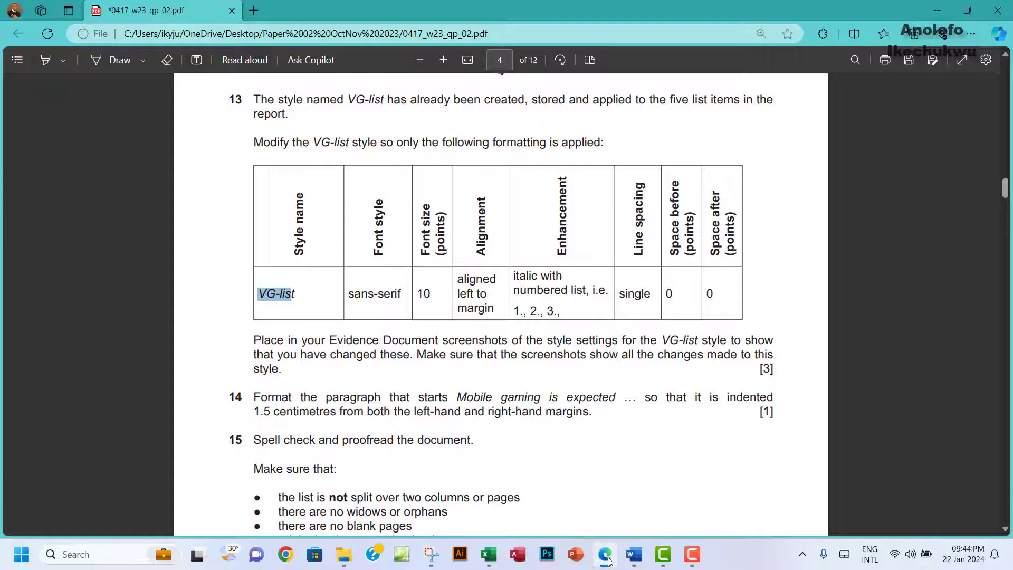
left_click(607, 558)
left_click(562, 253)
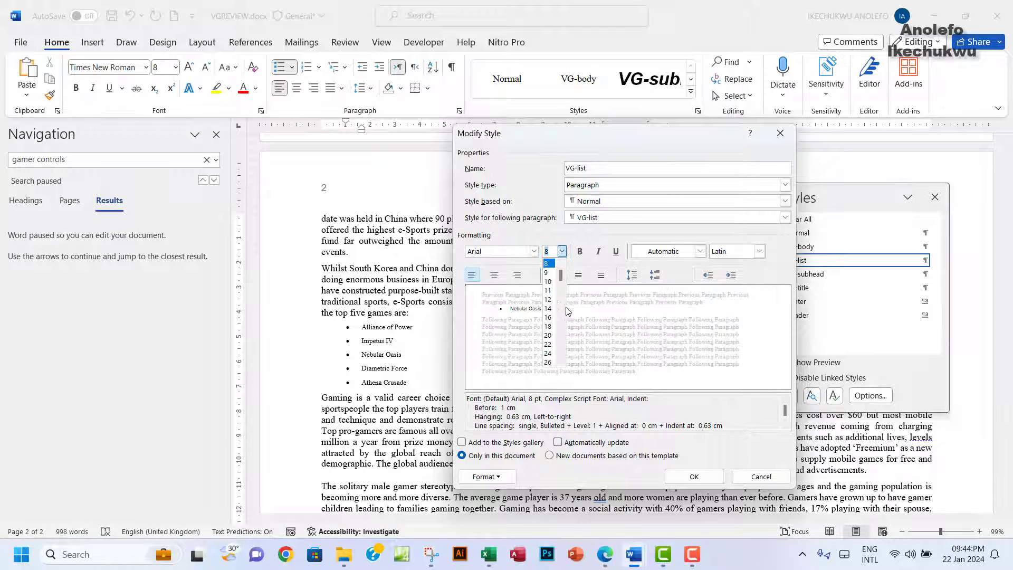
left_click(554, 286)
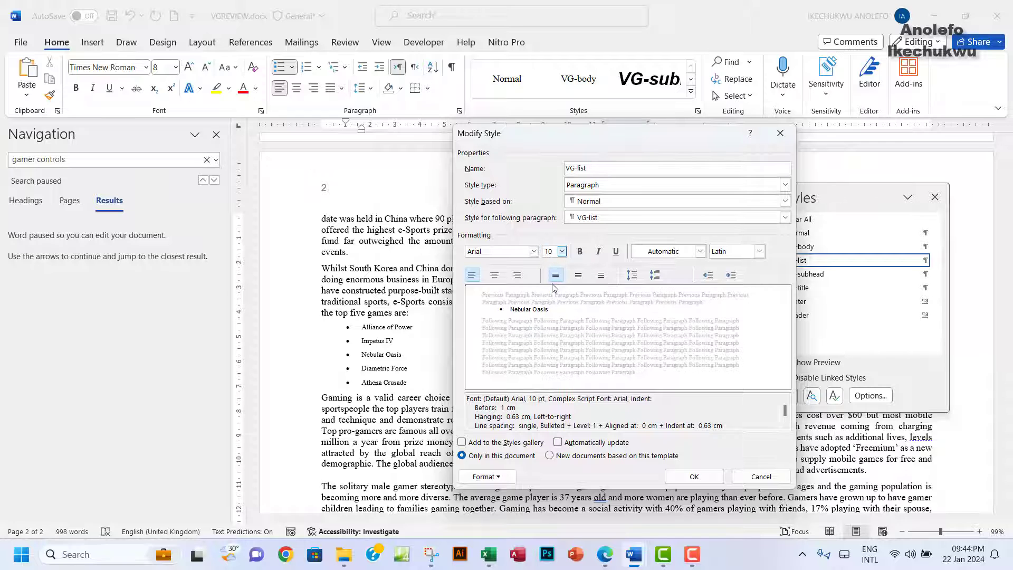
Step: Highlight the 'aligned left to margin' requirement in the PDF, then return to Modify Style
left_click(605, 555)
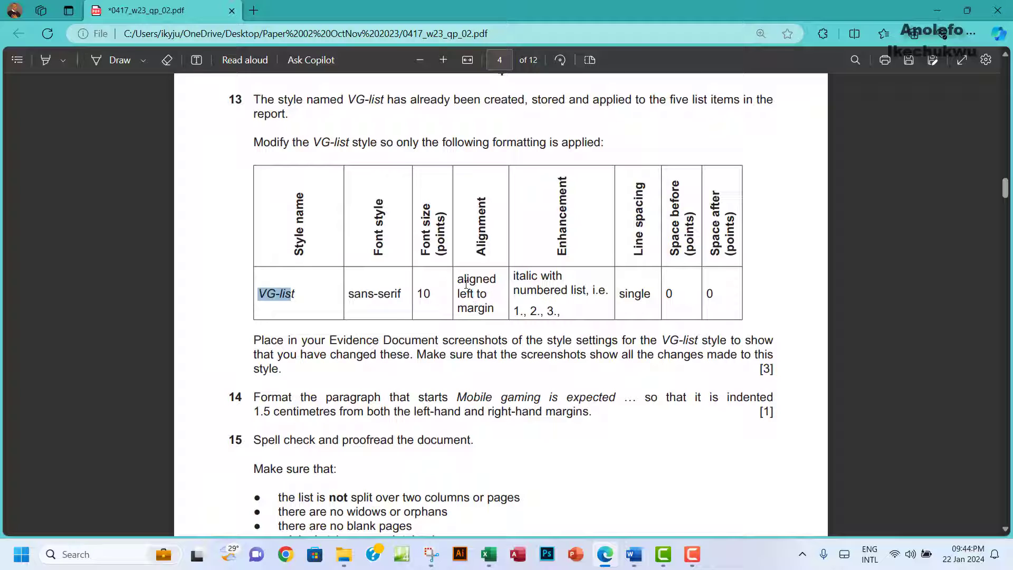
left_click_drag(460, 277, 494, 311)
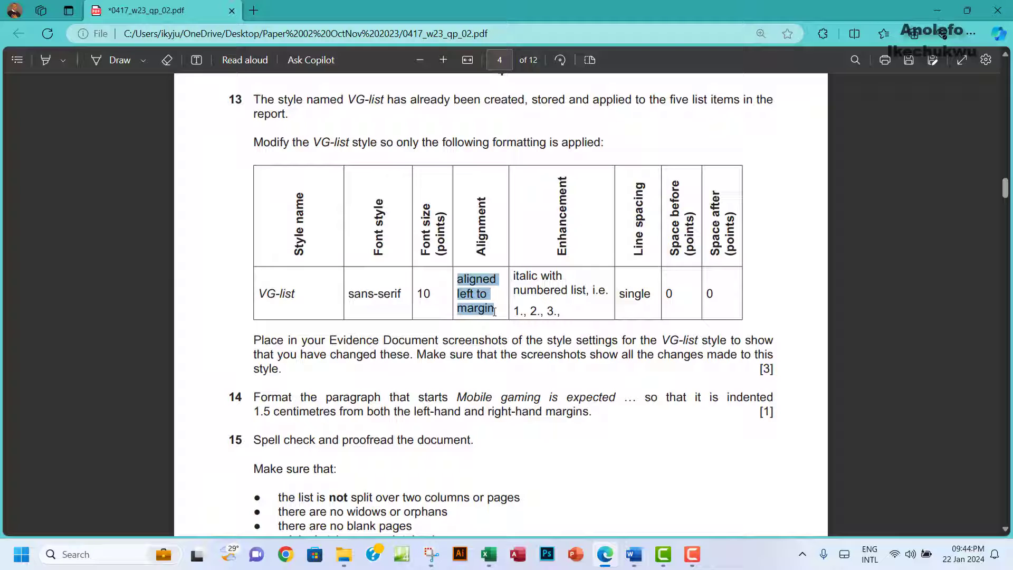
left_click(472, 287)
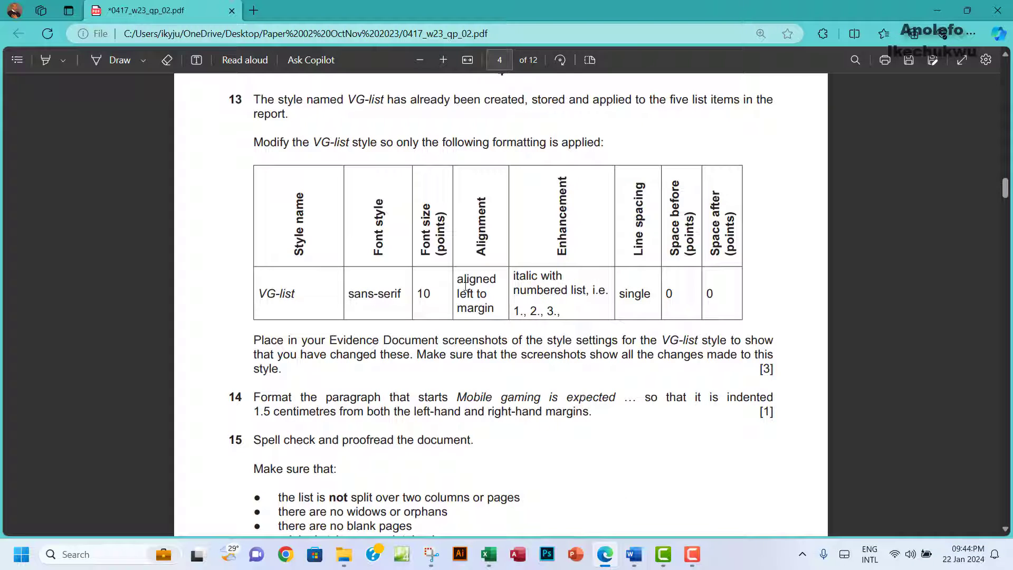
left_click_drag(457, 279, 486, 308)
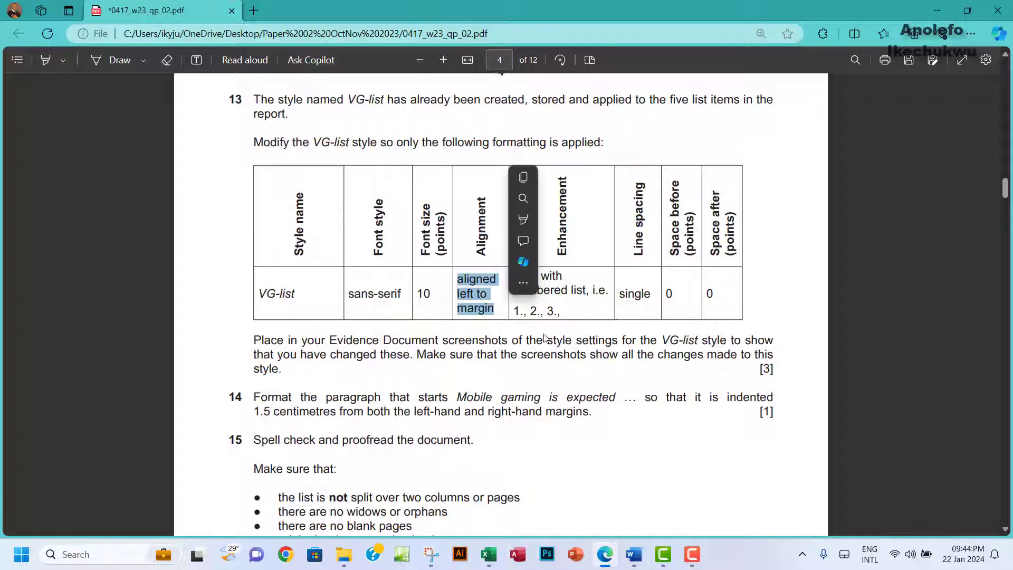
mouse_move(635, 554)
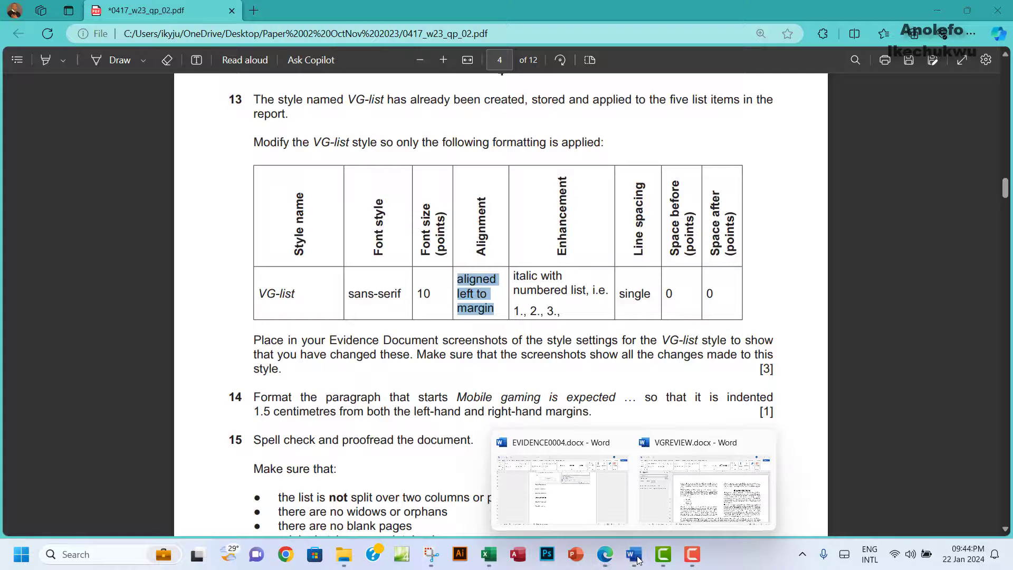
left_click(691, 504)
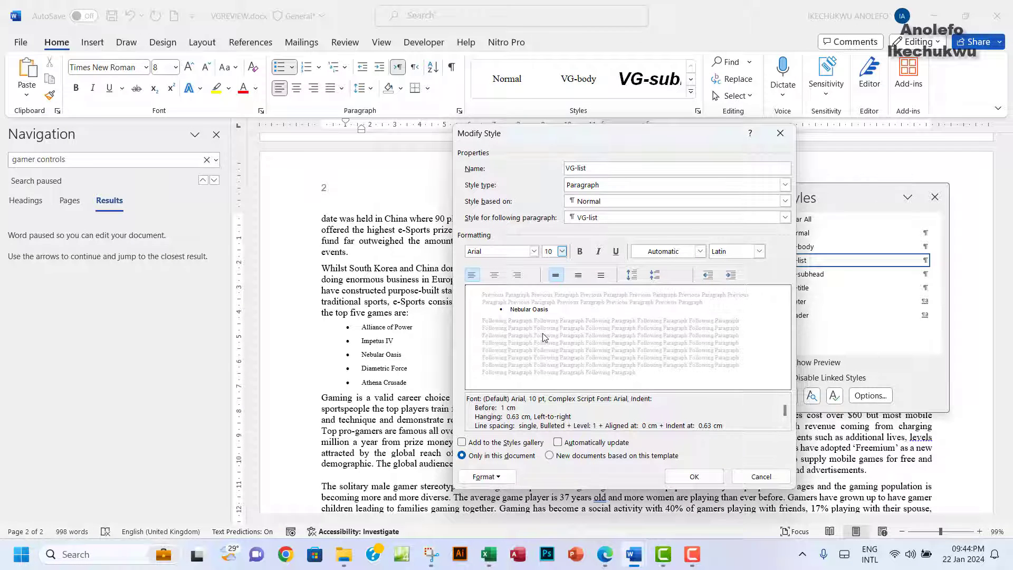
Step: Set the VG-list style's left indent to 0 cm, keeping the 0.63 cm hanging indent
left_click(485, 476)
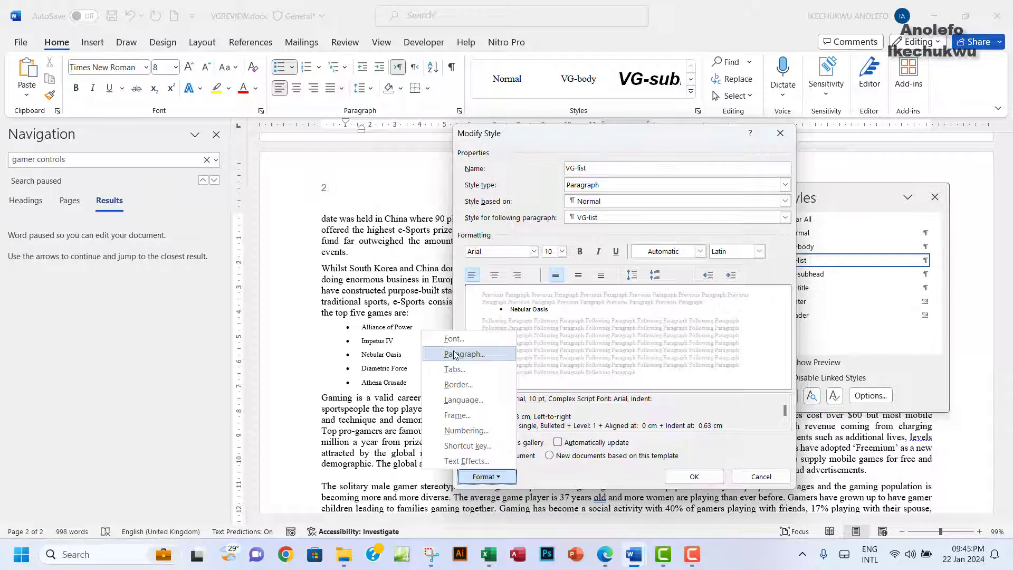
left_click(455, 355)
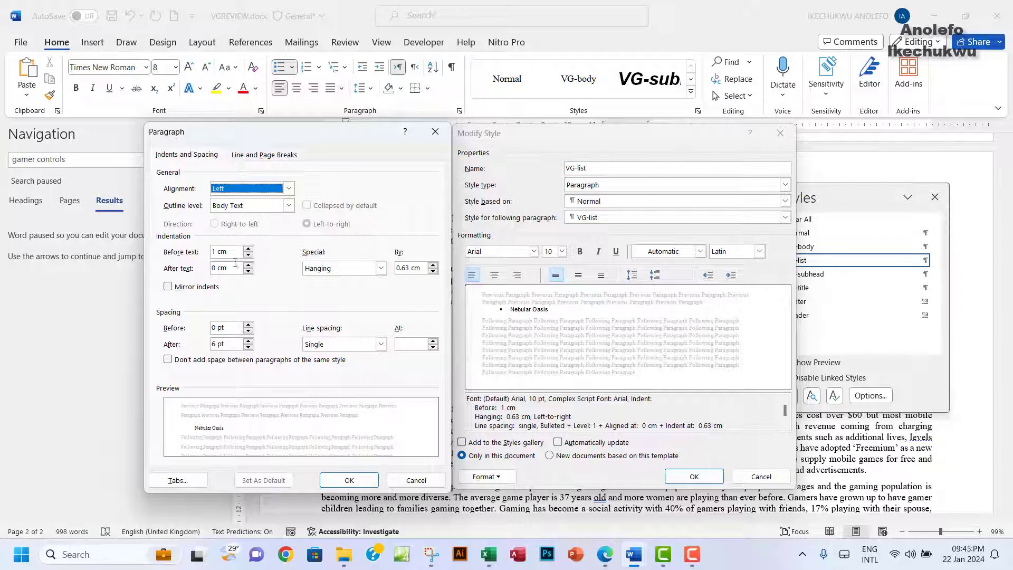
left_click(214, 252)
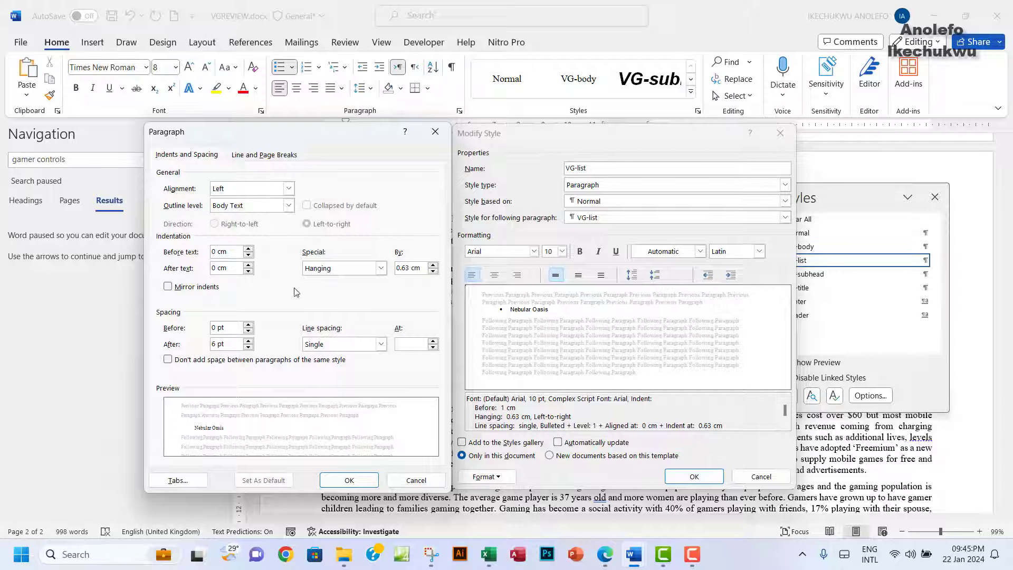
left_click(362, 482)
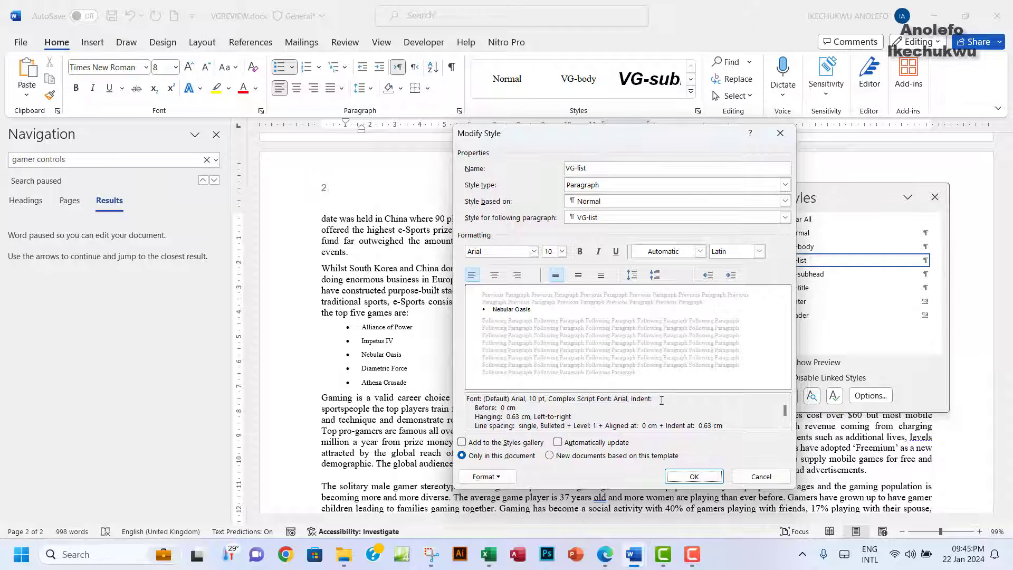
Step: Check the question paper's requirement for 1., 2., 3. numbering
mouse_move(635, 554)
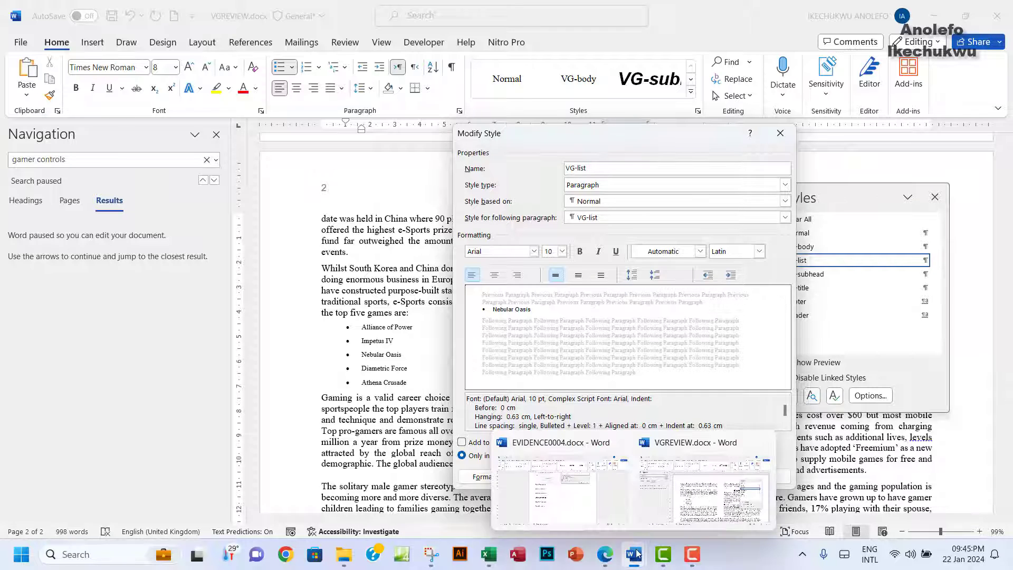
left_click(605, 554)
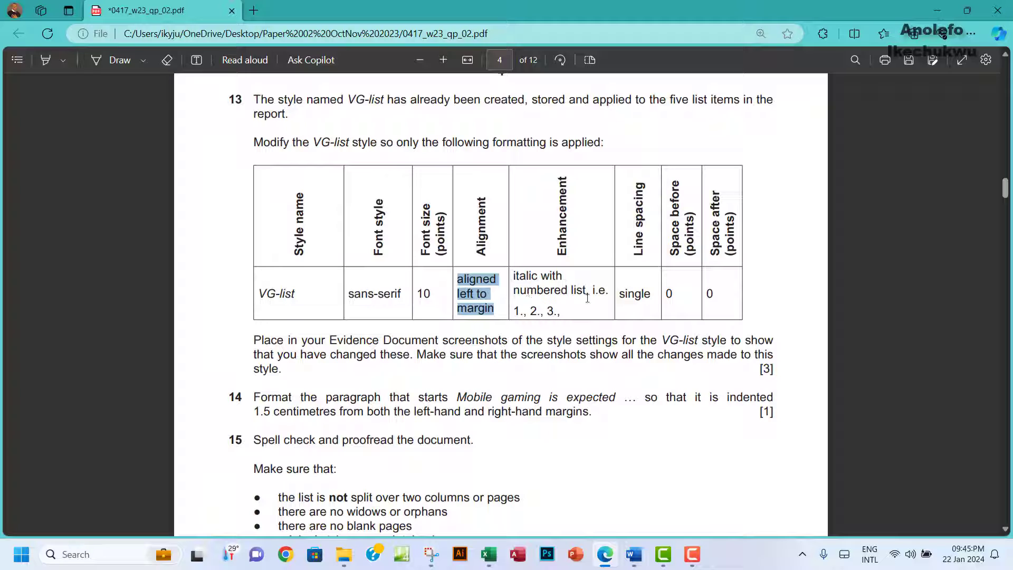
left_click_drag(514, 311, 559, 312)
left_click(529, 309)
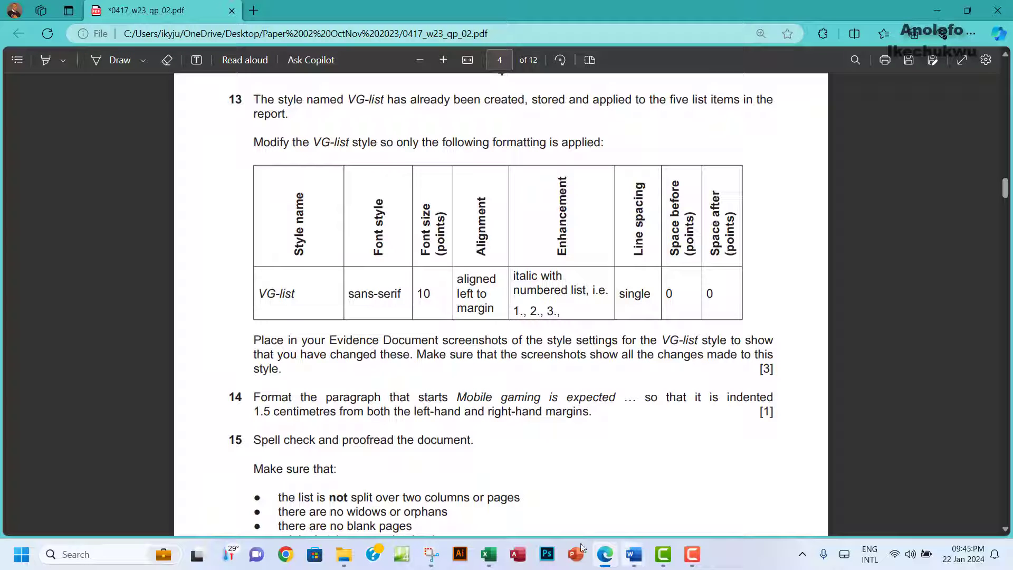
Step: Make the VG-list style italic and give it 1. 2. 3. numbering
mouse_move(634, 555)
left_click(668, 511)
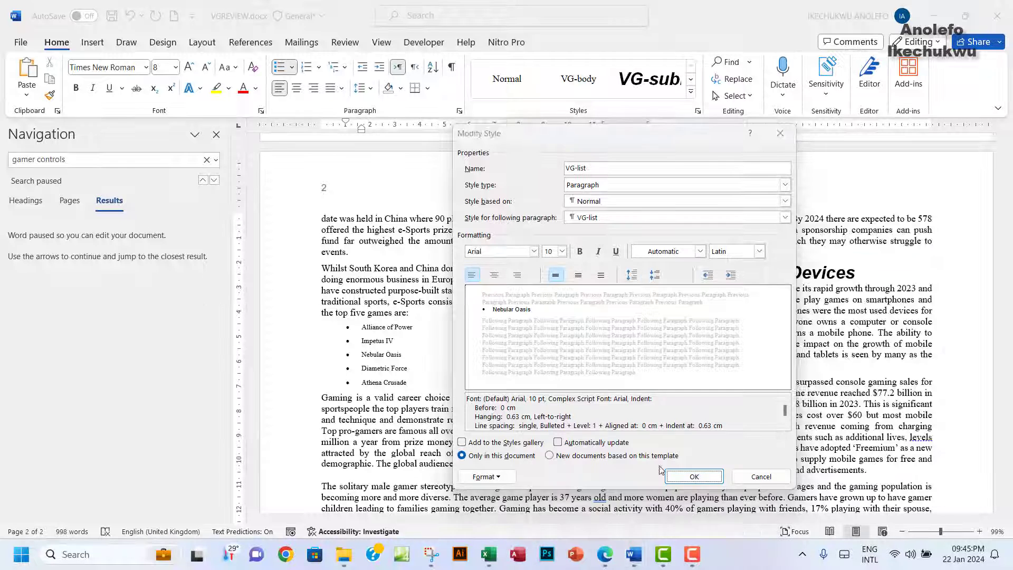
left_click(597, 251)
left_click(488, 477)
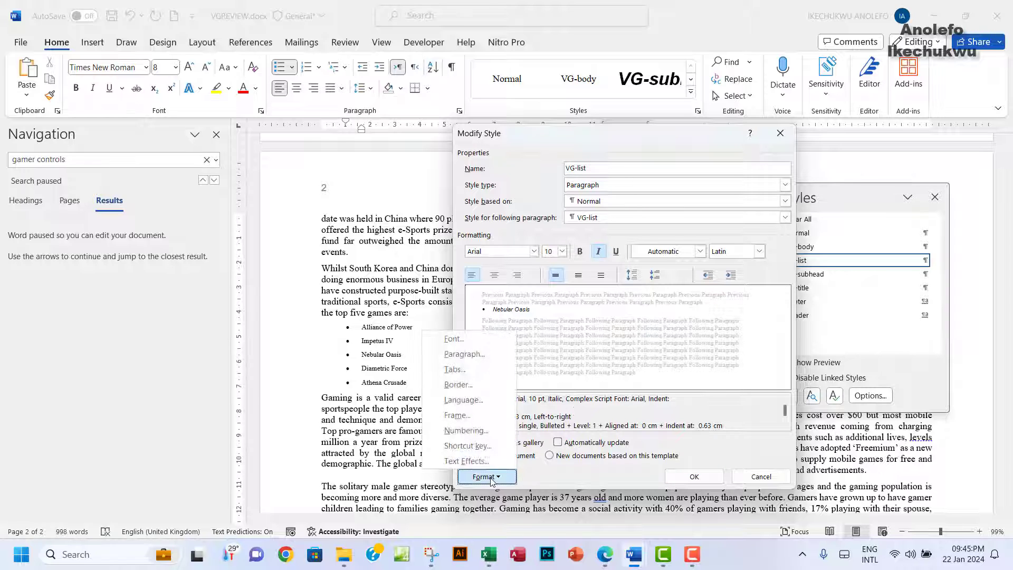
left_click(467, 431)
left_click(614, 260)
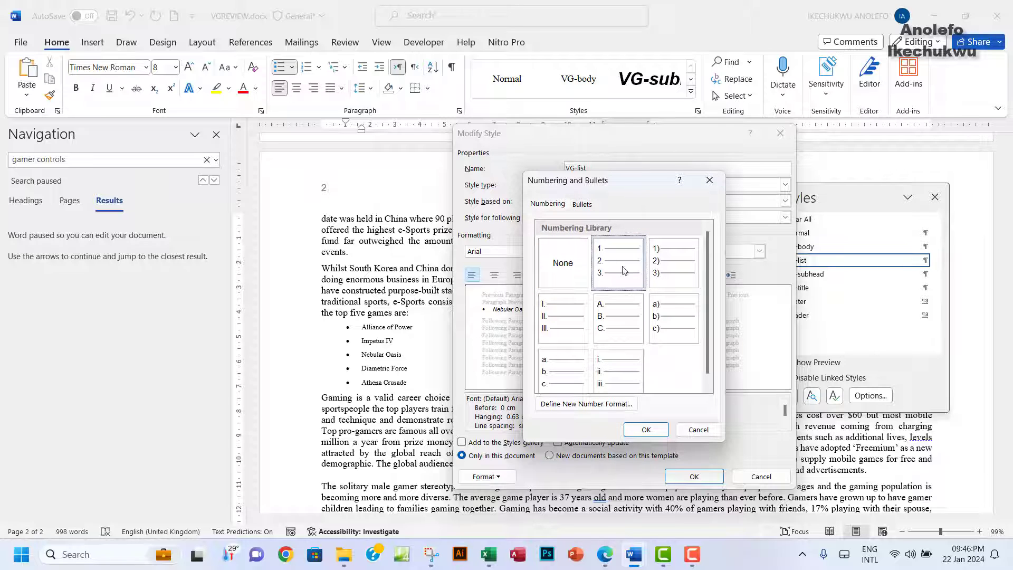
left_click(645, 429)
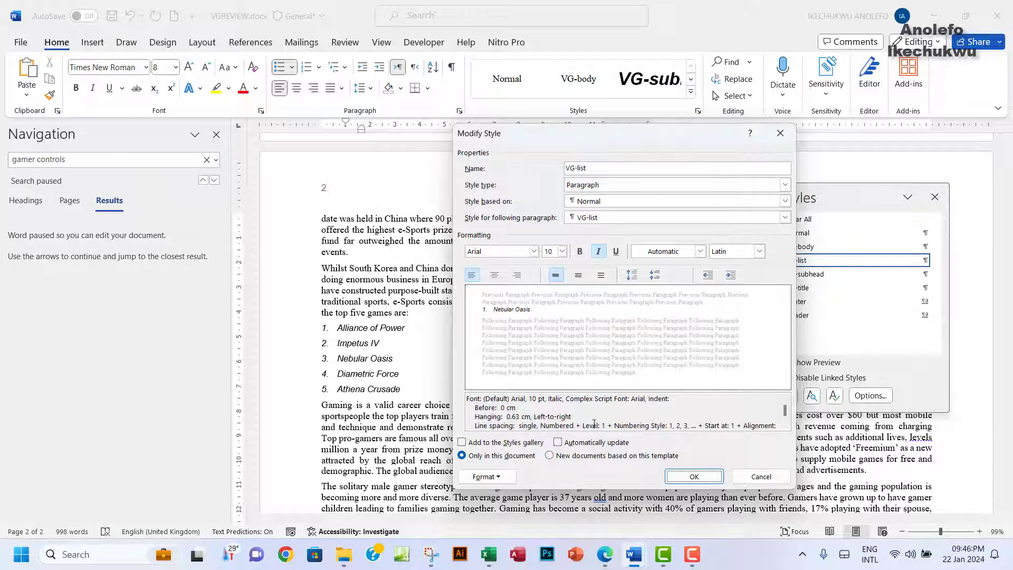
left_click(605, 554)
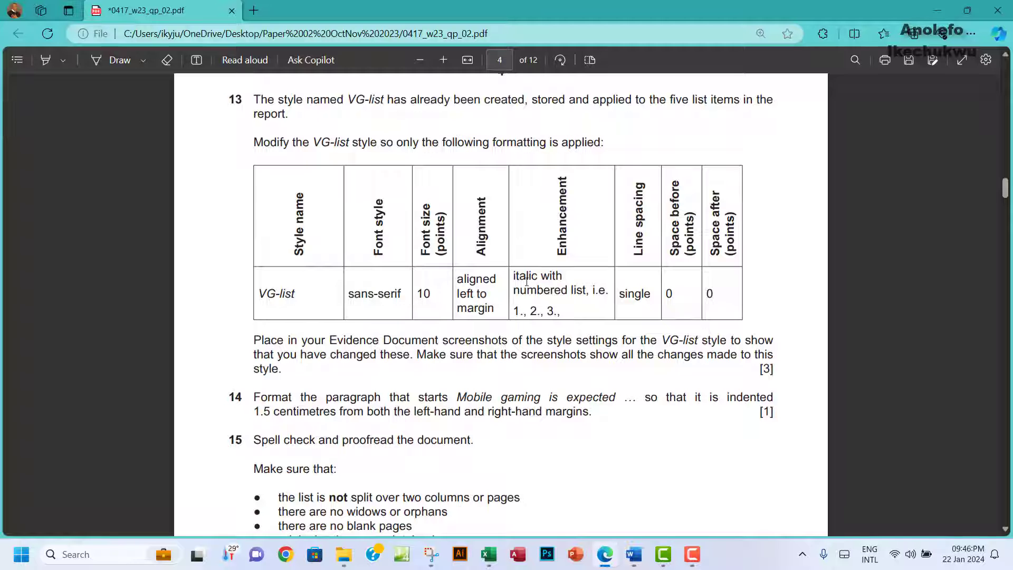
Step: Review the italic and spacing requirements in the question paper's Enhancement cell
left_click_drag(515, 276, 566, 277)
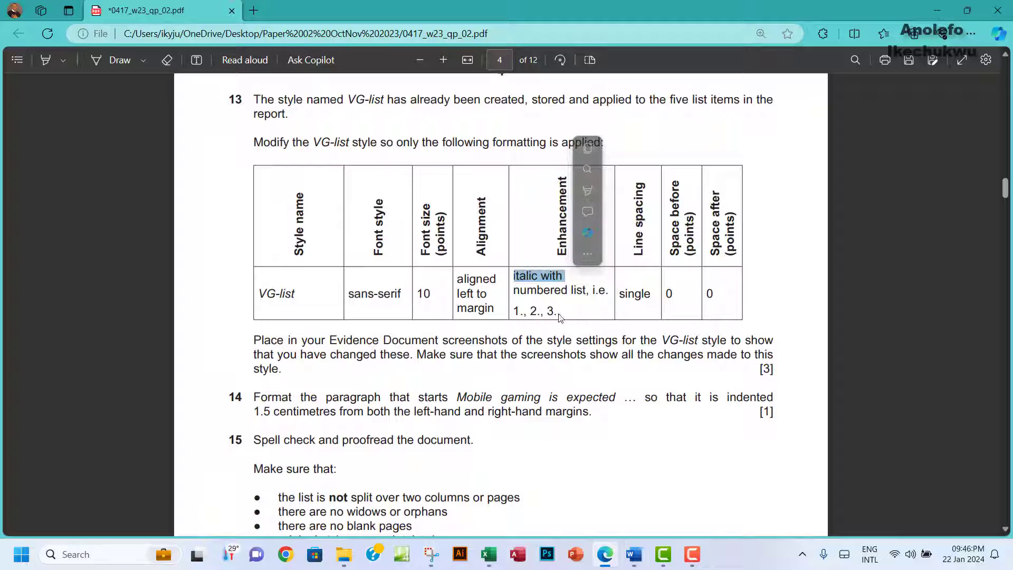
left_click(544, 290)
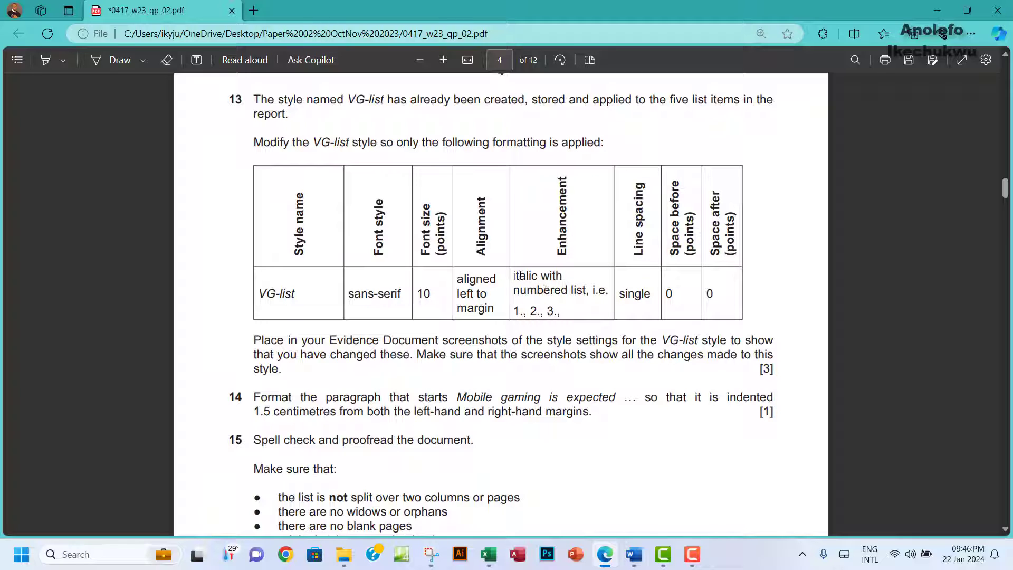
left_click_drag(520, 276, 551, 311)
left_click(633, 219)
Step: Change the VG-list style's paragraph spacing after from 6 pt to 0 pt
mouse_move(636, 555)
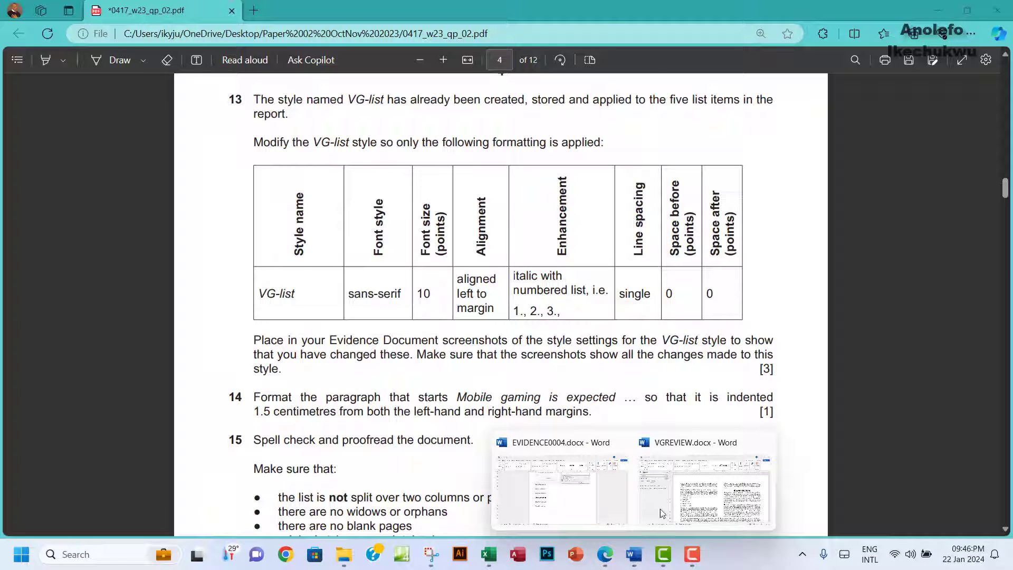
left_click(662, 510)
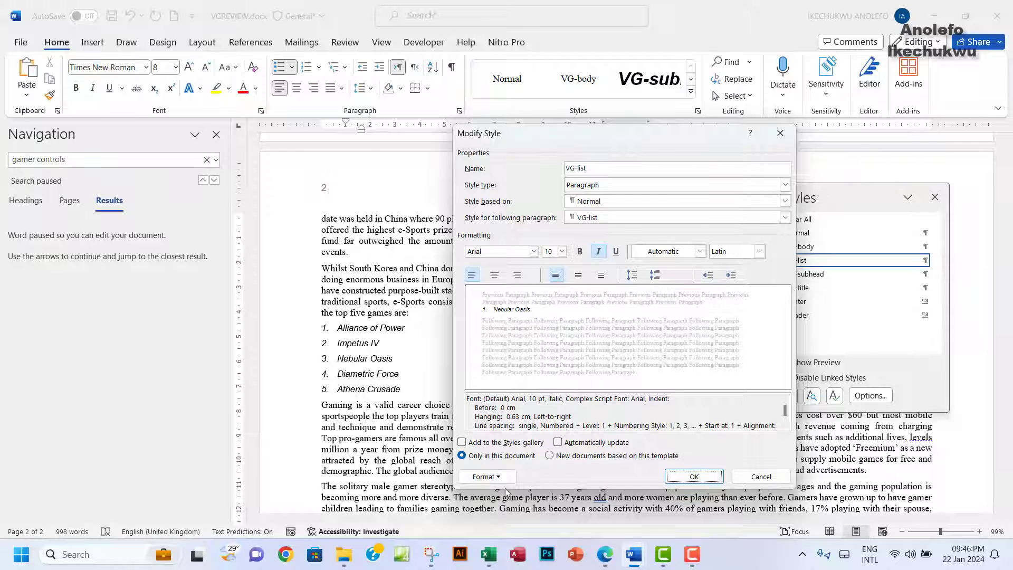
left_click(487, 477)
left_click(473, 357)
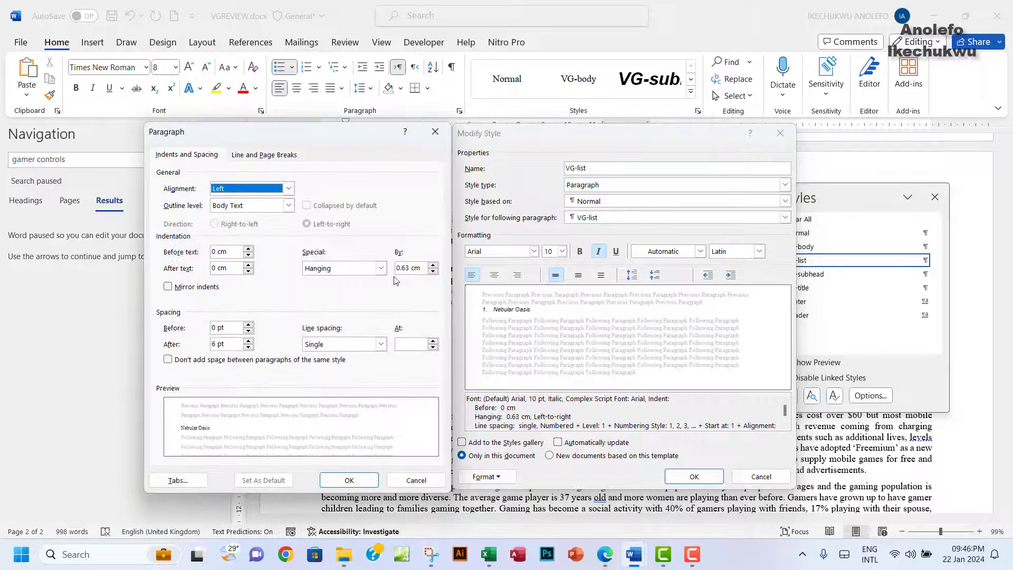
left_click(606, 562)
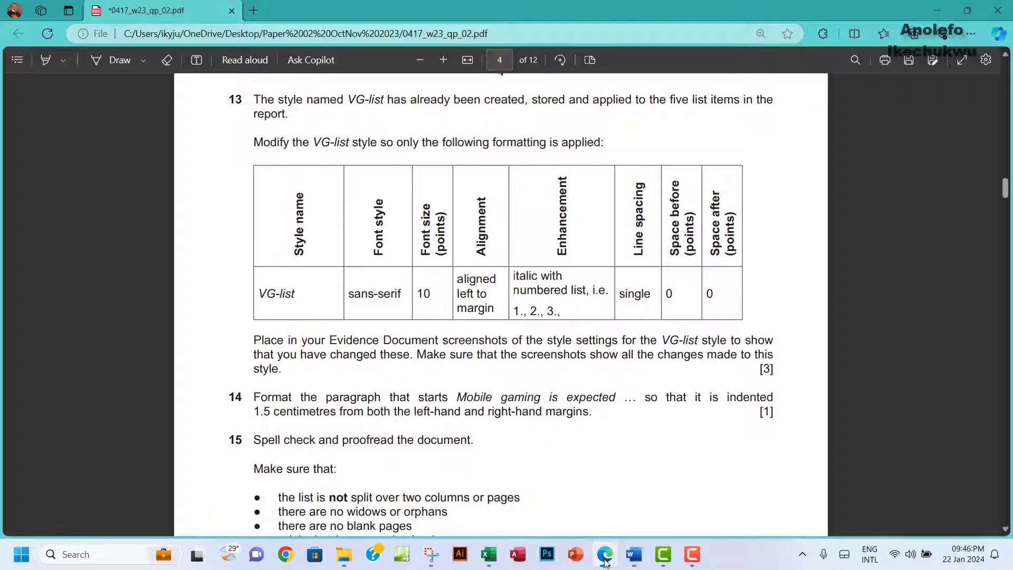
mouse_move(634, 554)
left_click(694, 527)
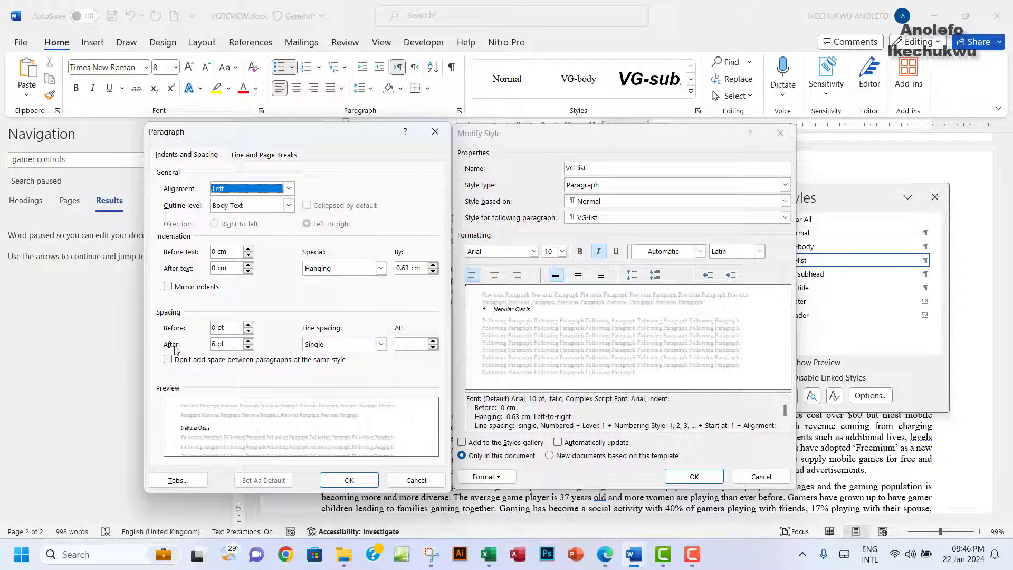
double_click(216, 346)
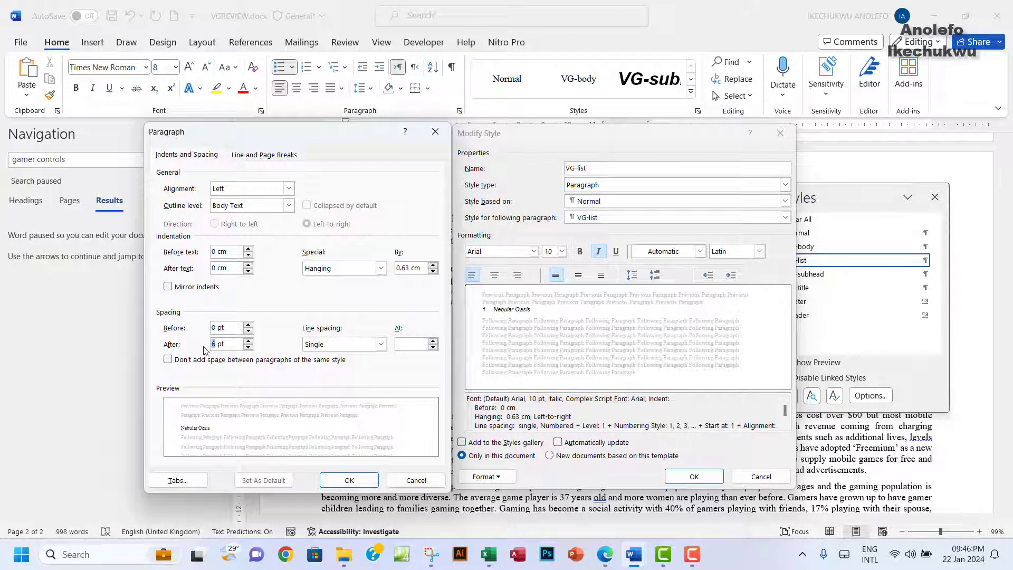
left_click(348, 479)
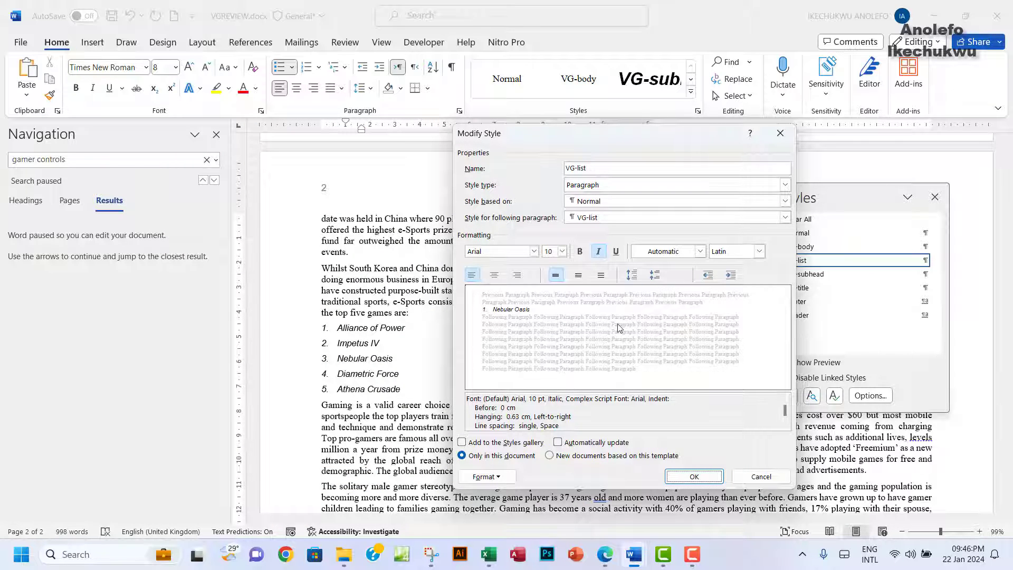
left_click(605, 560)
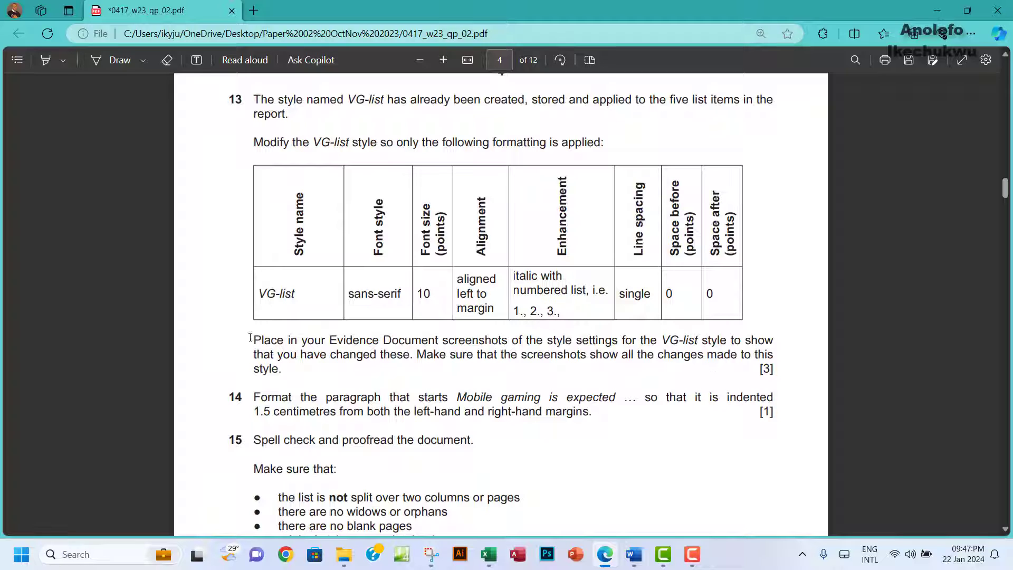
Step: Read question 13's evidence instruction about showing all the style changes
left_click_drag(250, 338, 370, 374)
left_click(433, 356)
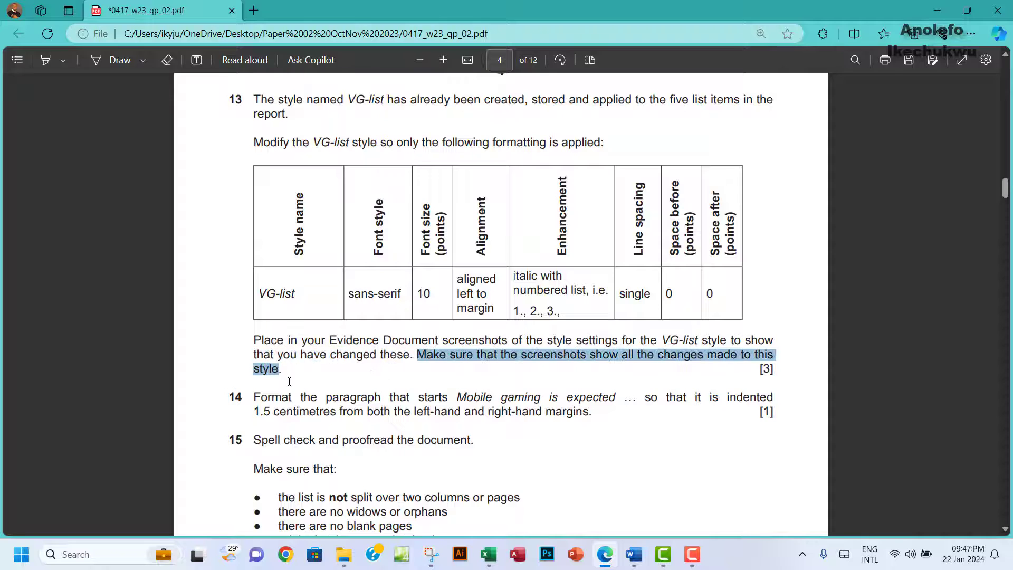
left_click_drag(289, 381, 295, 380)
Step: Check VG-list's paragraph settings and confirm its 1. 2. 3. numbering in Modify Style
mouse_move(636, 559)
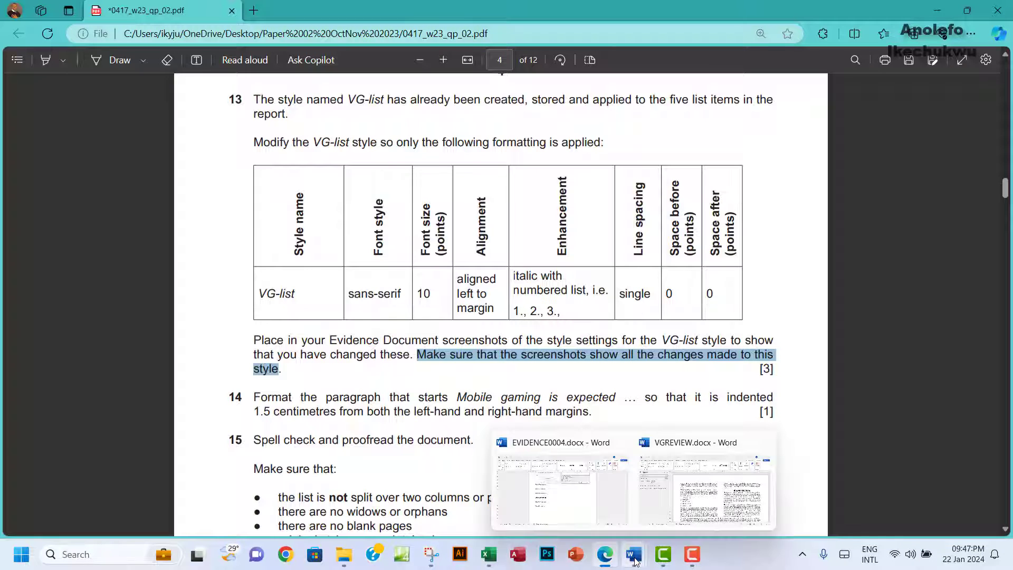
left_click(636, 559)
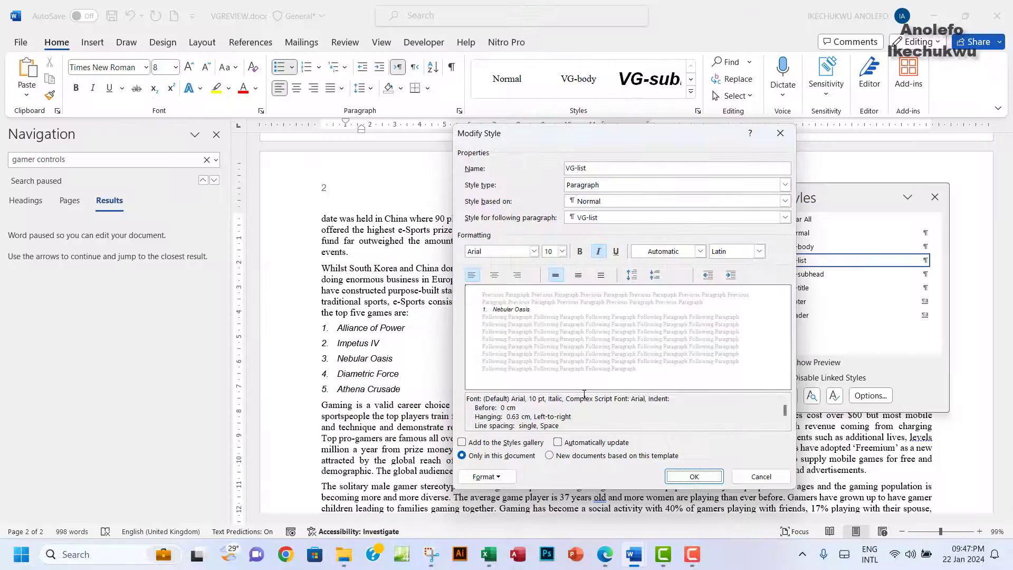
left_click(484, 478)
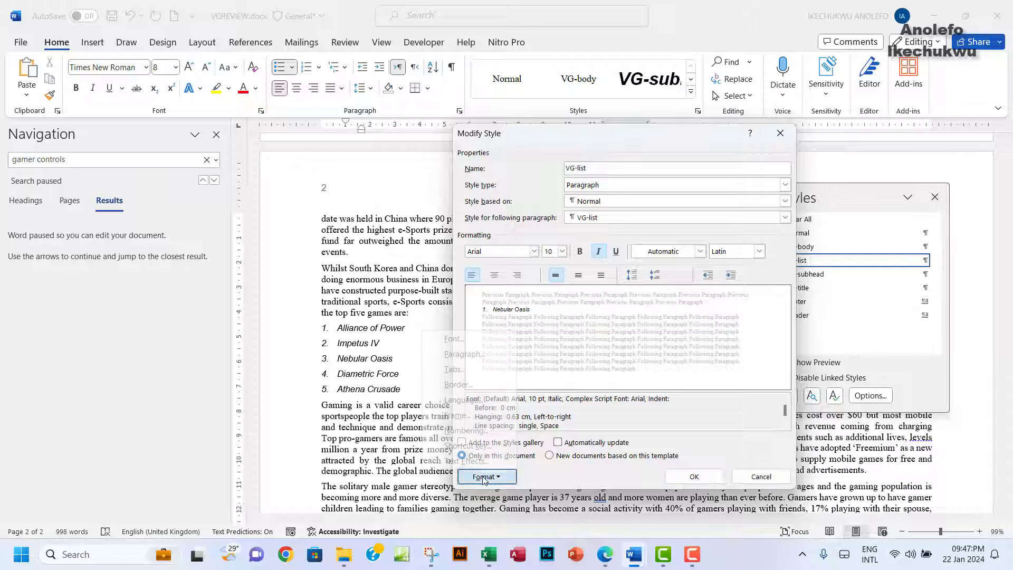
left_click(467, 355)
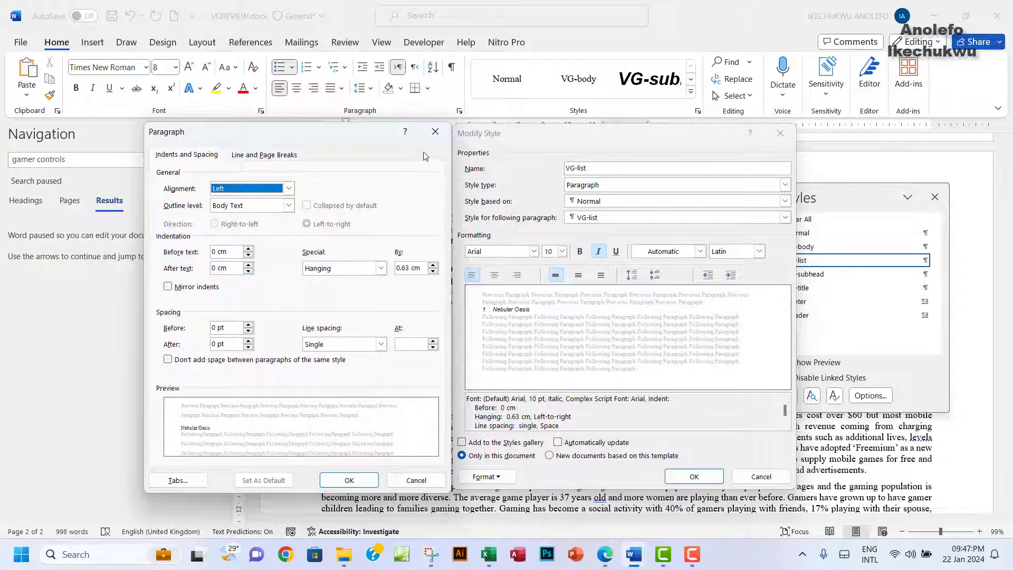
left_click(435, 132)
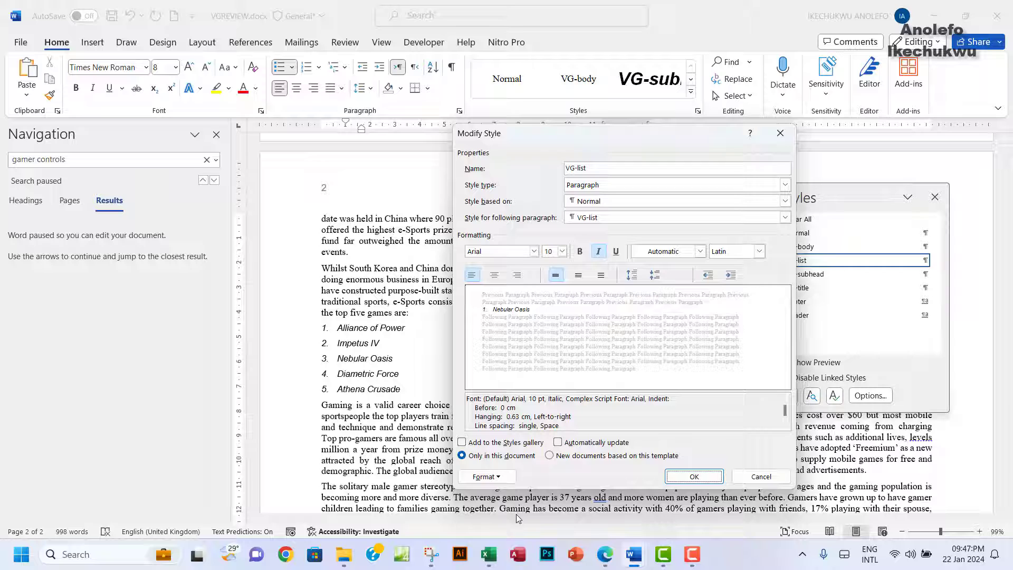
left_click(486, 476)
left_click(476, 431)
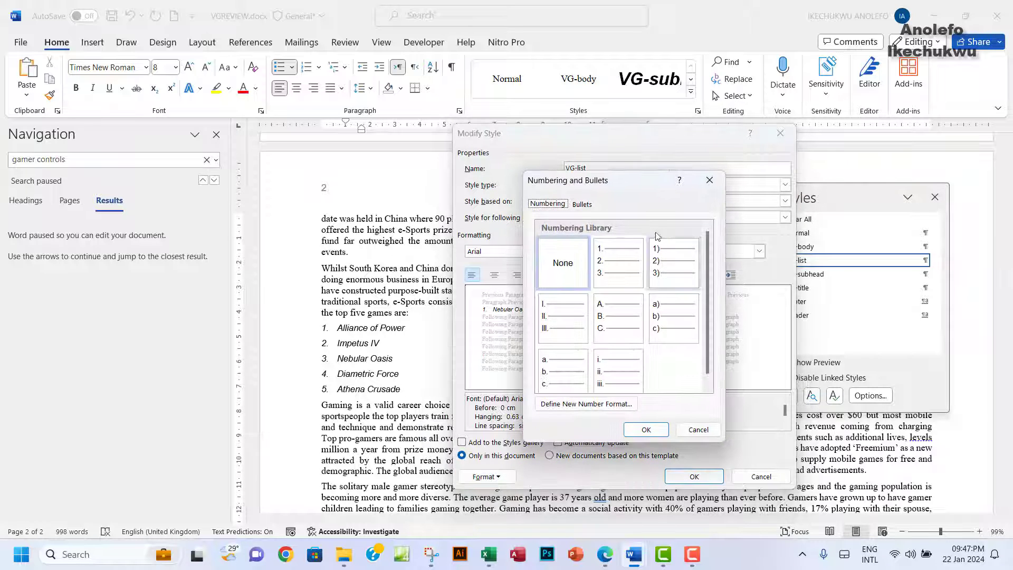
left_click_drag(645, 191, 367, 186)
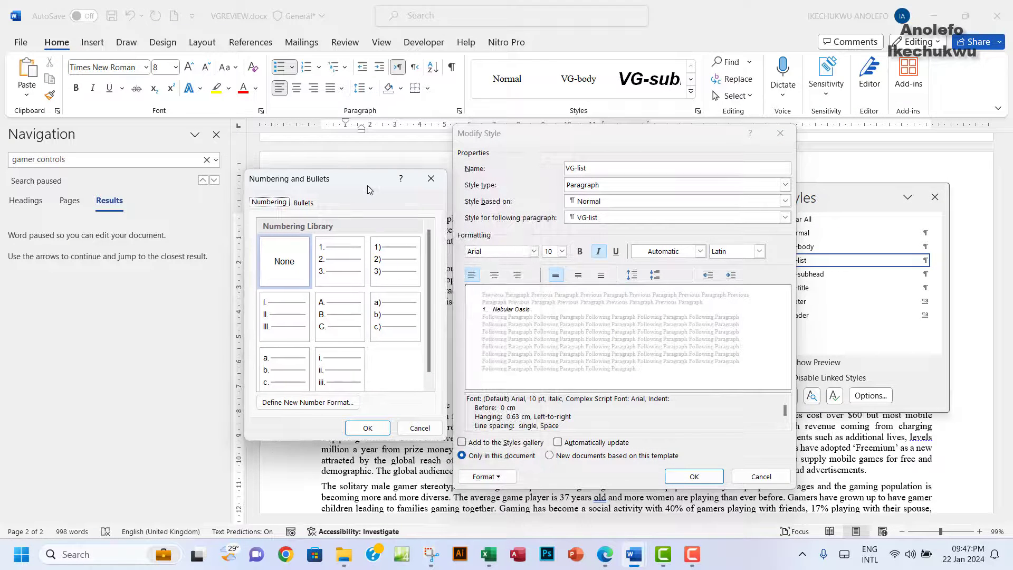
key("Return")
Step: Reopen VG-list's paragraph settings (left aligned, single spacing, 0 pt before/after) beside Modify Style
left_click(483, 476)
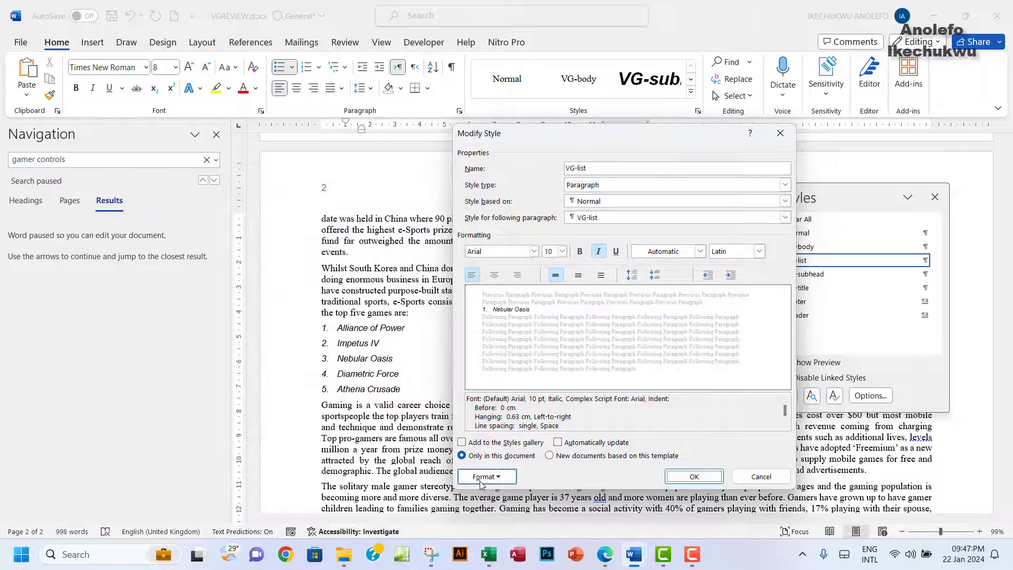
left_click(475, 350)
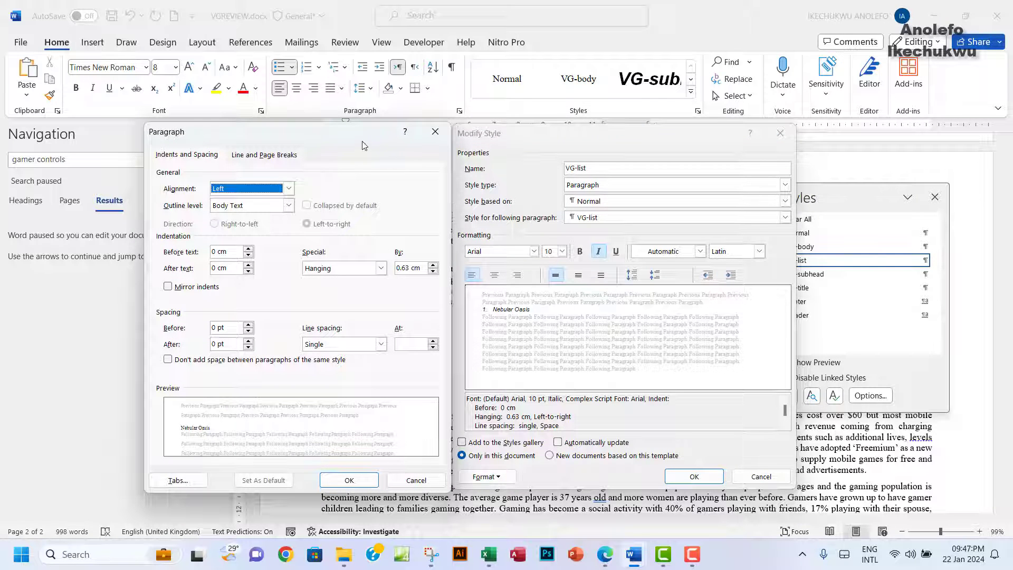
left_click_drag(362, 141, 361, 143)
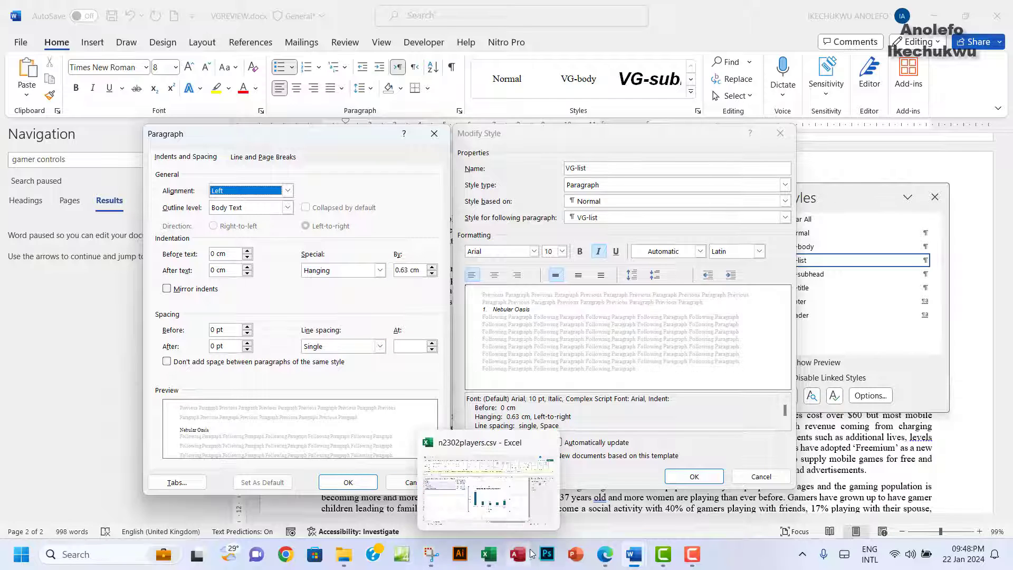
Step: Snip the Paragraph and Modify Style dialogs together in one Snipping Tool screenshot
left_click(431, 553)
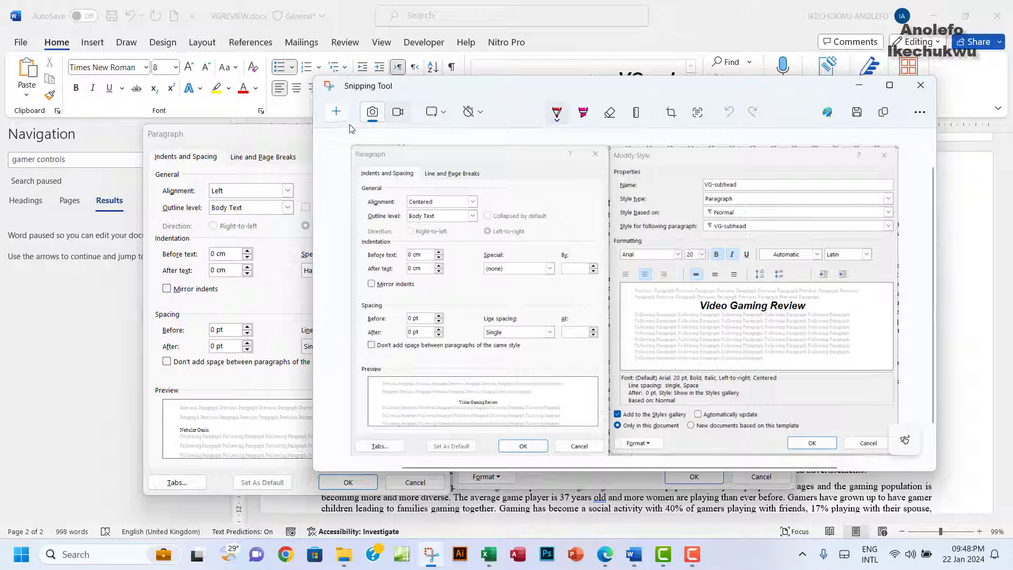
left_click(336, 111)
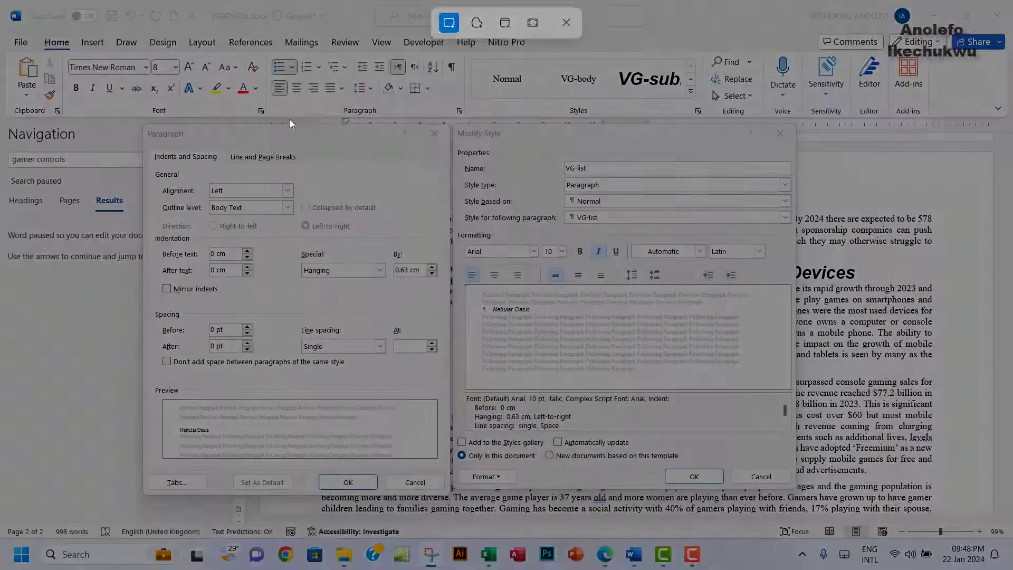
left_click_drag(139, 123, 796, 492)
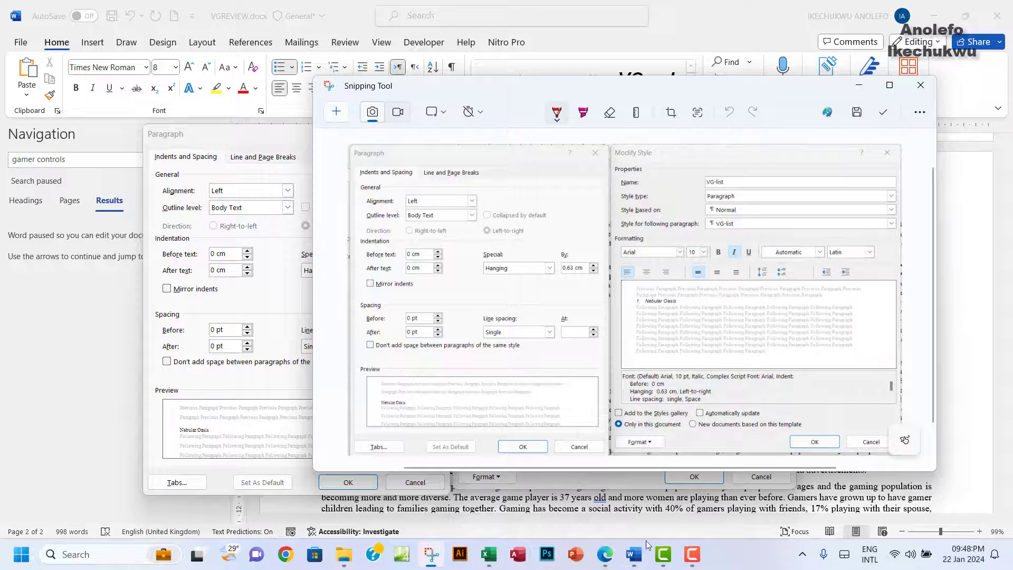
mouse_move(625, 553)
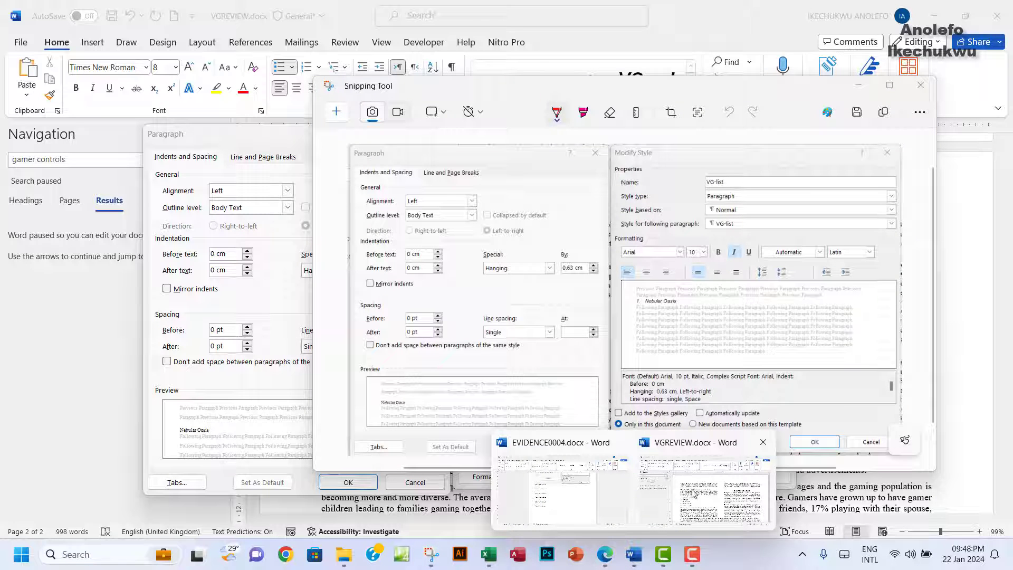
left_click(606, 556)
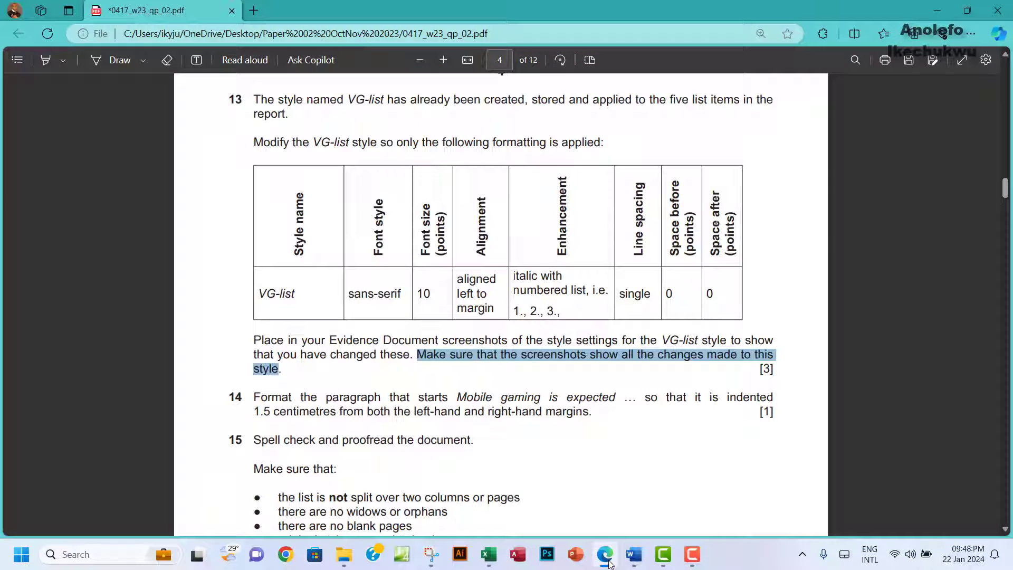
Step: Confirm both dialogs so the five-game list becomes compact Arial 10 pt italic
mouse_move(633, 554)
left_click(685, 519)
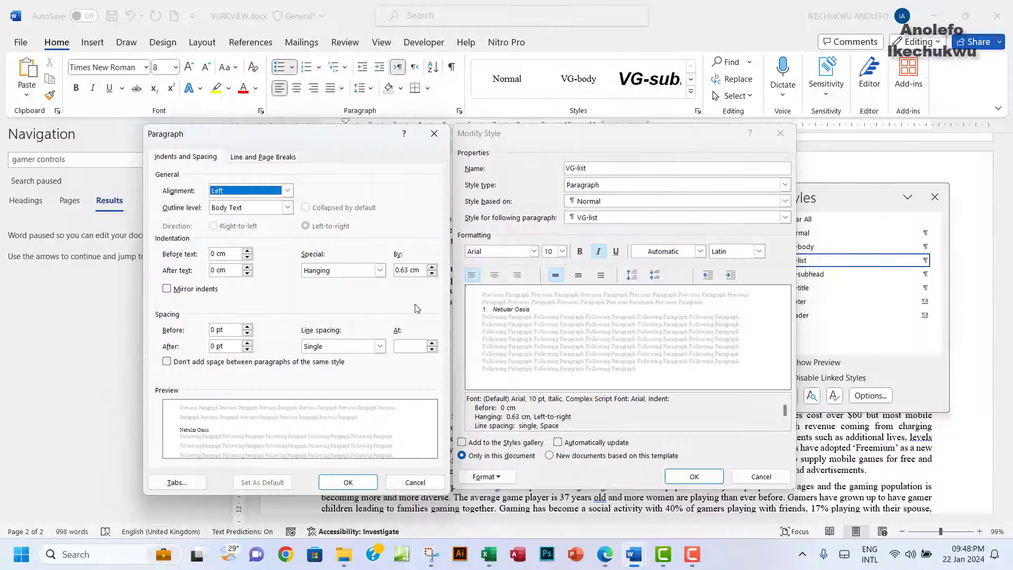
left_click(349, 482)
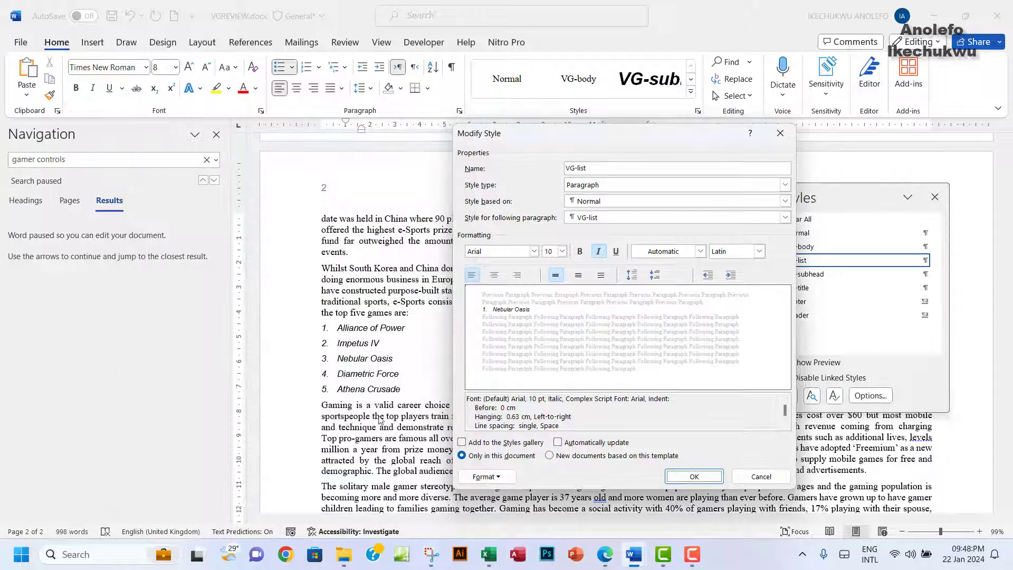
left_click(694, 477)
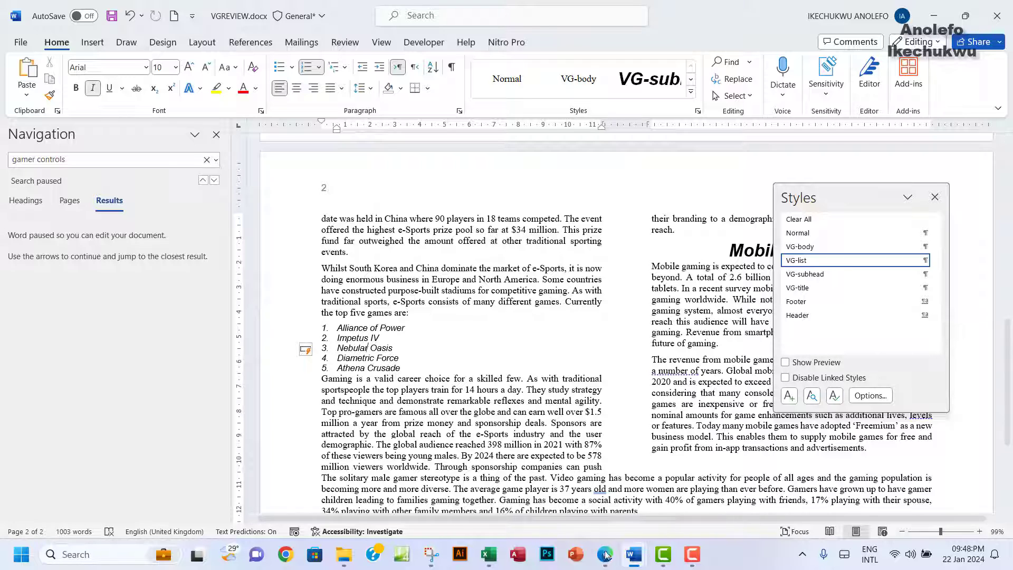
mouse_move(607, 561)
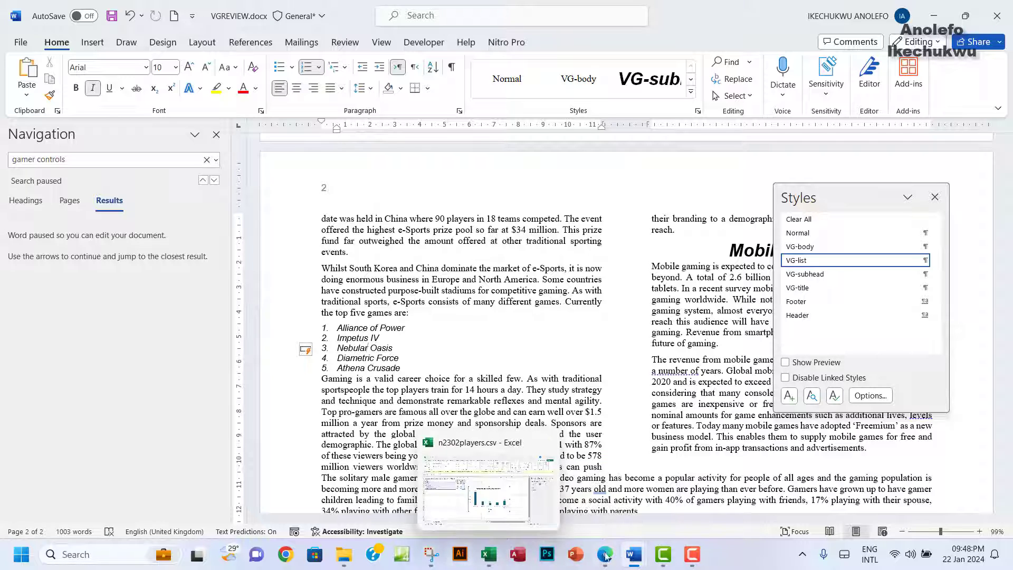
Step: Paste the VG-list settings snip under 'Step 13 evidence:' in EVIDENCE0004.docx
left_click(562, 490)
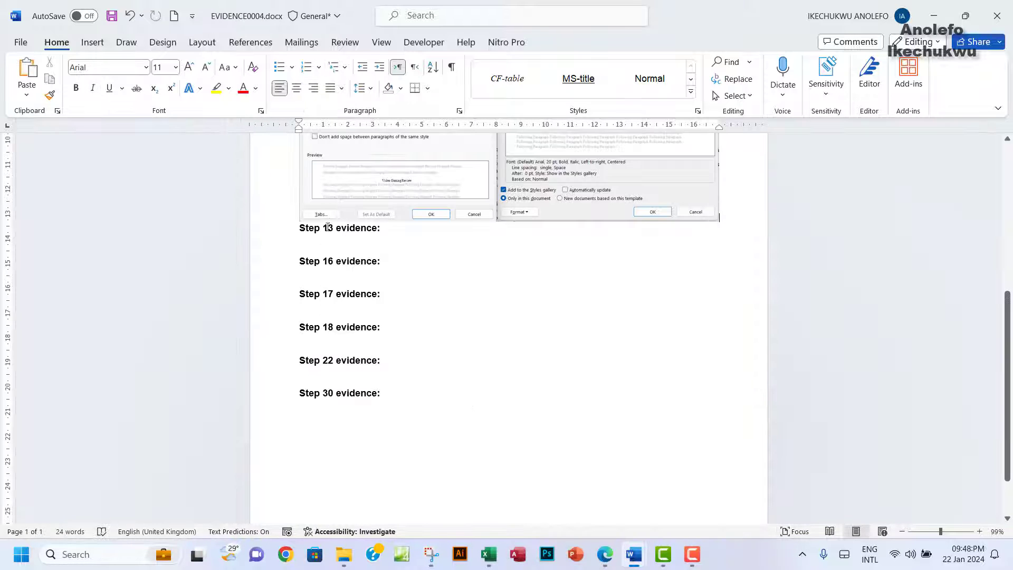
key("ctrl+v")
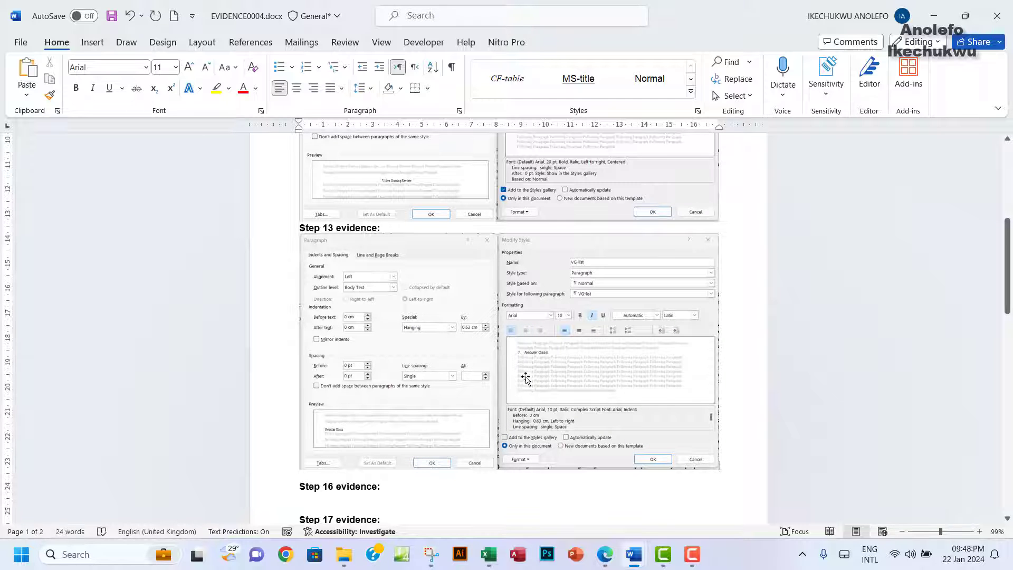
left_click(605, 554)
scroll(344, 284, "down", 3)
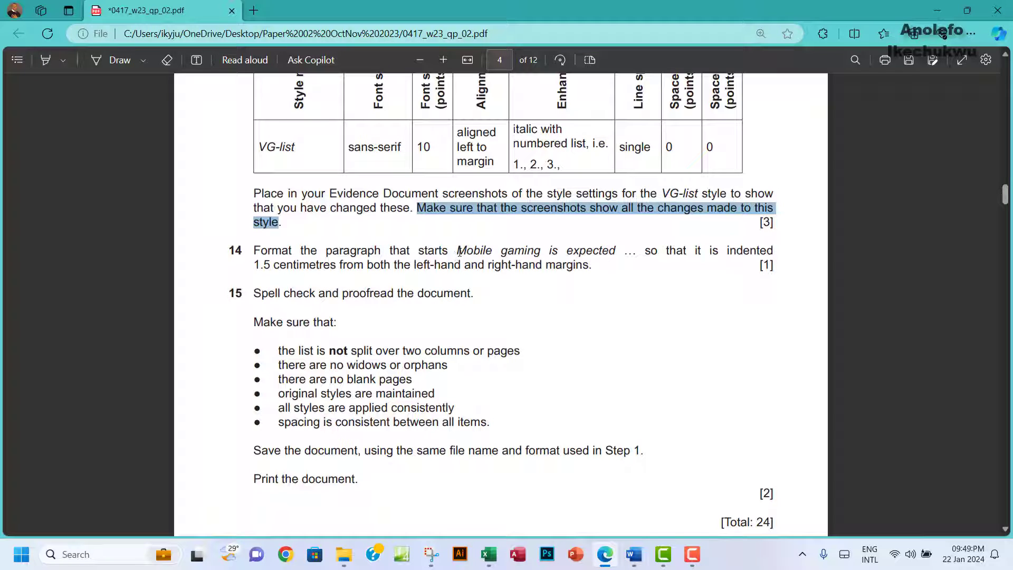
Step: Highlight question 13's screenshot instruction green in the exam paper
left_click_drag(459, 252, 616, 252)
key("ctrl+c")
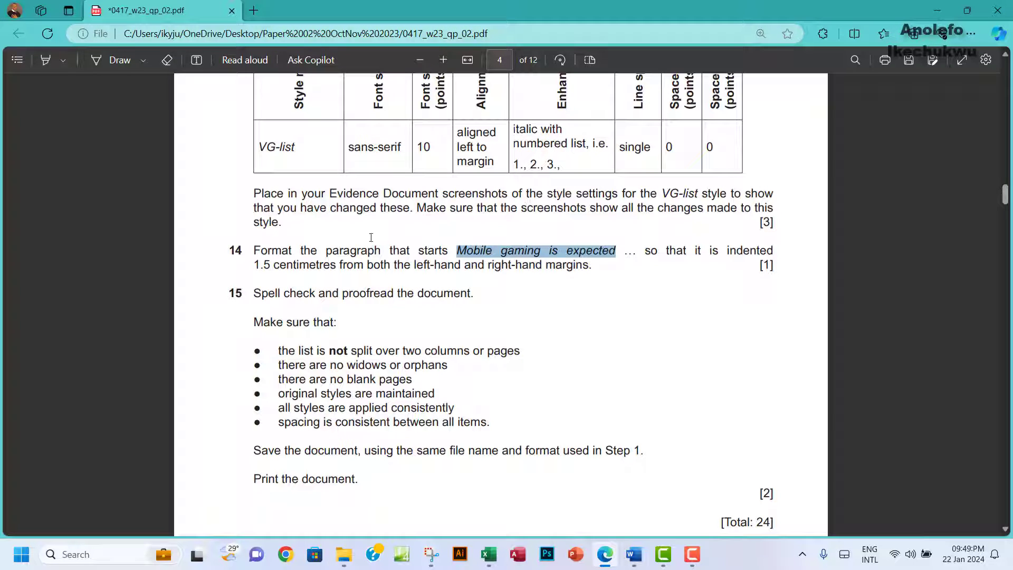
left_click_drag(253, 194, 283, 223)
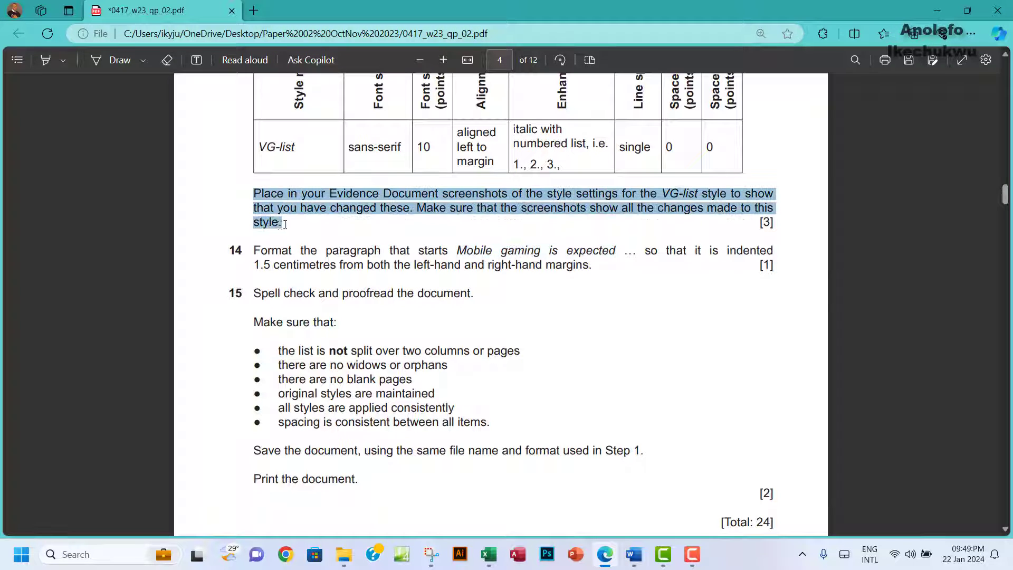
mouse_move(327, 135)
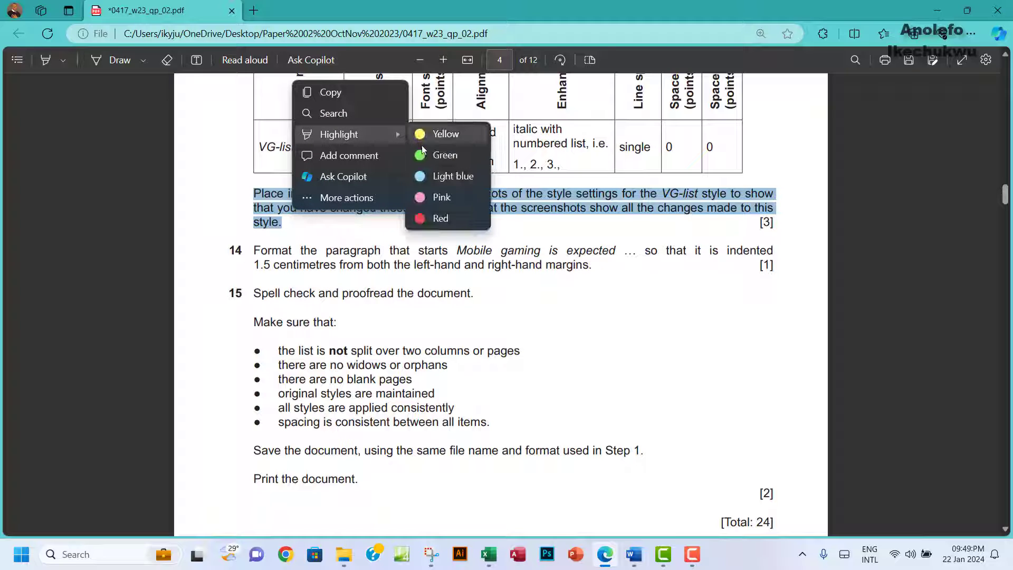
left_click(422, 154)
scroll(386, 306, "down", 2)
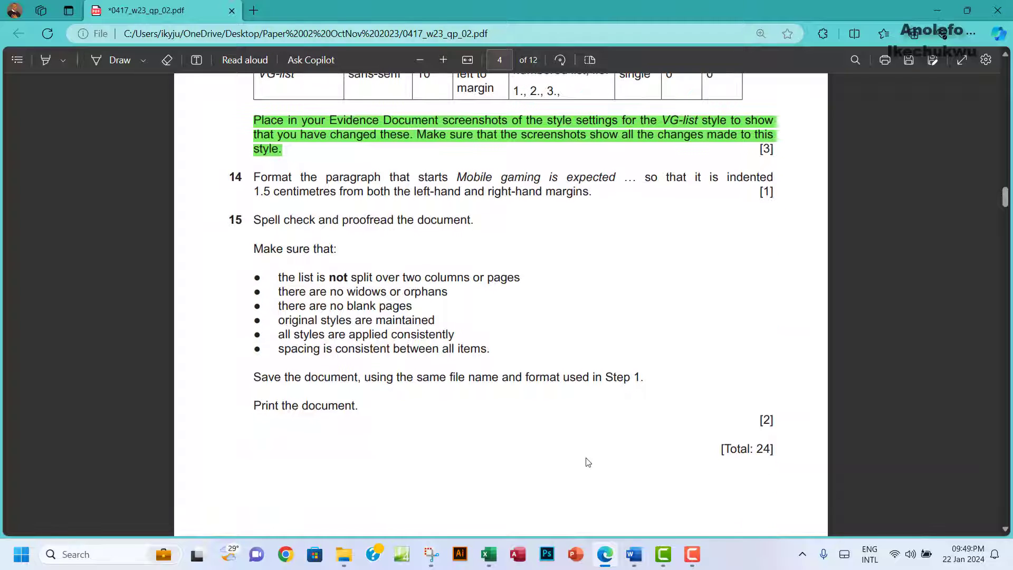
mouse_move(636, 562)
left_click(704, 490)
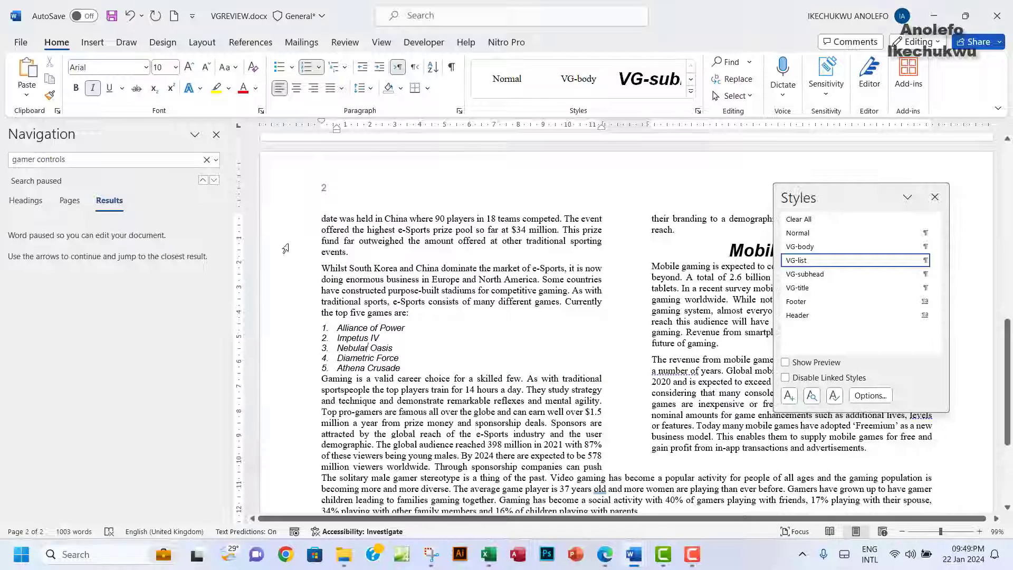
Step: Find the 'Mobile gaming is expected' paragraph; dragging over it moves that phrase after 'smartphones and'
left_click(90, 161)
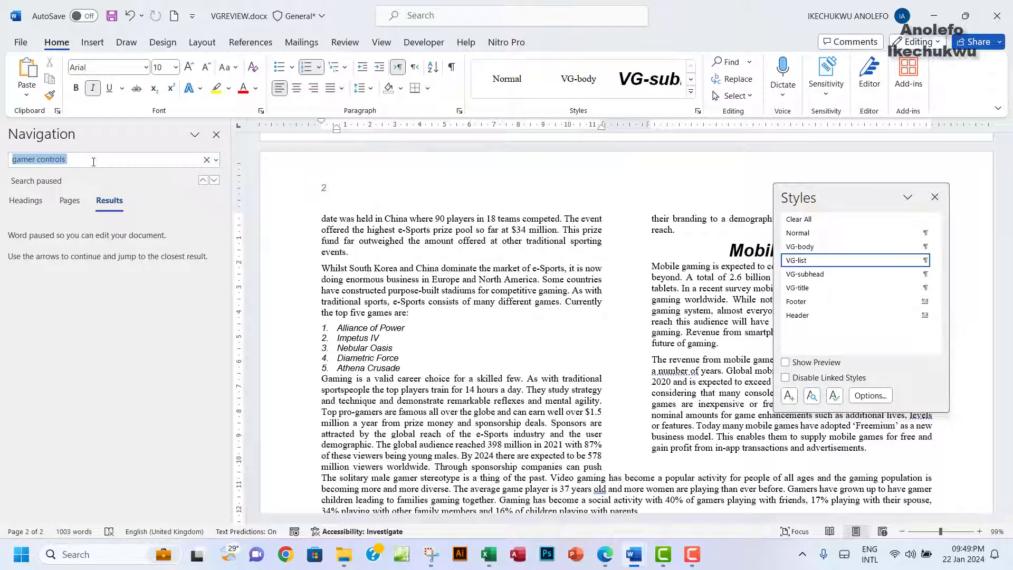
key("ctrl+v")
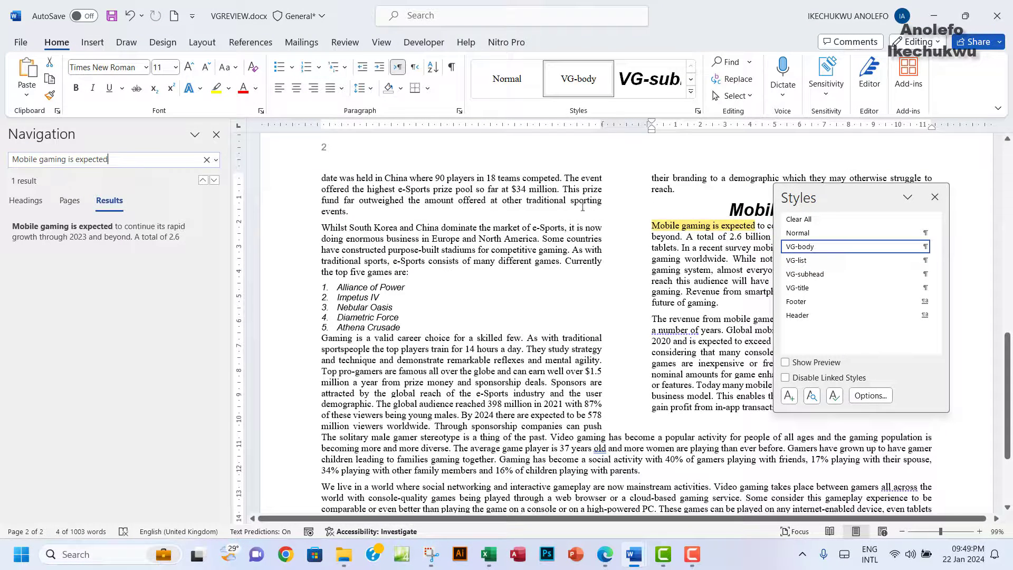
left_click(936, 198)
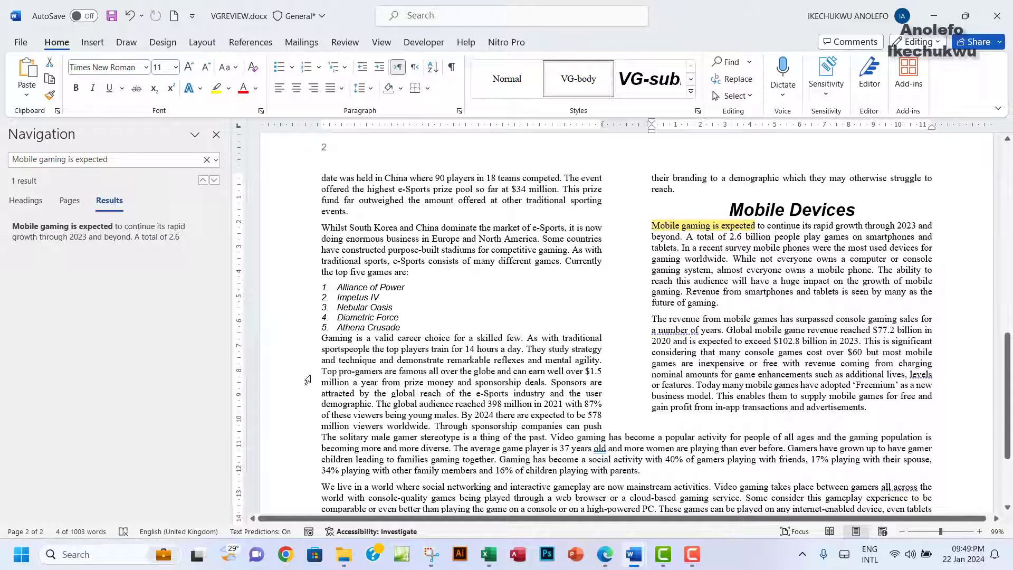
left_click(605, 556)
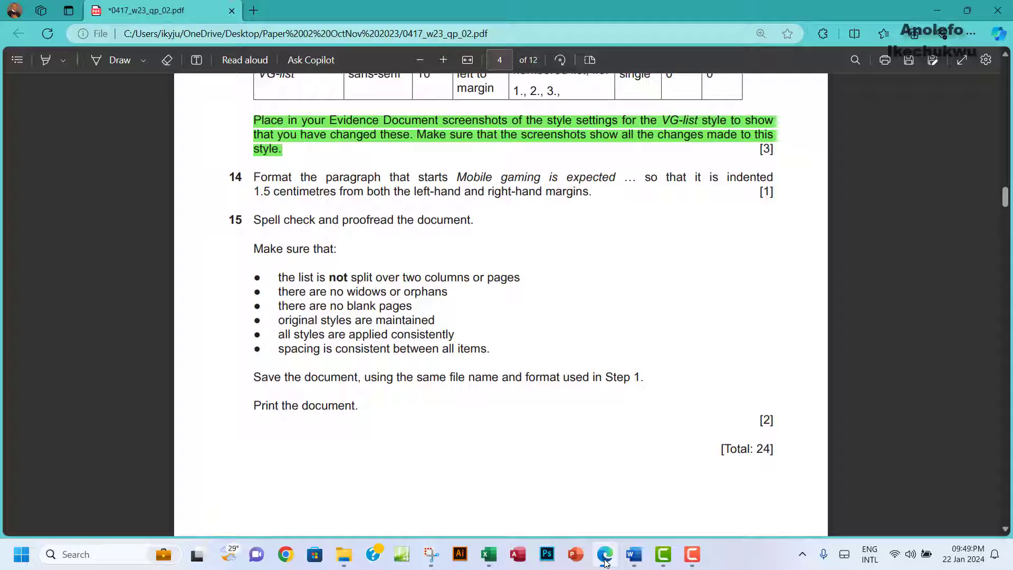
left_click(605, 560)
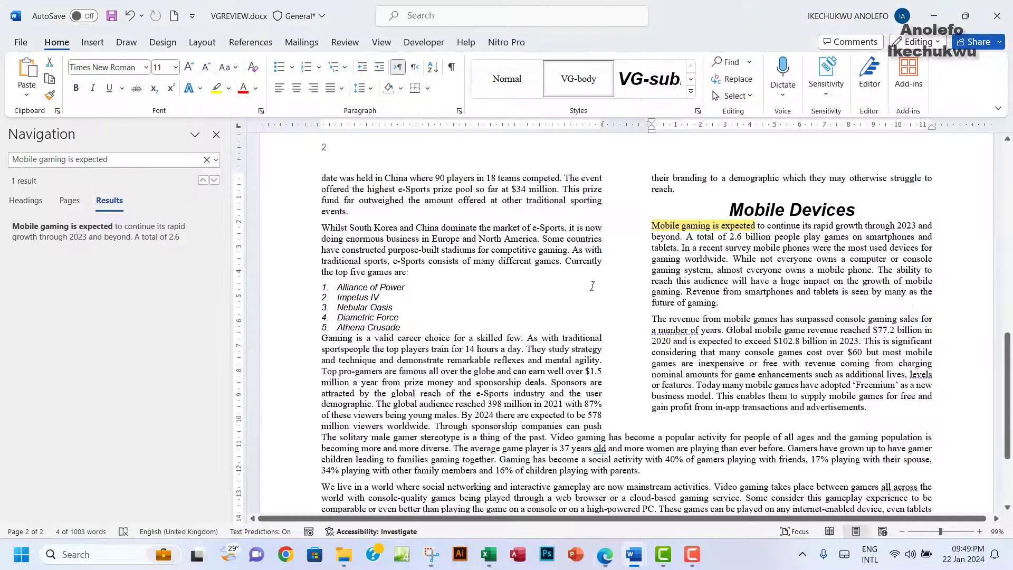
left_click_drag(652, 230, 724, 306)
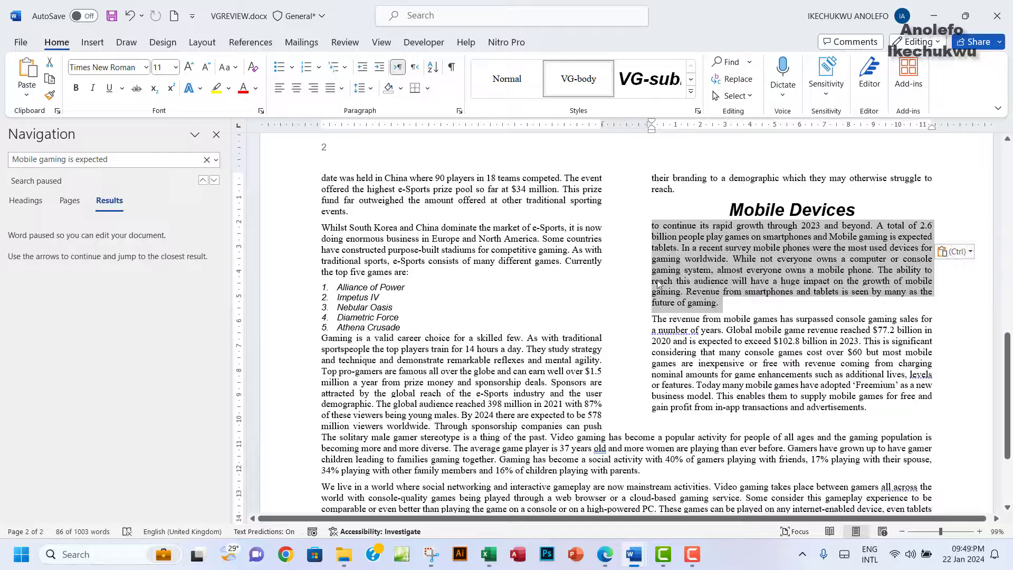
Step: Set the Mobile Devices paragraph's left and right indents to 1.5 cm
right_click(693, 257)
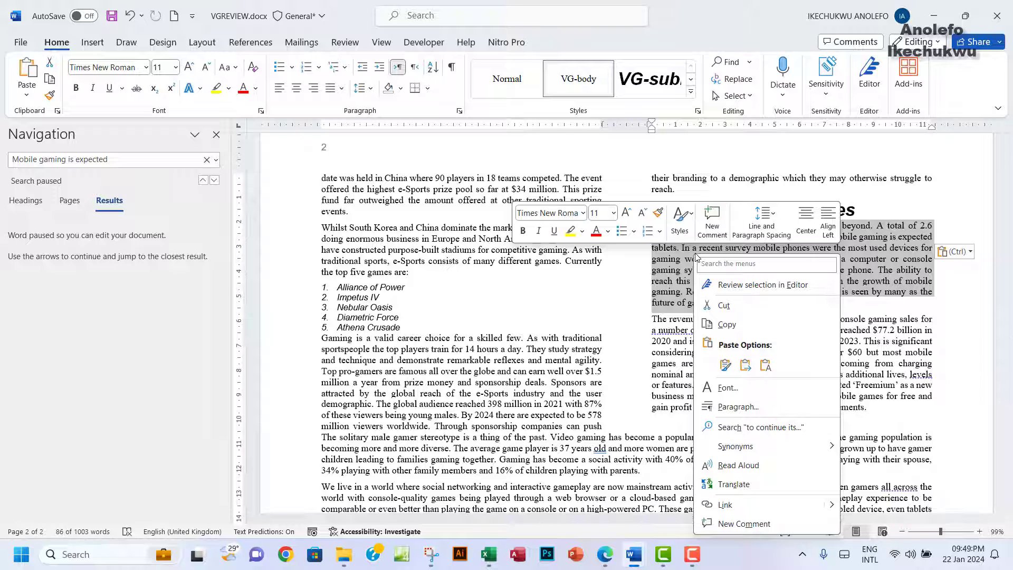
left_click(737, 406)
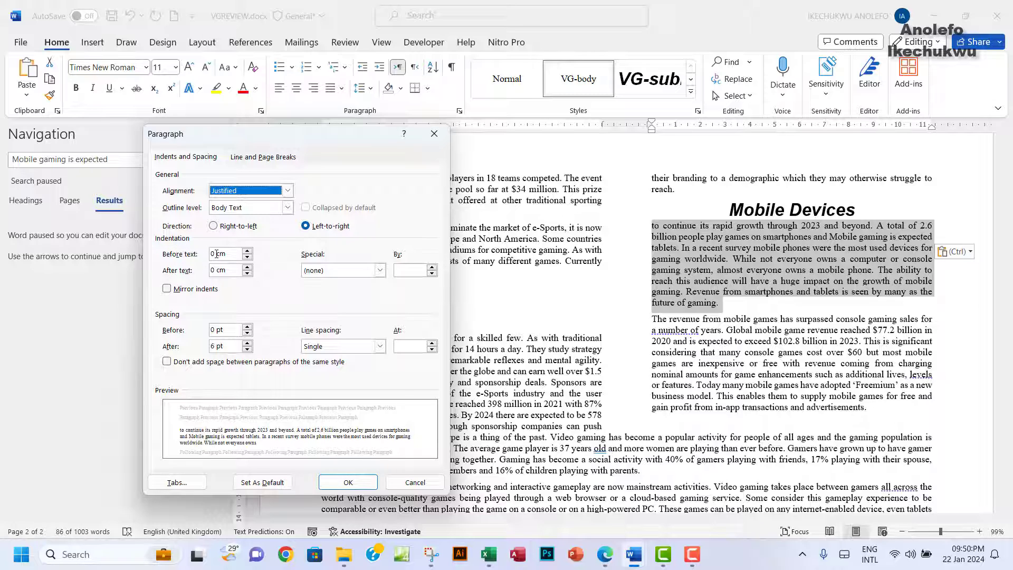
double_click(213, 254)
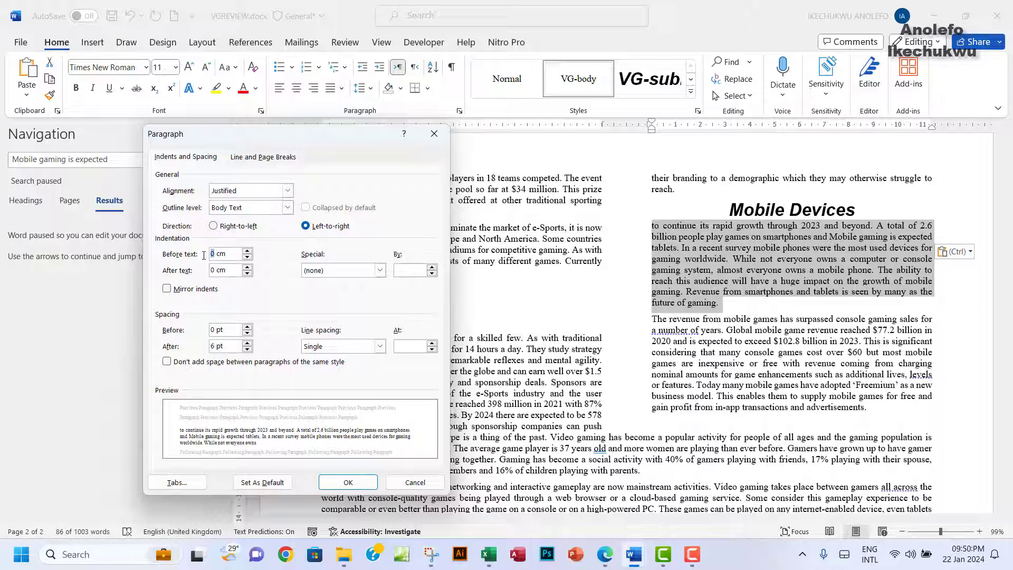
type("1.5")
double_click(213, 270)
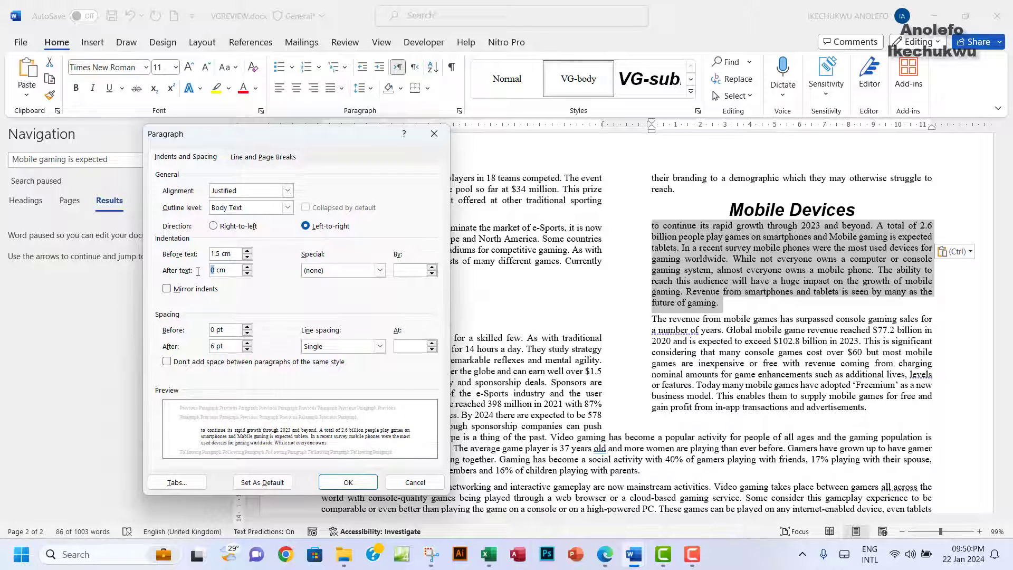
type("1.5")
left_click(354, 489)
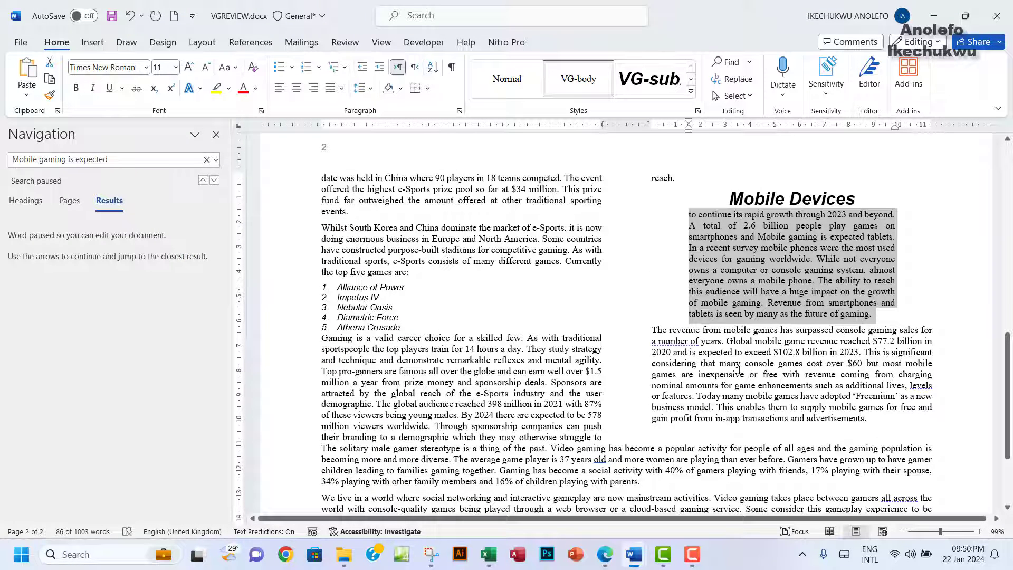
Step: Highlight question 14's indent instruction green in the exam paper
left_click(605, 553)
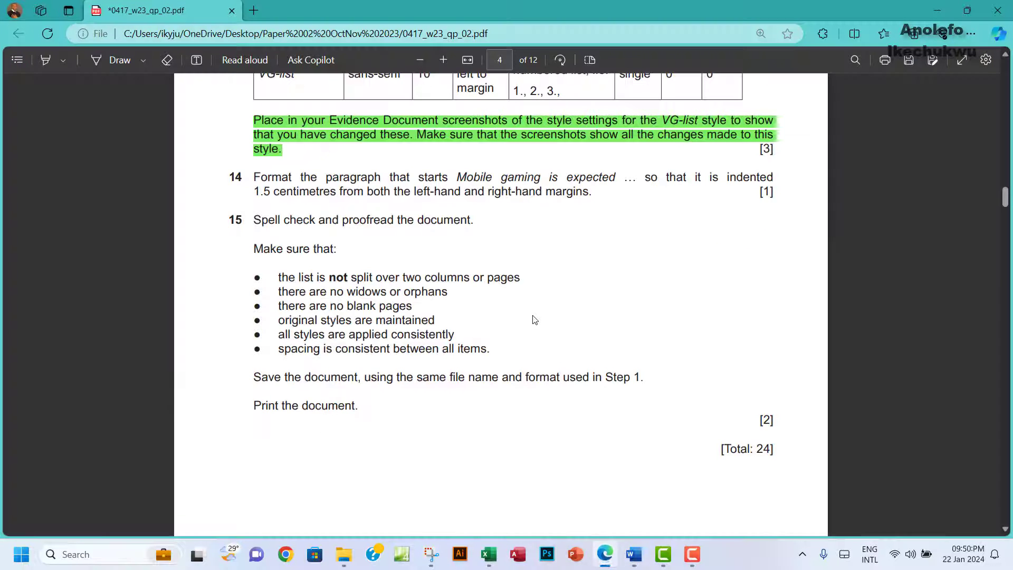
left_click_drag(253, 176, 593, 196)
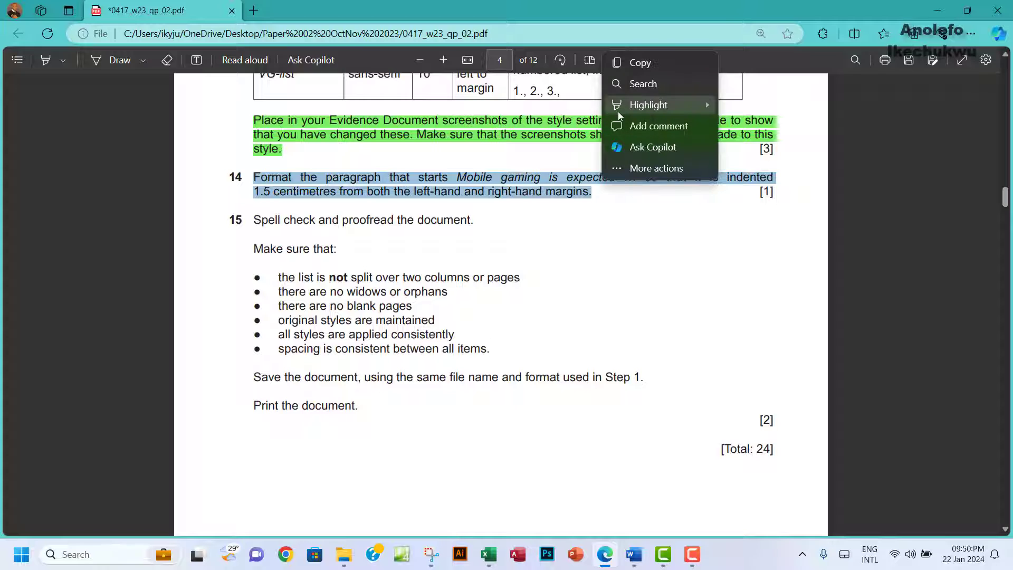
mouse_move(633, 106)
left_click(749, 122)
scroll(410, 228, "down", 2)
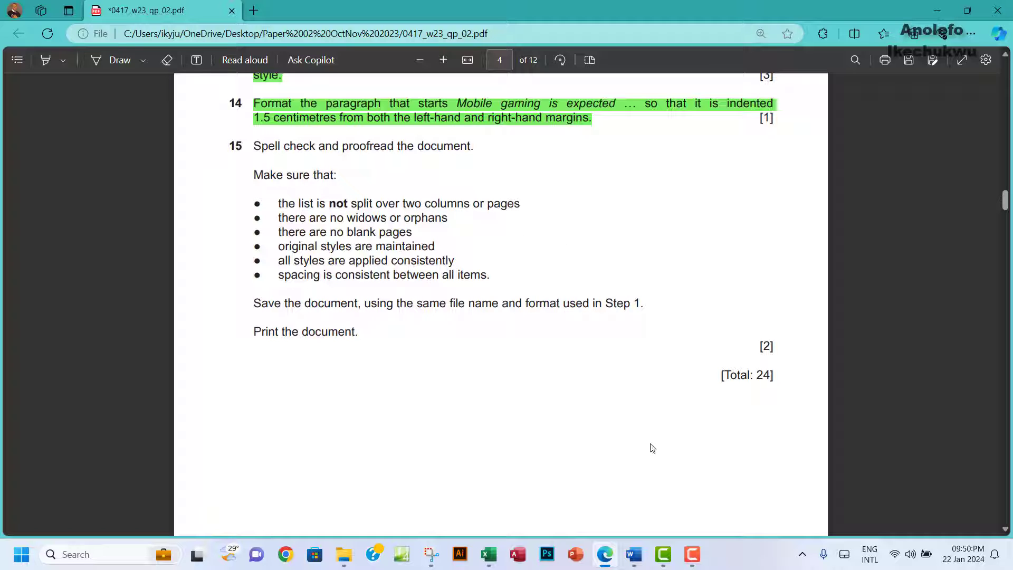
mouse_move(644, 551)
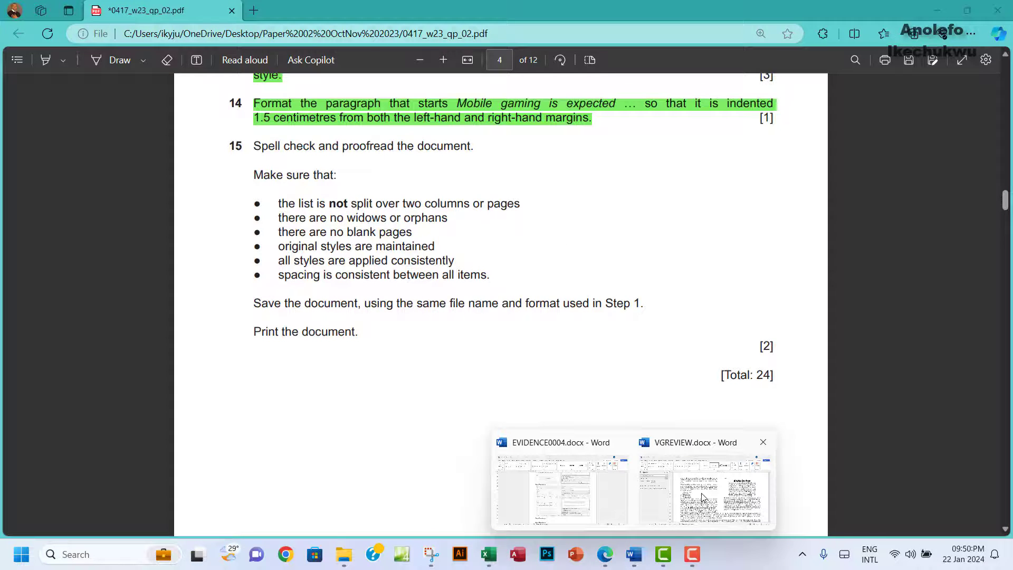
left_click(702, 497)
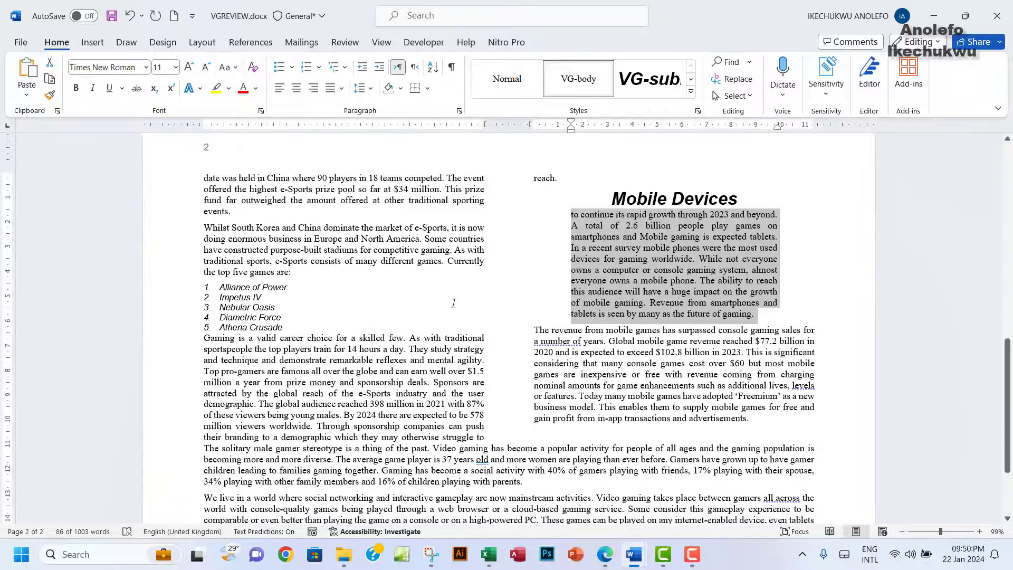
Step: Run the spelling check, correcting 'reccent' to 'recent' and 'rappidly' to 'rapidly'
scroll(453, 303, "up", 2)
left_click(307, 260)
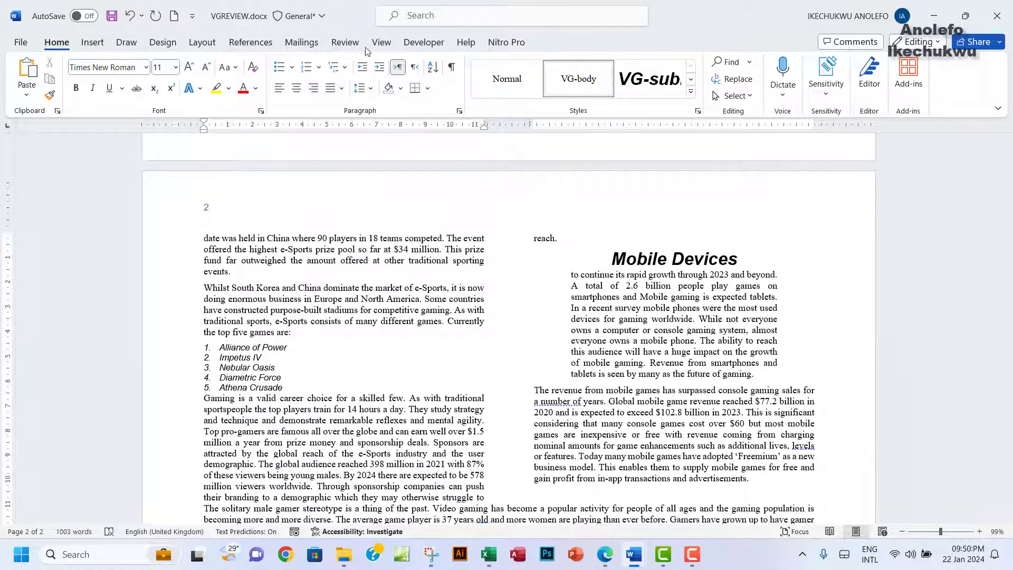
left_click(346, 44)
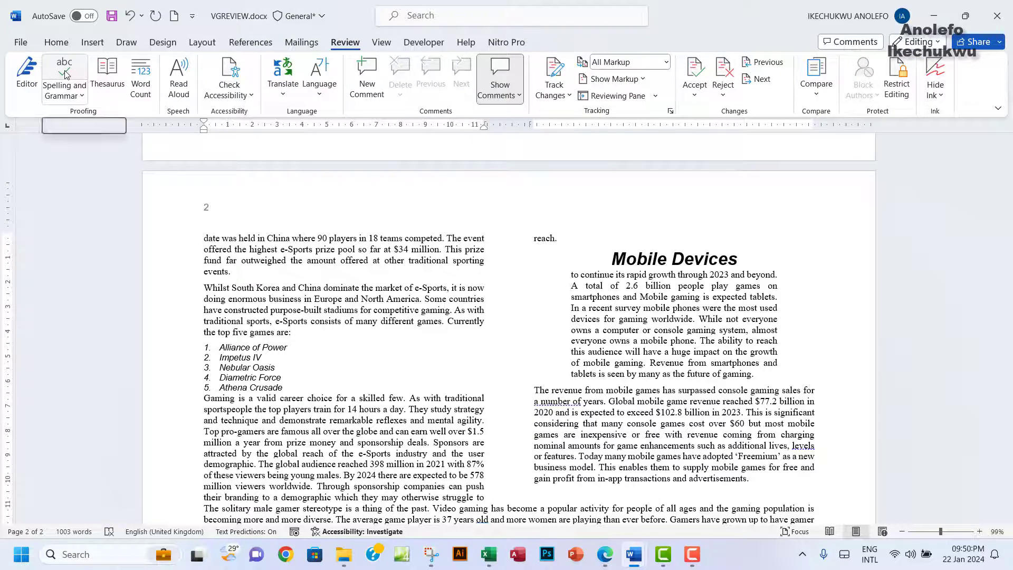
left_click(64, 74)
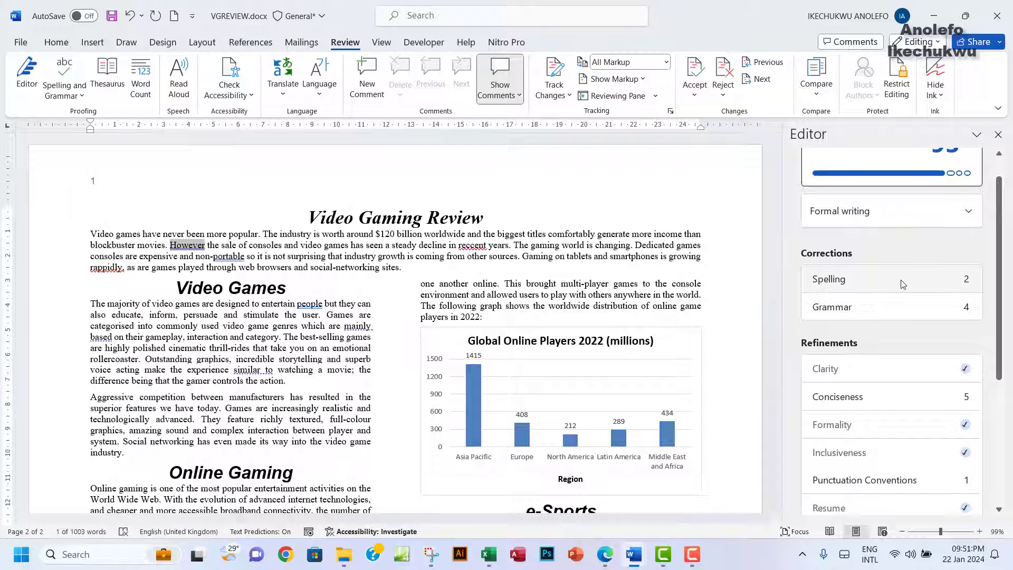
left_click(904, 284)
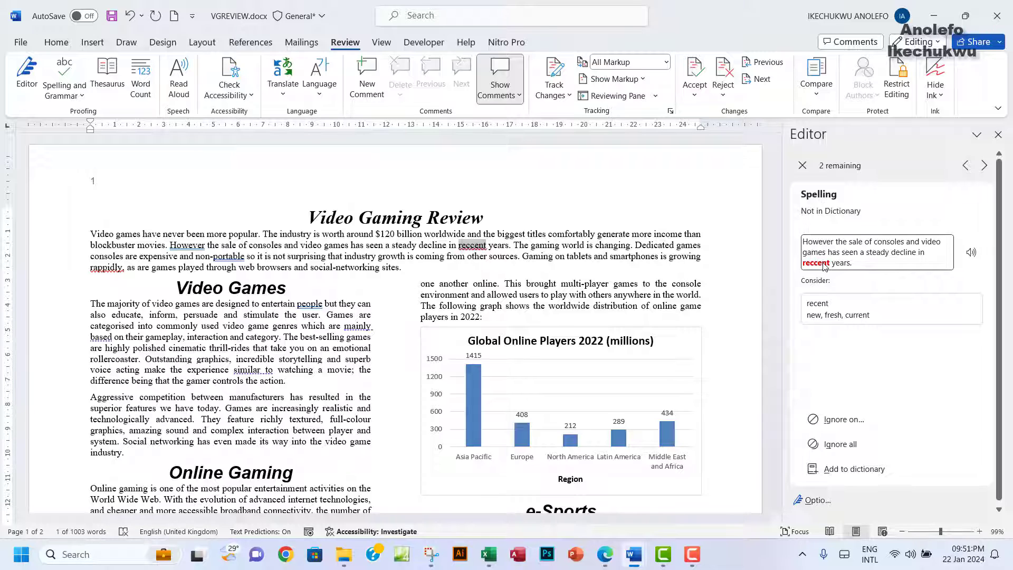
left_click(840, 315)
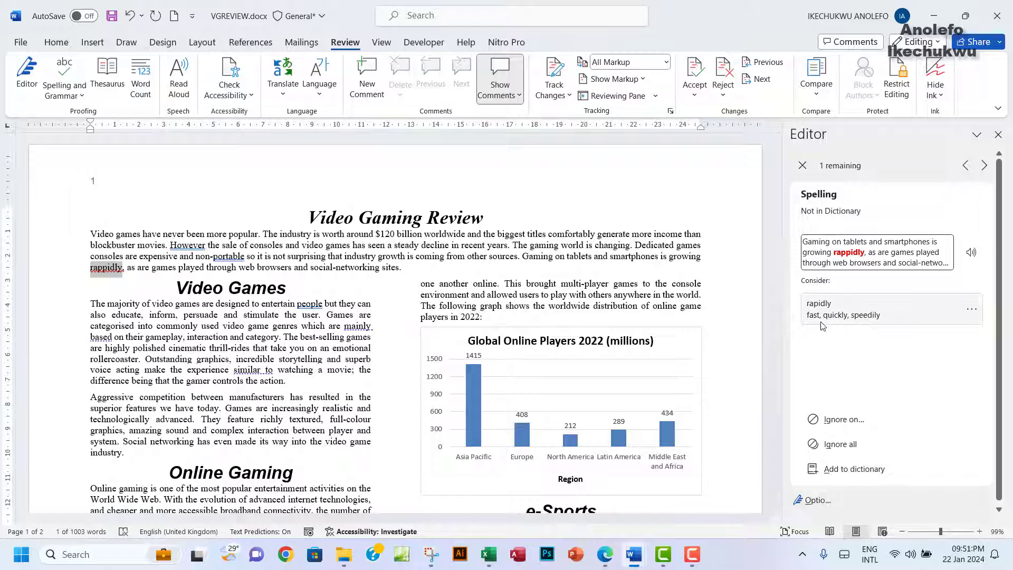
left_click(836, 310)
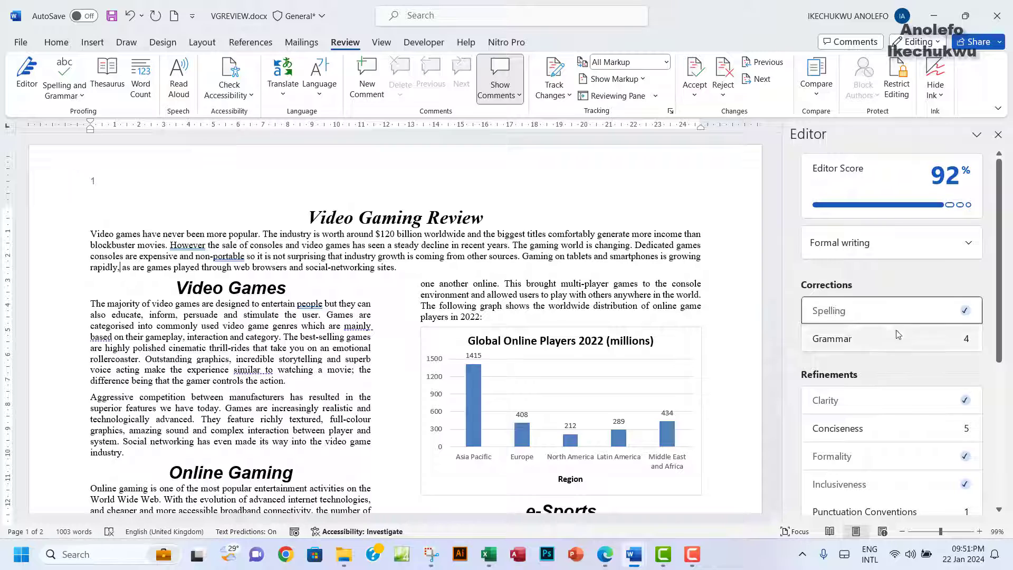
Step: Ignore the four comma grammar suggestions, including after 'people', 'old' and 'non-portable'
scroll(916, 357, "down", 2)
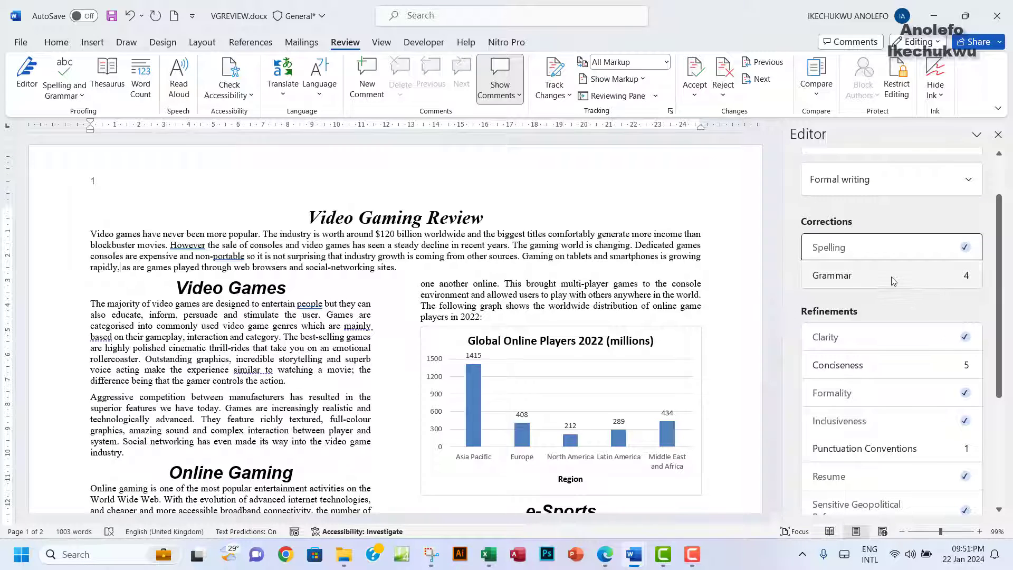
left_click(893, 281)
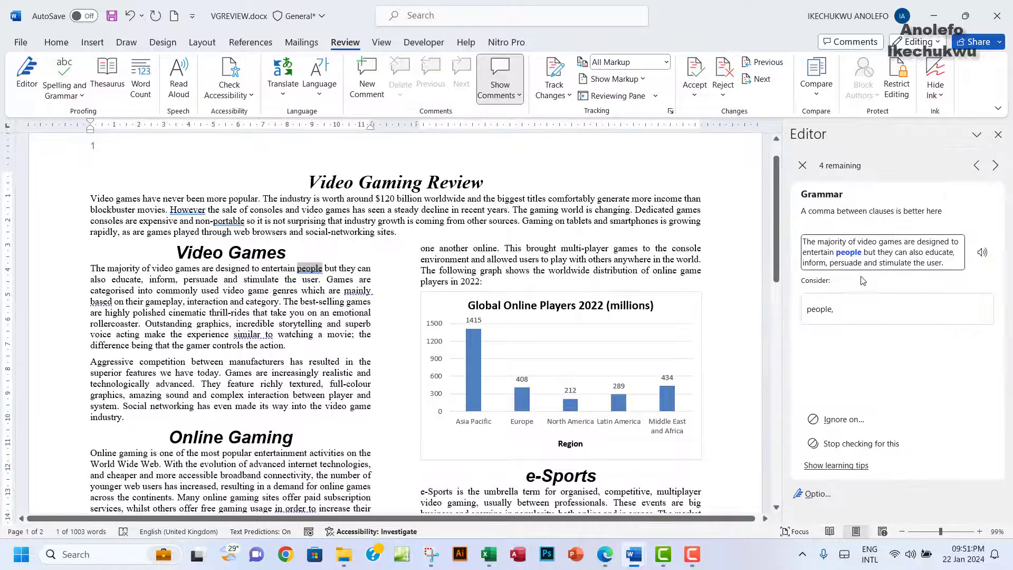
left_click(867, 426)
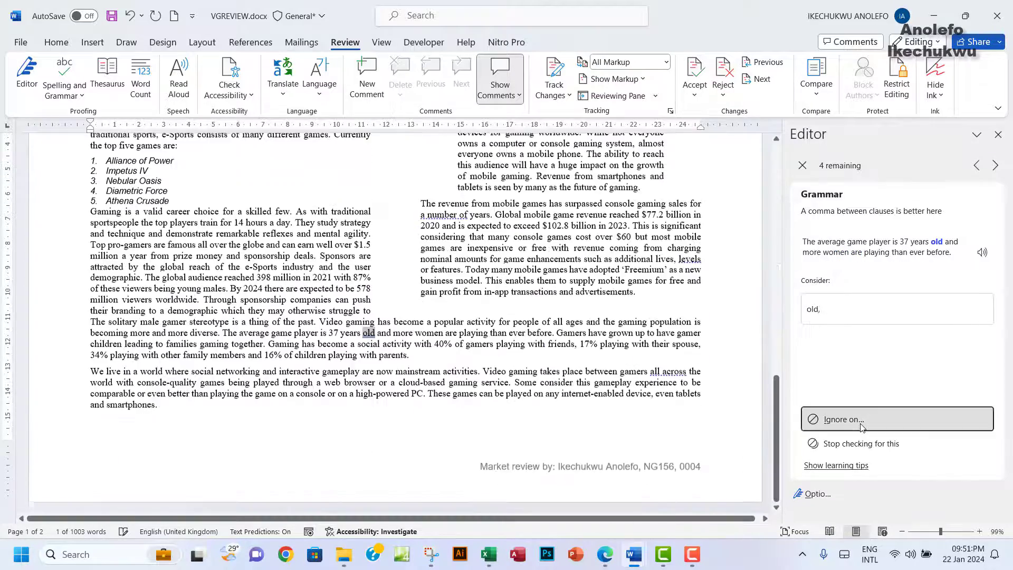
left_click(864, 427)
left_click(863, 427)
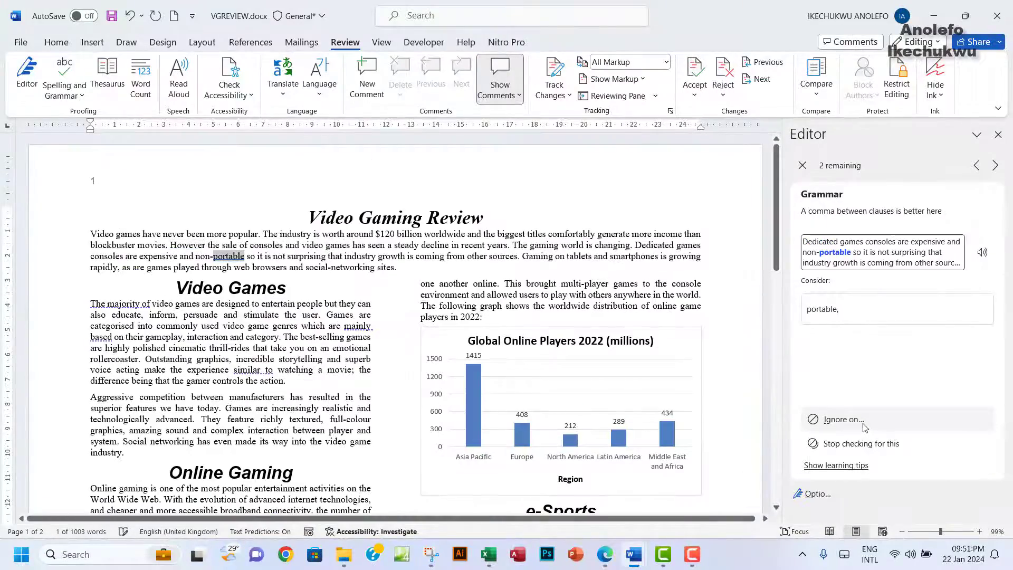
left_click(863, 427)
Step: Ignore all seven conciseness suggestions, such as 'The majority of', 'in order to' and 'all across'
scroll(868, 386, "down", 2)
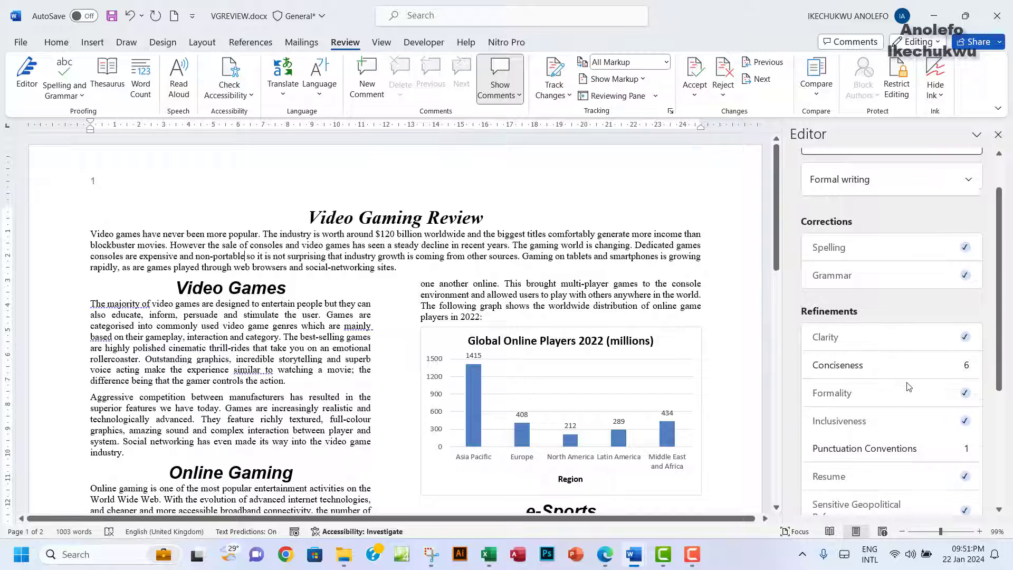
left_click(878, 369)
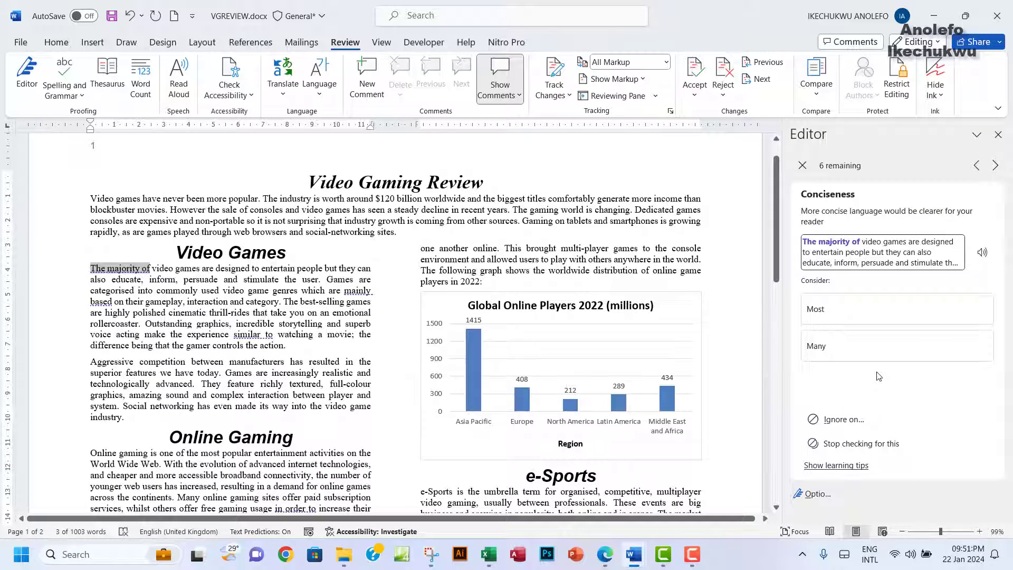
left_click(869, 422)
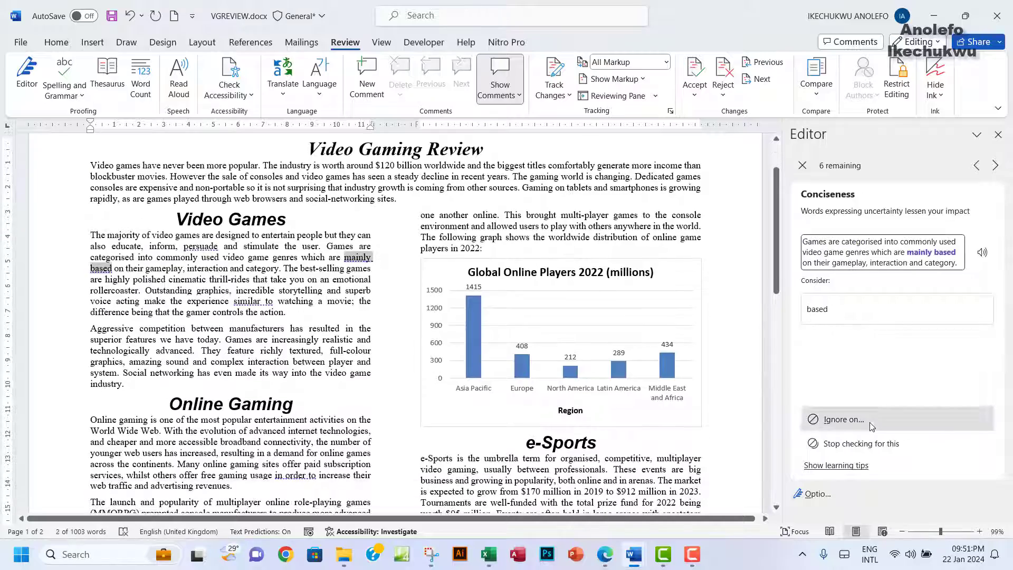
left_click(870, 422)
left_click(866, 422)
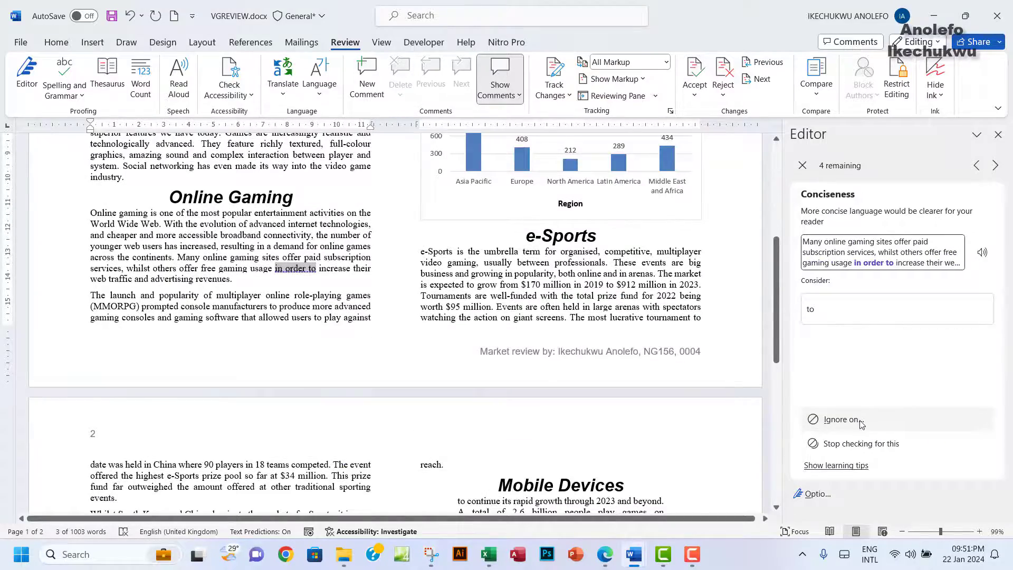
left_click(859, 421)
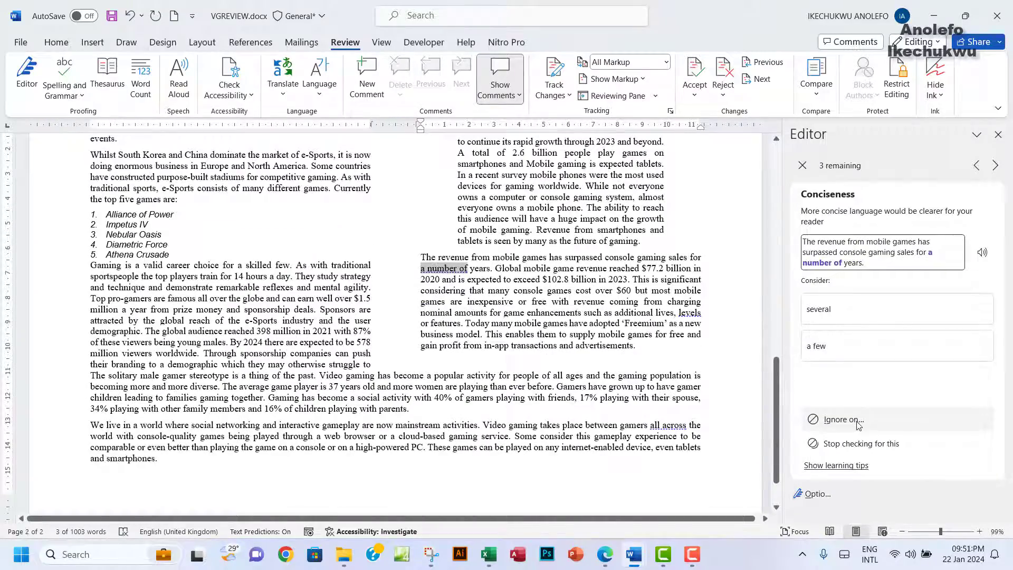
left_click(859, 421)
left_click(858, 421)
left_click(858, 421)
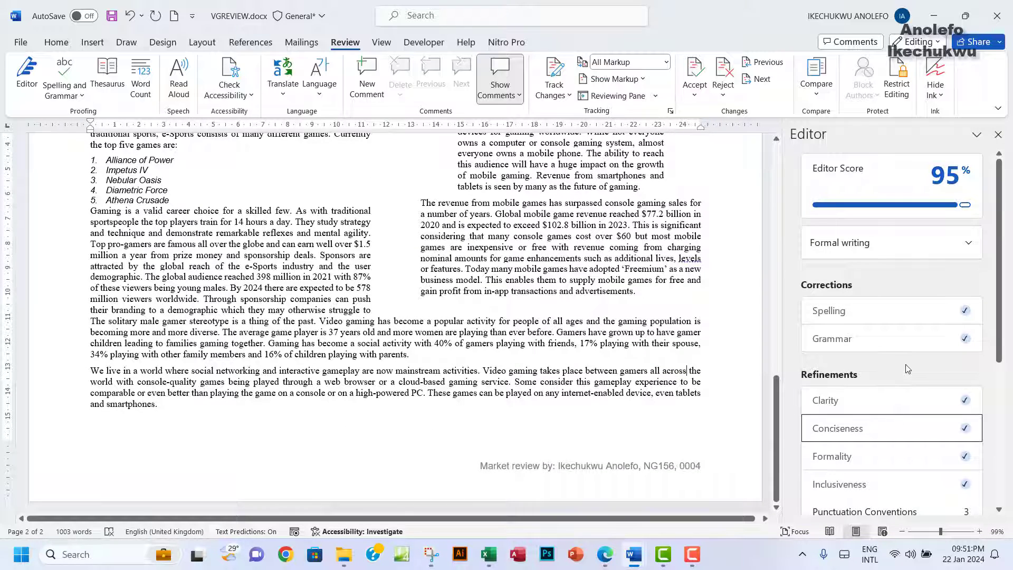
Step: Skip the punctuation suggestions after 'interaction' and 'levels' and acknowledge the finished review
scroll(905, 400, "down", 2)
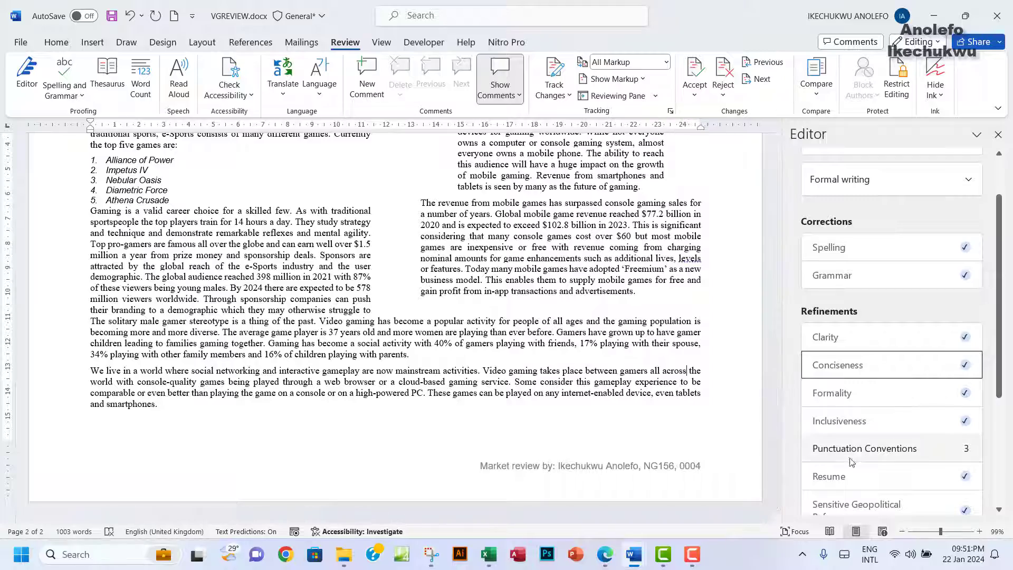
left_click(876, 448)
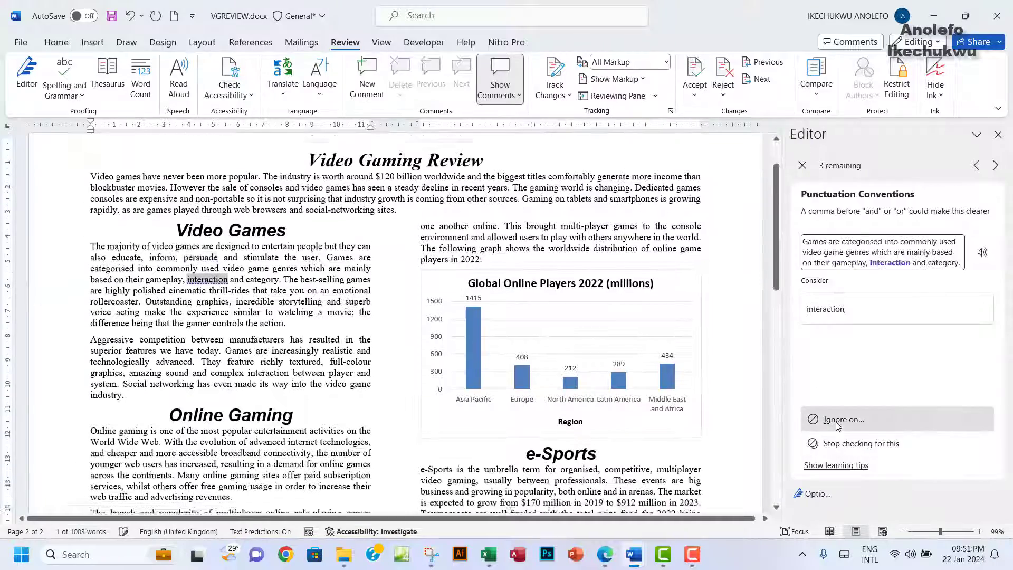
left_click(846, 428)
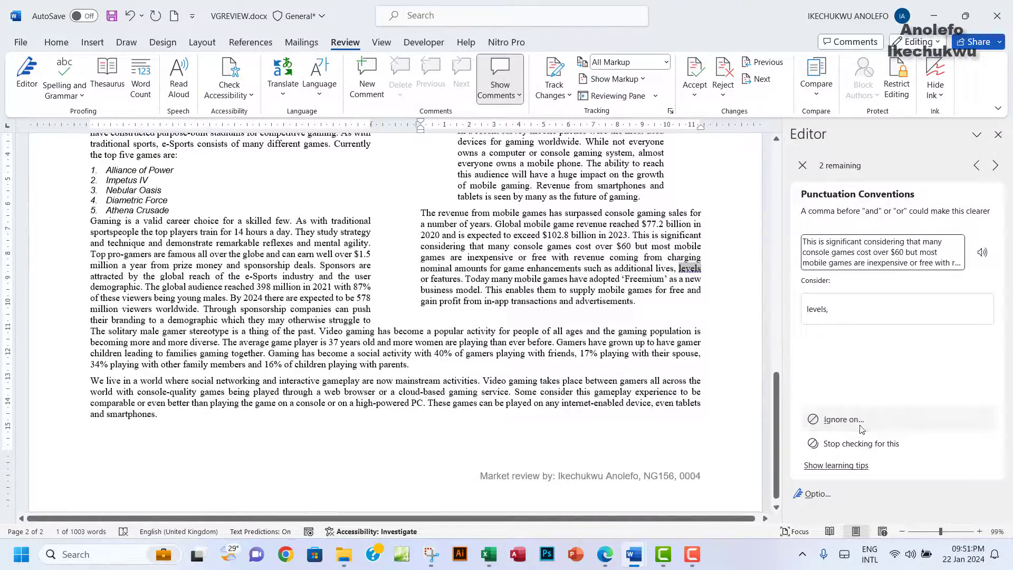
left_click(862, 423)
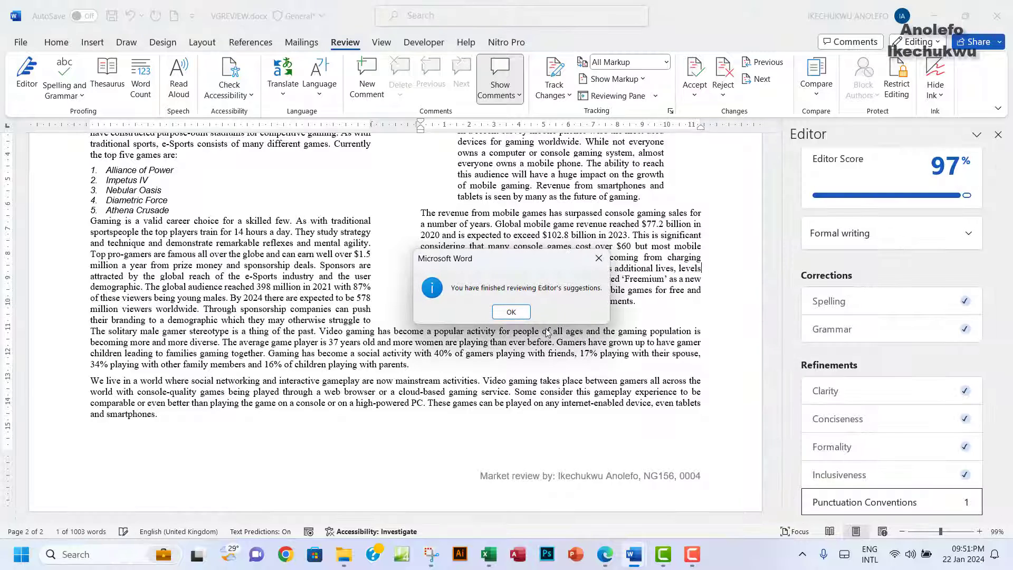
left_click(511, 312)
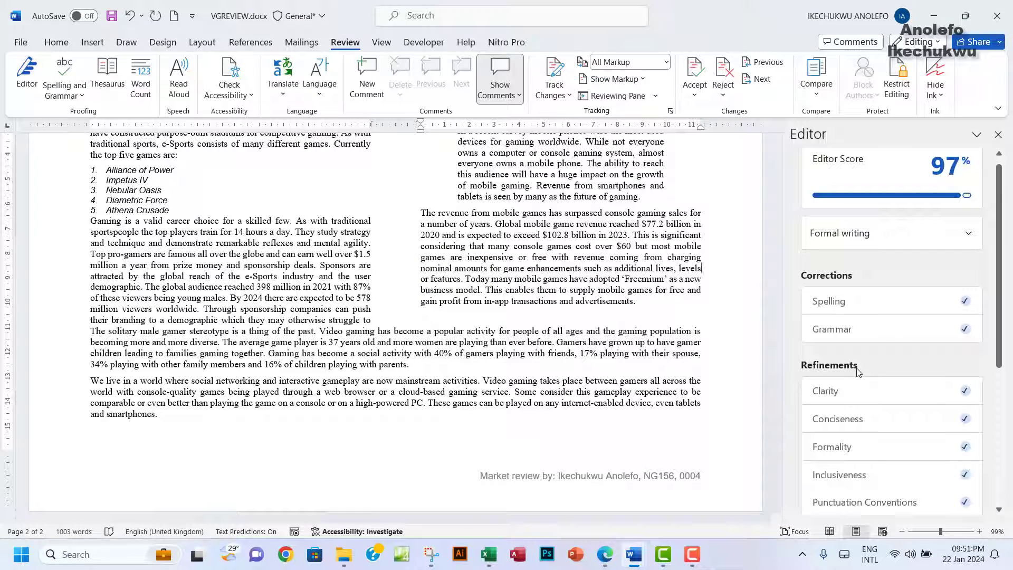
Step: Check the Editor's writing style and keep it set to Formal
scroll(858, 372, "down", 3)
scroll(857, 372, "up", 4)
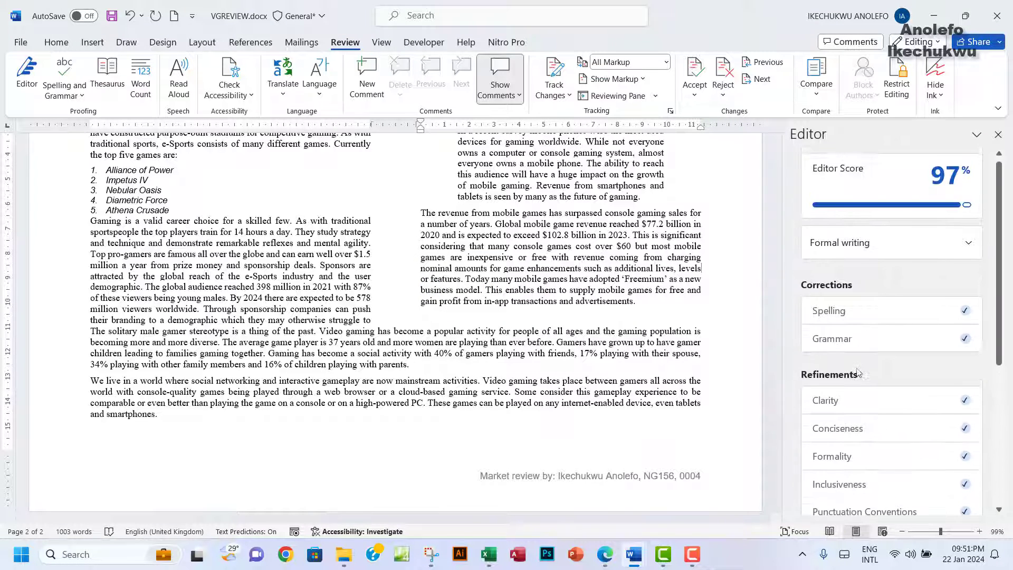
scroll(380, 265, "up", 4)
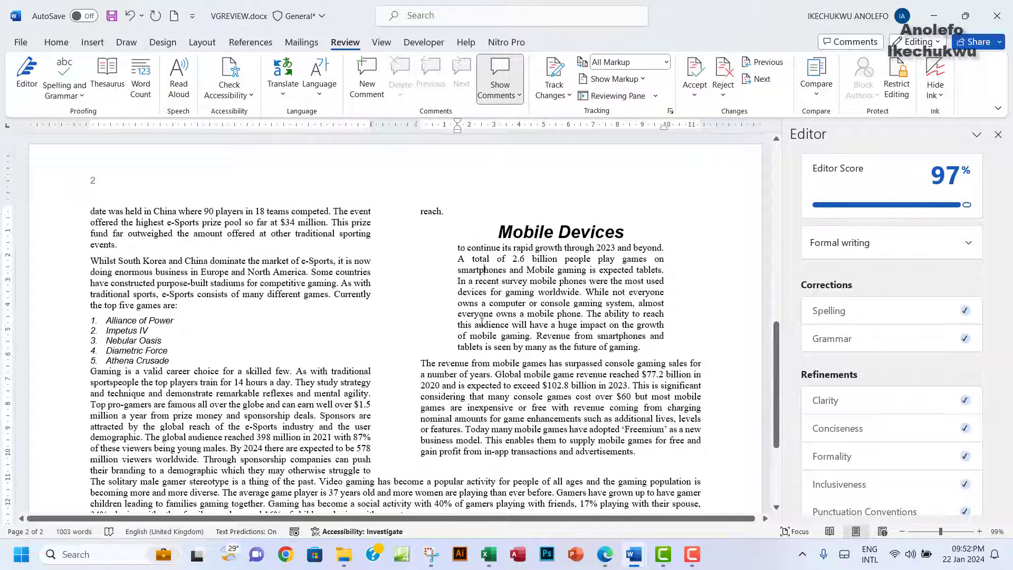
scroll(876, 315, "down", 2)
scroll(878, 317, "up", 2)
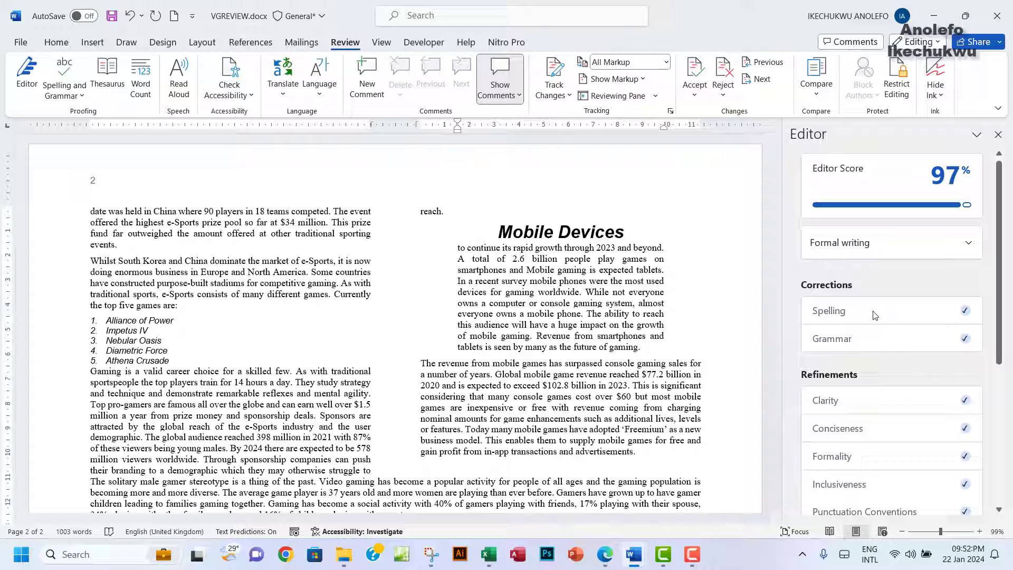
left_click(963, 247)
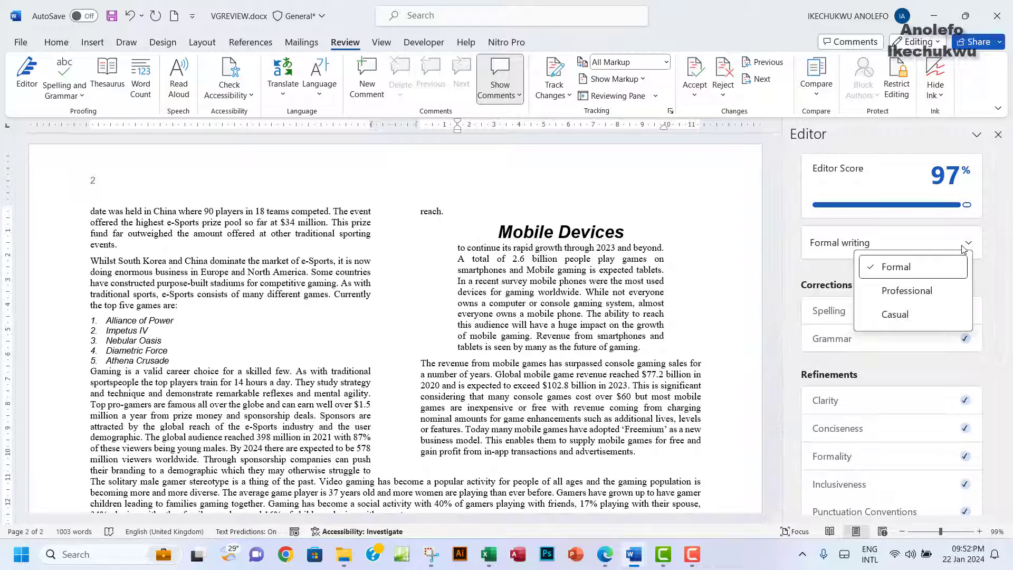
left_click(954, 244)
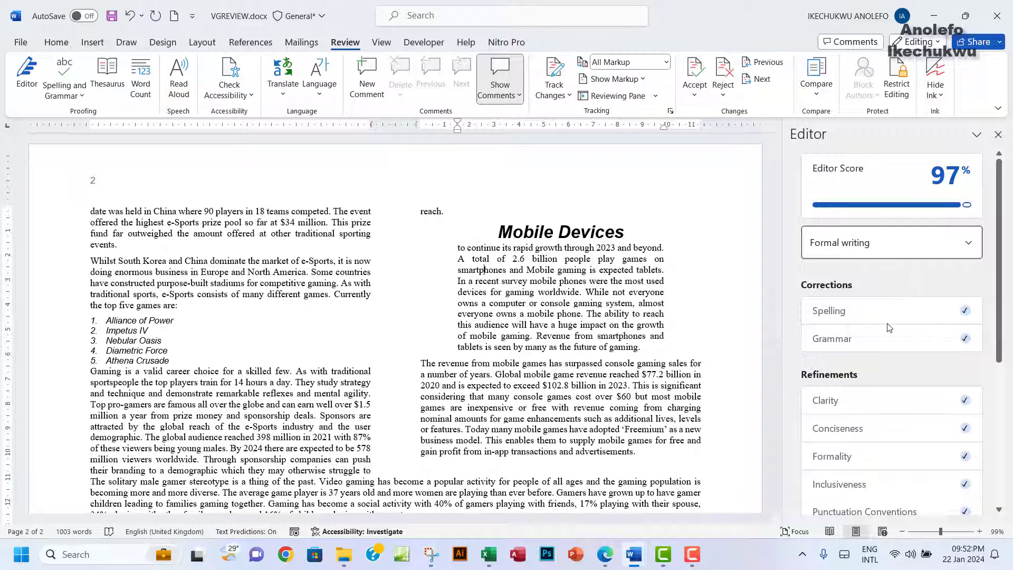
scroll(889, 327, "down", 1)
scroll(890, 327, "down", 1)
scroll(890, 327, "up", 2)
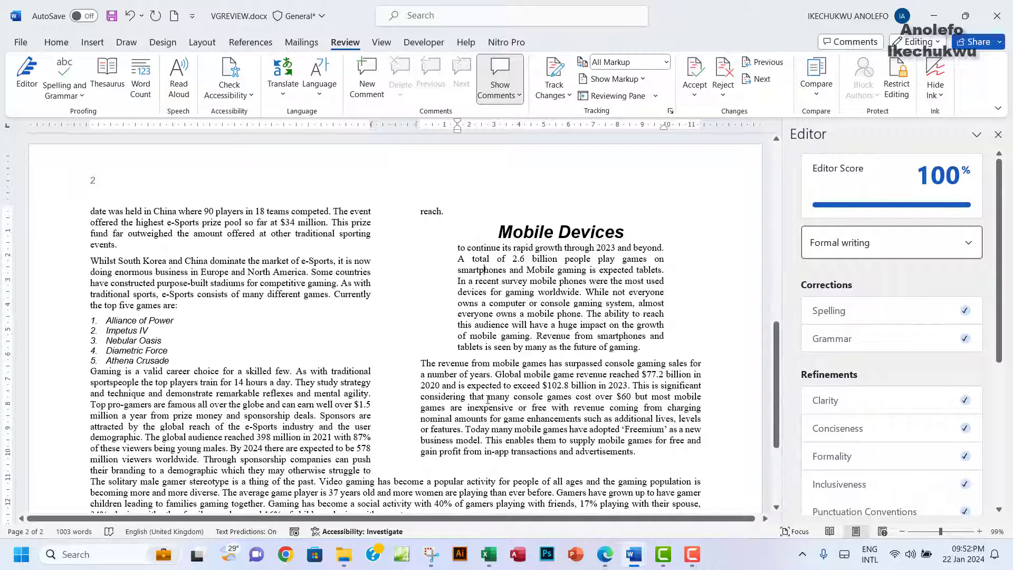
Step: Glance at the question paper, then close the Editor pane in VGREVIEW
left_click(605, 553)
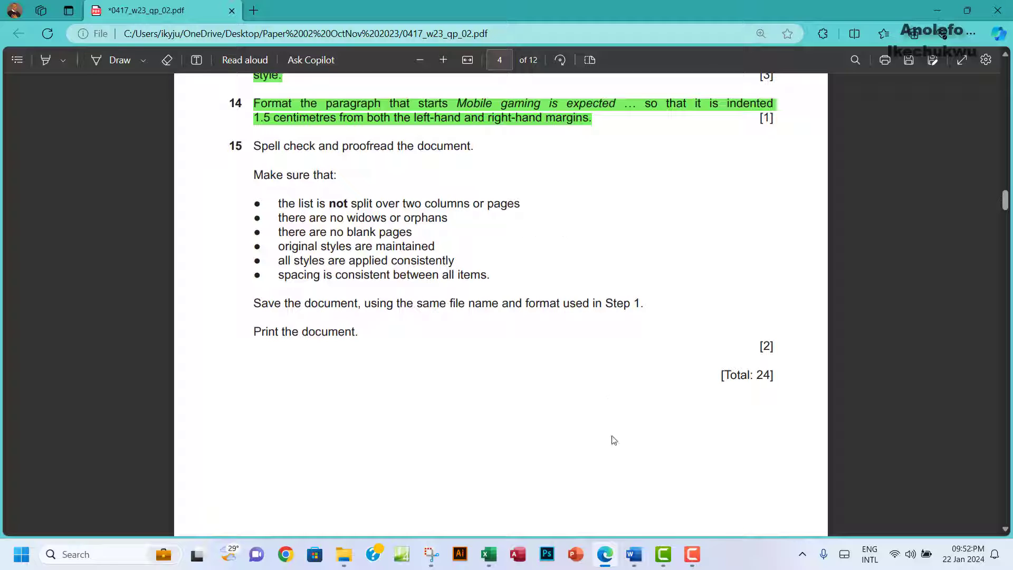
mouse_move(640, 558)
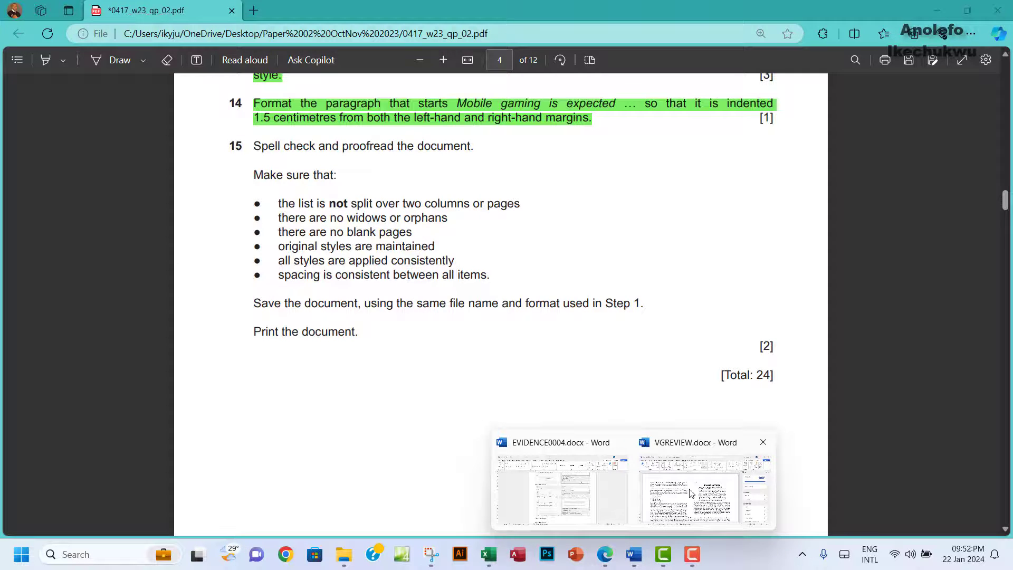
left_click(691, 493)
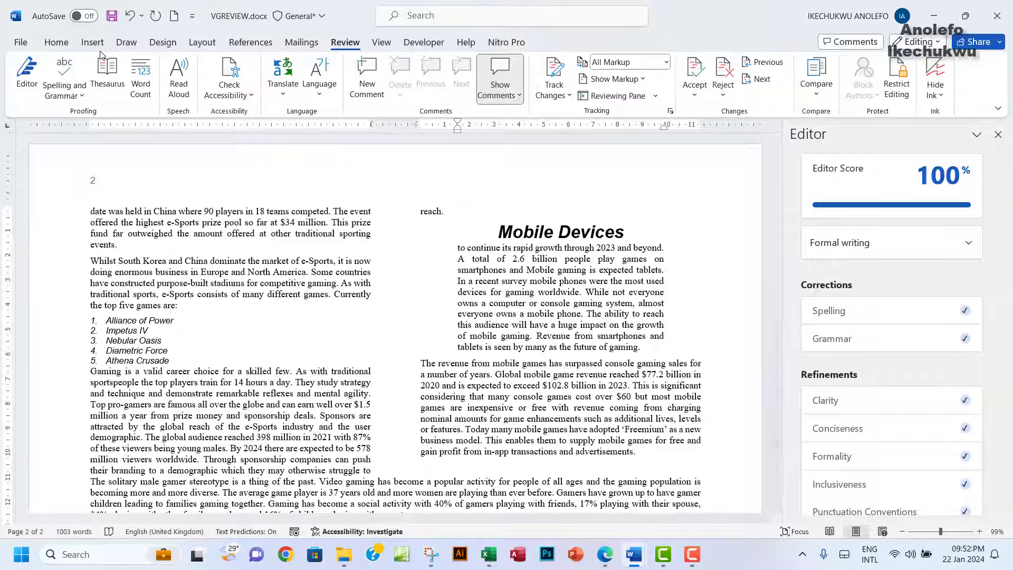
left_click(56, 42)
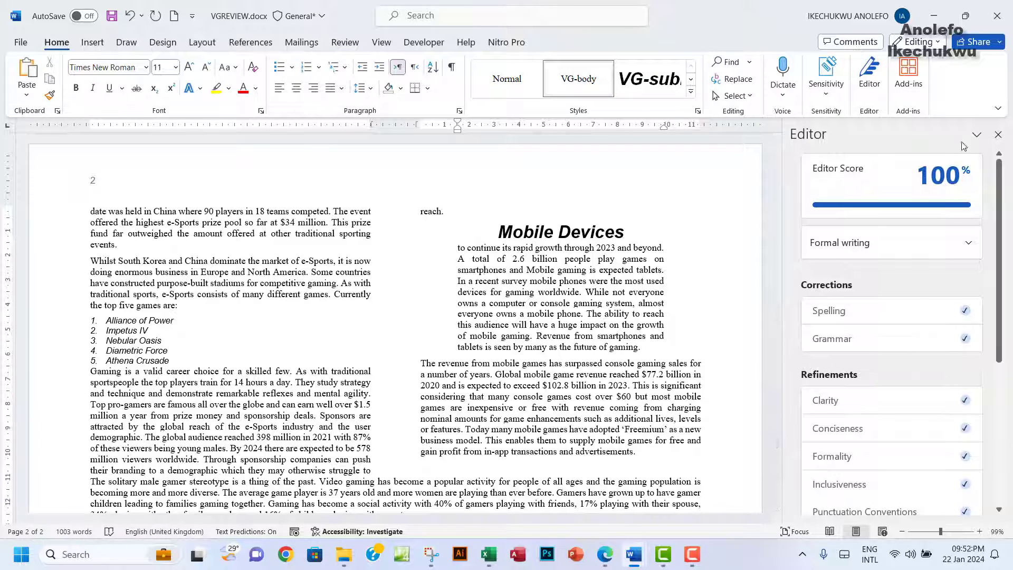
left_click(997, 134)
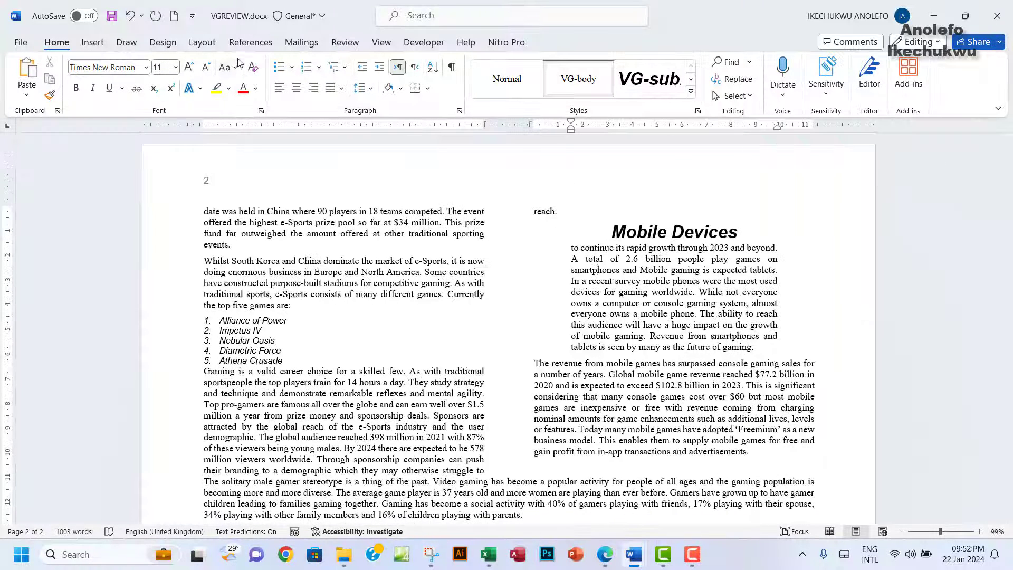
Step: Tick Widow/Orphan control under Line and Page Breaks for the indented Mobile Devices paragraph
left_click(459, 111)
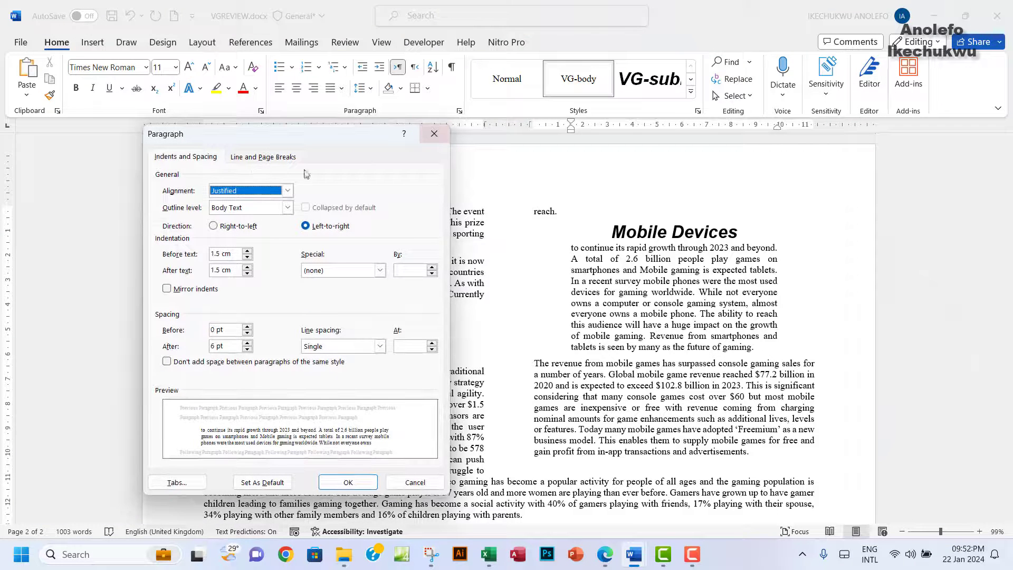
left_click(258, 158)
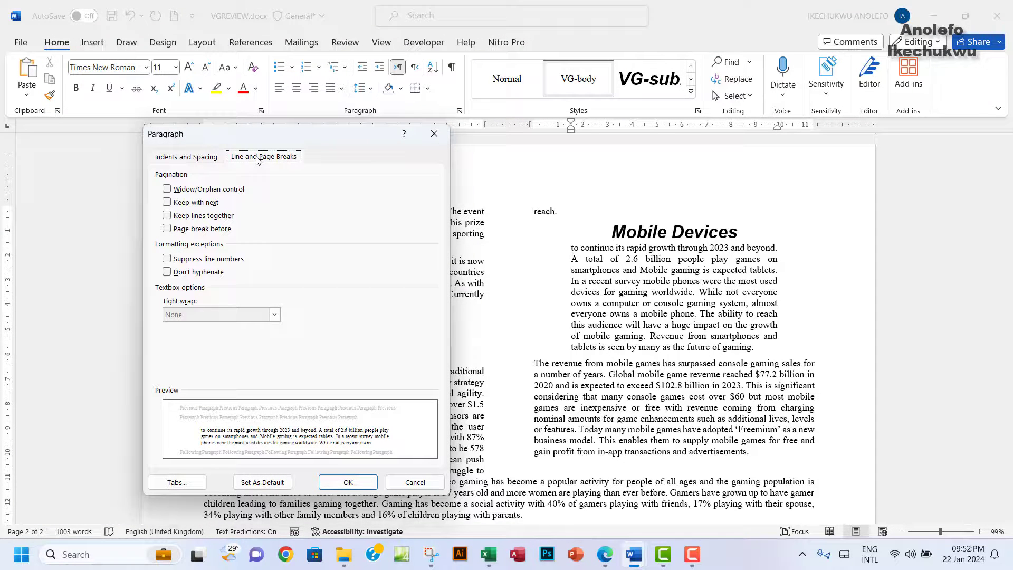
left_click(167, 190)
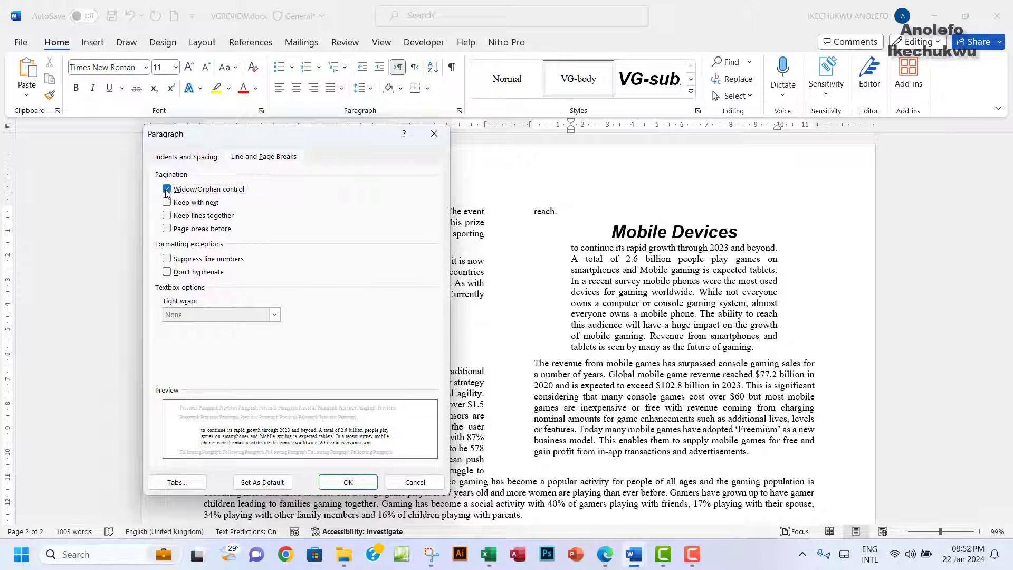
left_click(345, 481)
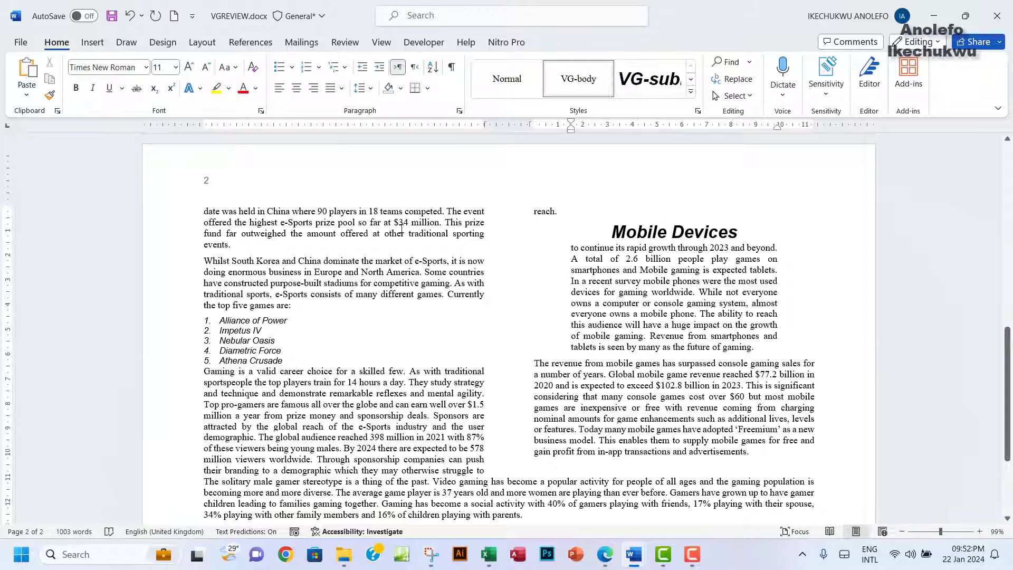
left_click(605, 555)
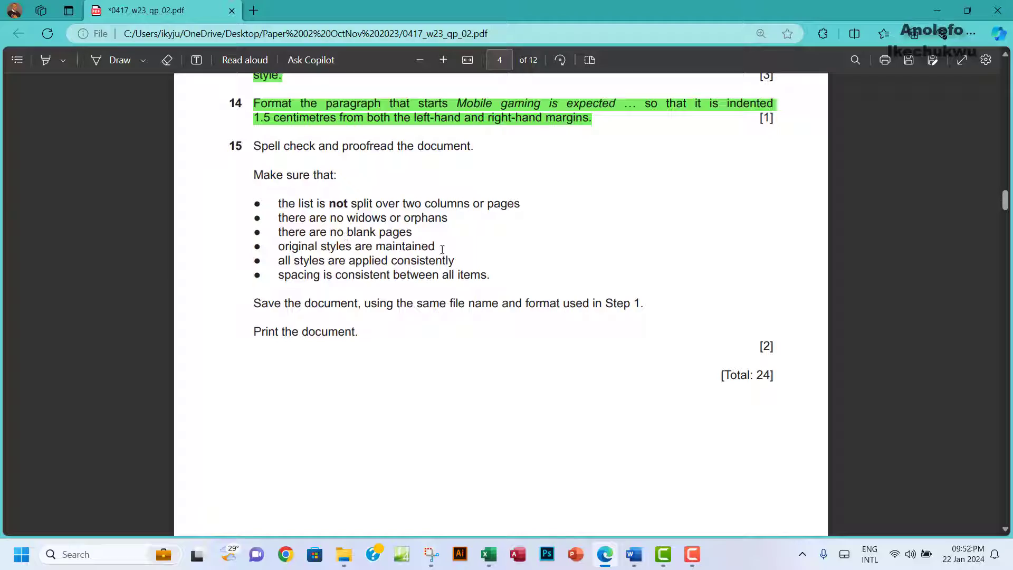
mouse_move(633, 554)
left_click(664, 498)
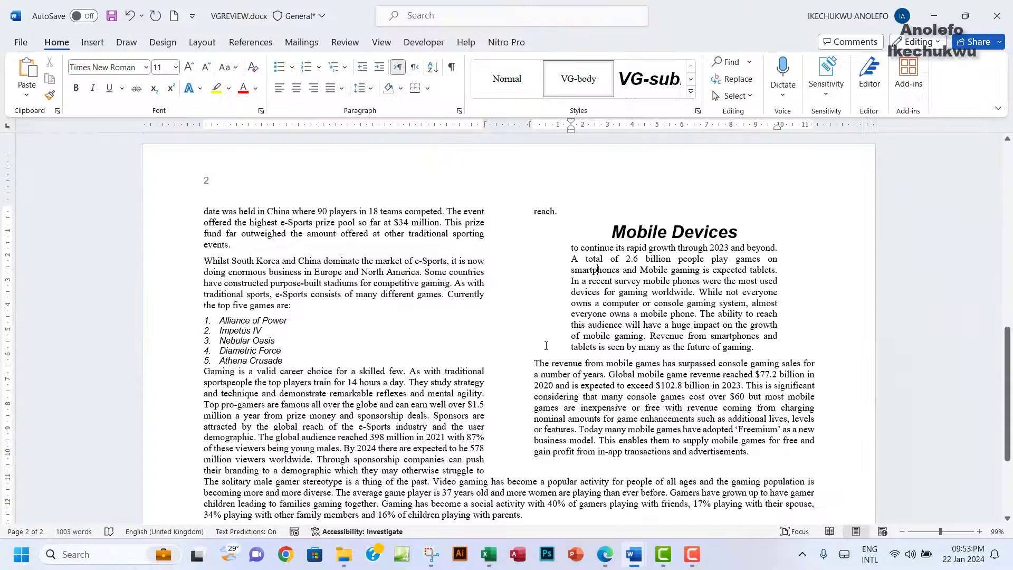
scroll(545, 346, "down", 3)
scroll(546, 346, "up", 12)
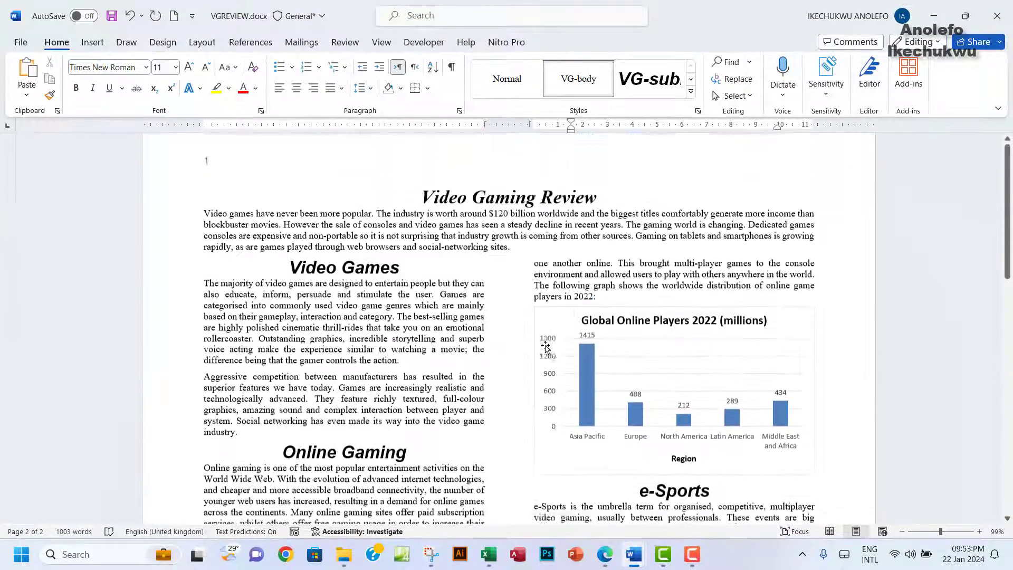
left_click(605, 554)
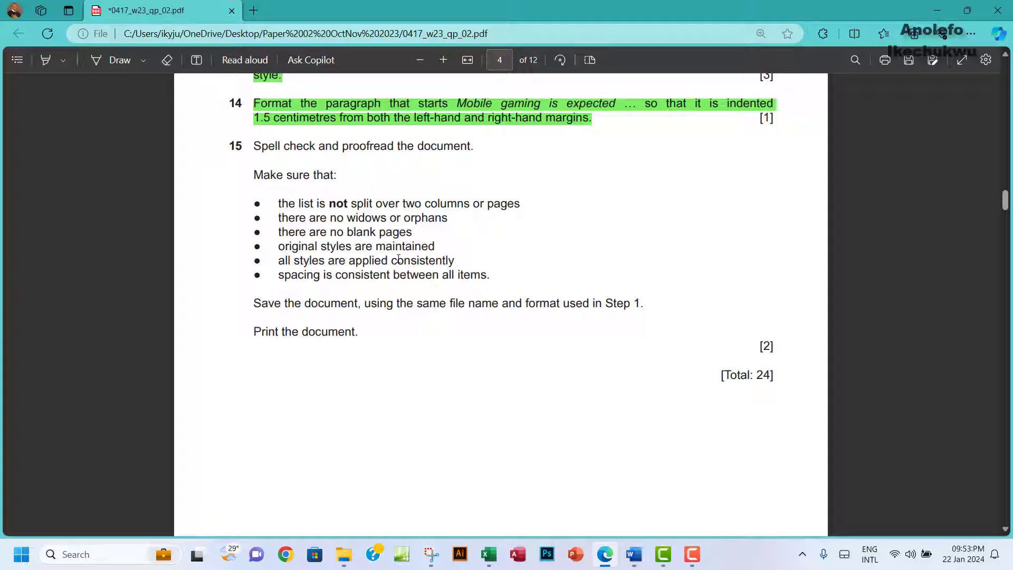
mouse_move(635, 550)
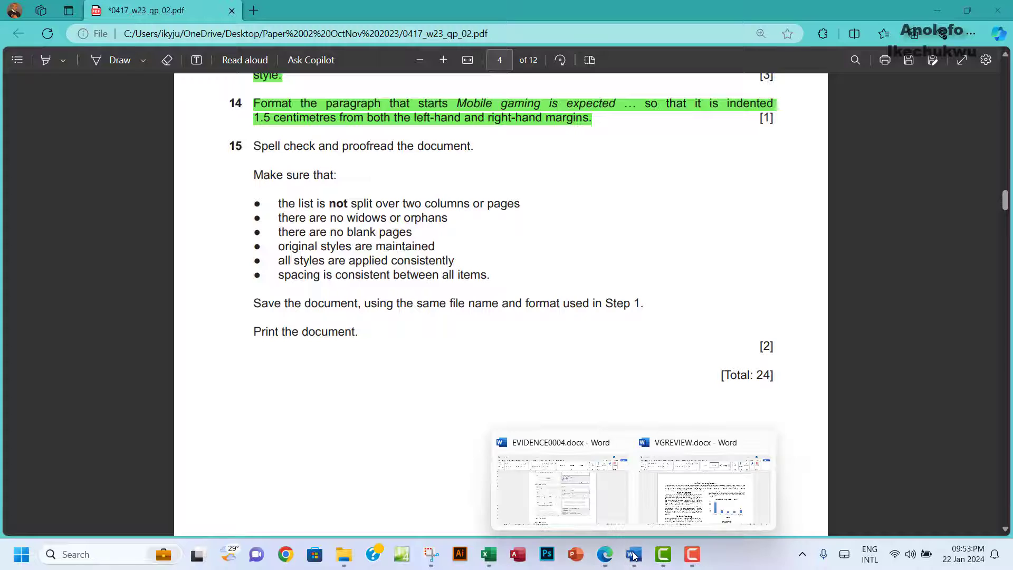
left_click(677, 508)
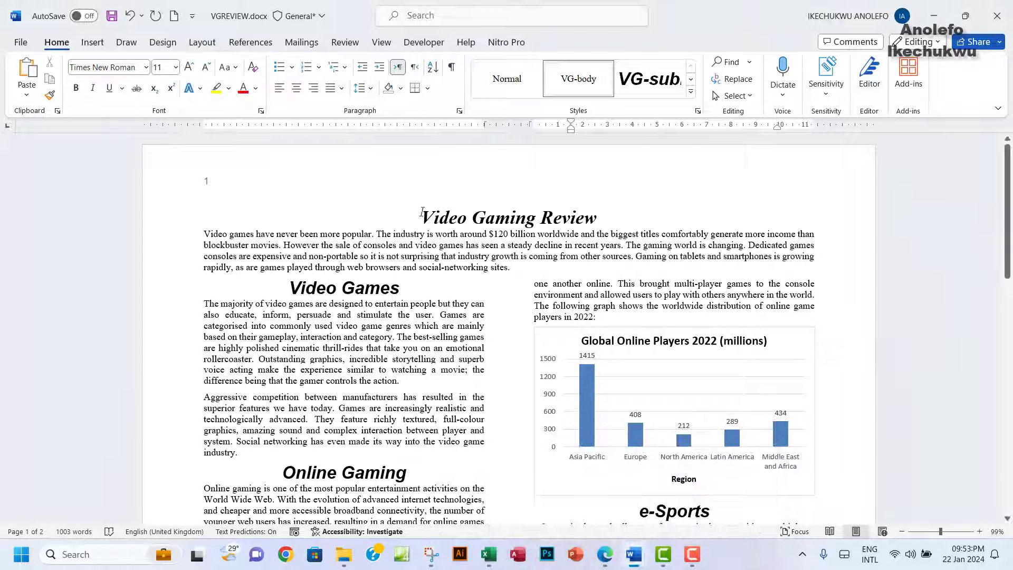
left_click(470, 219)
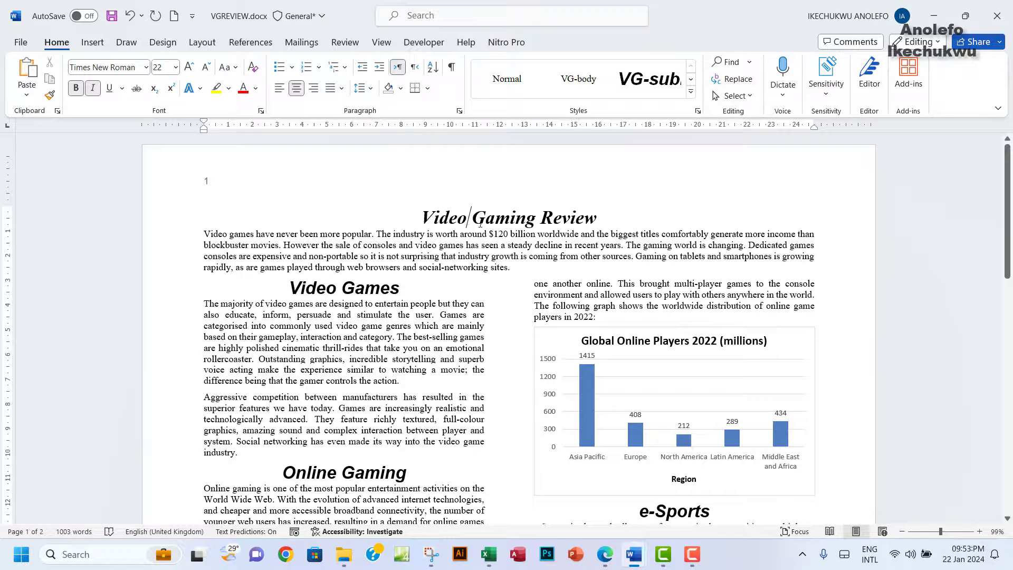
left_click(697, 111)
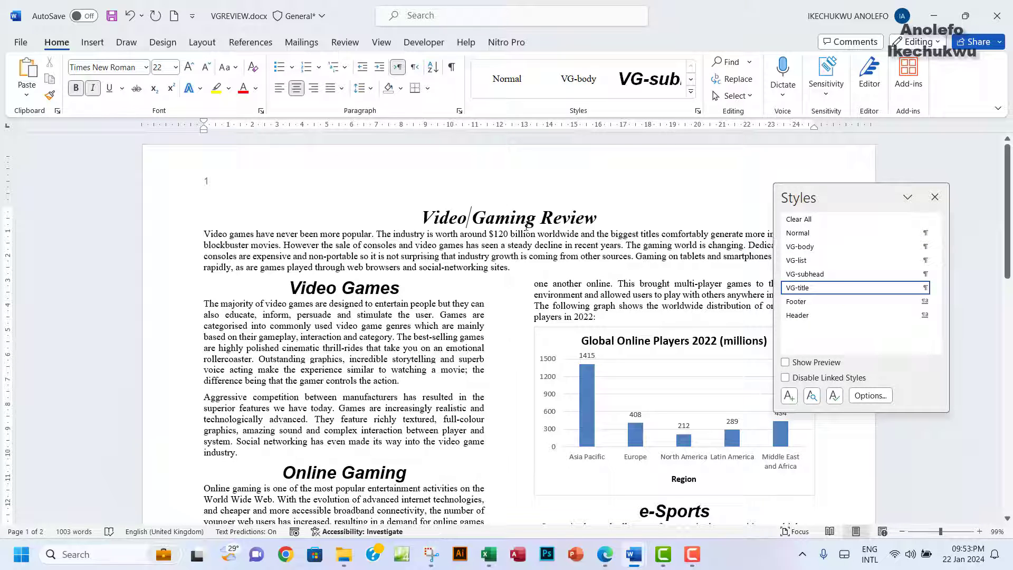
left_click(320, 338)
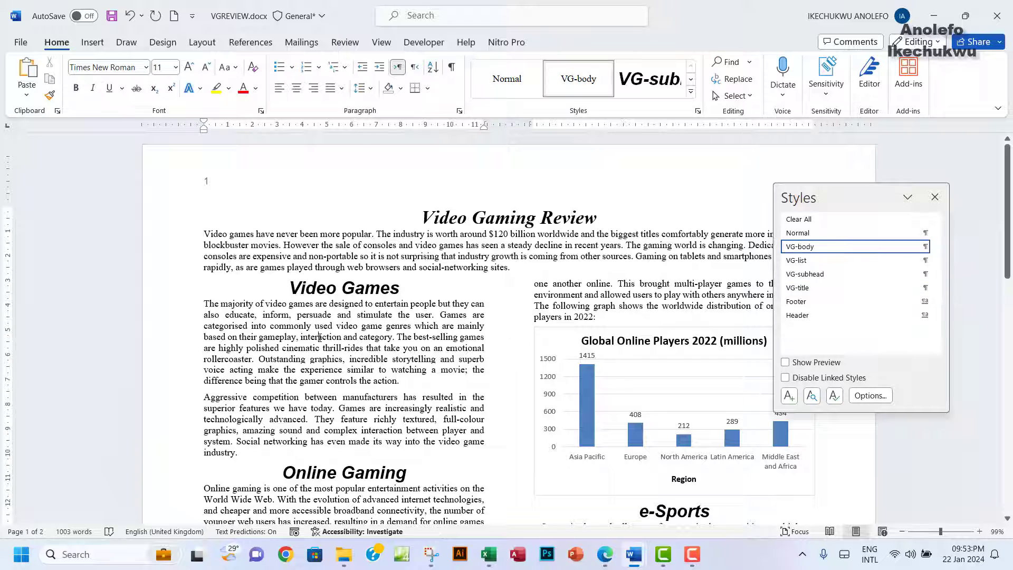
left_click(346, 291)
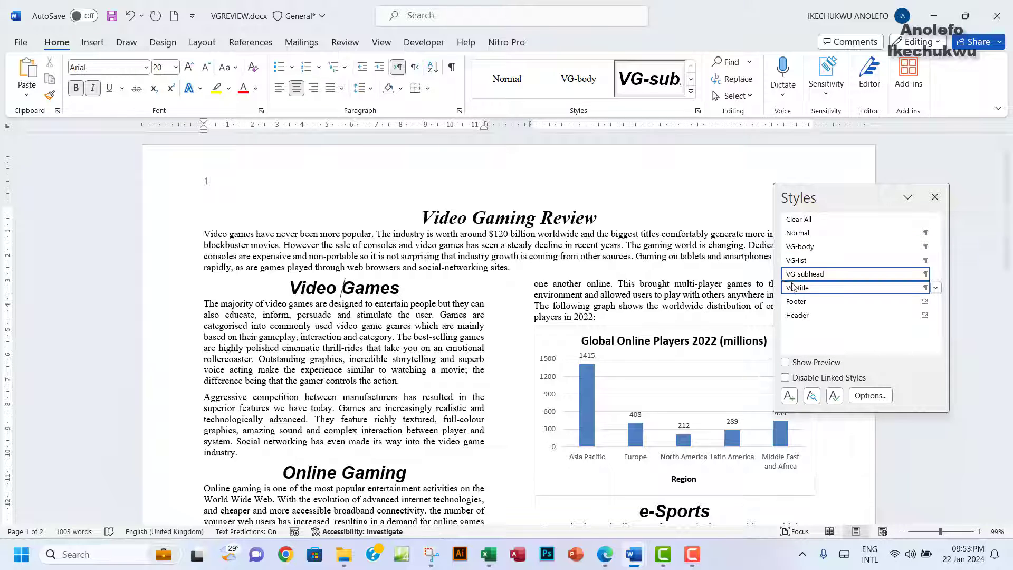
scroll(527, 348, "down", 5)
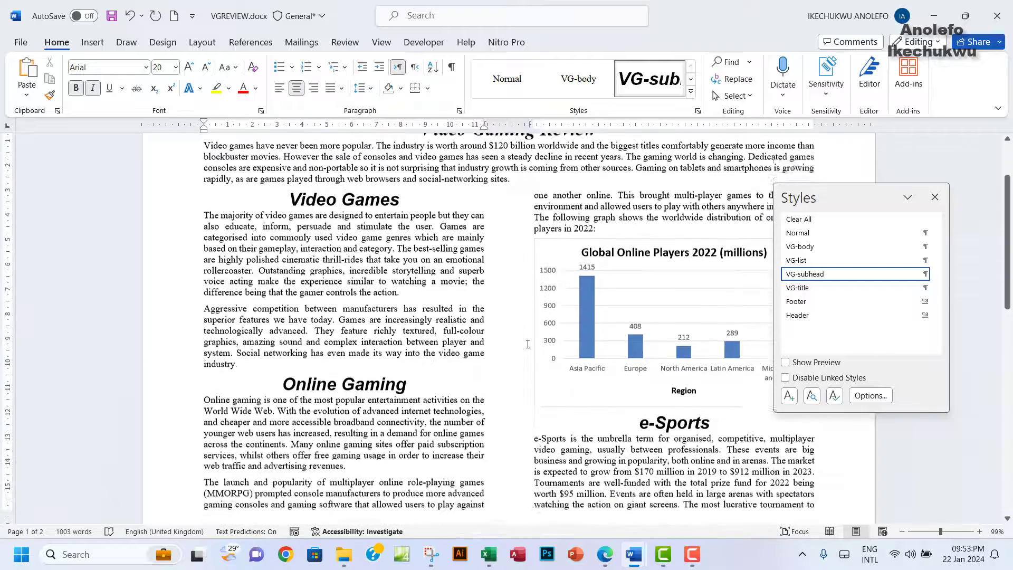
scroll(527, 348, "down", 7)
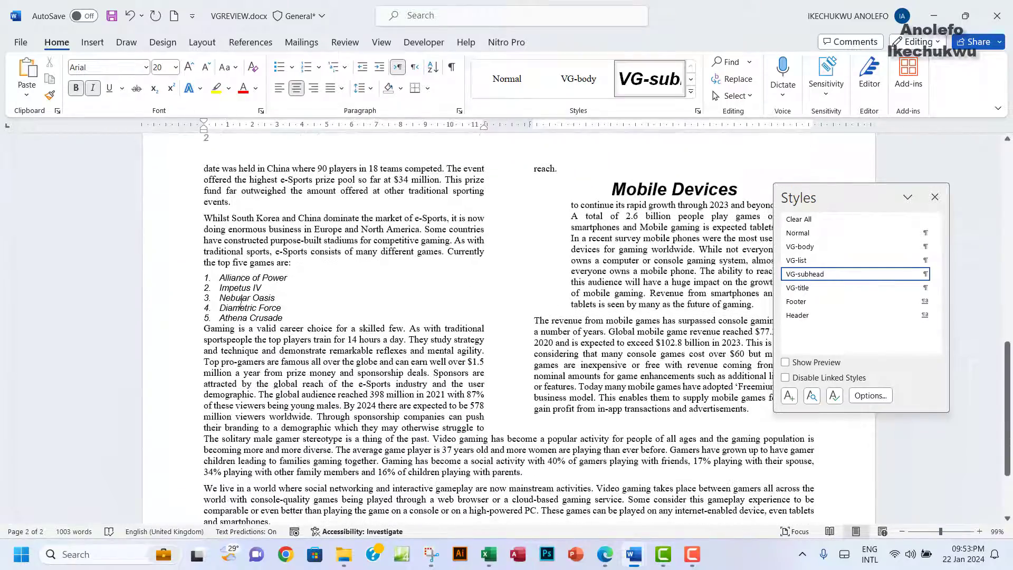
left_click(242, 298)
mouse_move(790, 267)
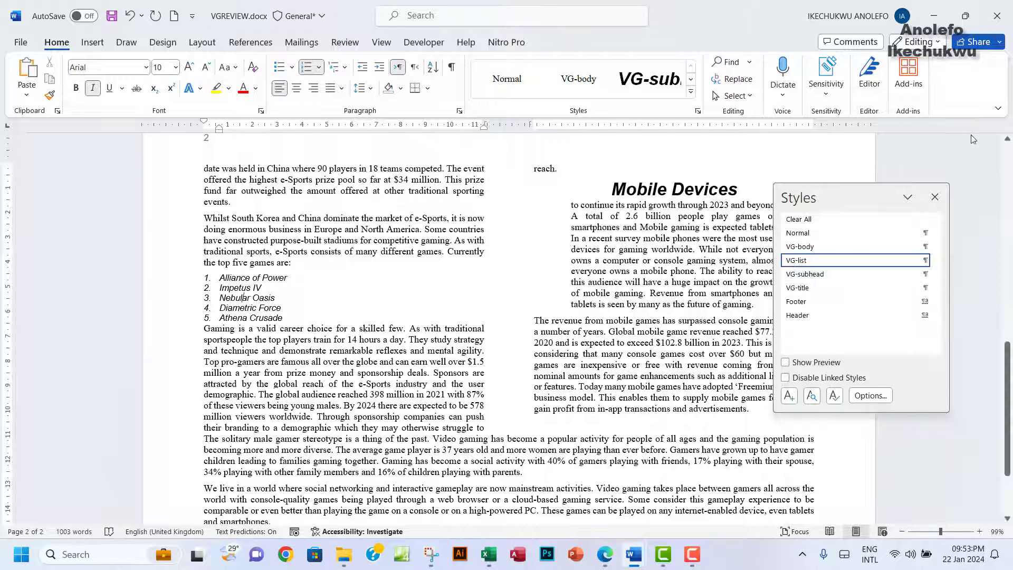
left_click(934, 197)
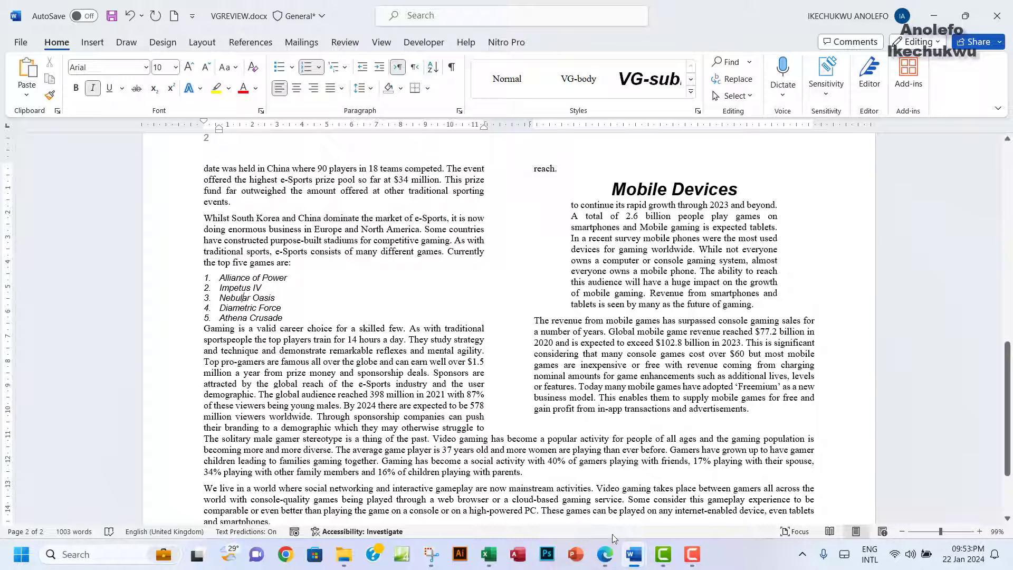
left_click(605, 554)
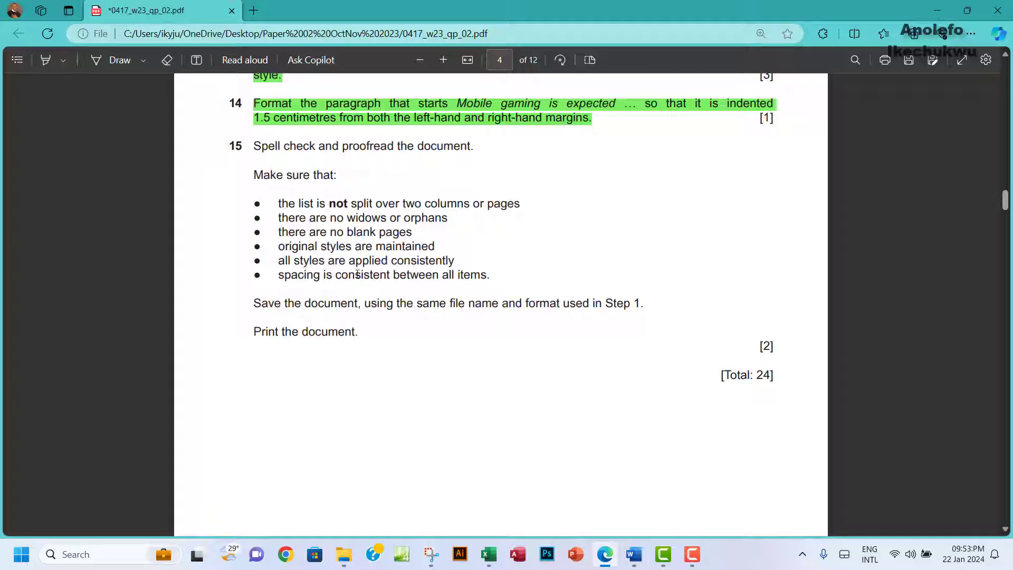
left_click_drag(357, 265, 450, 263)
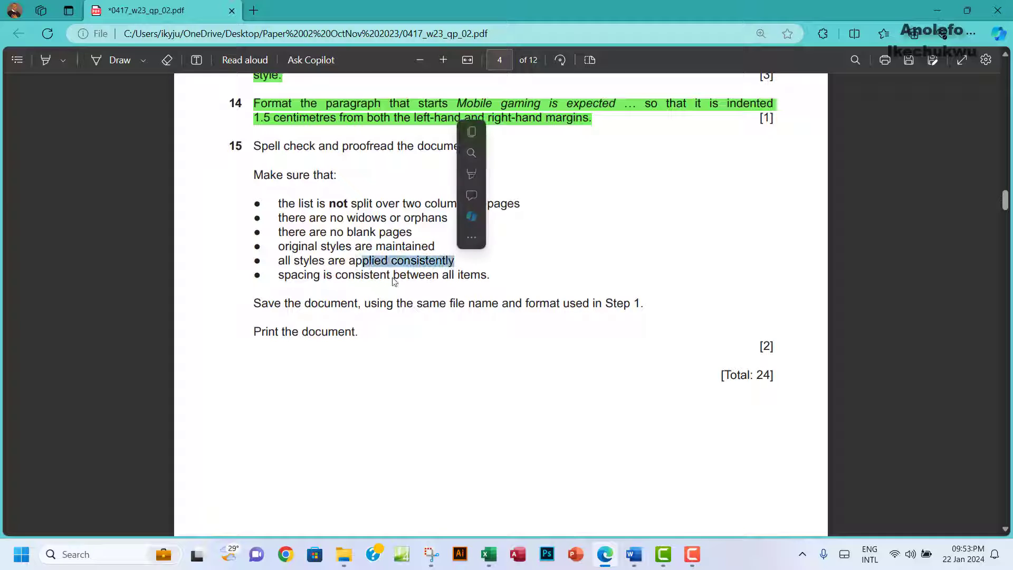
left_click_drag(345, 278, 483, 279)
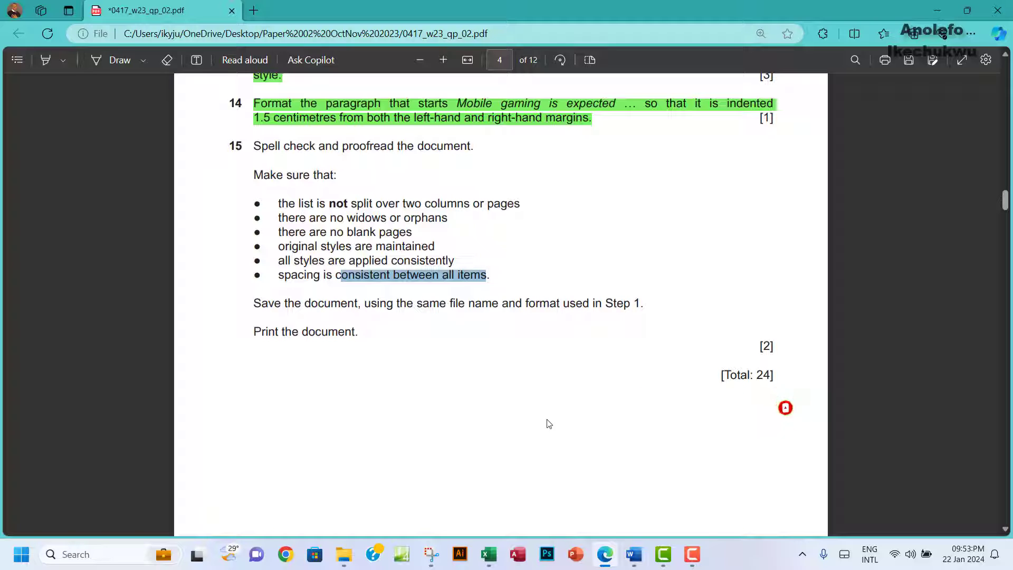
Step: Save VGREVIEW.docx, then export it via Create PDF/XPS as VGREVIEW.pdf in the workarea folder
mouse_move(652, 544)
left_click(705, 490)
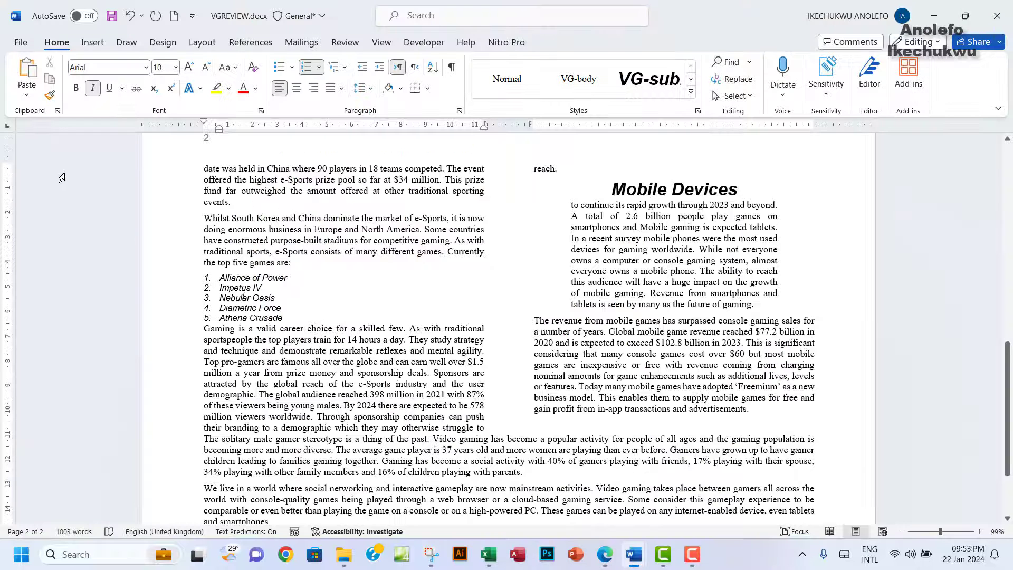
left_click(114, 19)
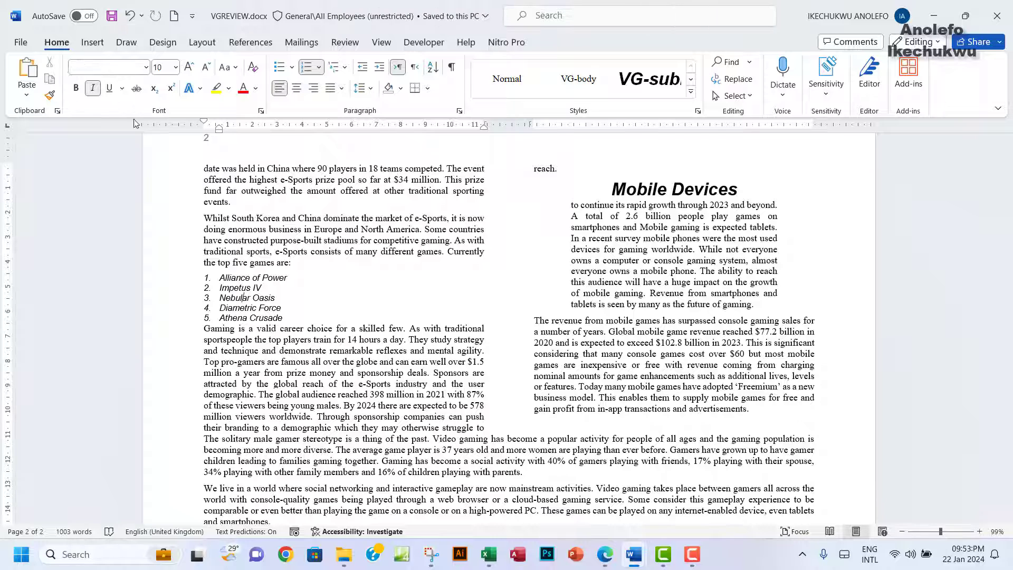
left_click(19, 42)
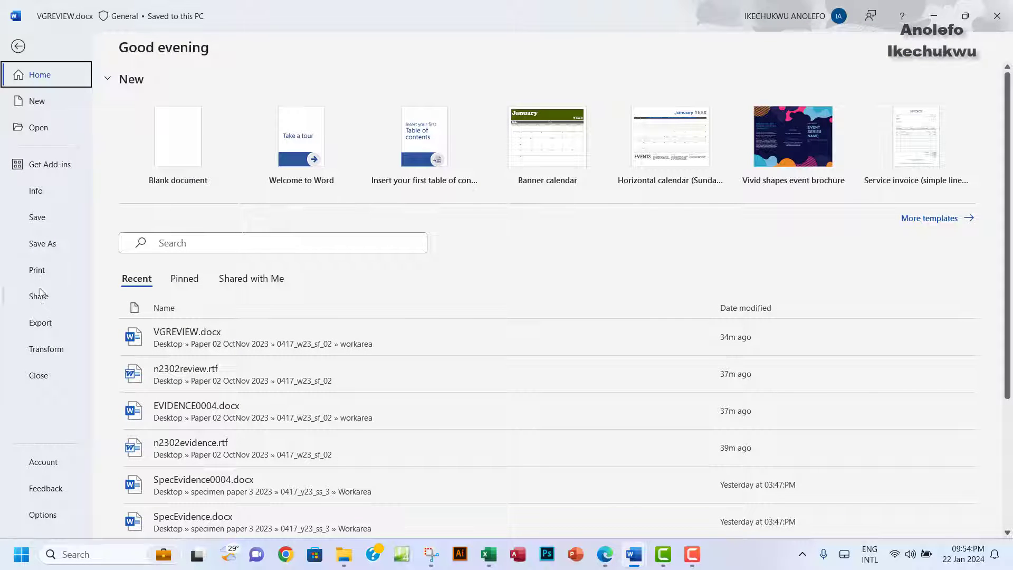
left_click(48, 270)
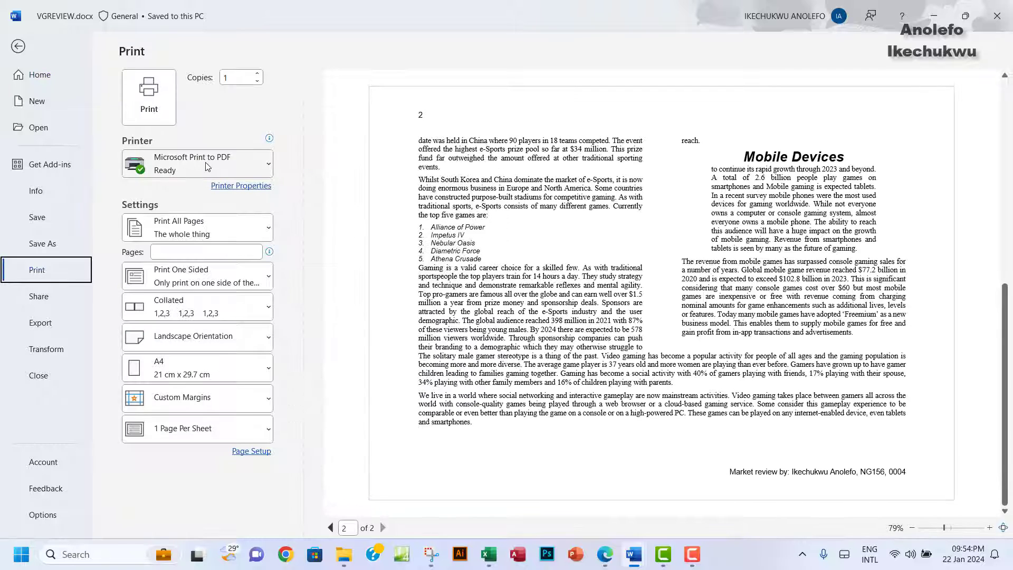
left_click(149, 100)
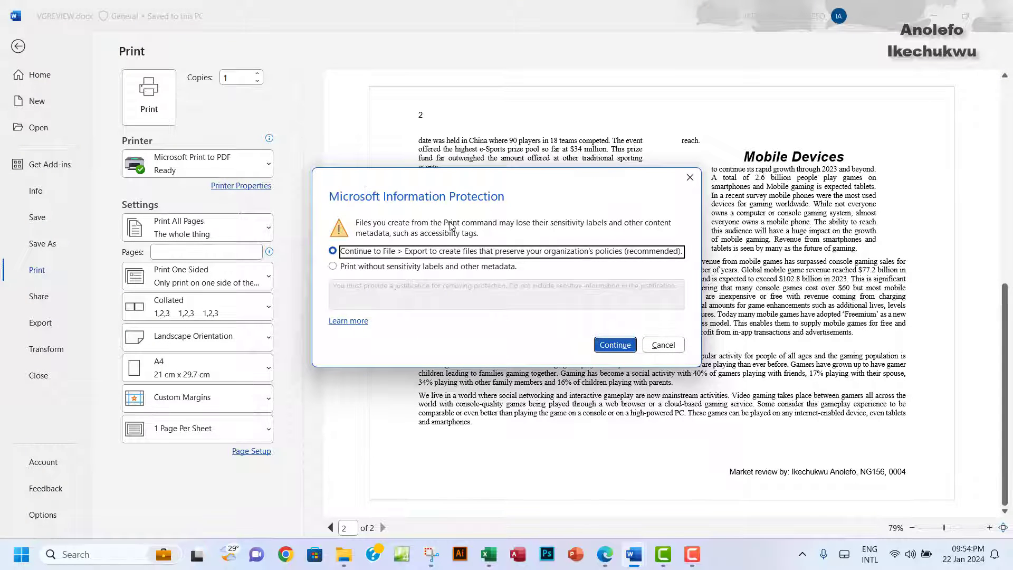
left_click(630, 350)
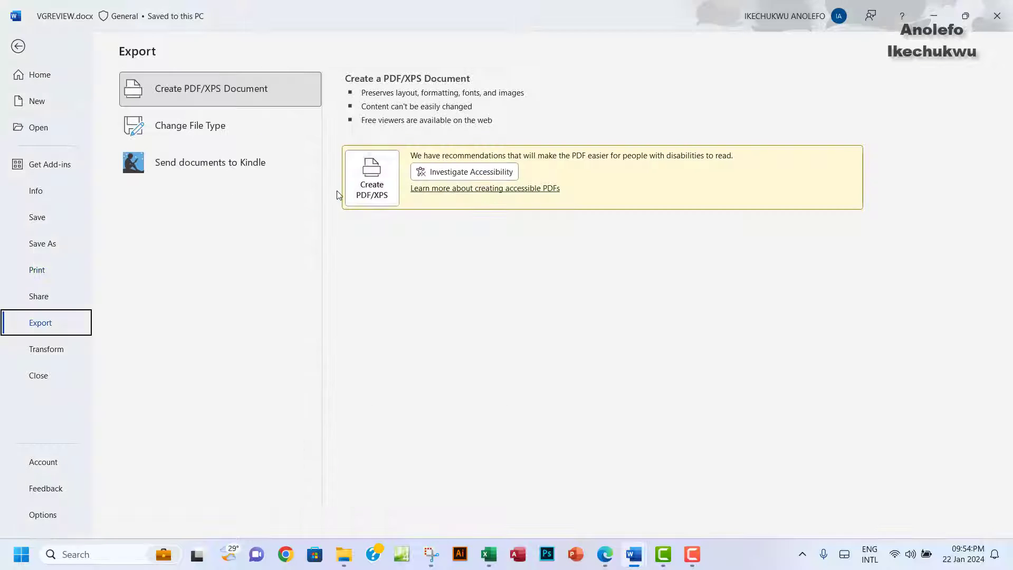
key("Escape")
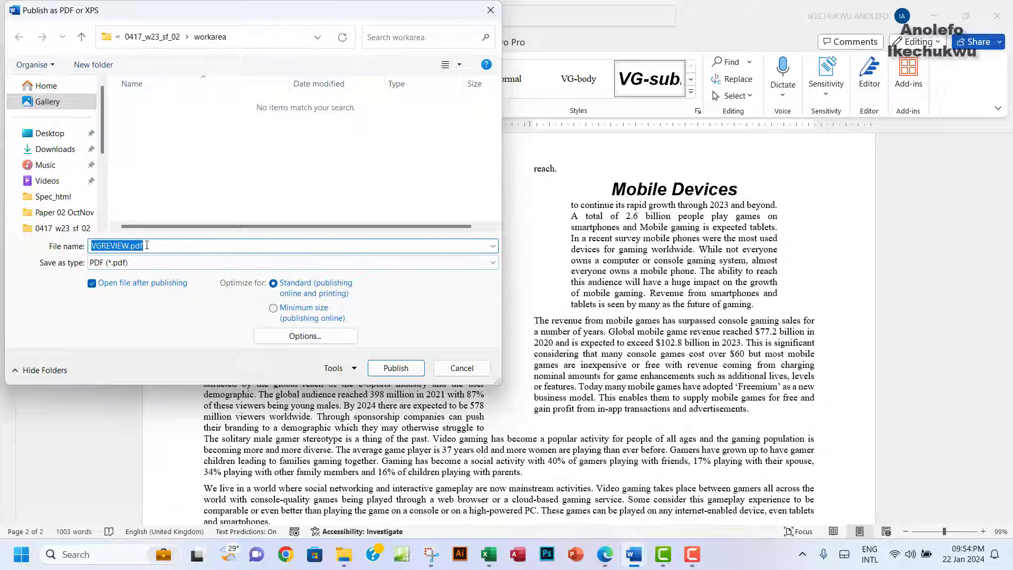
left_click(382, 369)
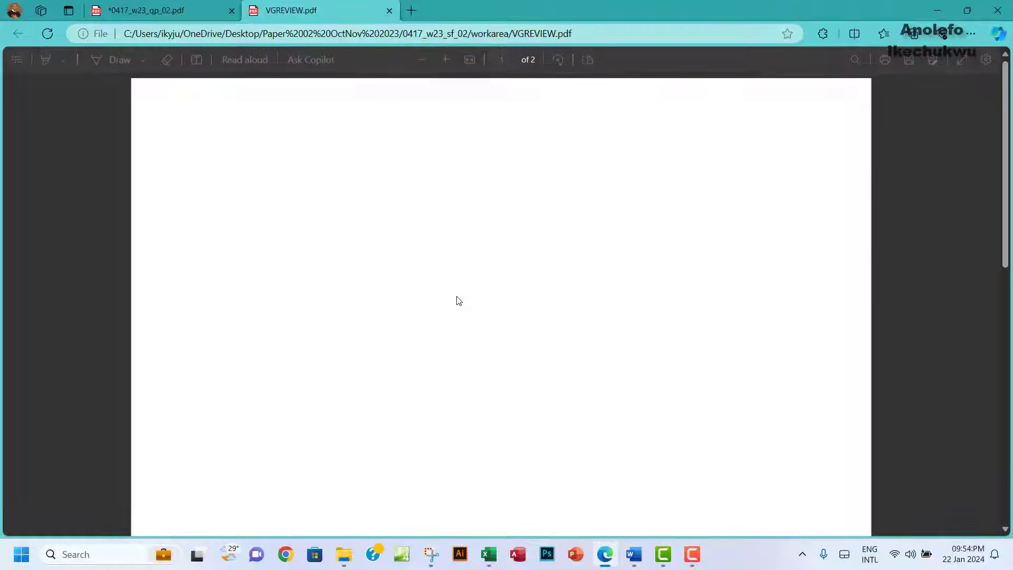
Step: Scroll through the two-page VGREVIEW.pdf in Edge to check the exported layout
scroll(456, 299, "down", 20)
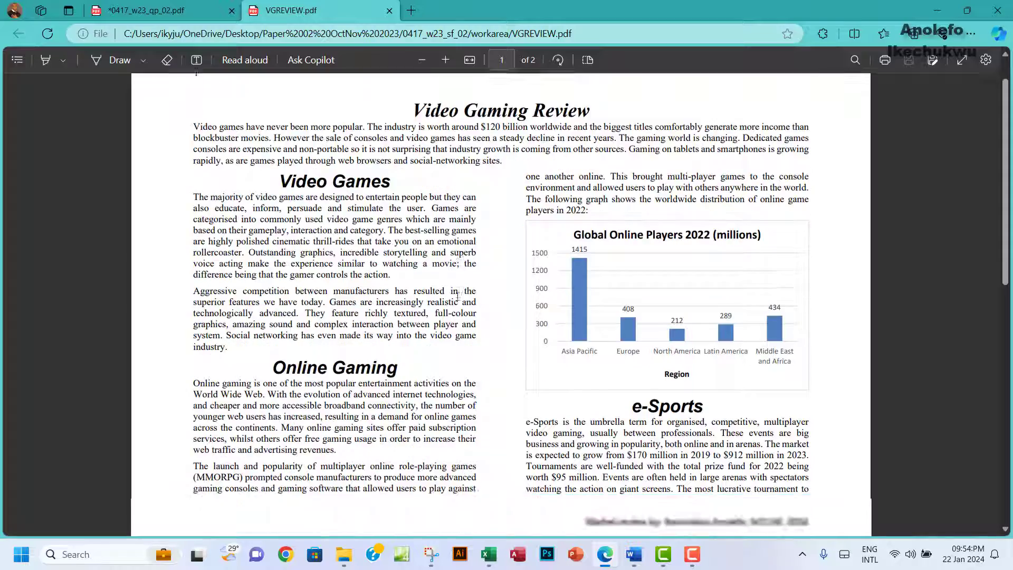
scroll(457, 296, "up", 20)
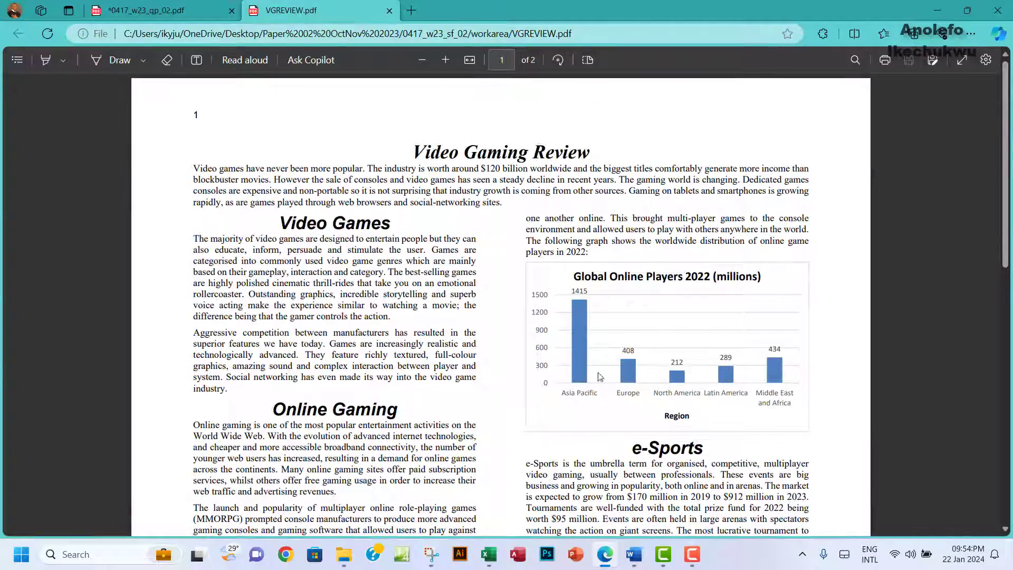
left_click(606, 560)
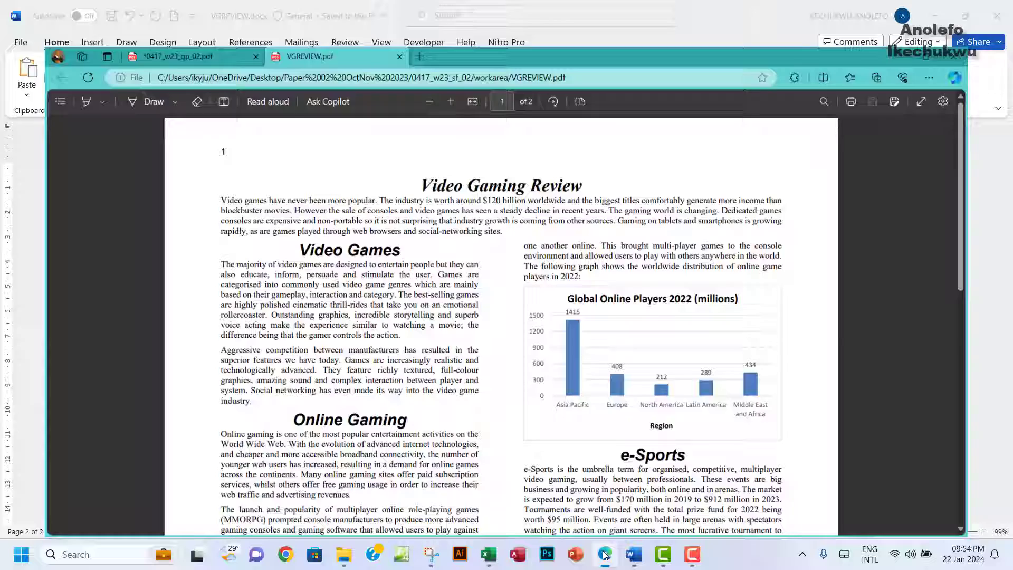
left_click(605, 554)
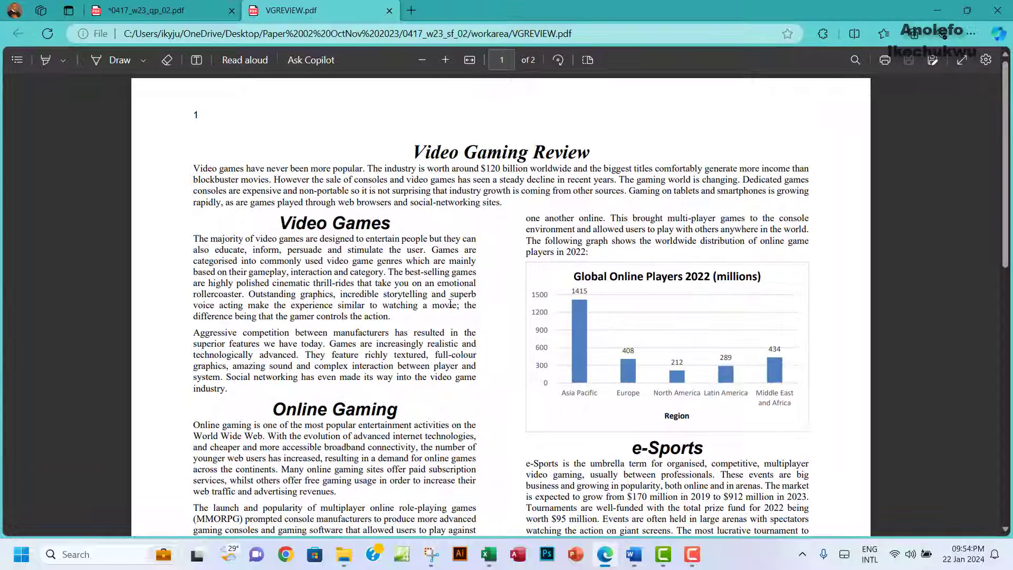
Step: Return to the 0417_w23_qp_02.pdf question paper at task 15's proofreading checklist
left_click(158, 13)
scroll(523, 375, "down", 7)
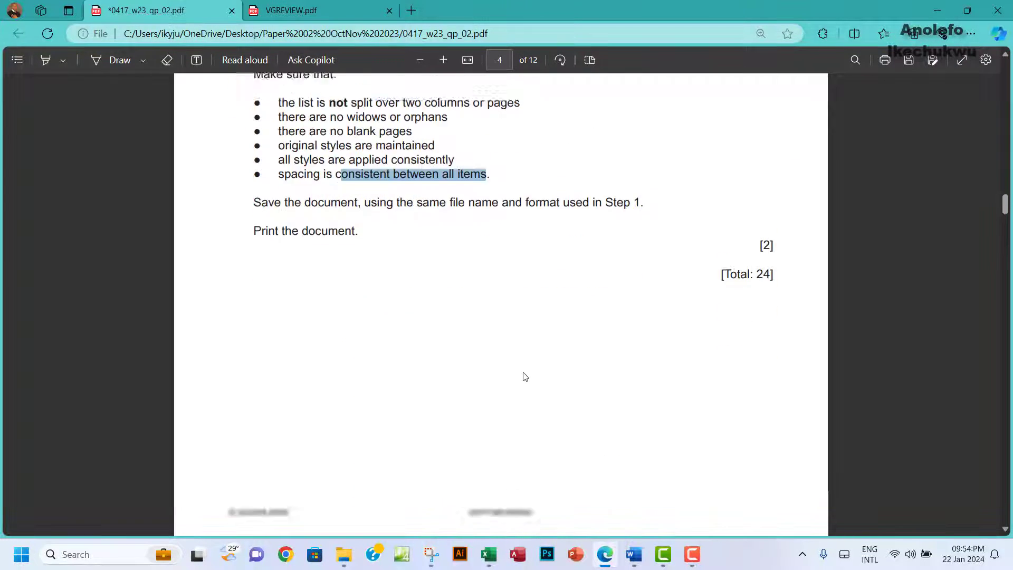
scroll(524, 376, "up", 5)
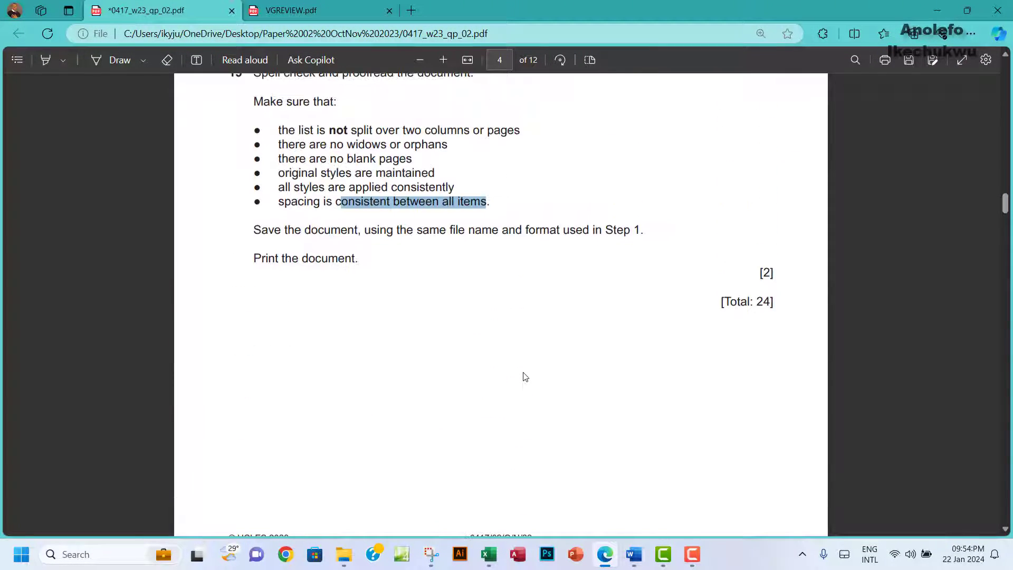
scroll(525, 377, "down", 5)
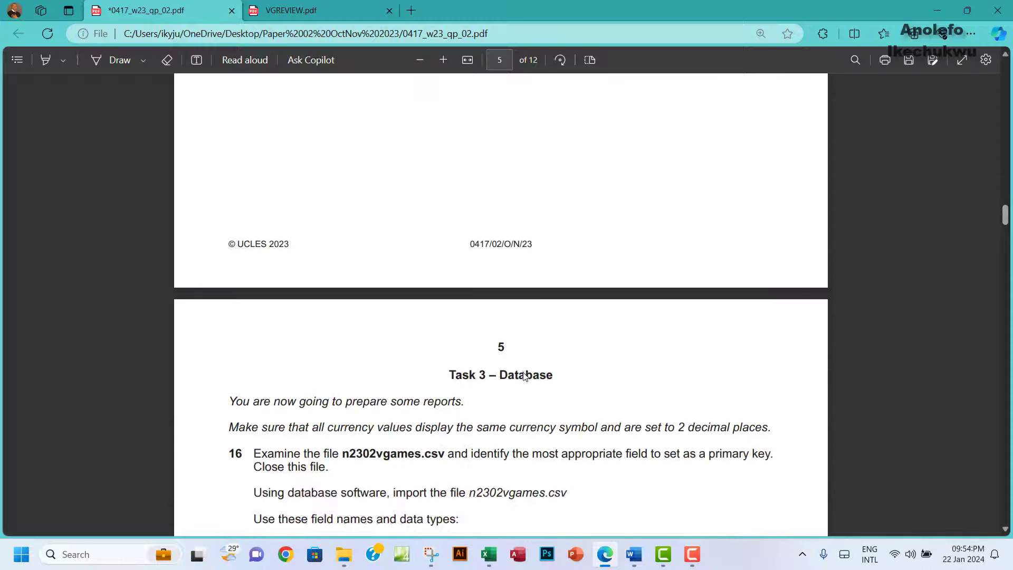
scroll(525, 376, "up", 5)
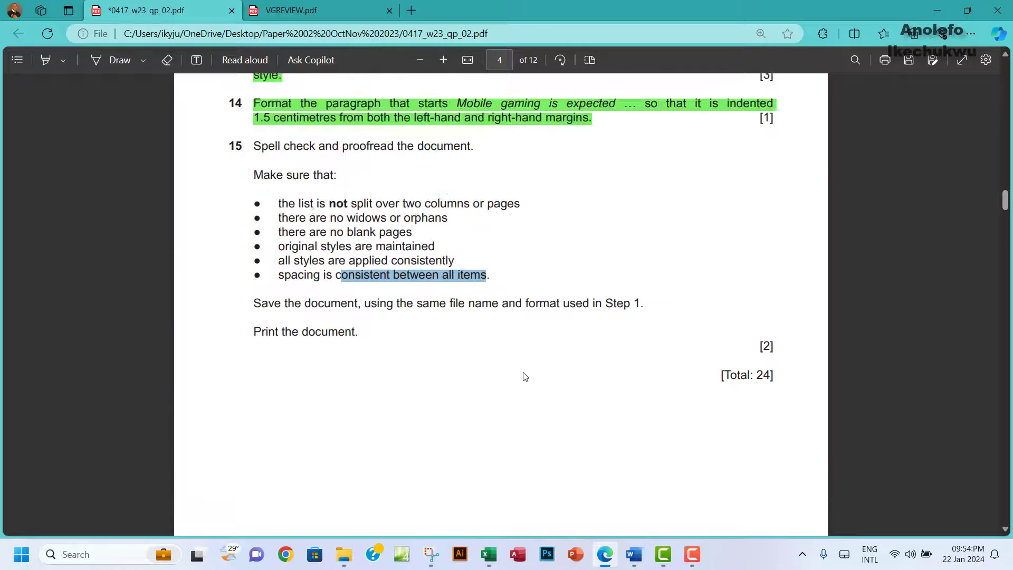